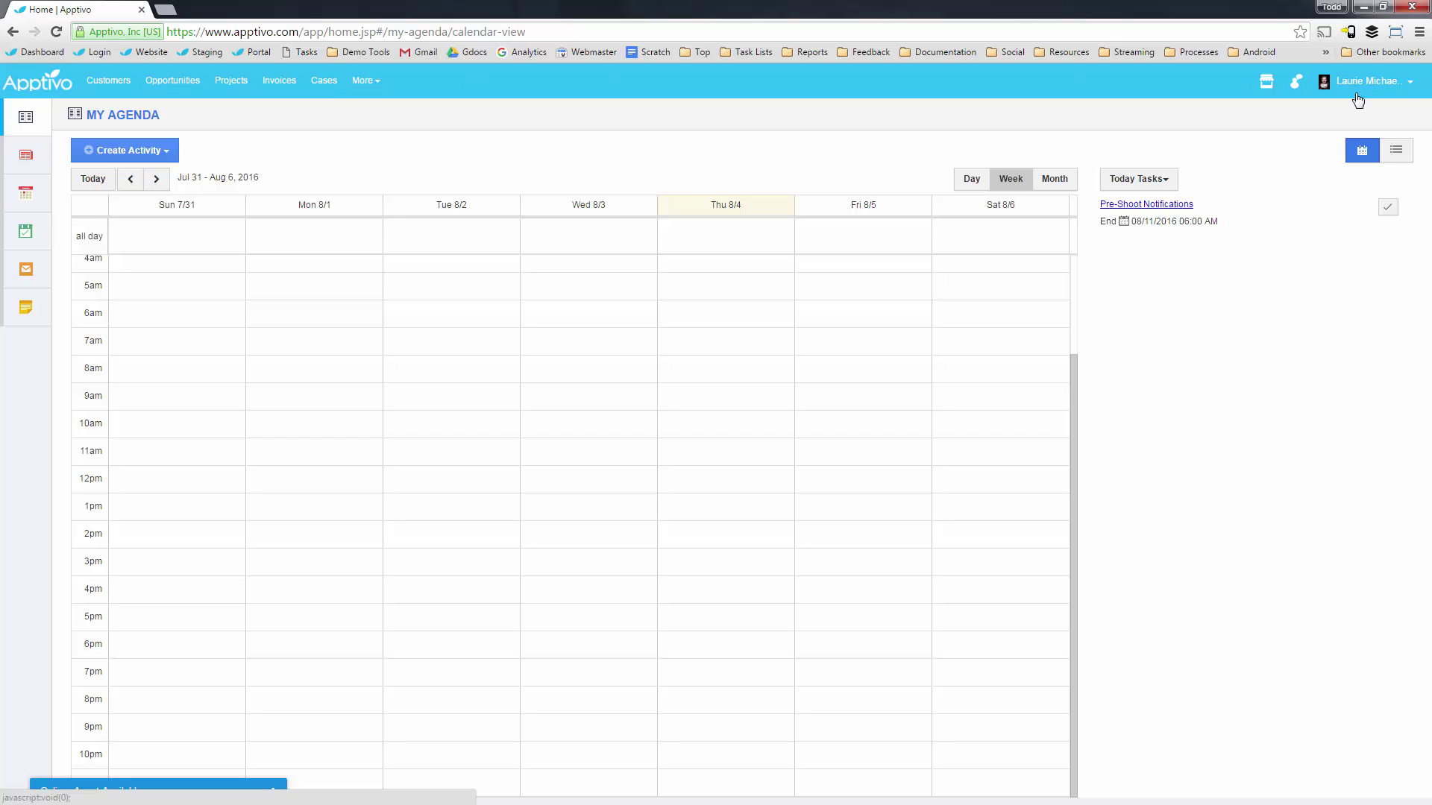
# In Preferences > Customize Home, make Campaigns the fifth and Targets the fourth favourite app.
pyautogui.click(1364, 82)
pyautogui.click(1286, 143)
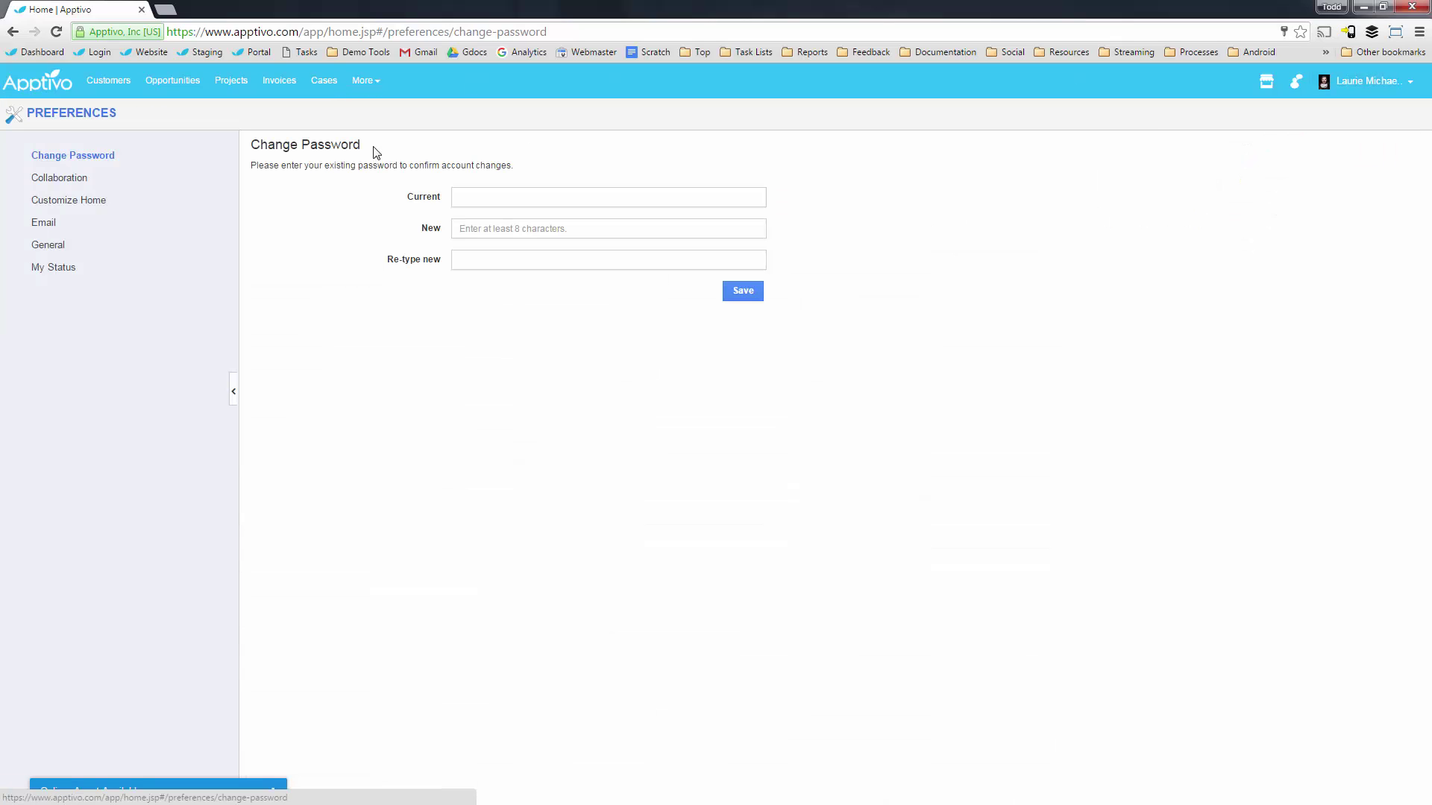
pyautogui.click(67, 201)
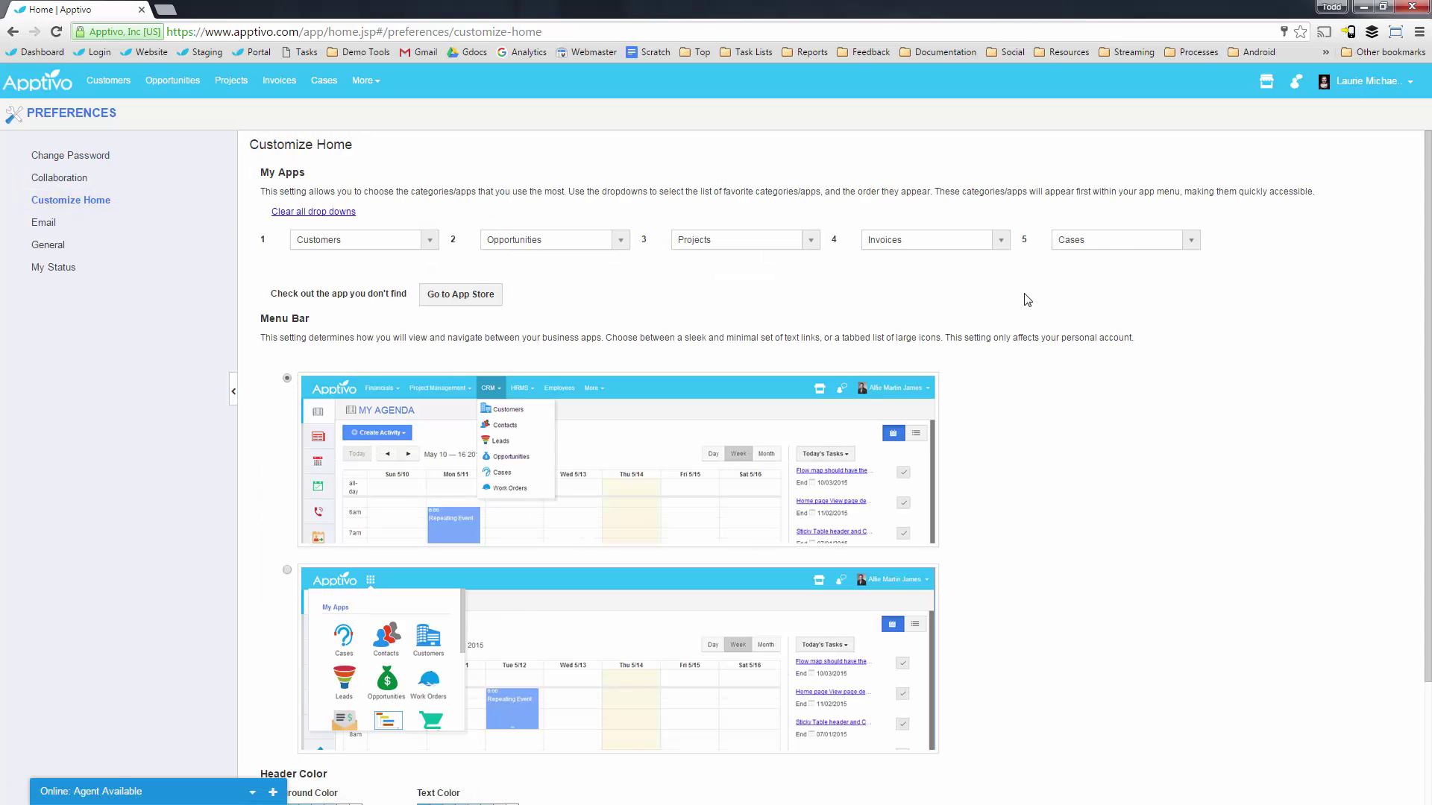
pyautogui.click(1104, 241)
pyautogui.moveTo(1093, 319)
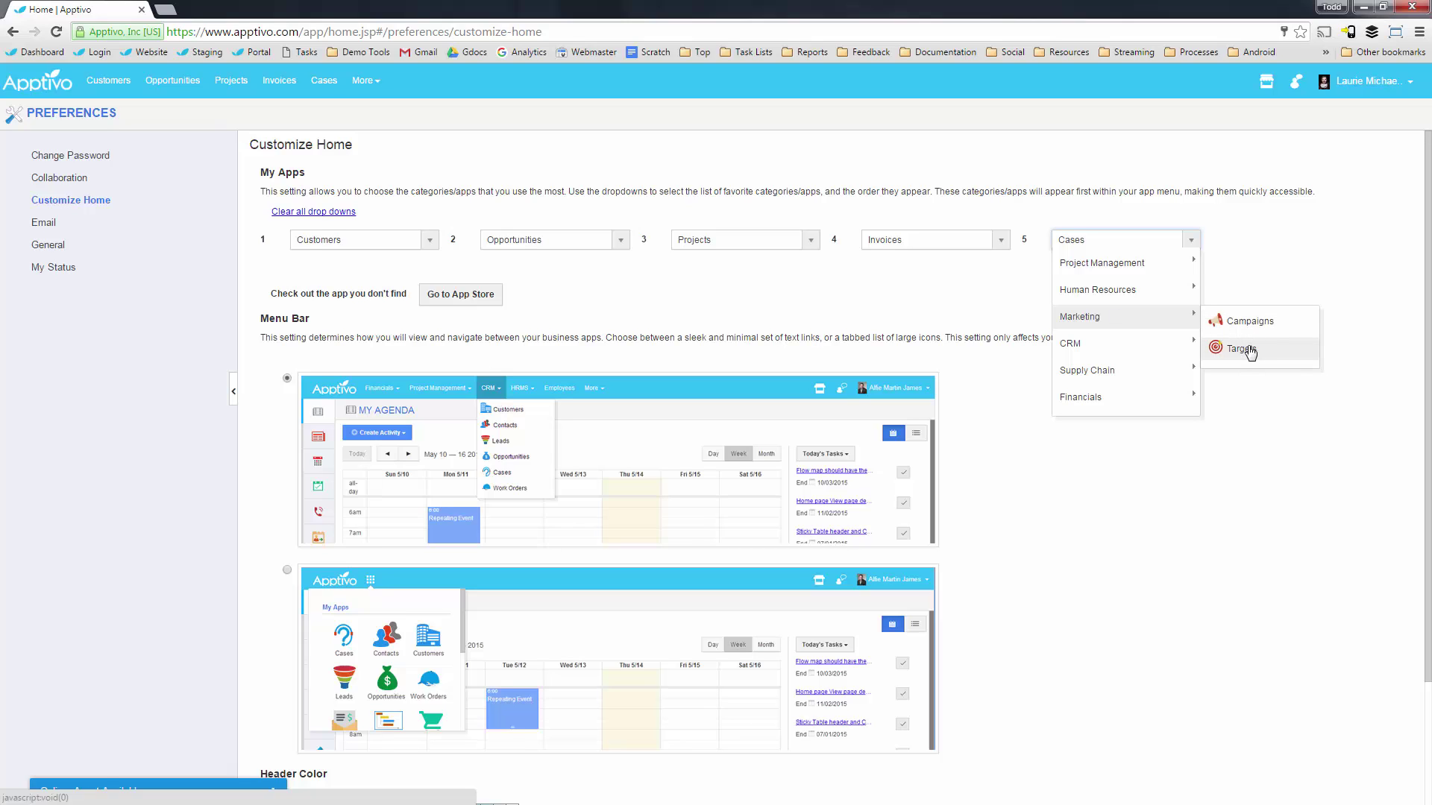
pyautogui.click(1250, 321)
pyautogui.click(932, 239)
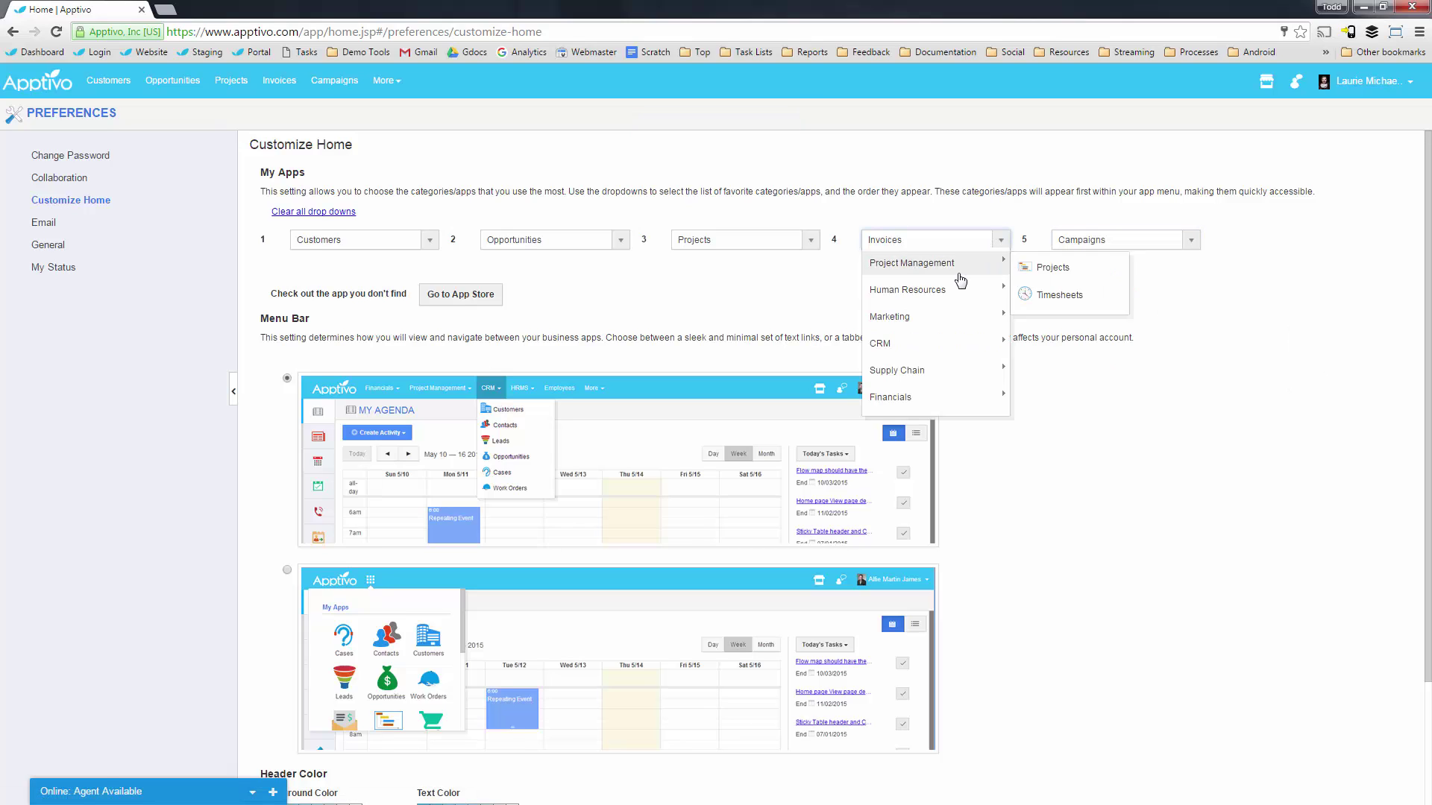
pyautogui.moveTo(963, 328)
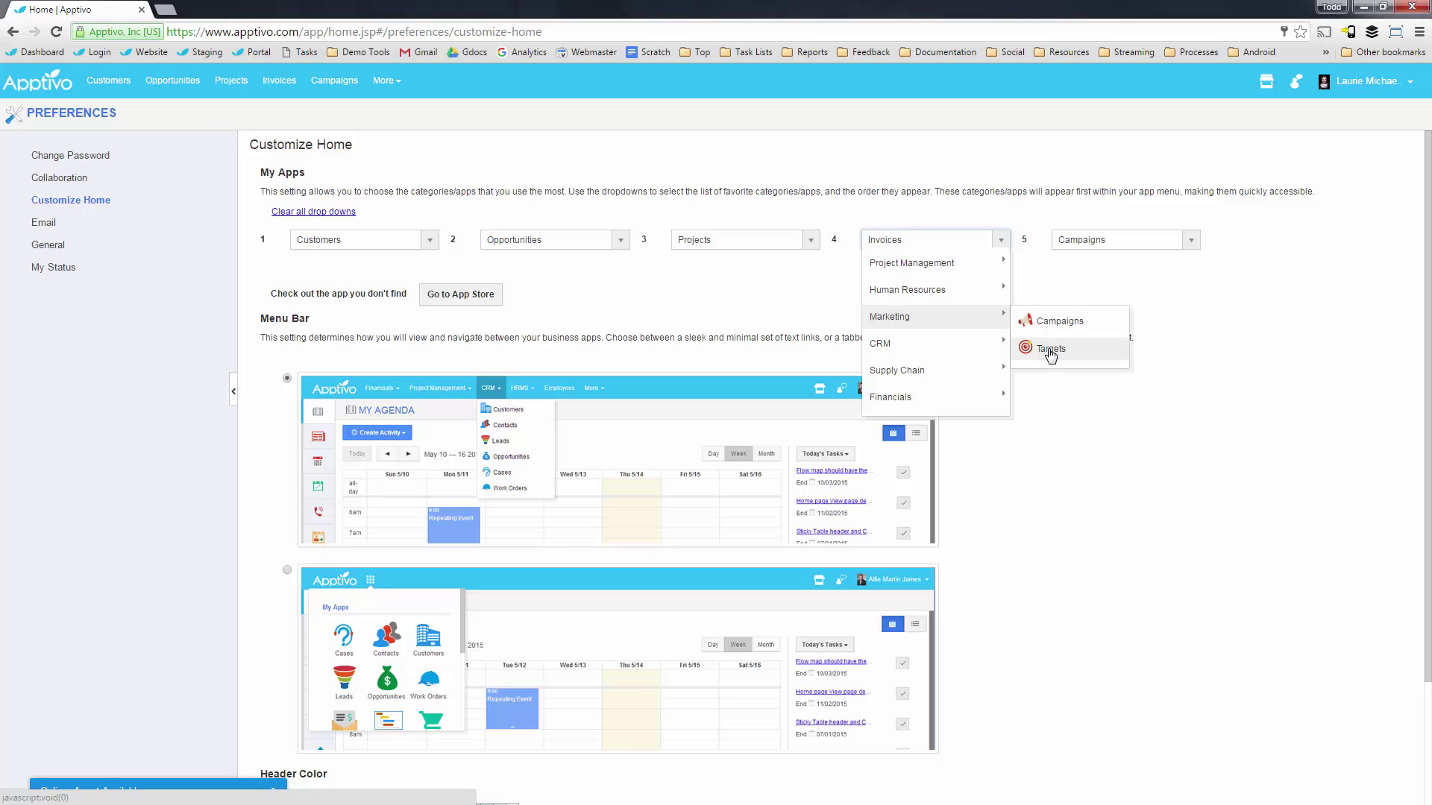
pyautogui.click(1052, 348)
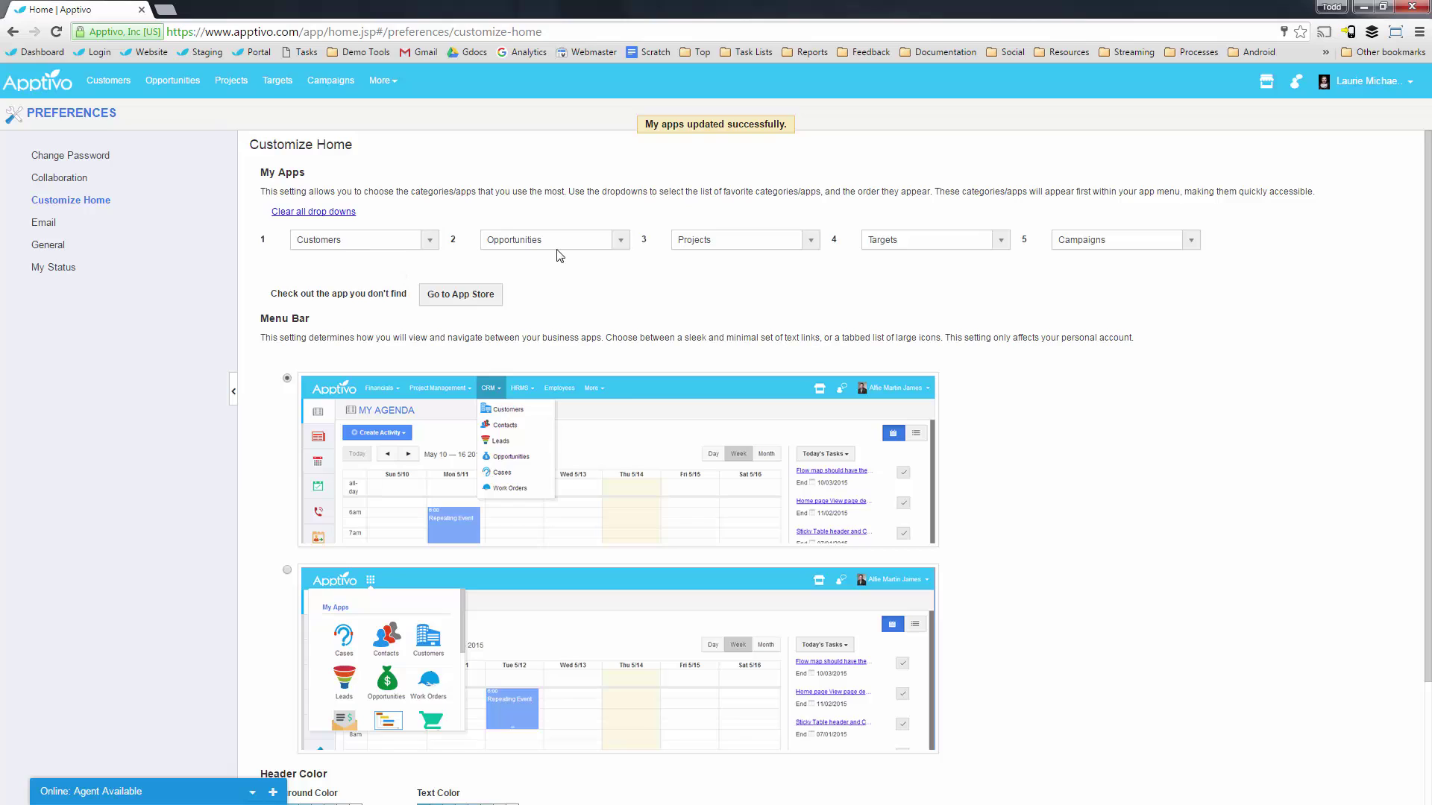
# Set Leads as the second favourite app and Contacts, replacing Cases, as the third.
pyautogui.click(522, 240)
pyautogui.moveTo(514, 350)
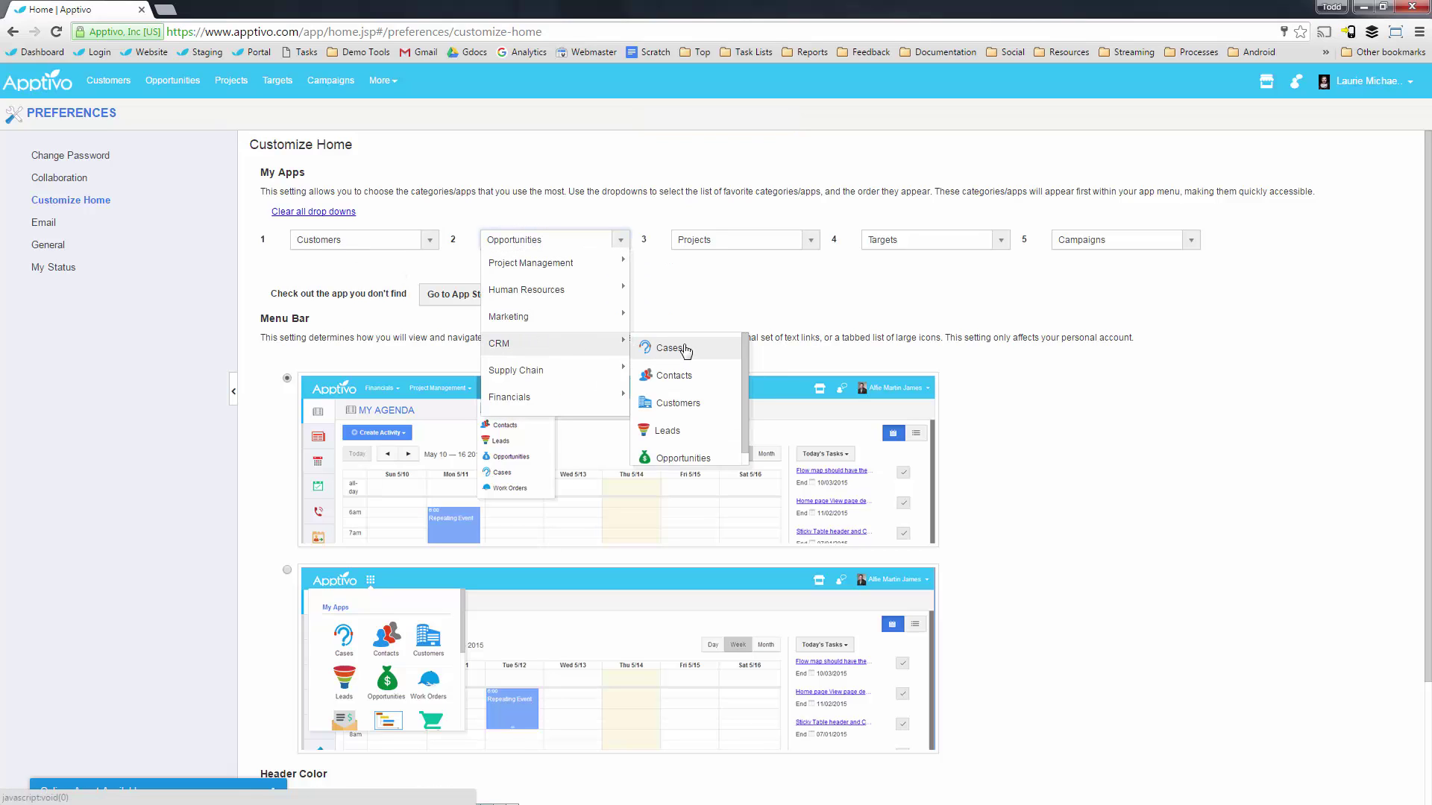
pyautogui.click(690, 434)
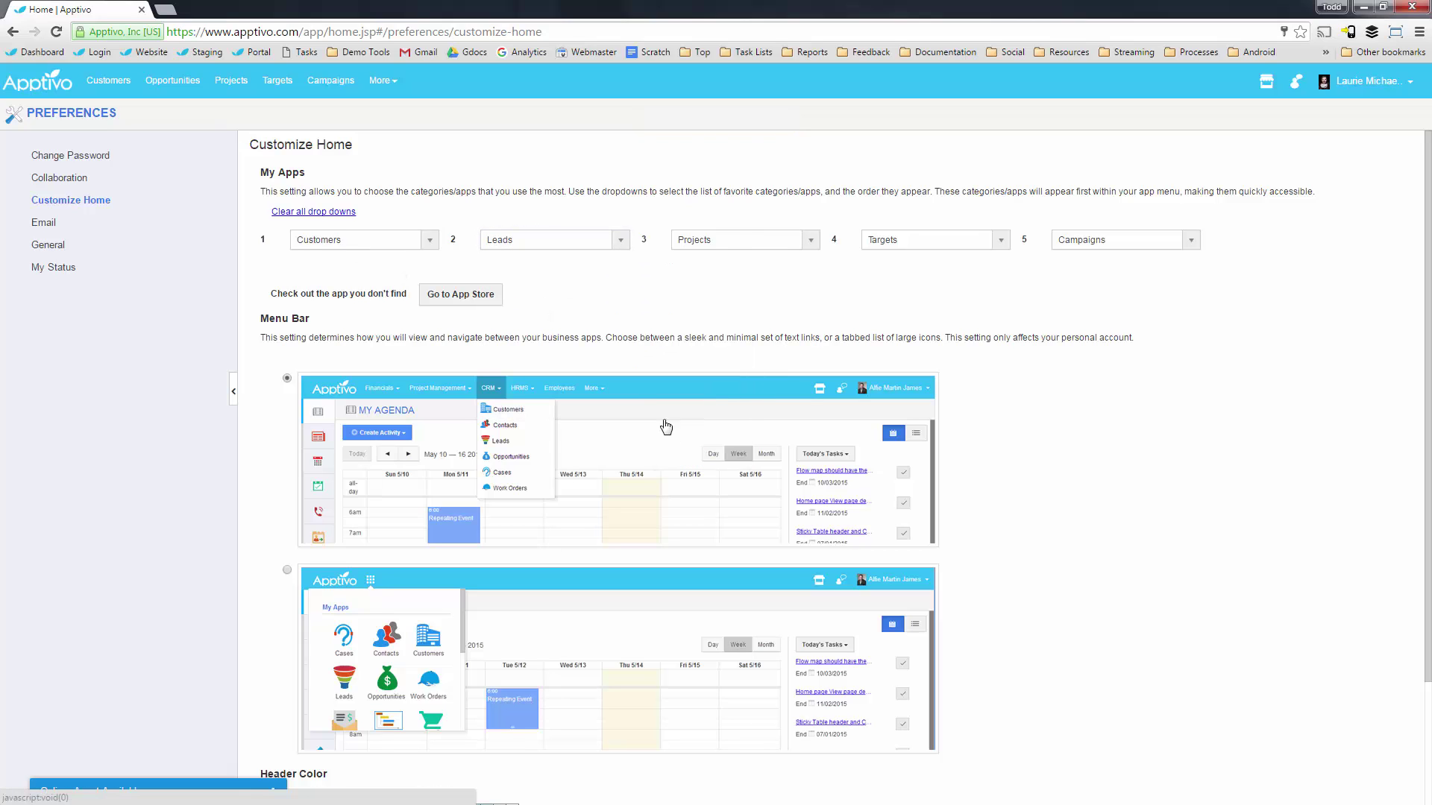
pyautogui.click(733, 246)
pyautogui.moveTo(768, 346)
pyautogui.click(859, 349)
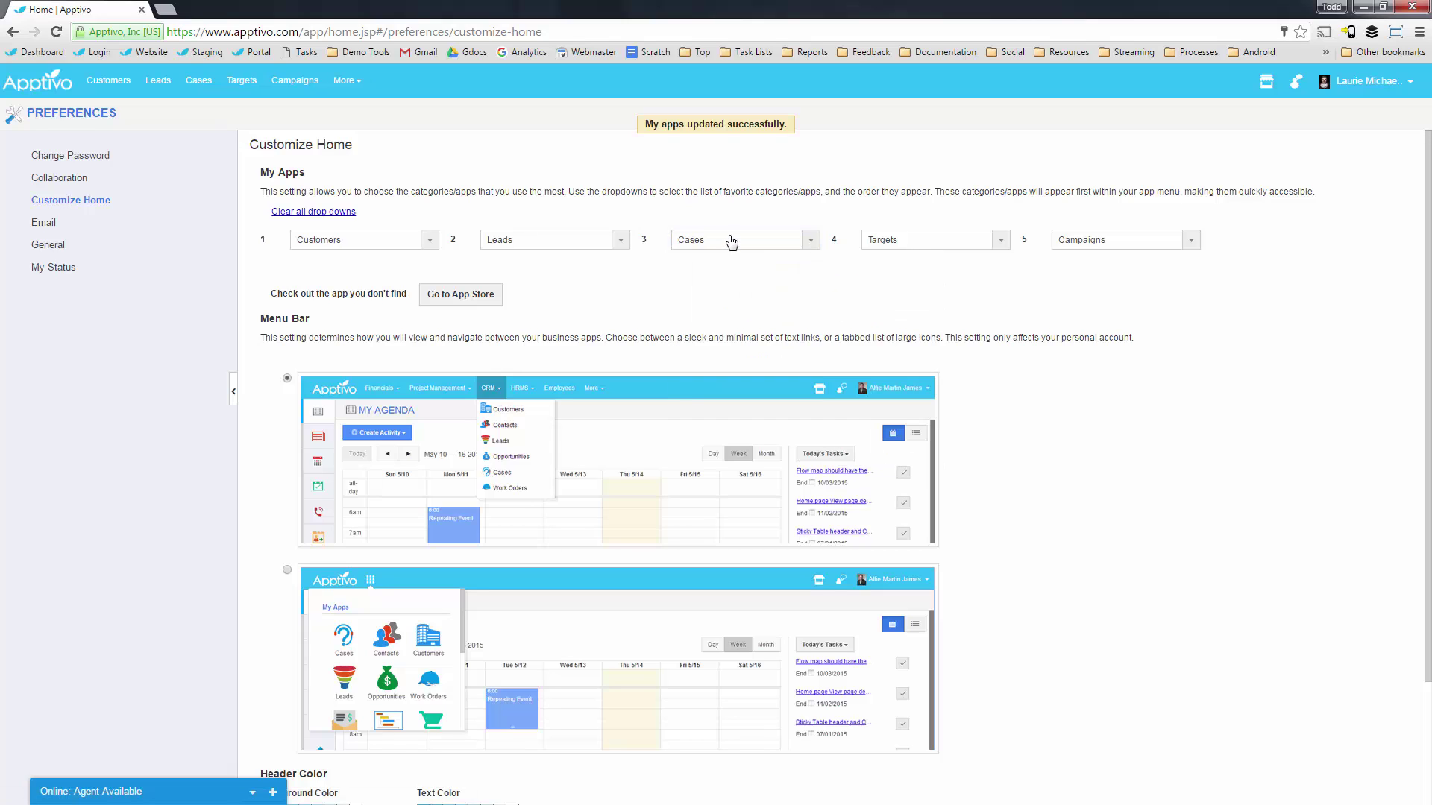
pyautogui.click(738, 239)
pyautogui.click(875, 384)
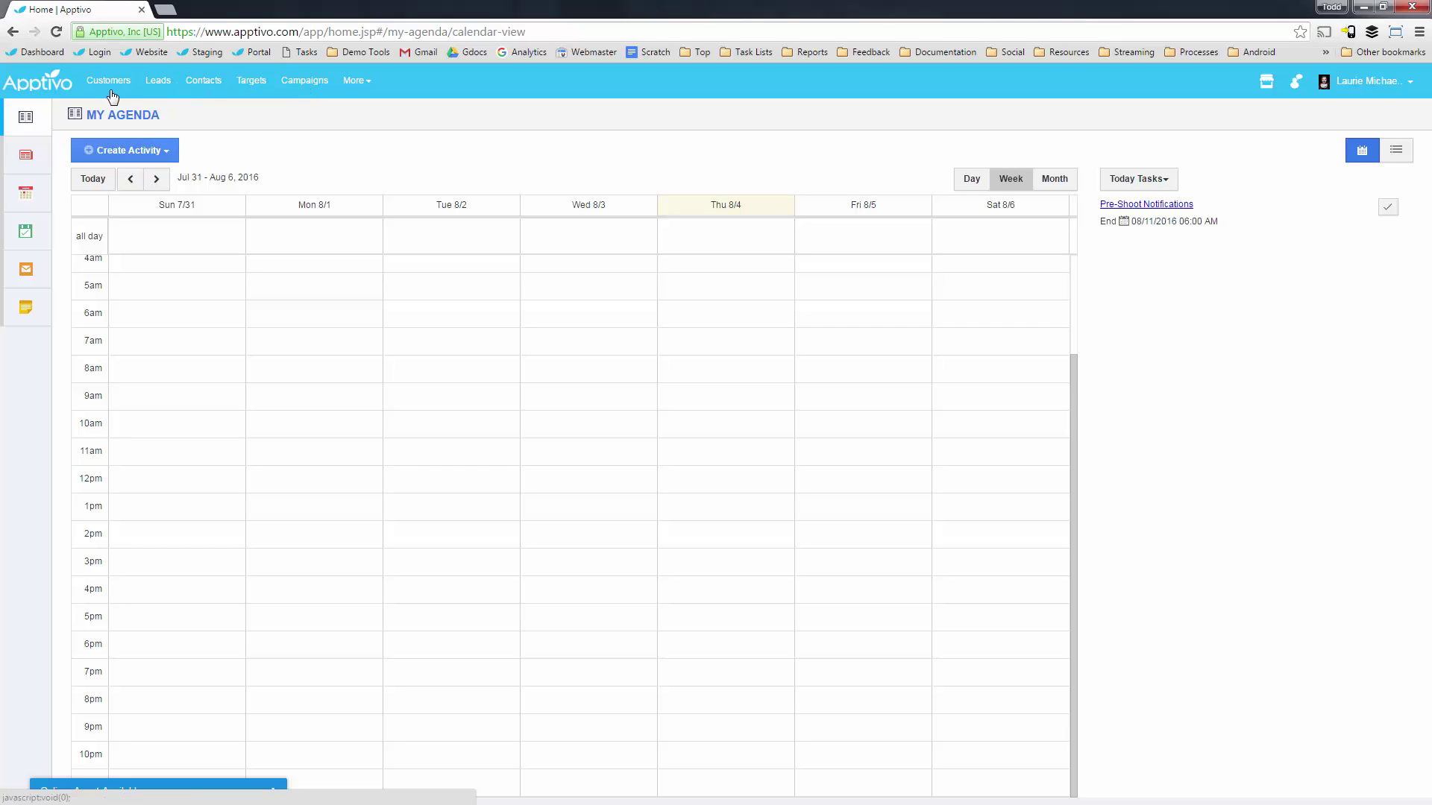
# Open Contacts from the navigation bar to list all 1135 contacts.
pyautogui.click(208, 85)
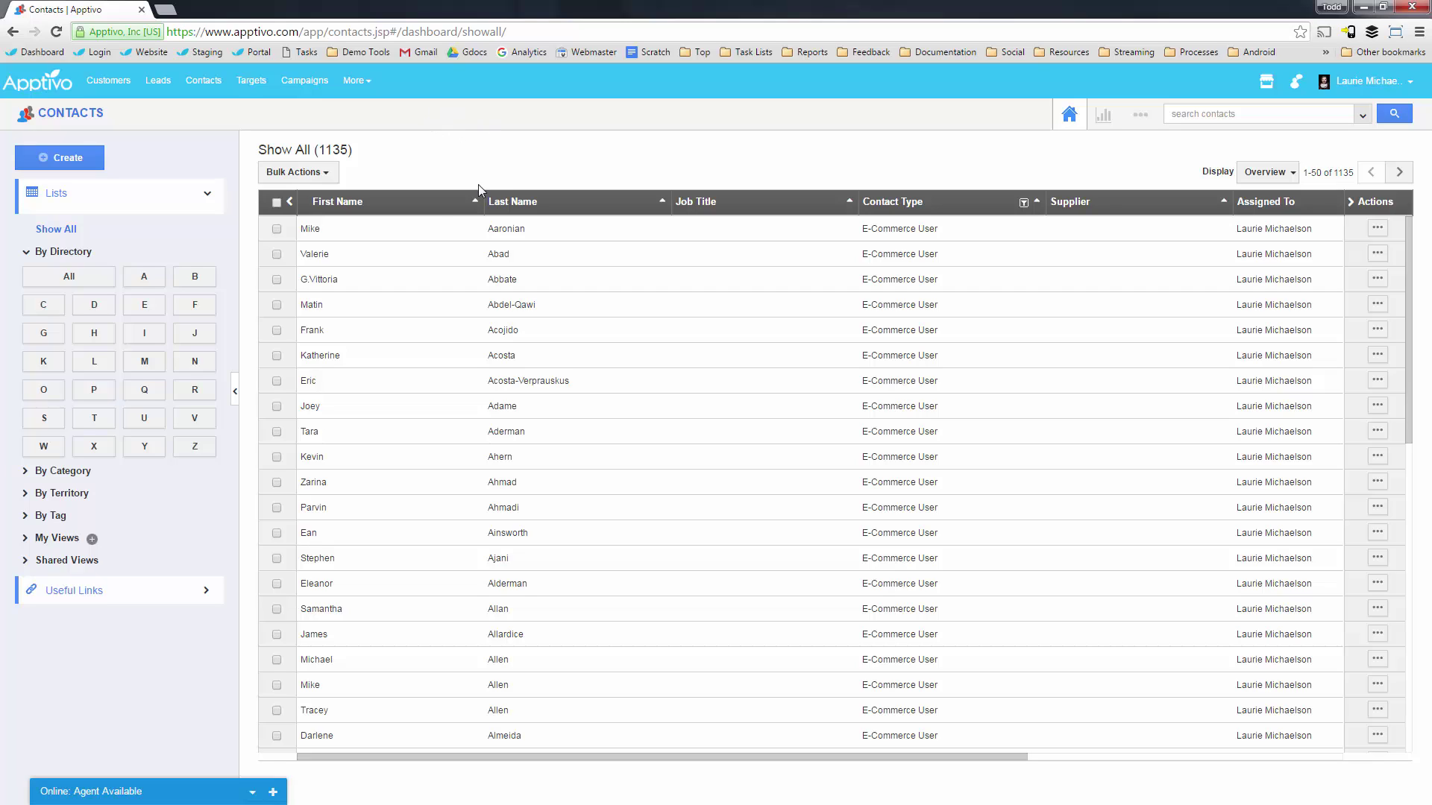
# Open one contact's More Details record and scroll through its full information.
pyautogui.moveTo(313, 149); pyautogui.dragTo(356, 151)
pyautogui.click(356, 148)
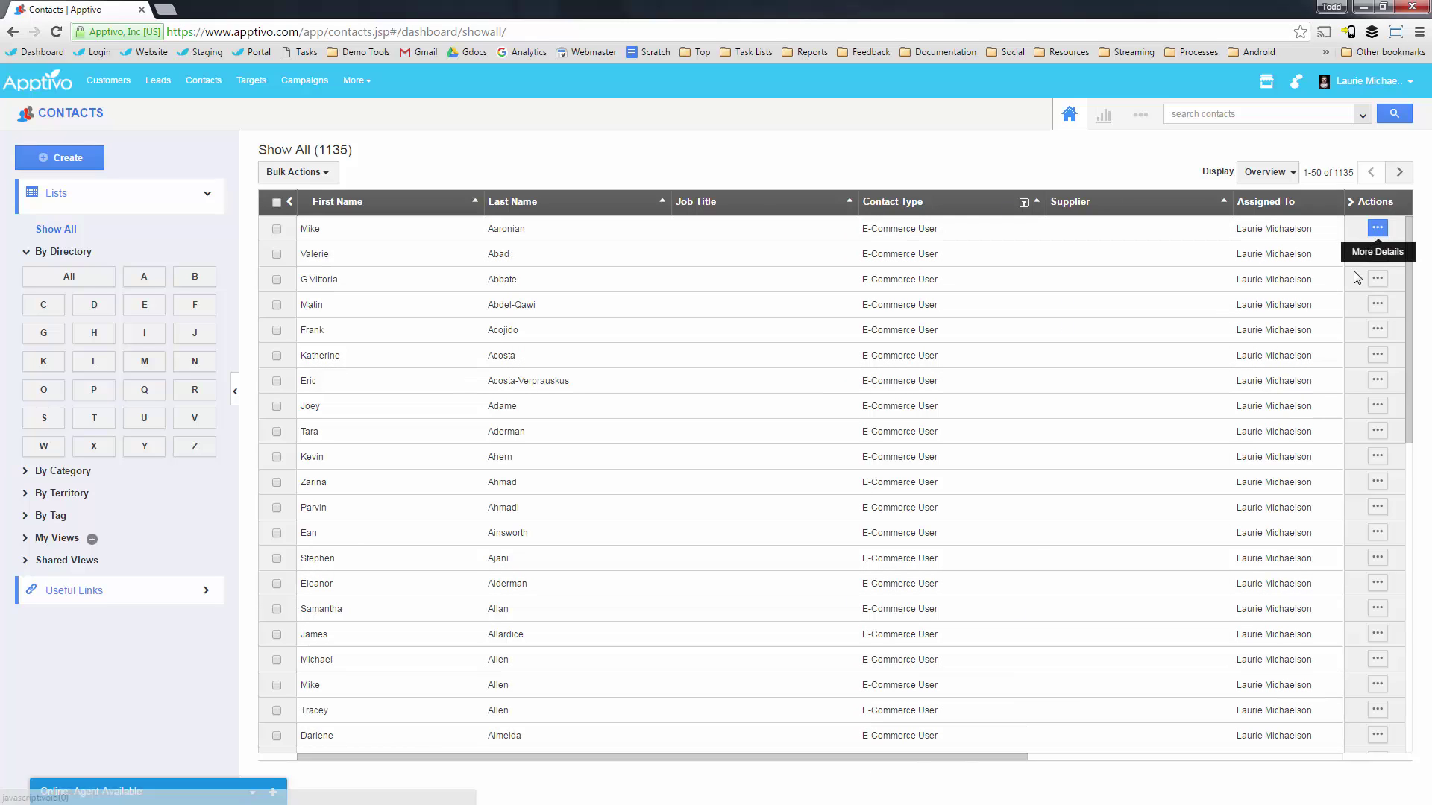
pyautogui.click(1377, 481)
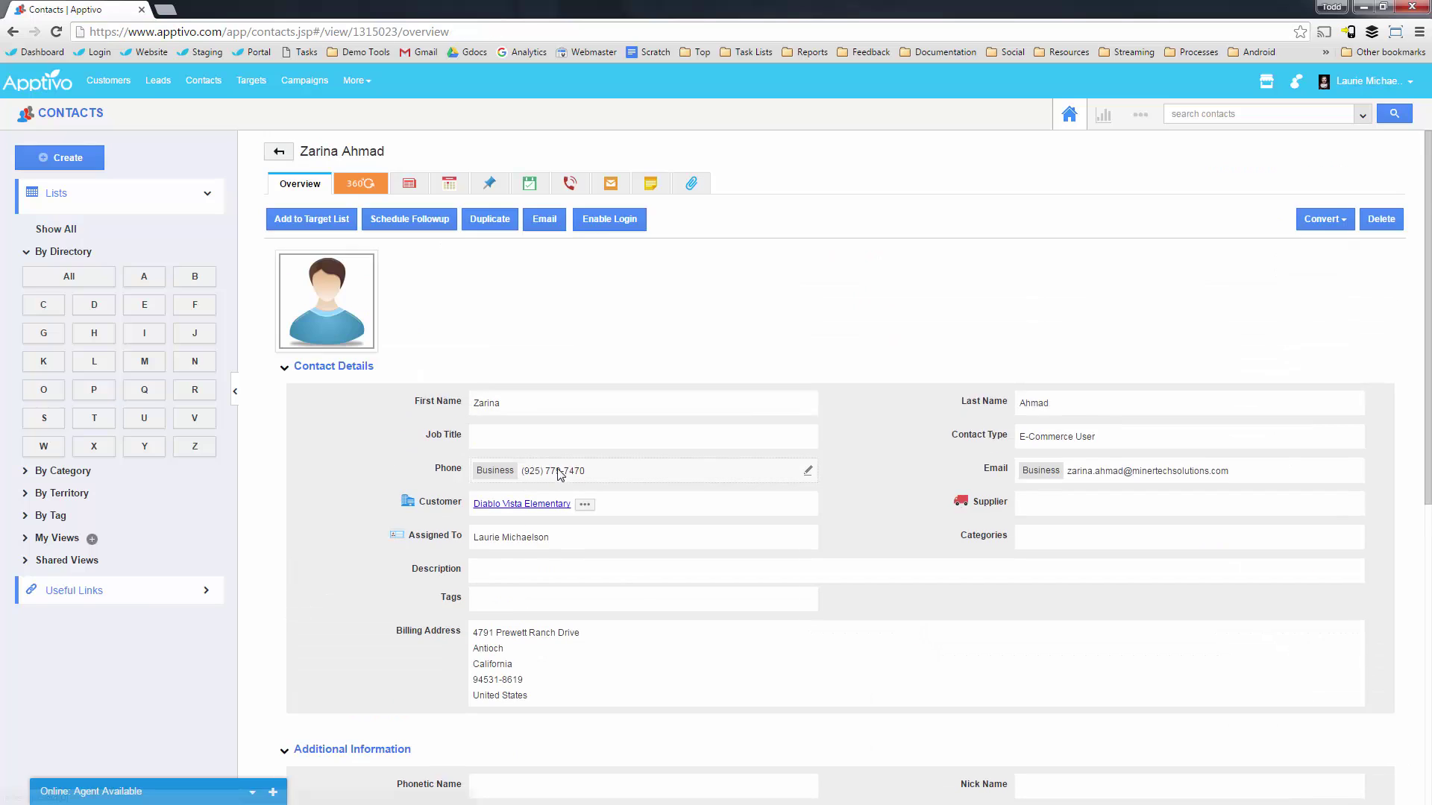
pyautogui.scroll(-2, 560, 474)
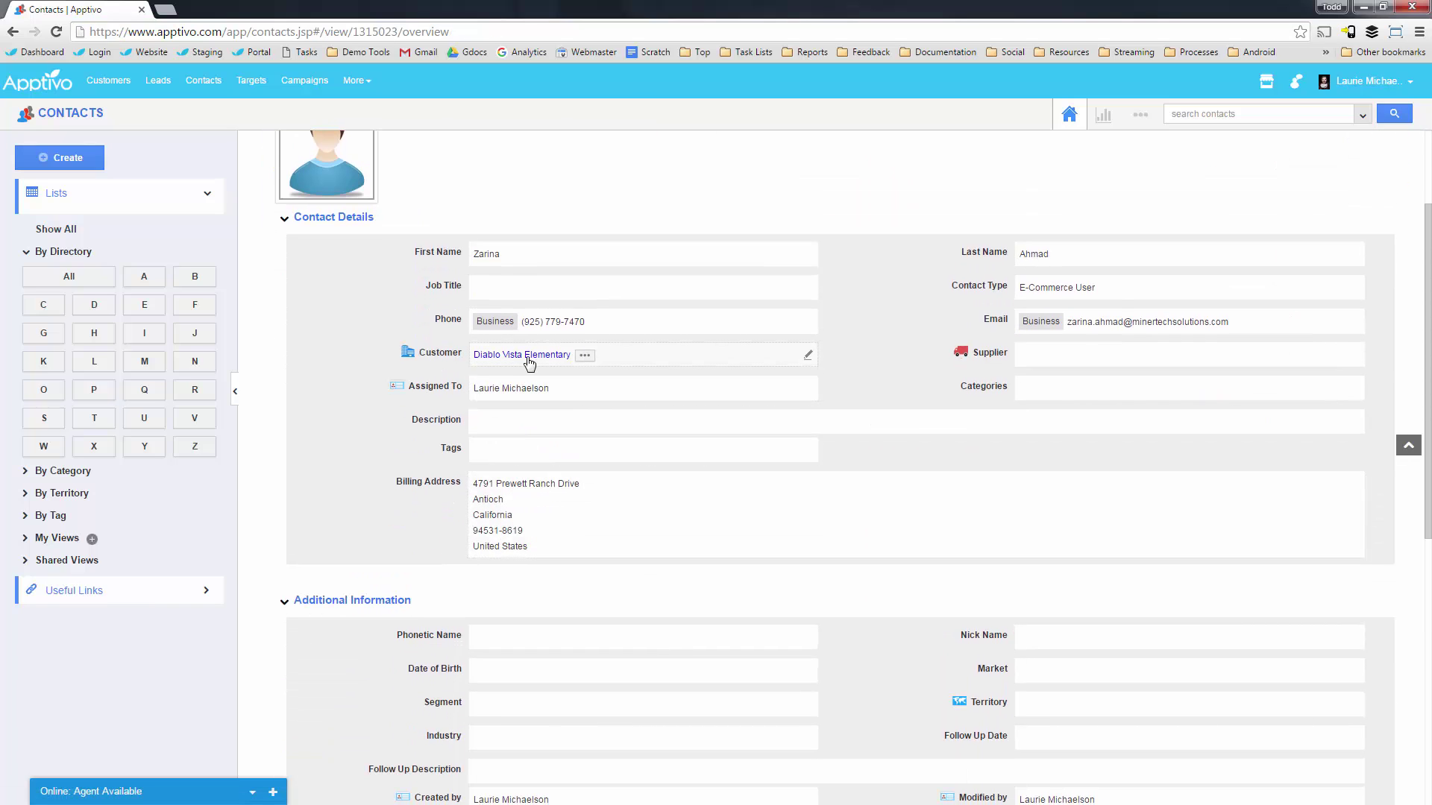
pyautogui.scroll(-2, 858, 463)
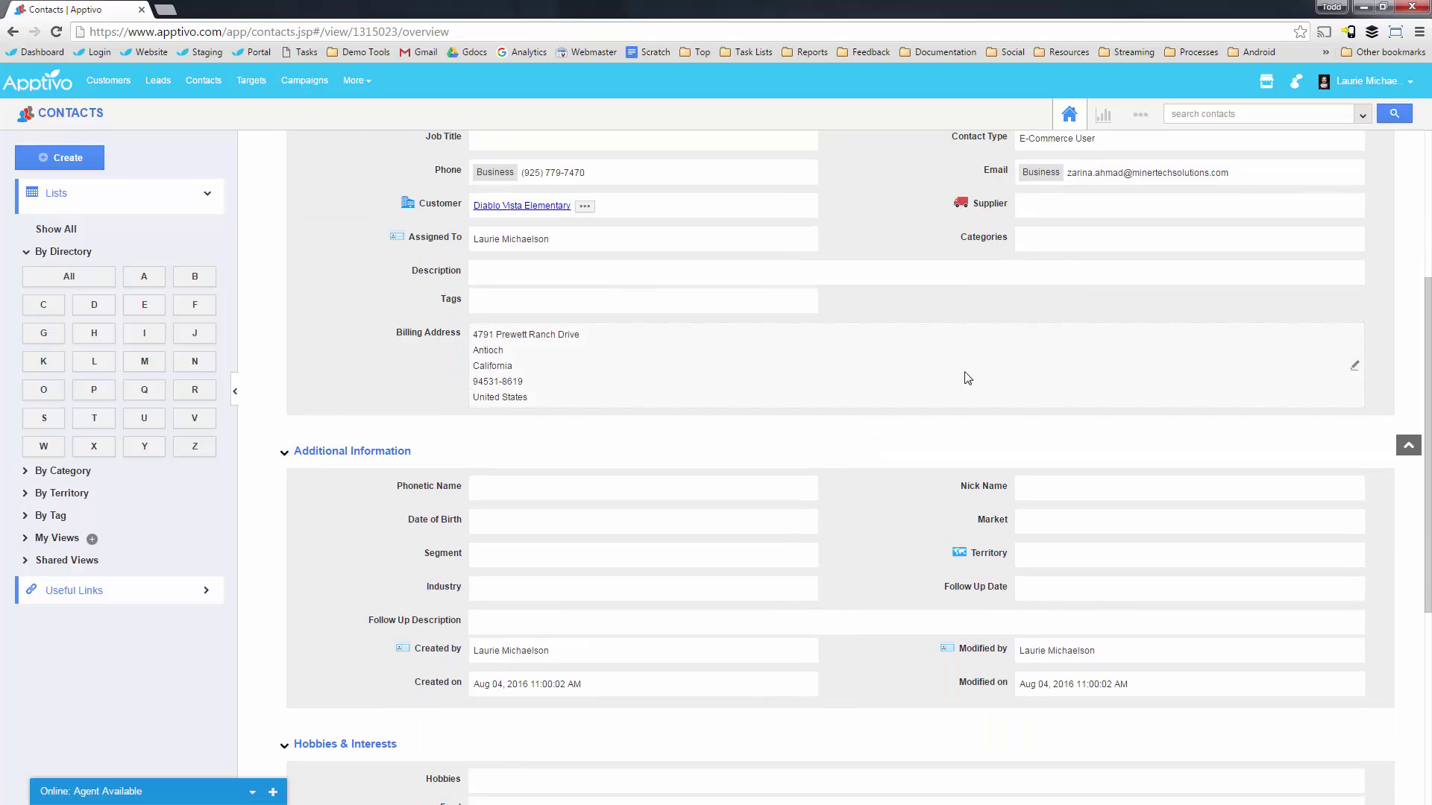
pyautogui.scroll(2, 967, 378)
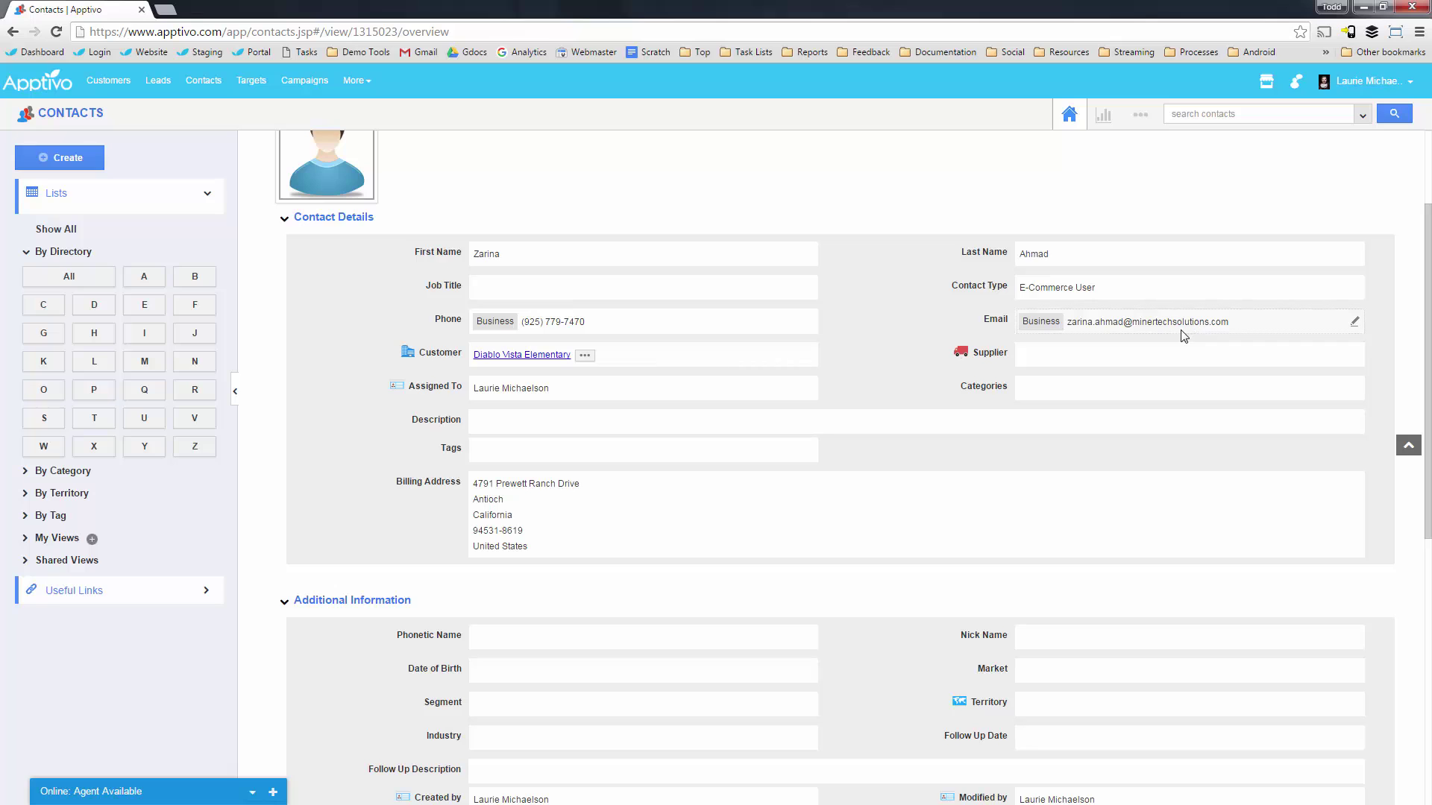
pyautogui.scroll(-7, 962, 410)
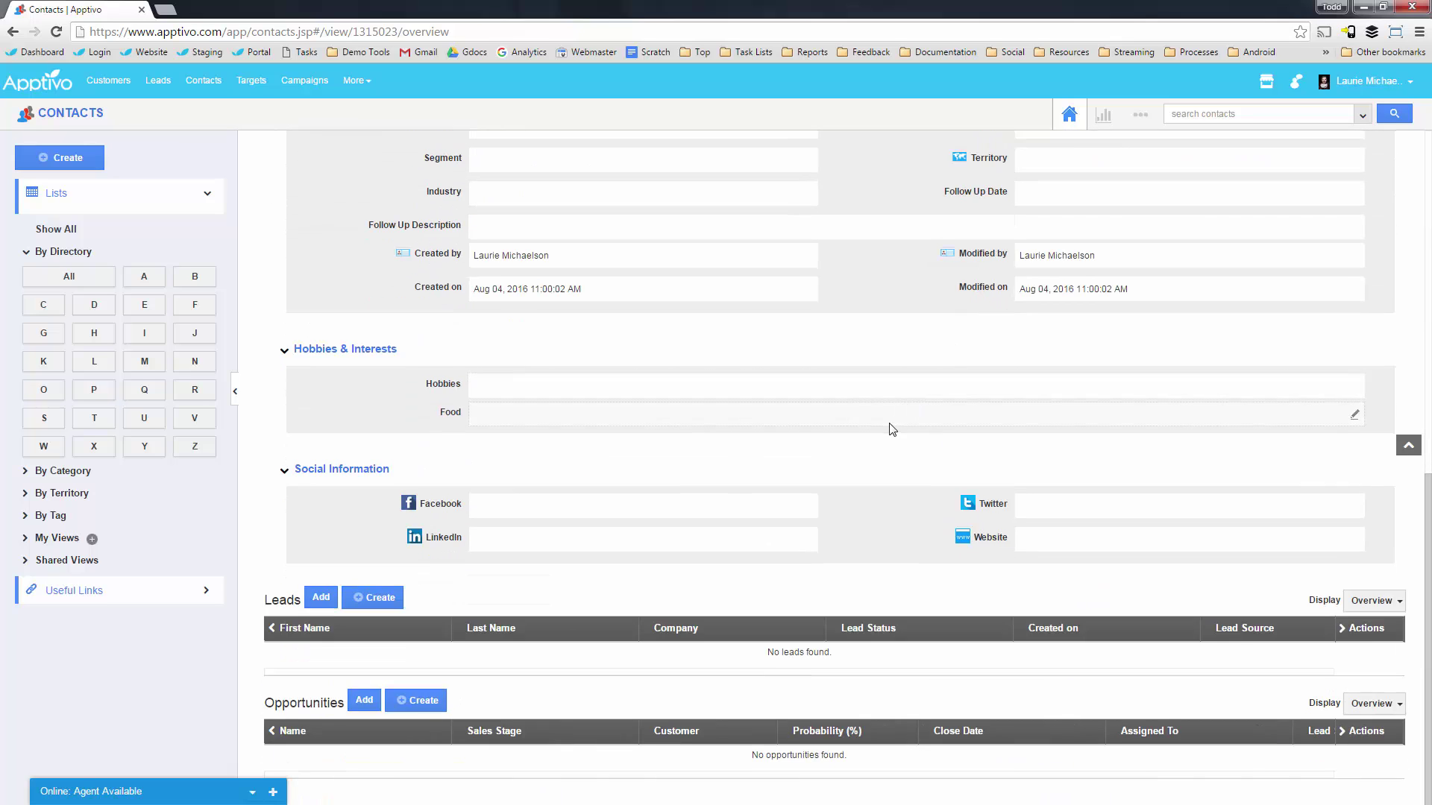
pyautogui.scroll(7, 891, 431)
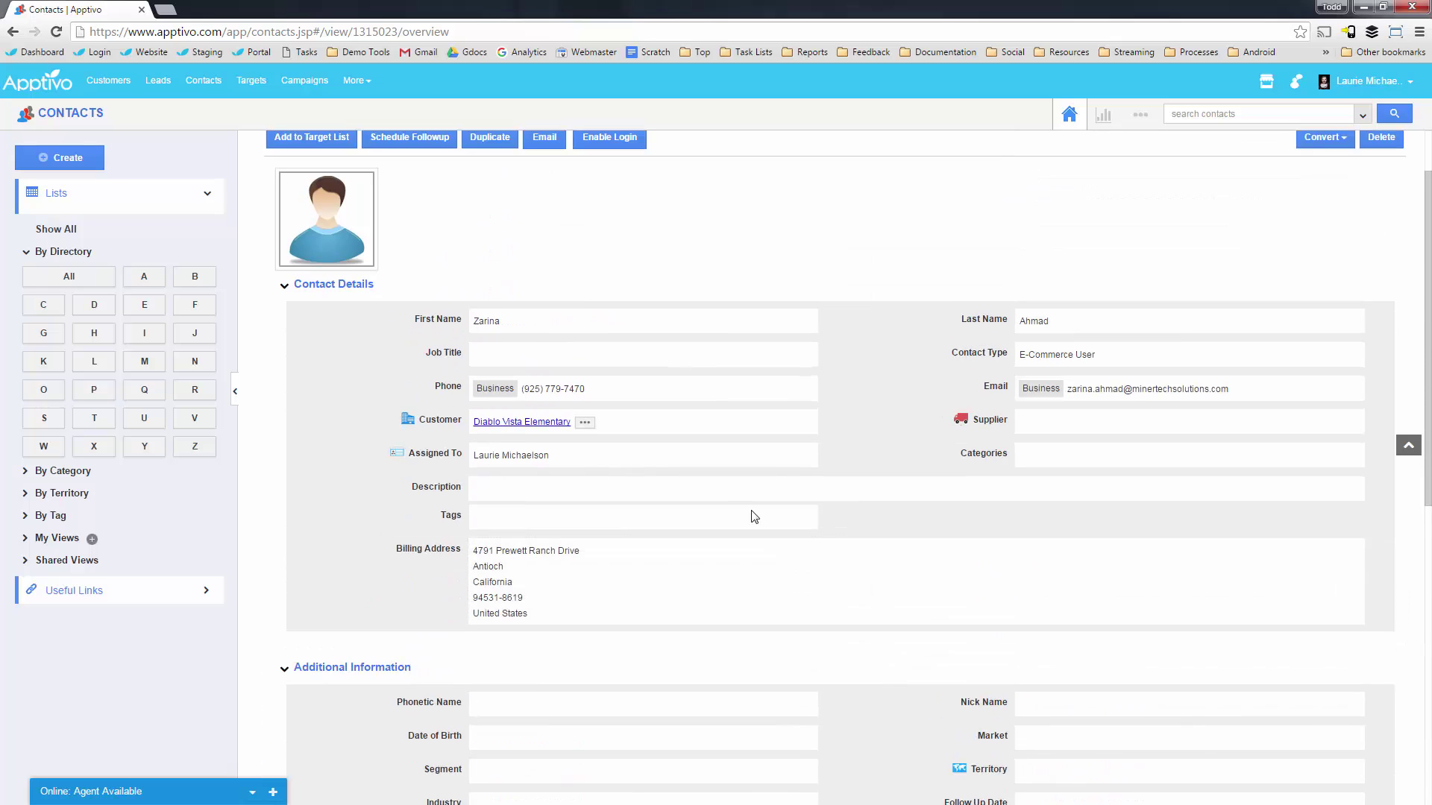
pyautogui.scroll(-3, 558, 656)
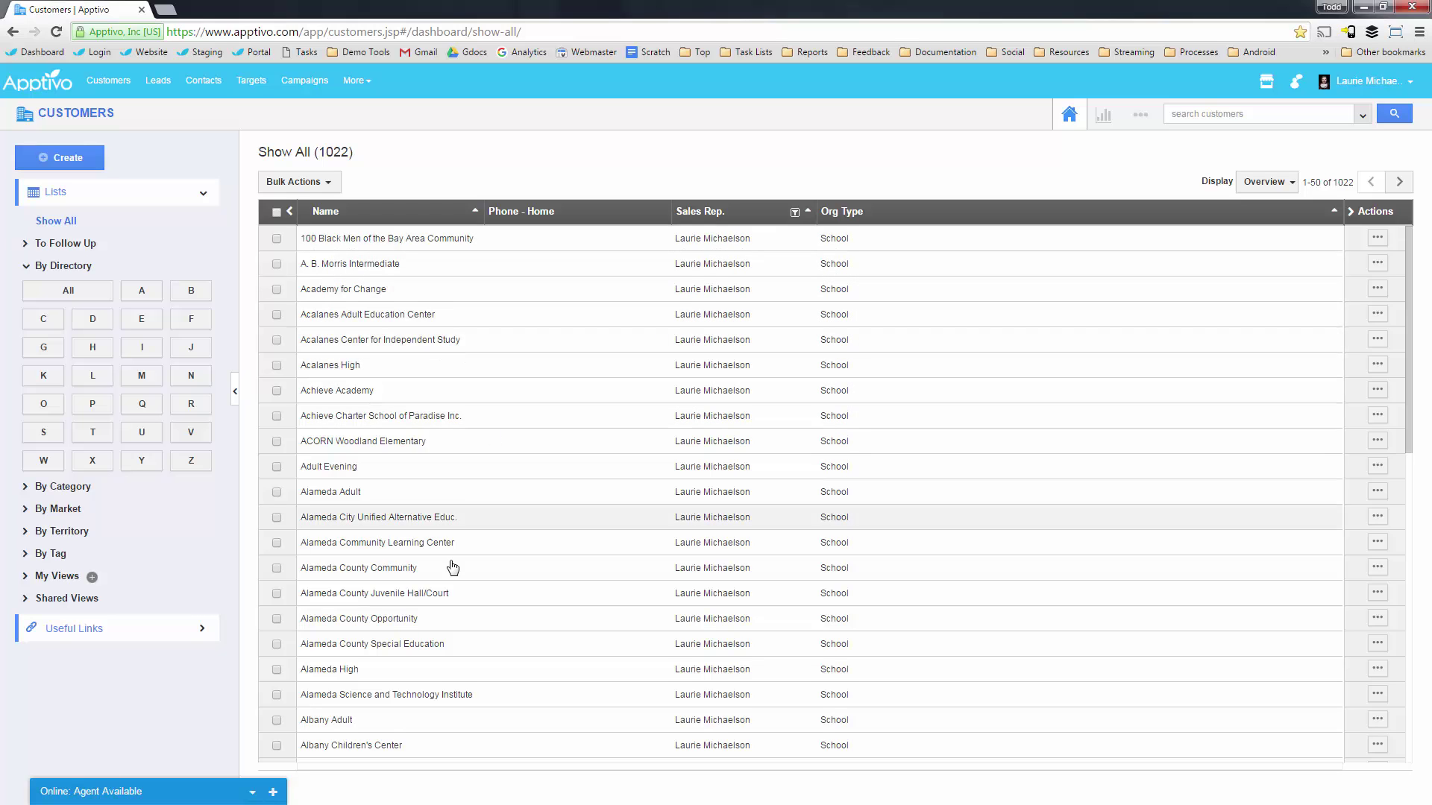
# Open the Alternative Learning Academy at Conley-Caraballo High record and scroll to School Details.
pyautogui.scroll(-9, 531, 581)
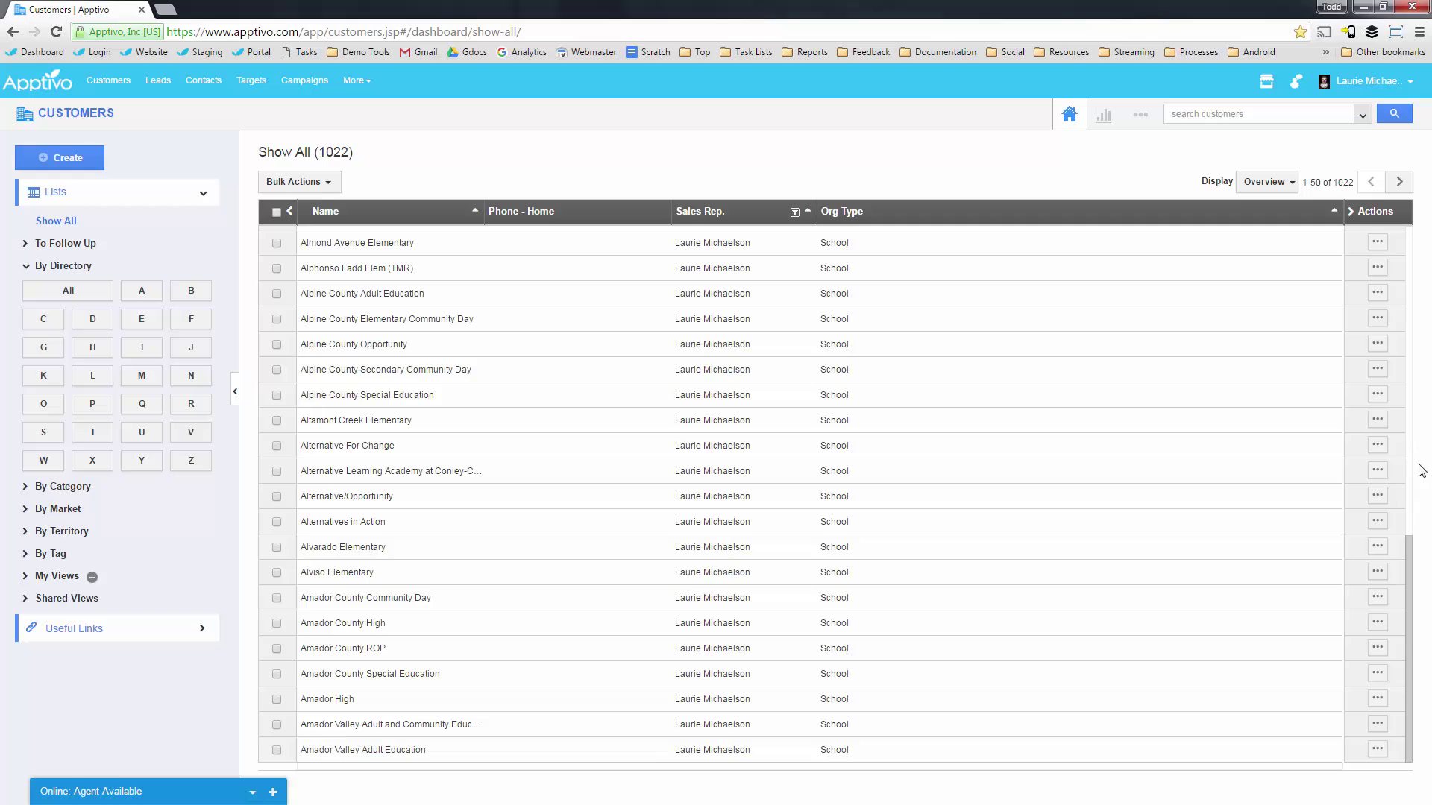
pyautogui.click(1377, 471)
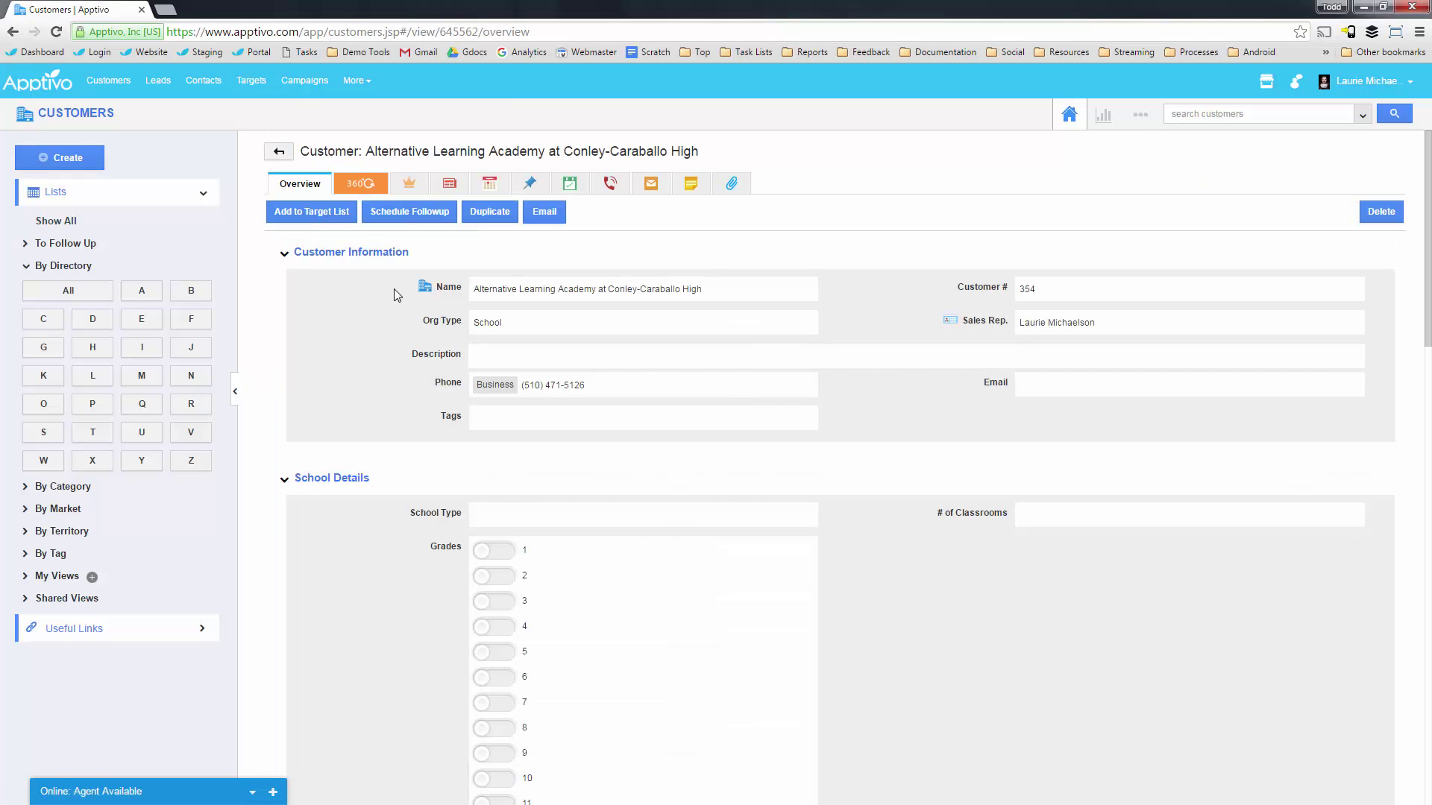
pyautogui.scroll(-2, 399, 359)
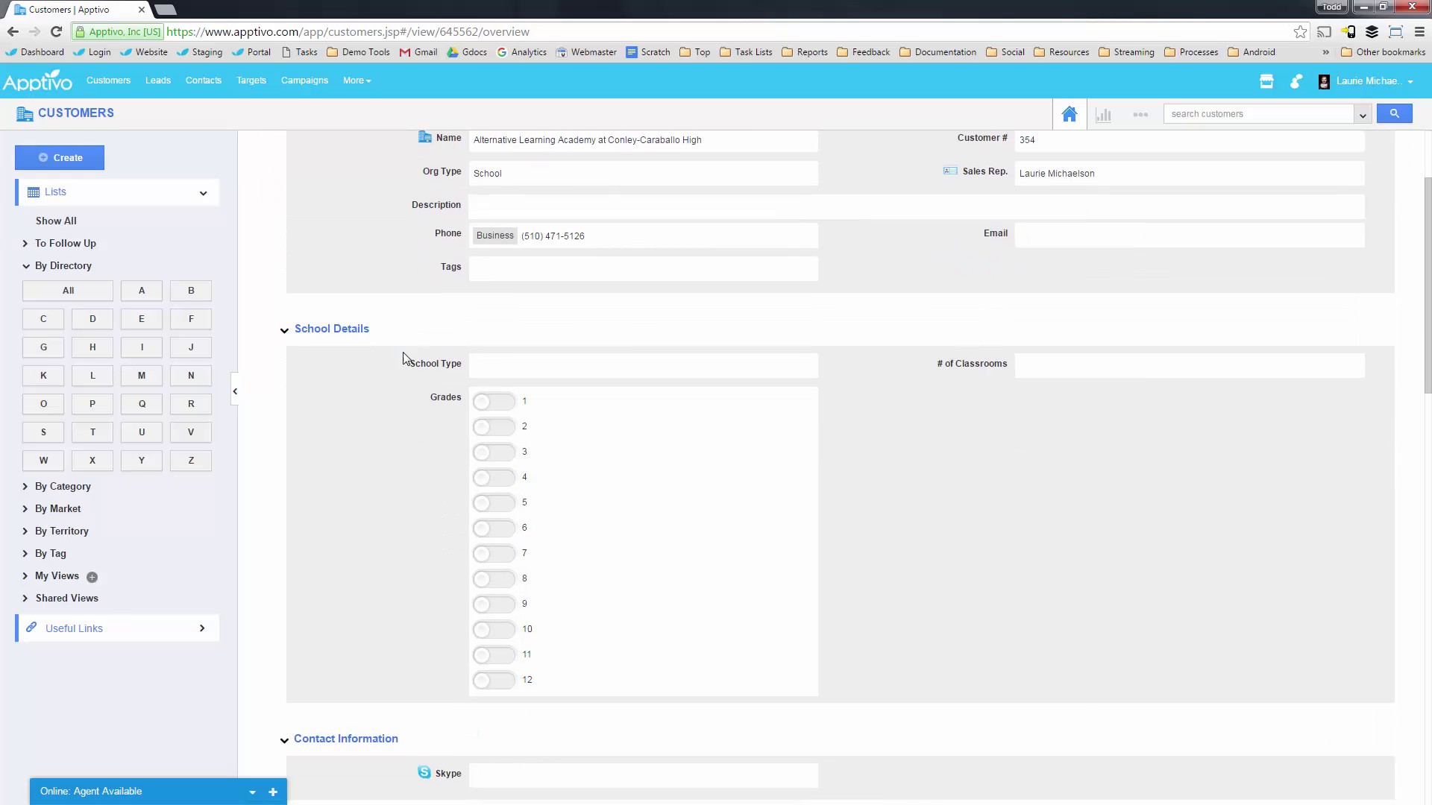
# Inspect the School Type field and the address city Hayward without changing anything.
pyautogui.click(505, 373)
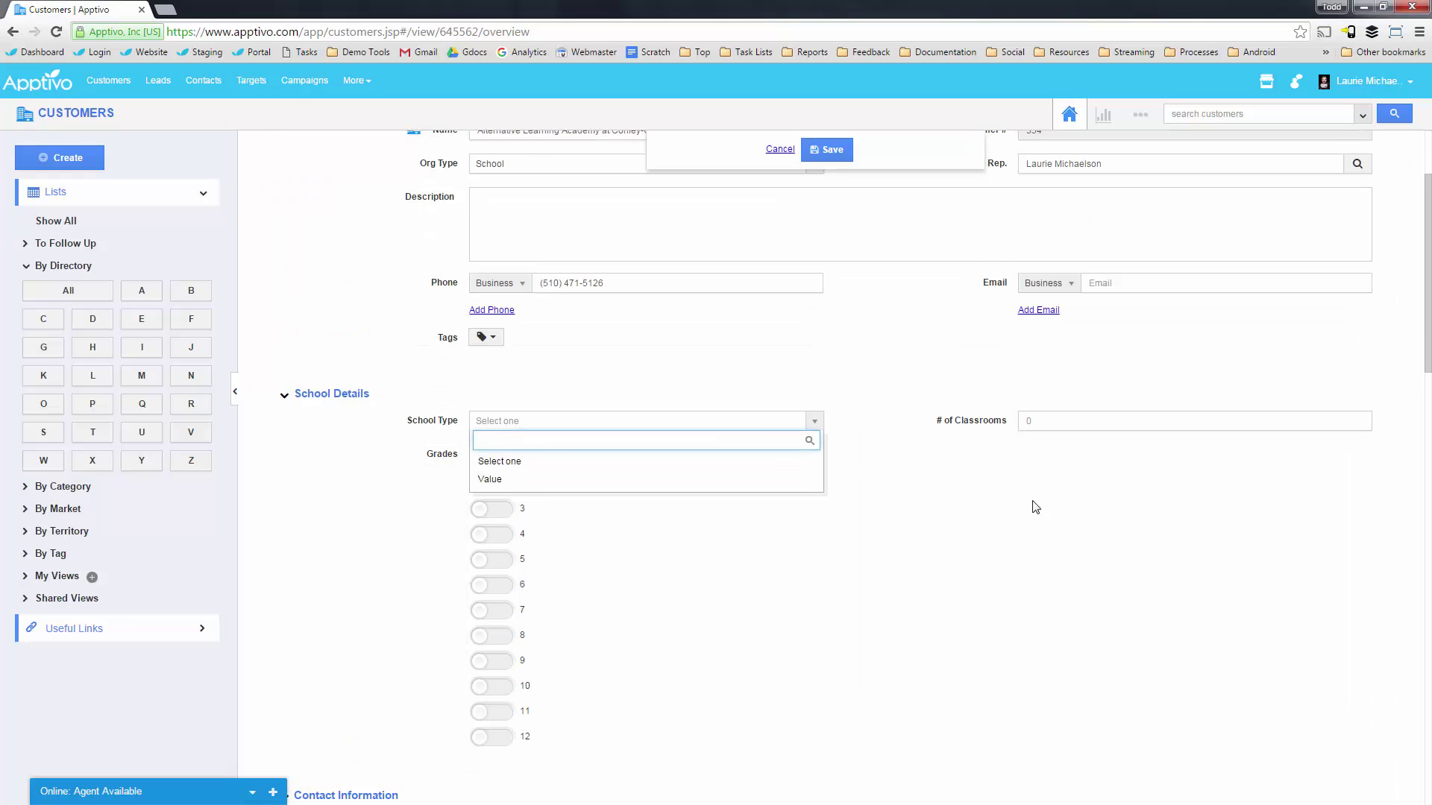
pyautogui.click(1058, 425)
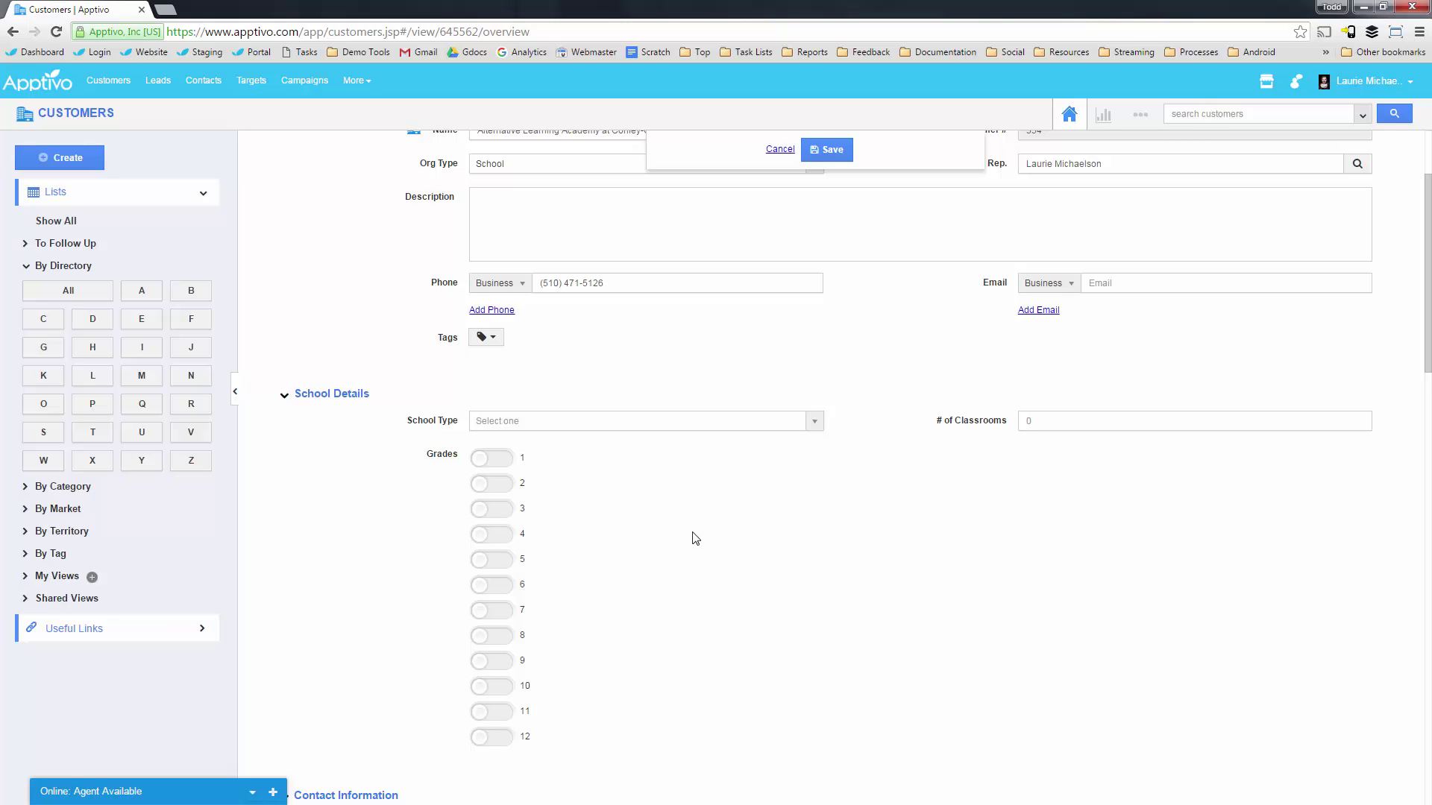
pyautogui.scroll(-5, 695, 539)
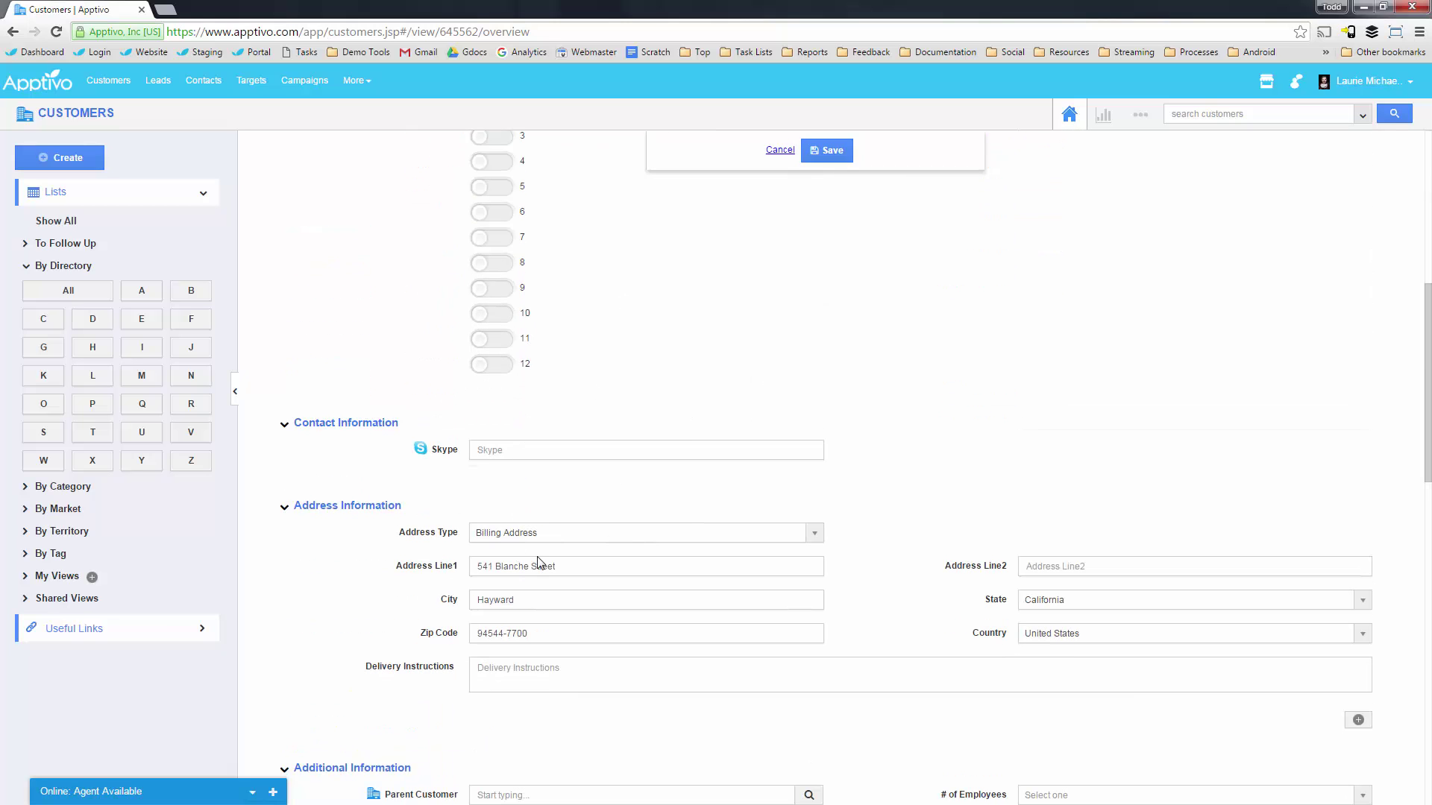
pyautogui.scroll(-6, 550, 537)
pyautogui.scroll(6, 516, 461)
pyautogui.scroll(-1, 536, 565)
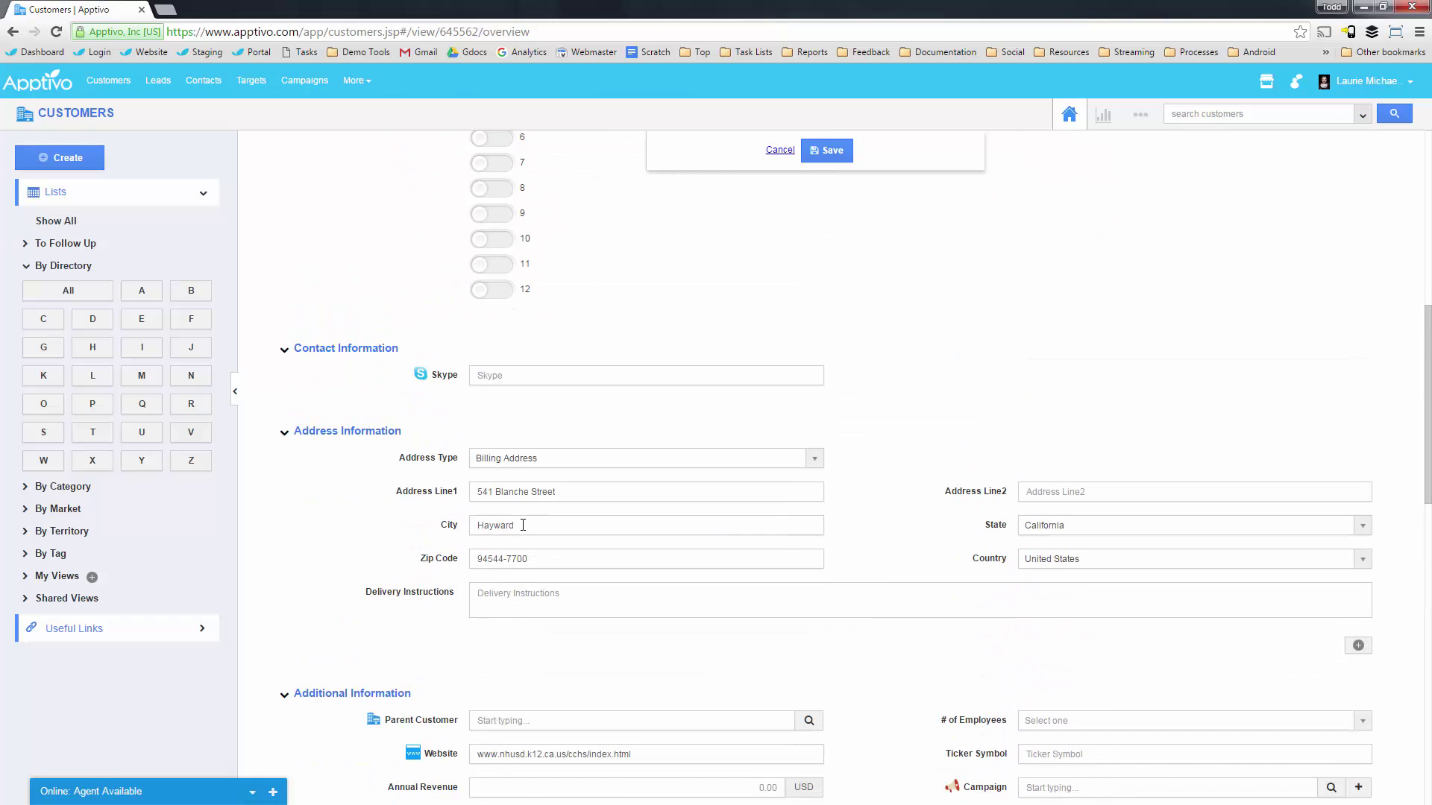
pyautogui.moveTo(529, 527); pyautogui.dragTo(461, 525)
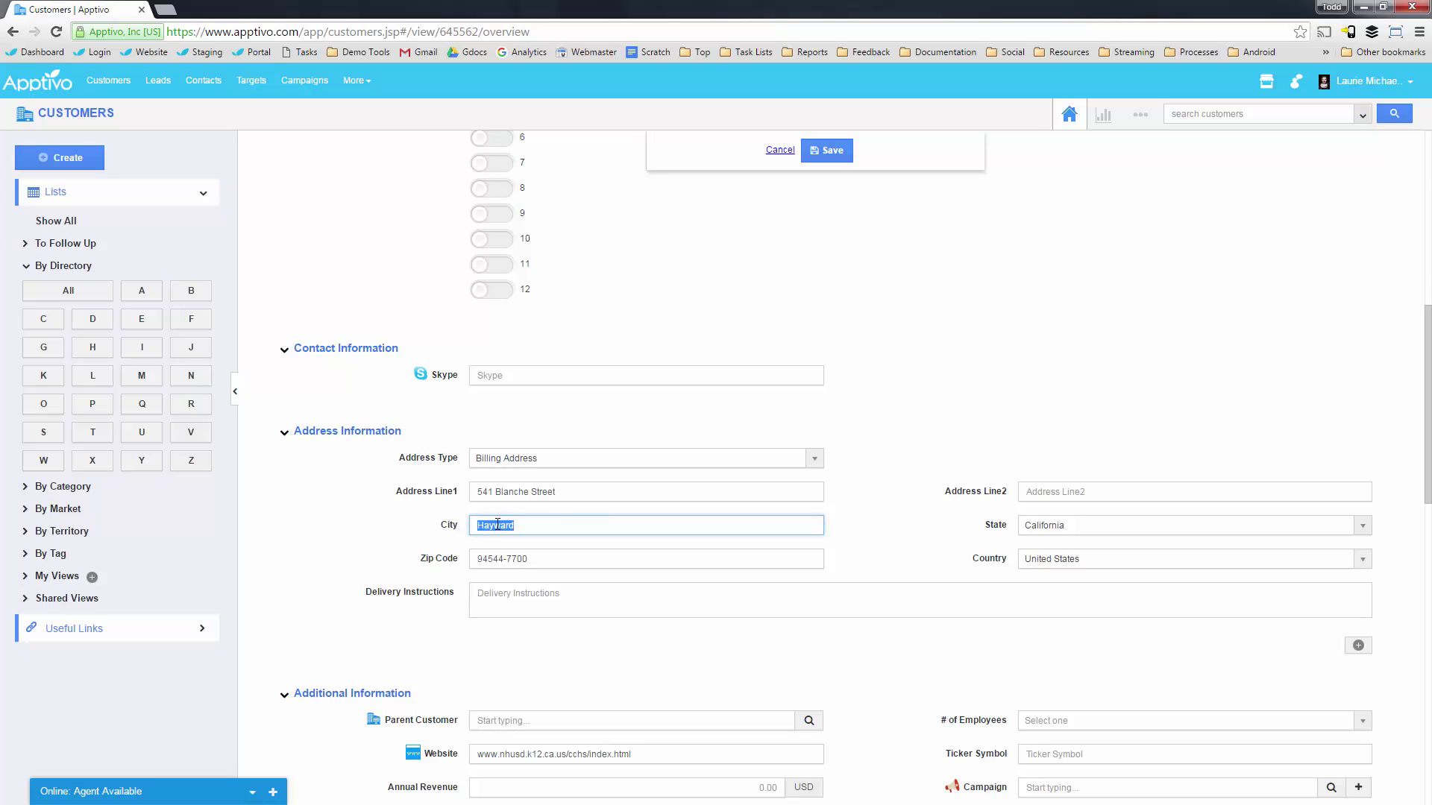
pyautogui.scroll(3, 481, 529)
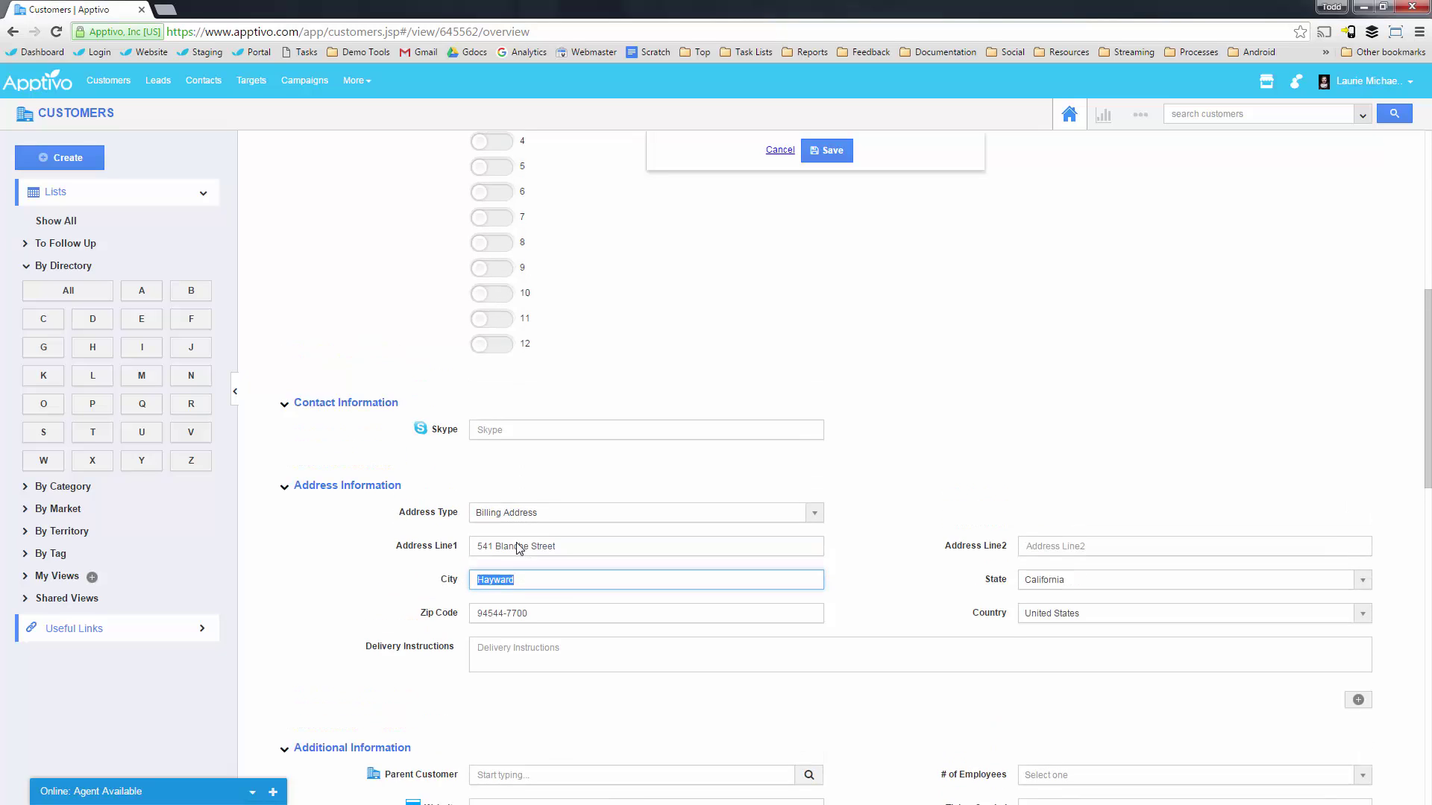
pyautogui.scroll(5, 493, 746)
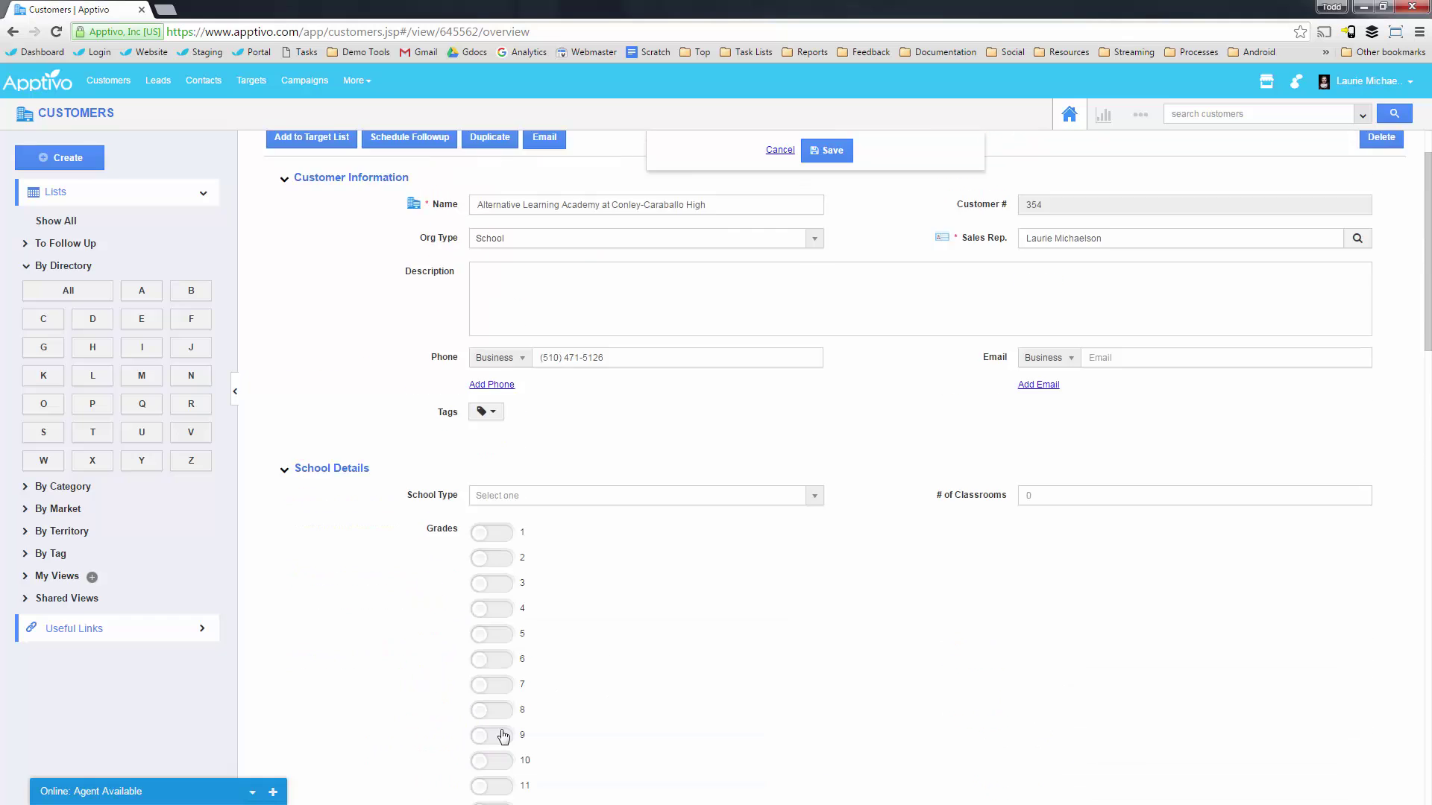
# Leave Org Type as School and cancel editing the customer record.
pyautogui.click(500, 314)
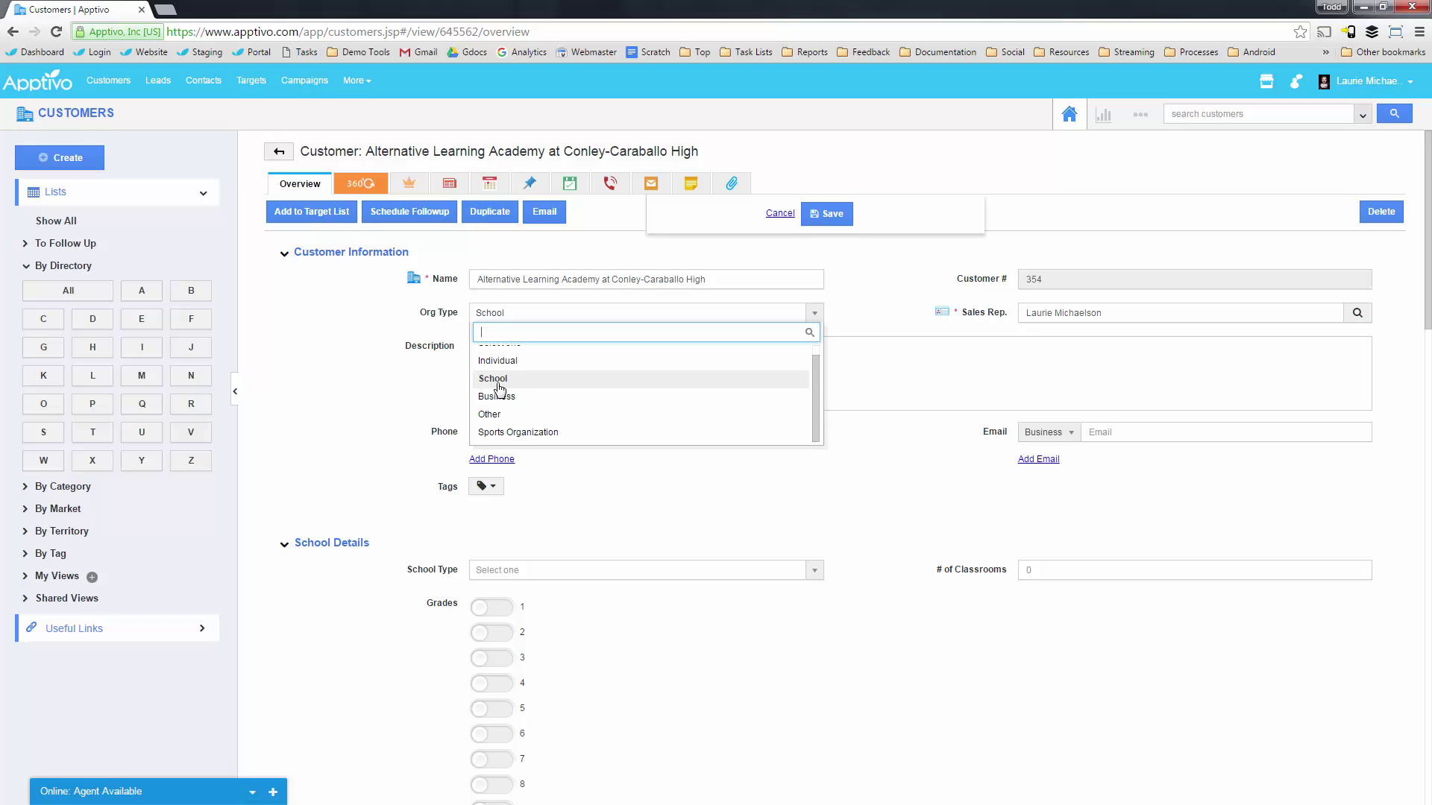
pyautogui.click(340, 410)
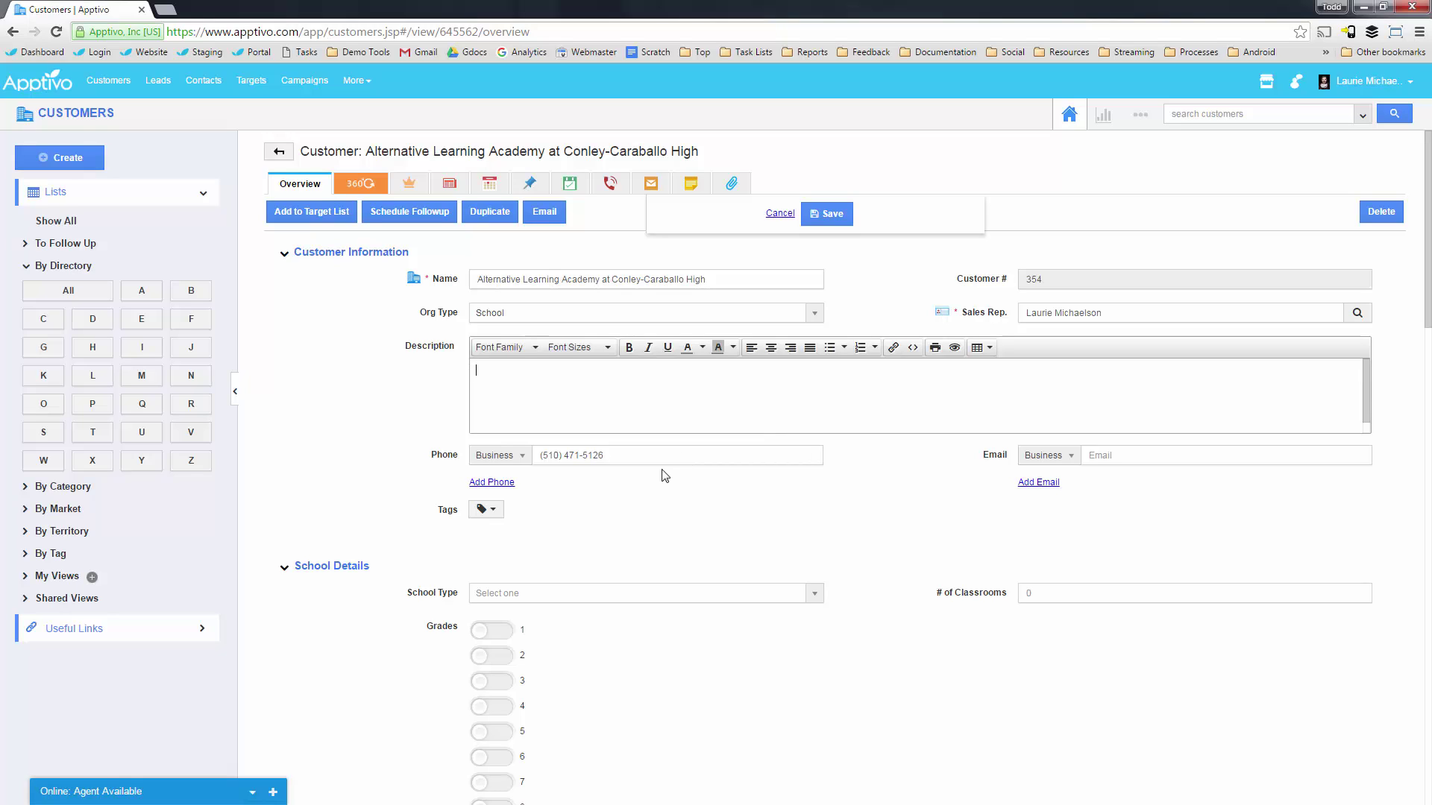
pyautogui.click(780, 214)
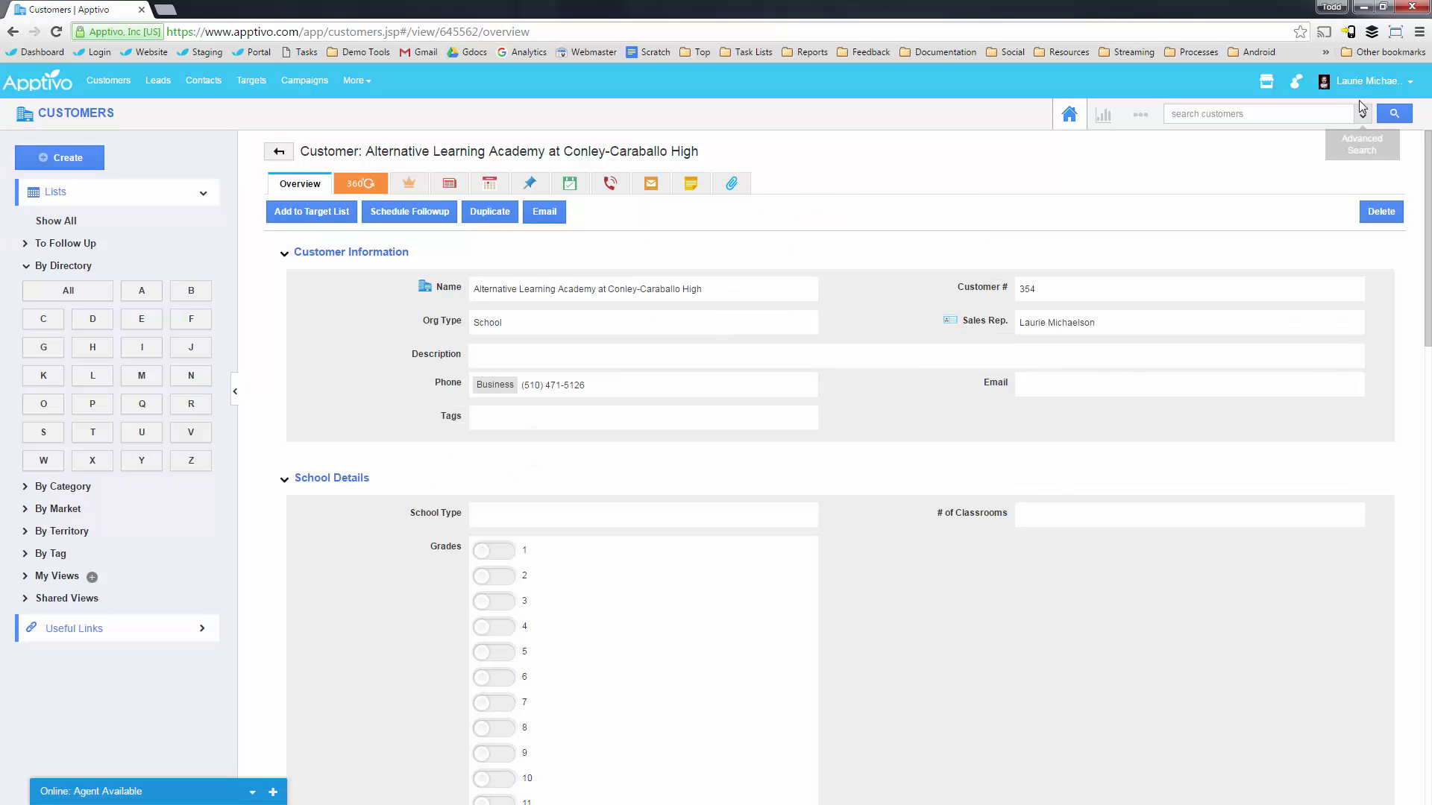
# Run an advanced customer search with the Address Information criteria expanded.
pyautogui.click(1362, 112)
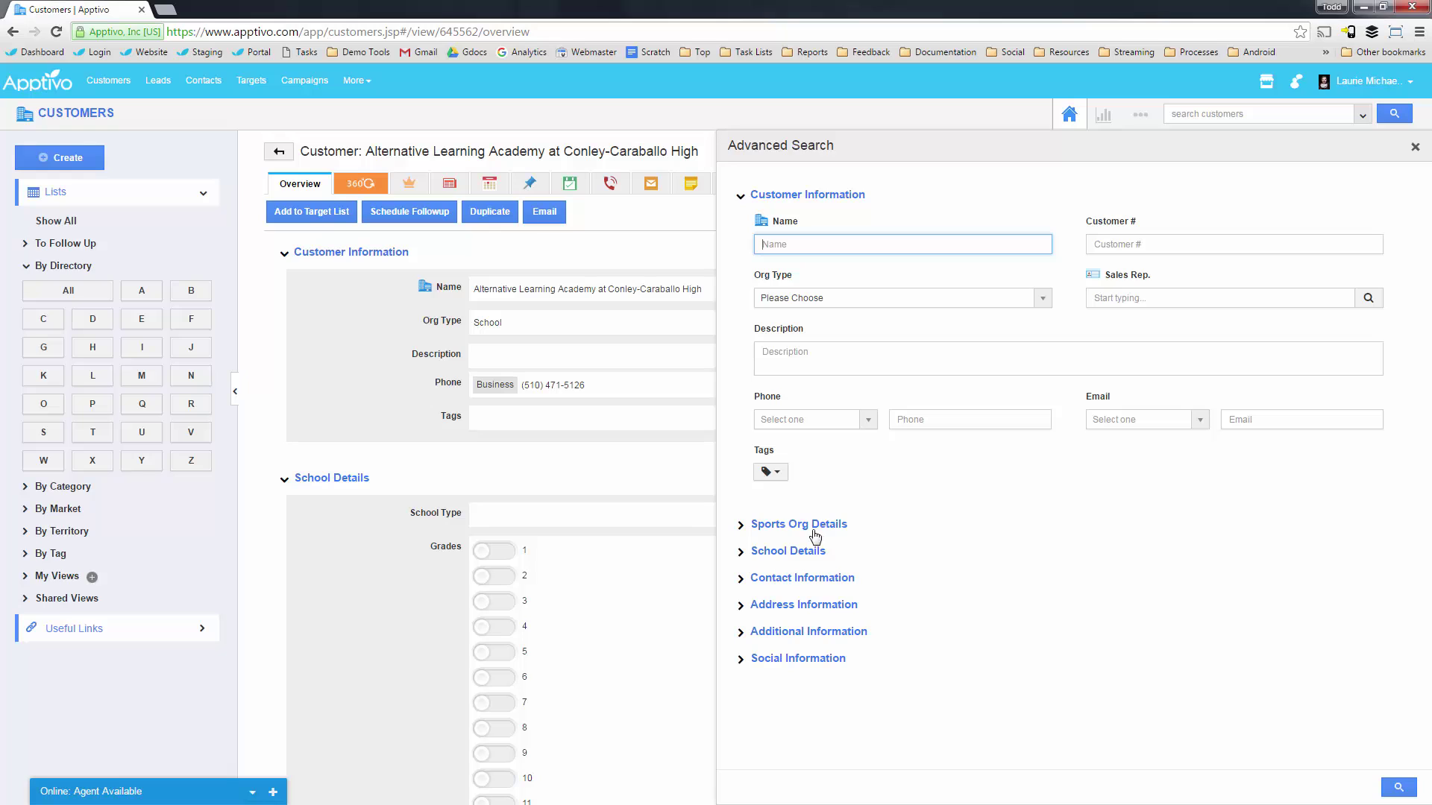
pyautogui.click(797, 602)
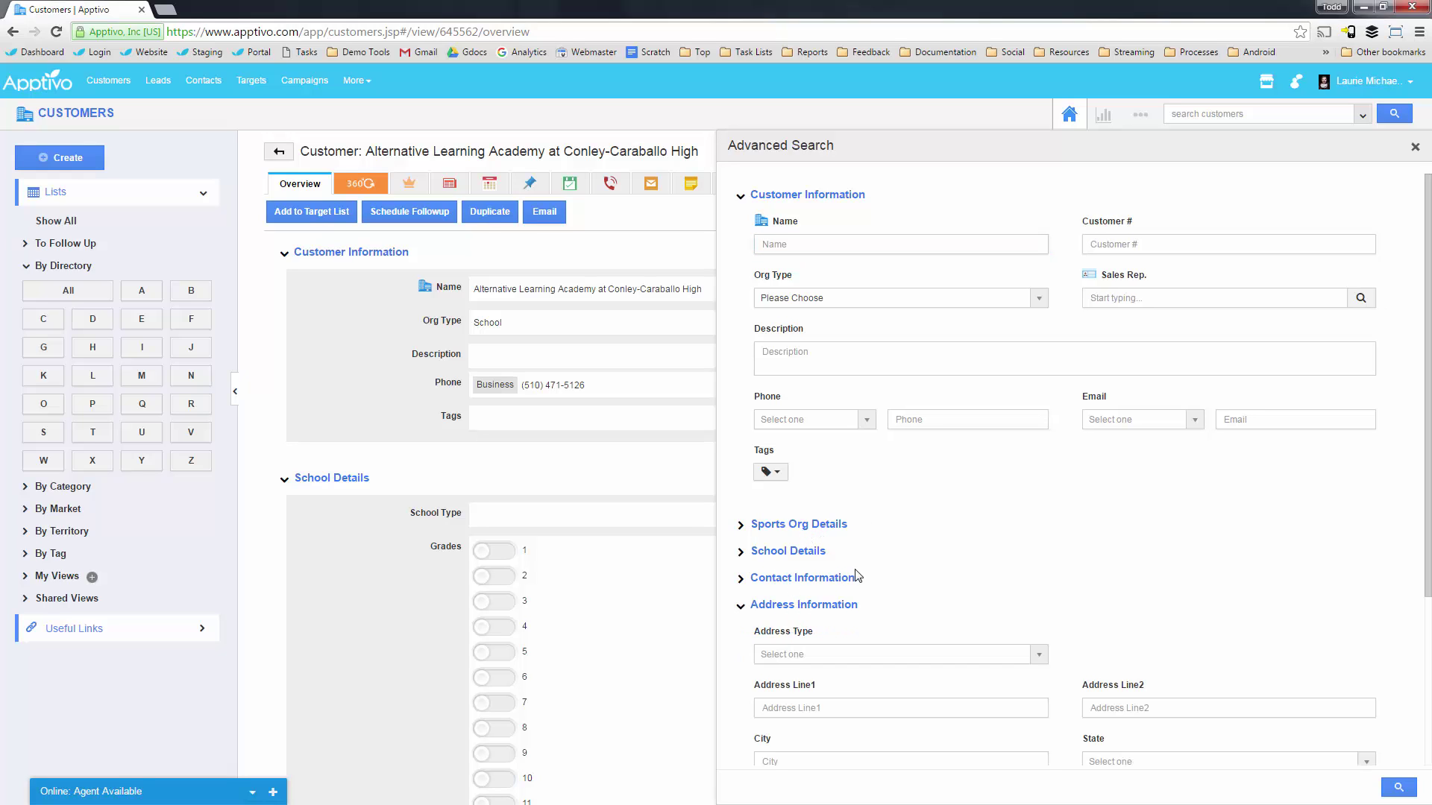
pyautogui.scroll(-3, 857, 595)
pyautogui.click(803, 539)
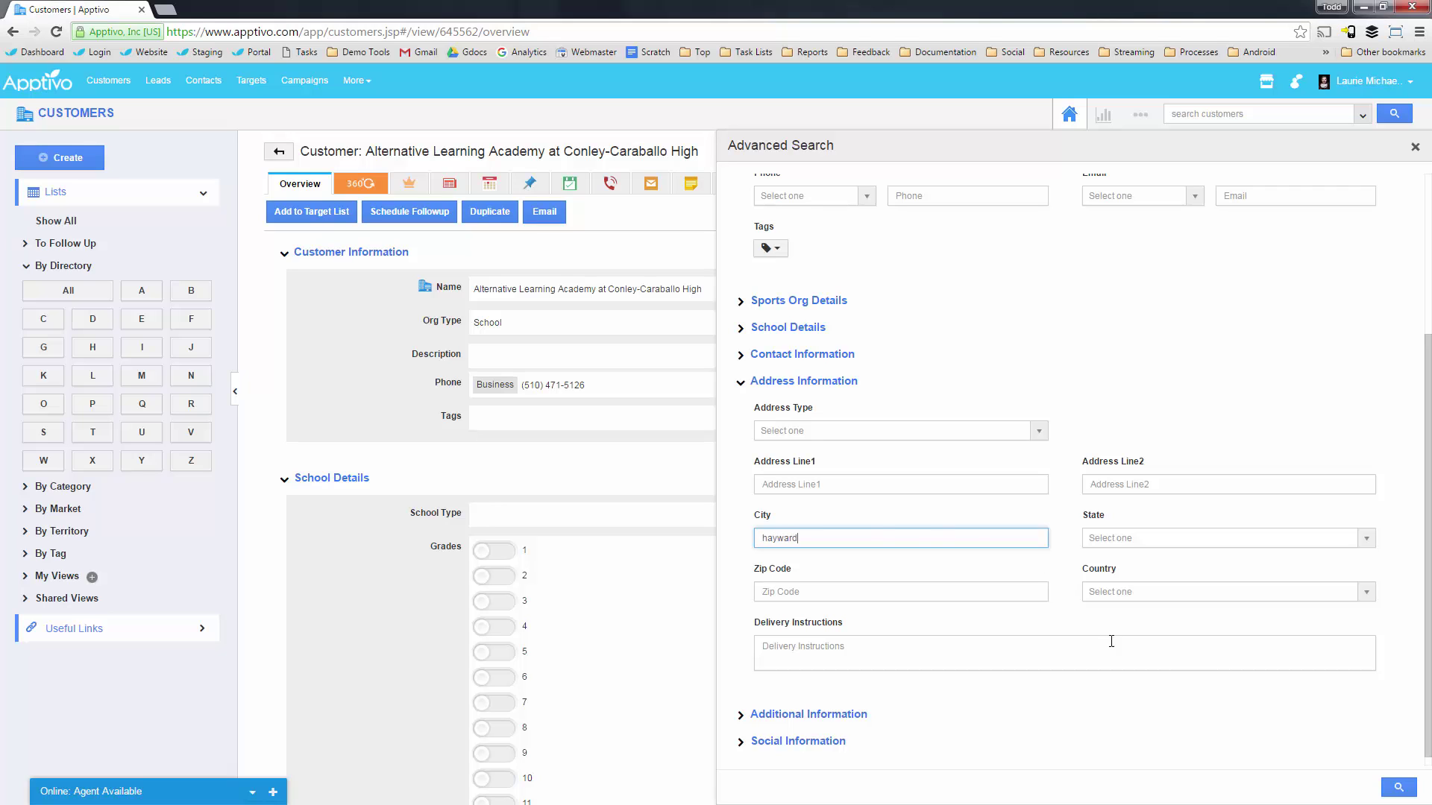
pyautogui.click(1402, 785)
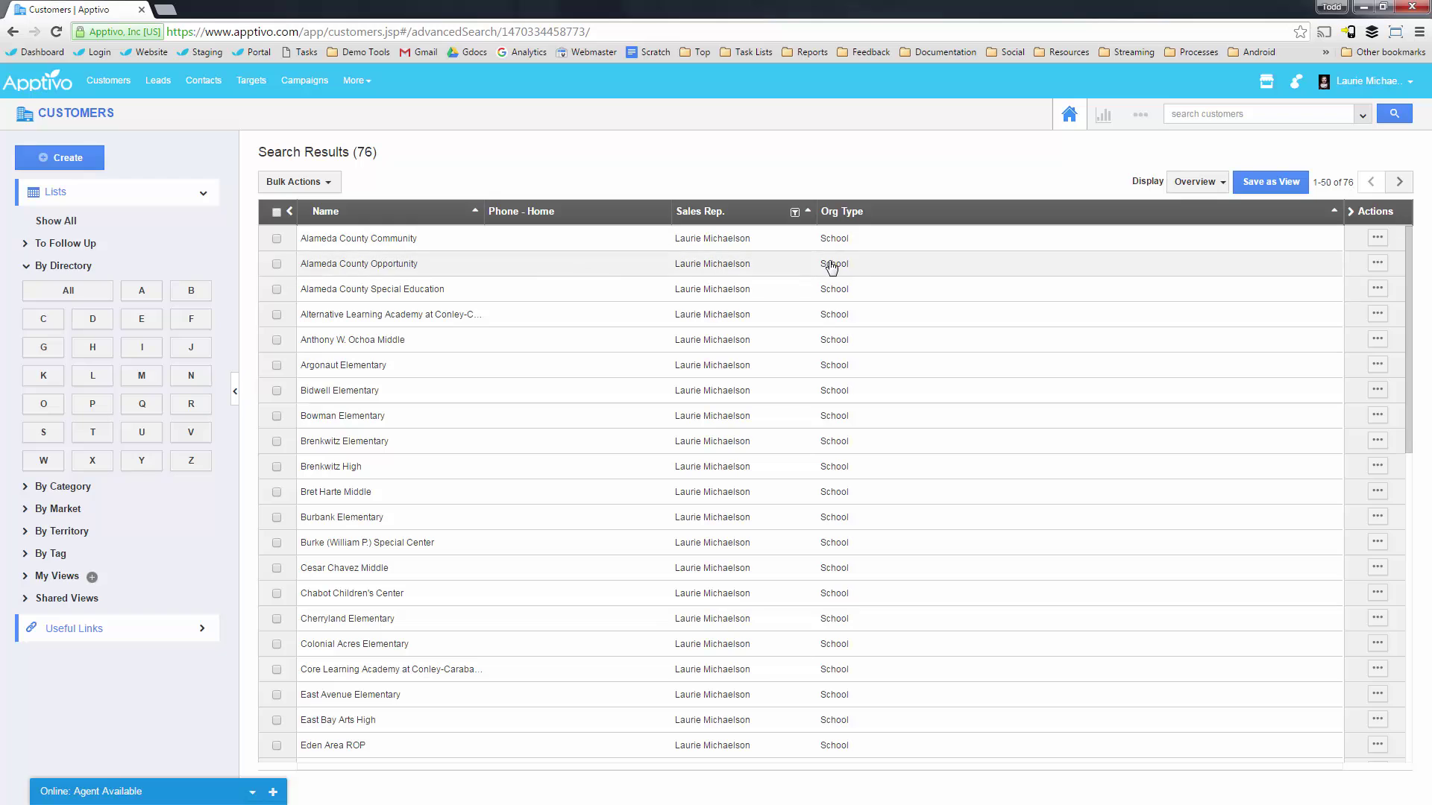
# Review the Org Type and School Type criteria, then search customers with City 'hayward'.
pyautogui.click(1363, 115)
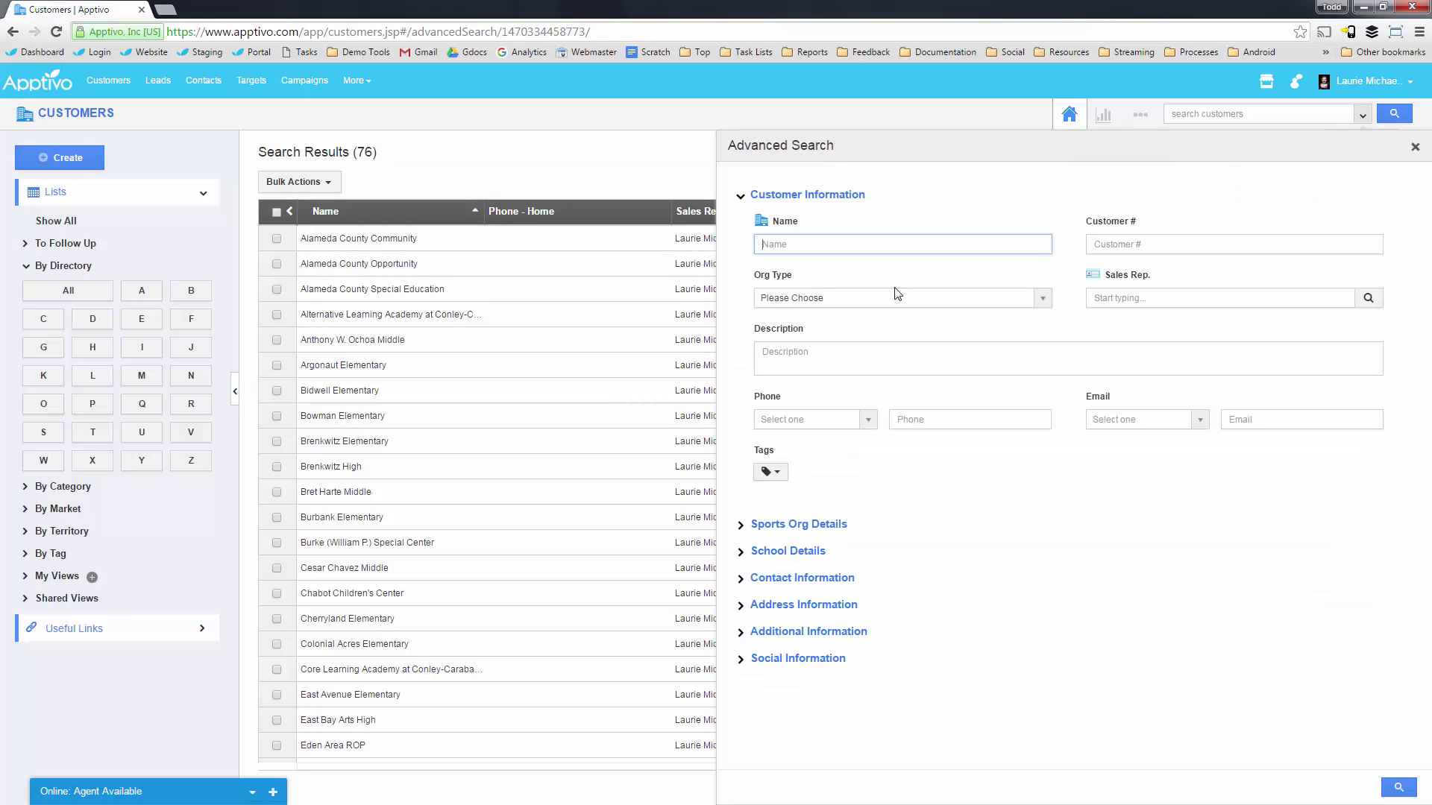
pyautogui.click(828, 298)
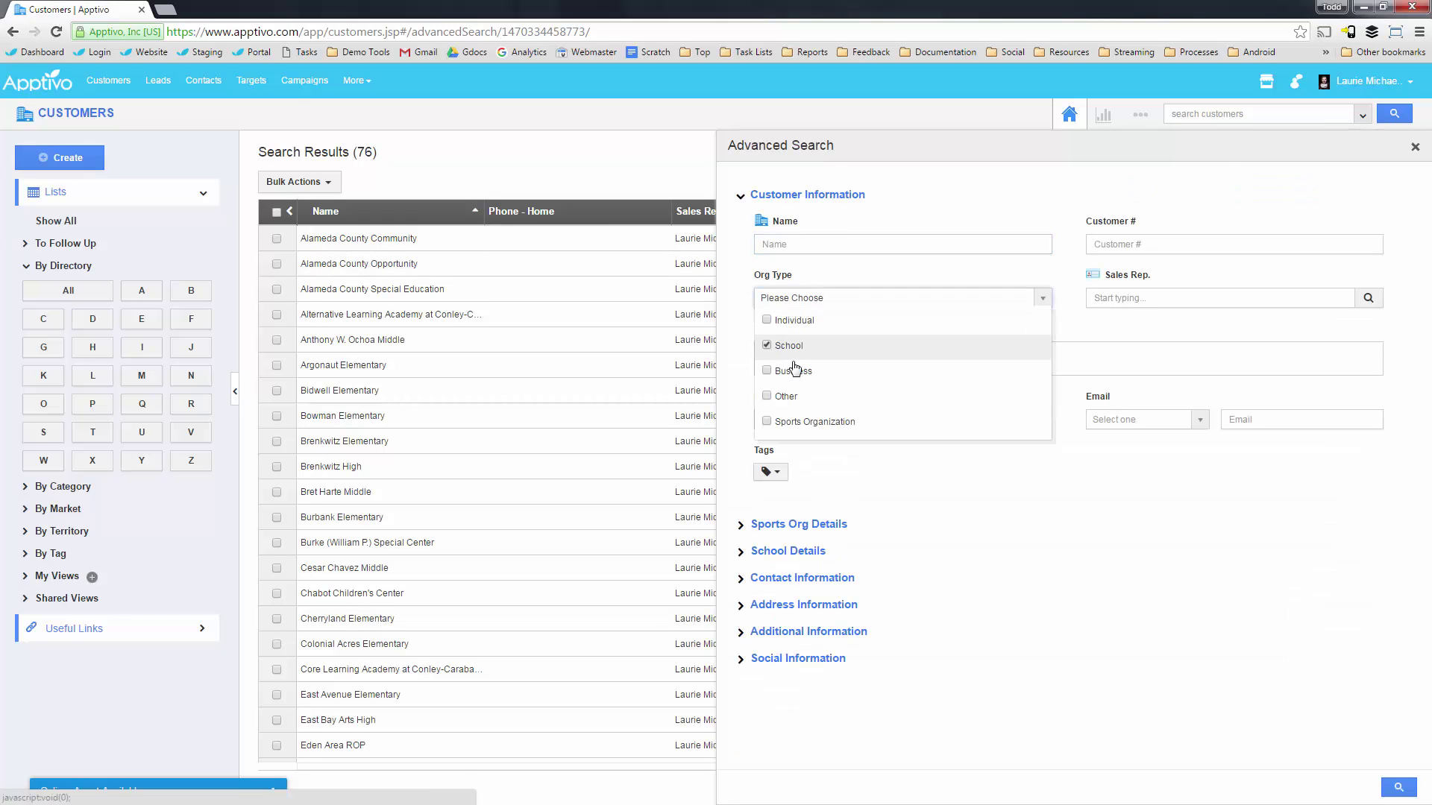
pyautogui.click(923, 564)
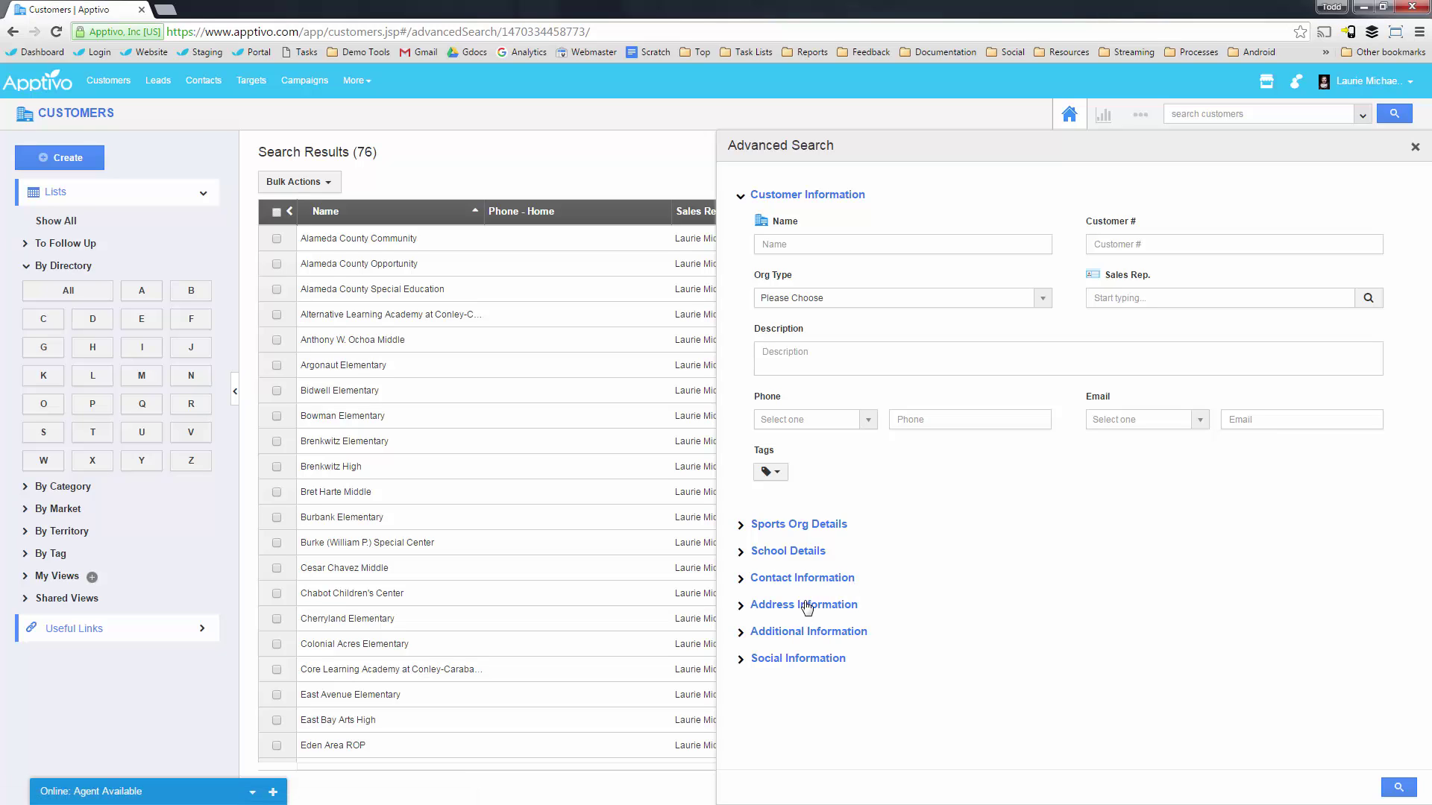
pyautogui.click(805, 551)
pyautogui.click(820, 601)
pyautogui.click(902, 552)
pyautogui.click(779, 603)
pyautogui.scroll(-3, 815, 586)
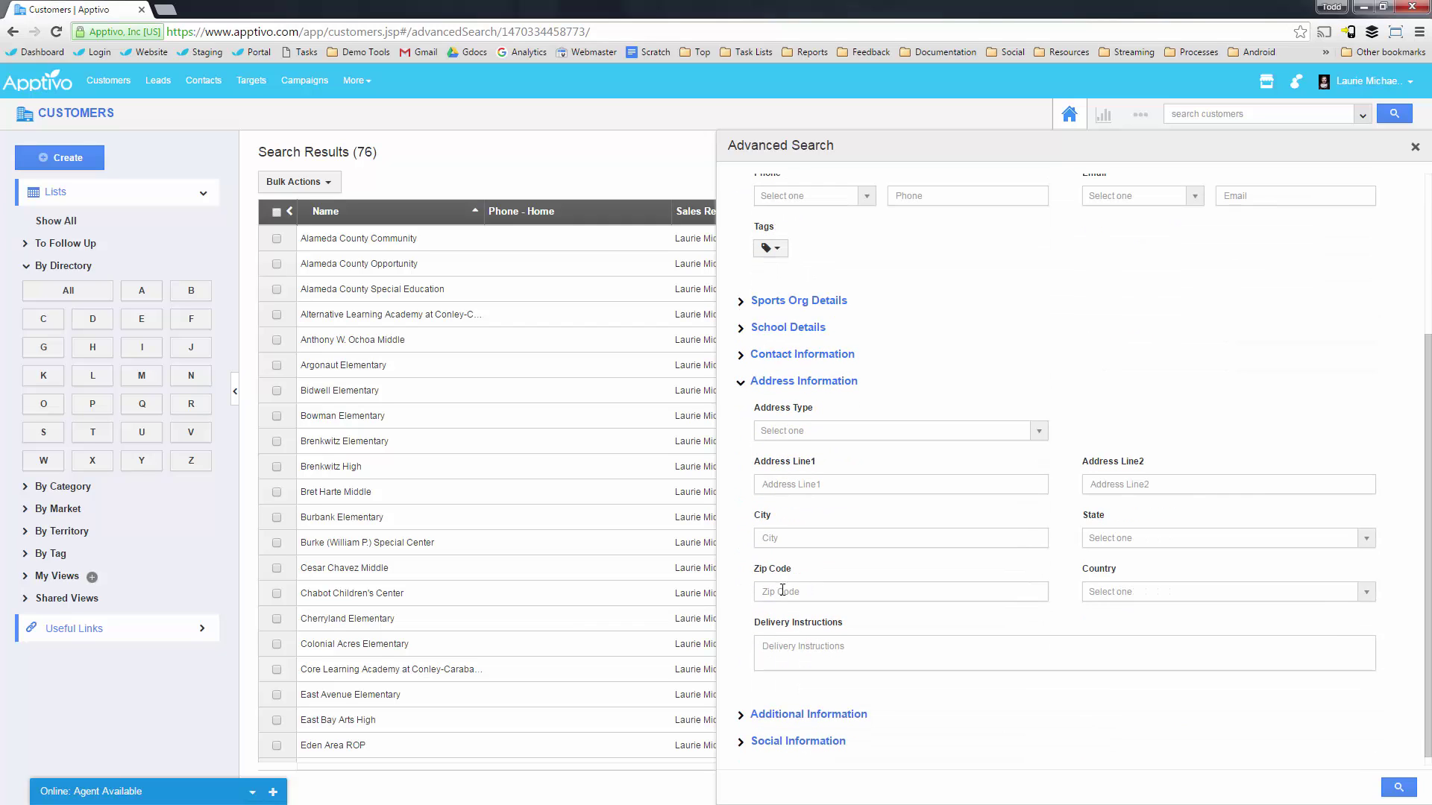
pyautogui.click(791, 540)
pyautogui.write('hayw')
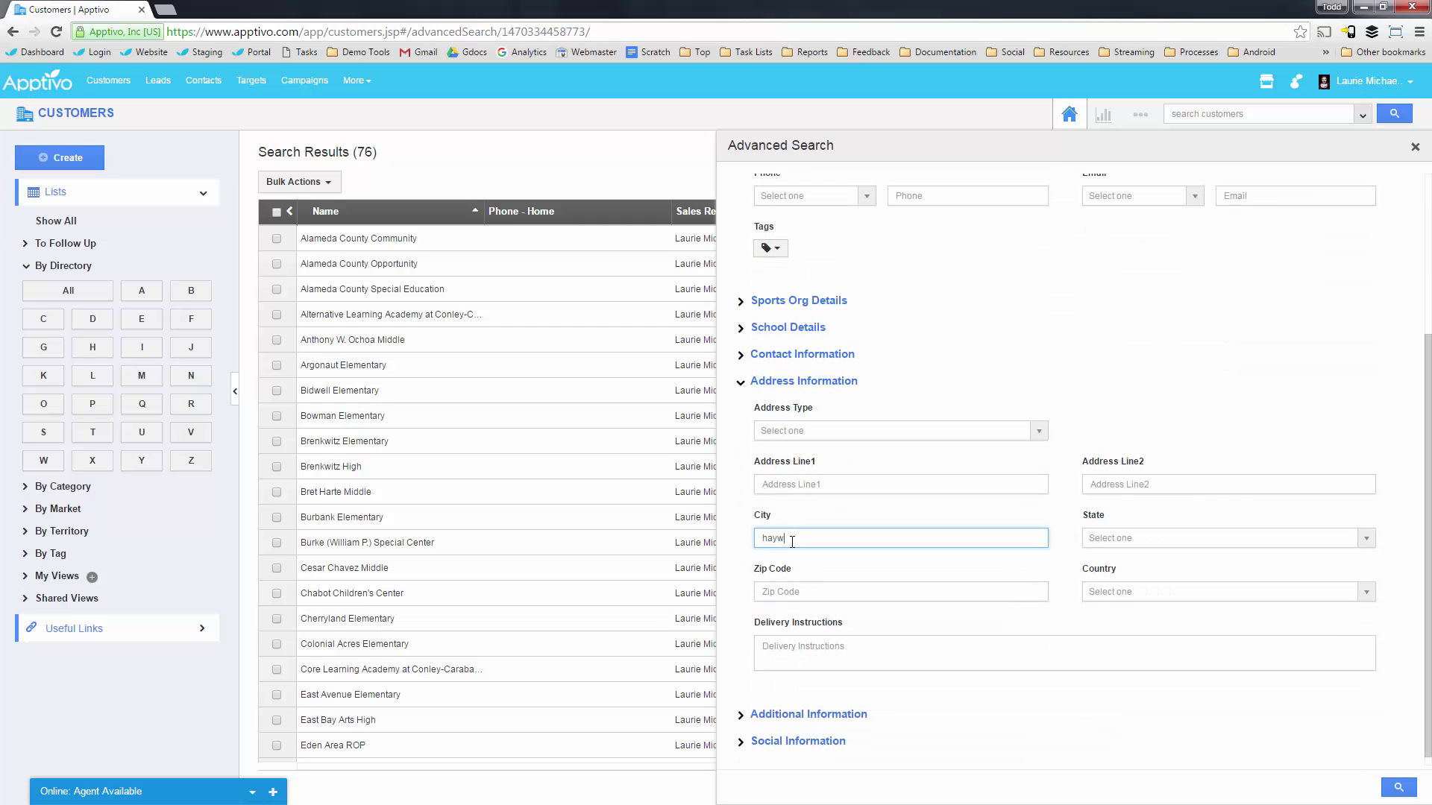
pyautogui.write('ard')
pyautogui.click(1398, 787)
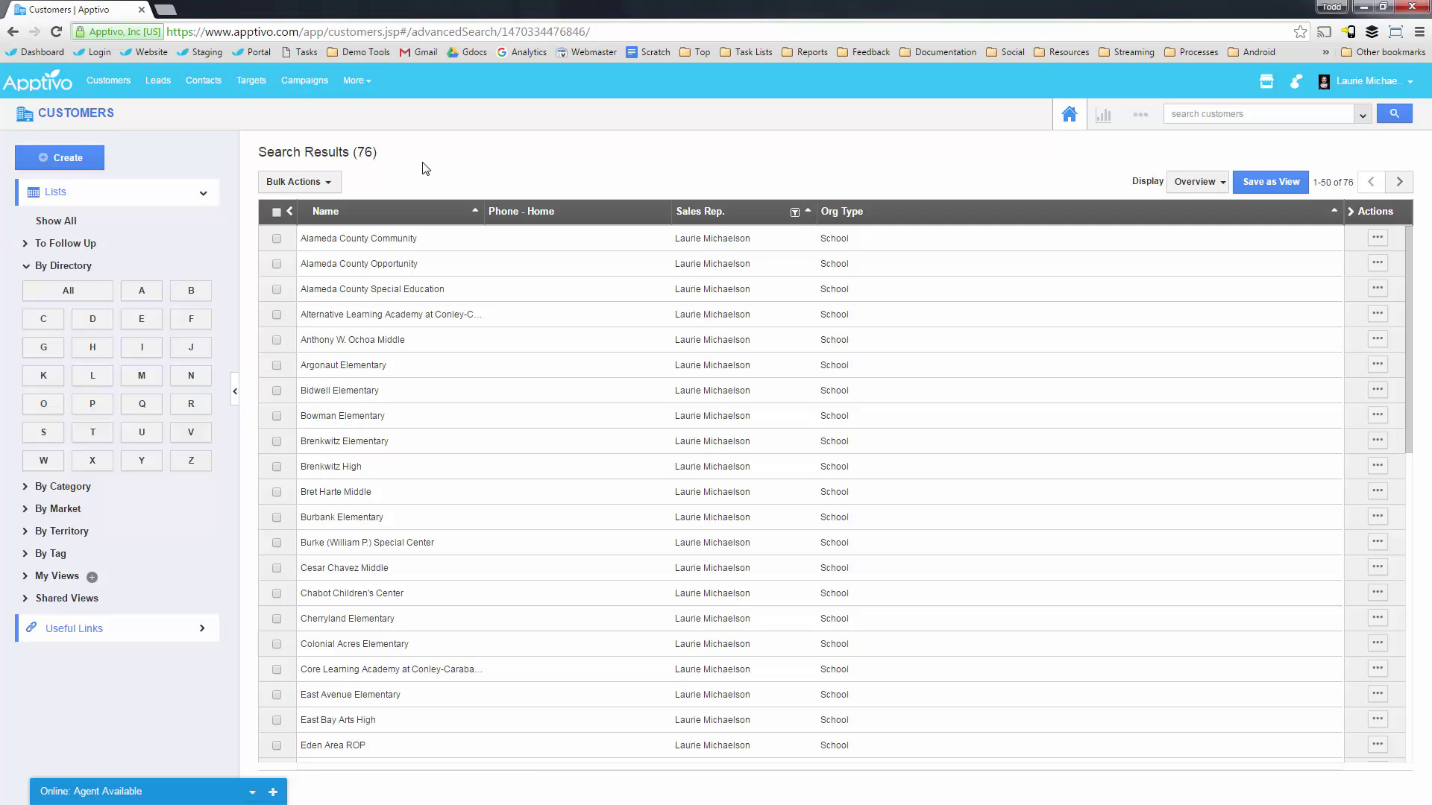
# Save the Hayward results as the view 'Hayward Schools' and display it under My Views.
pyautogui.click(1265, 185)
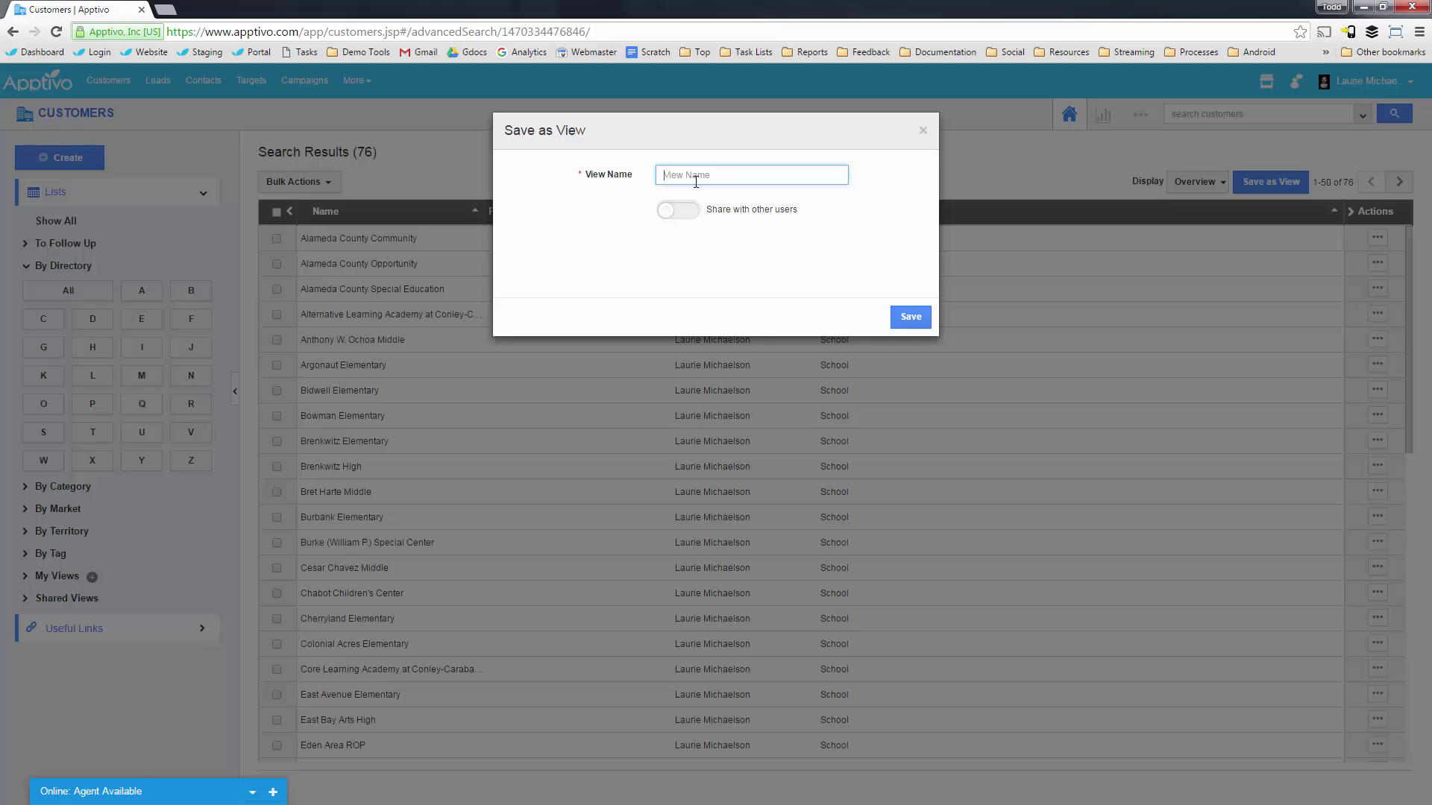
pyautogui.write('Hayward Schools')
pyautogui.click(910, 317)
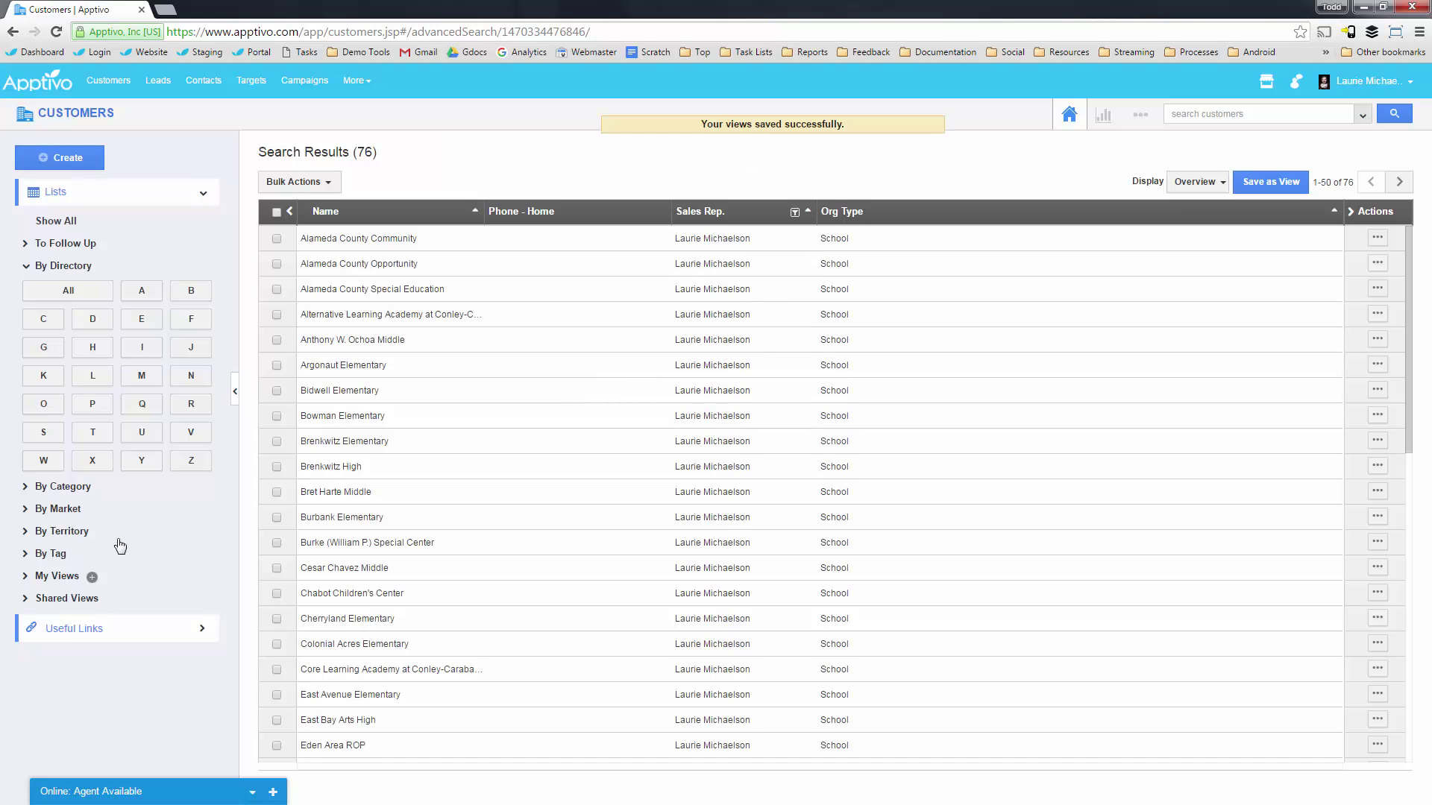
pyautogui.click(56, 576)
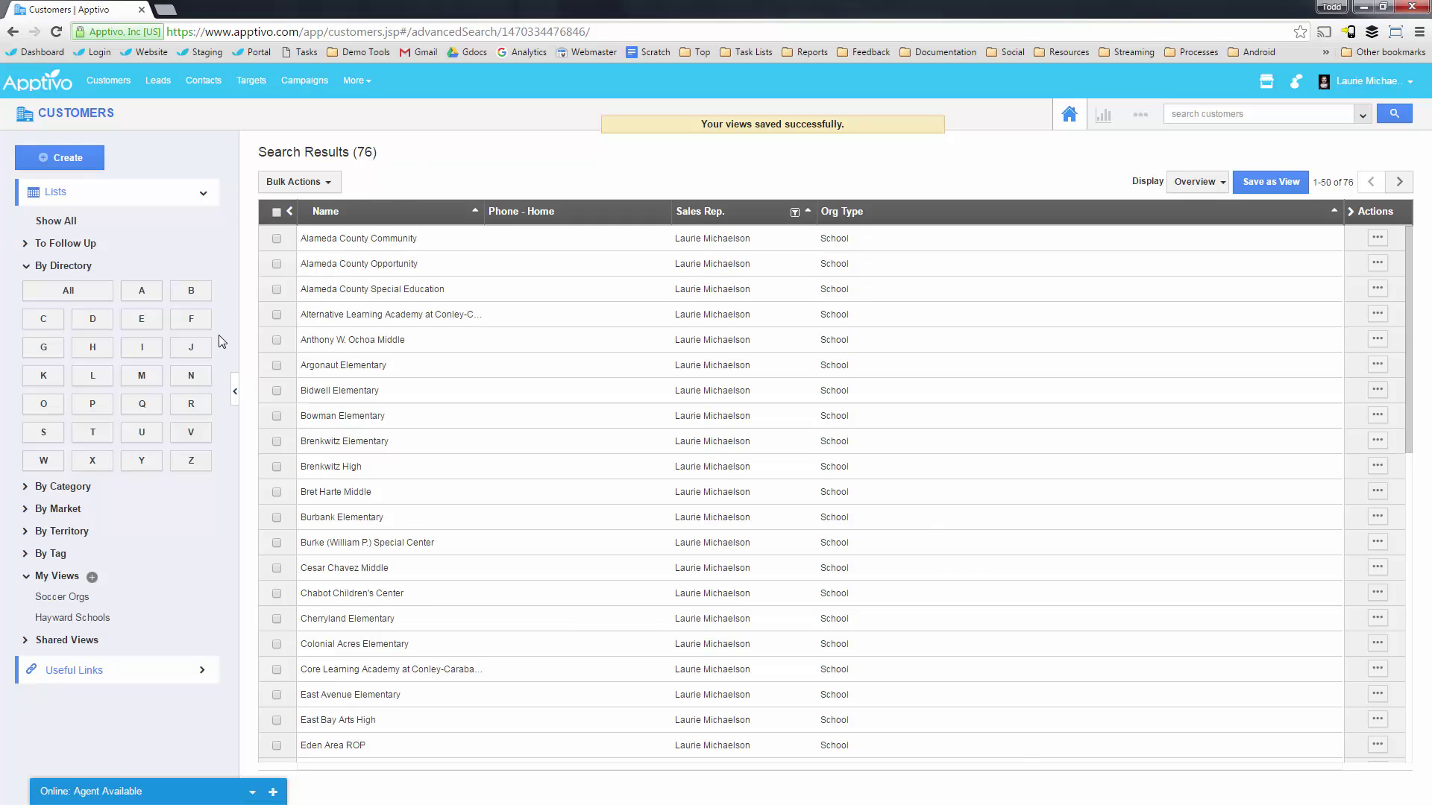
# Select all 76 Hayward customers, check Bulk Actions, then clear the selection.
pyautogui.click(277, 212)
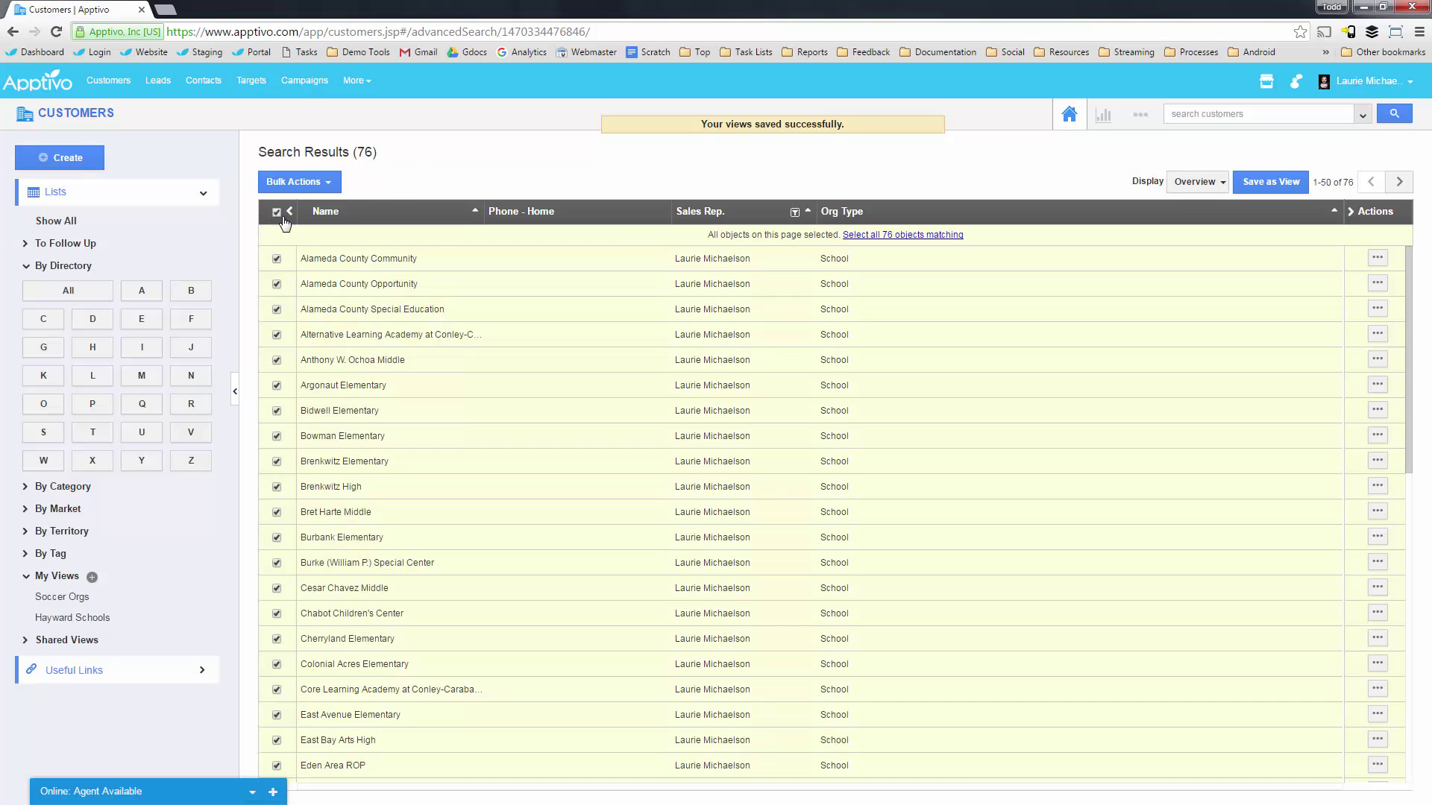
pyautogui.click(889, 236)
pyautogui.click(309, 180)
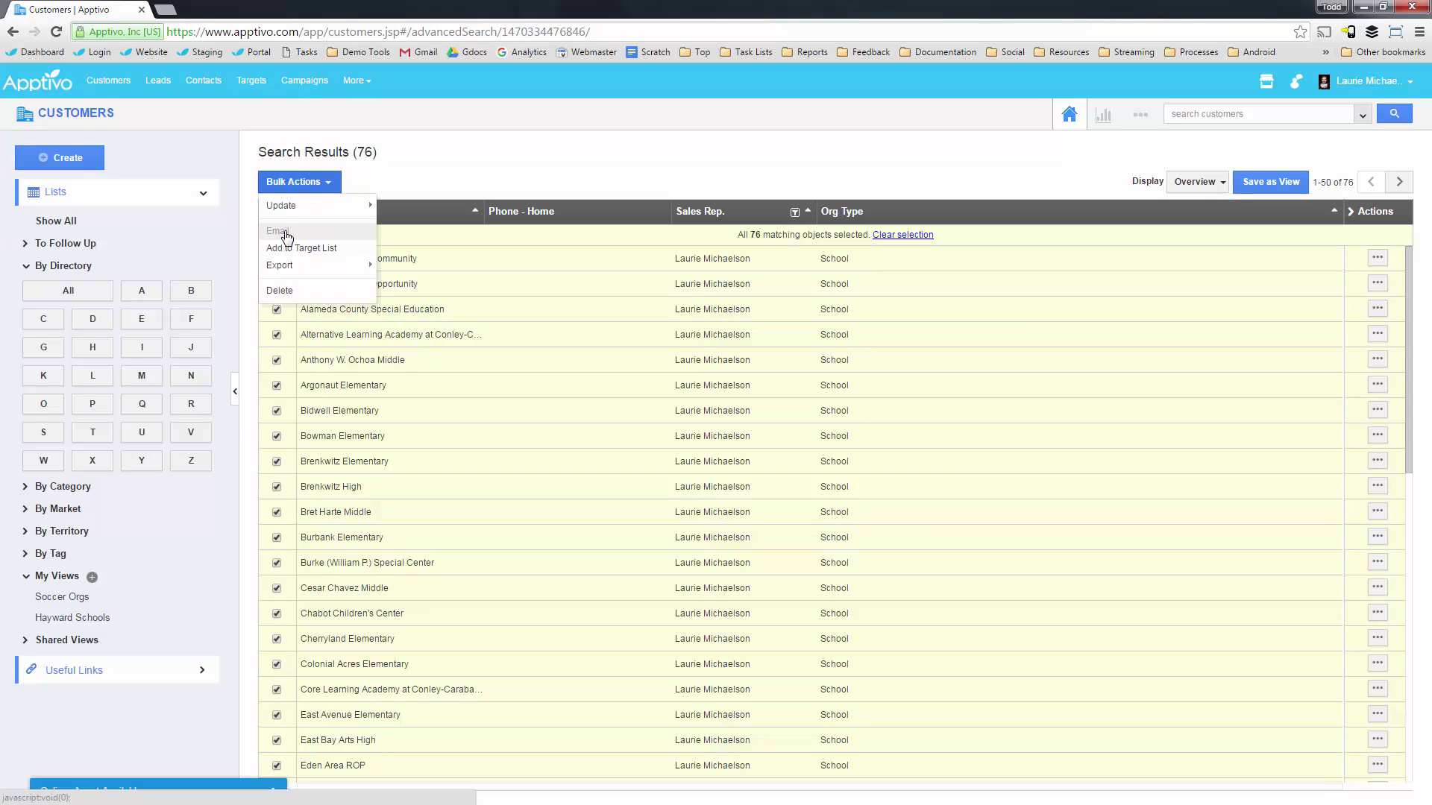
pyautogui.click(288, 236)
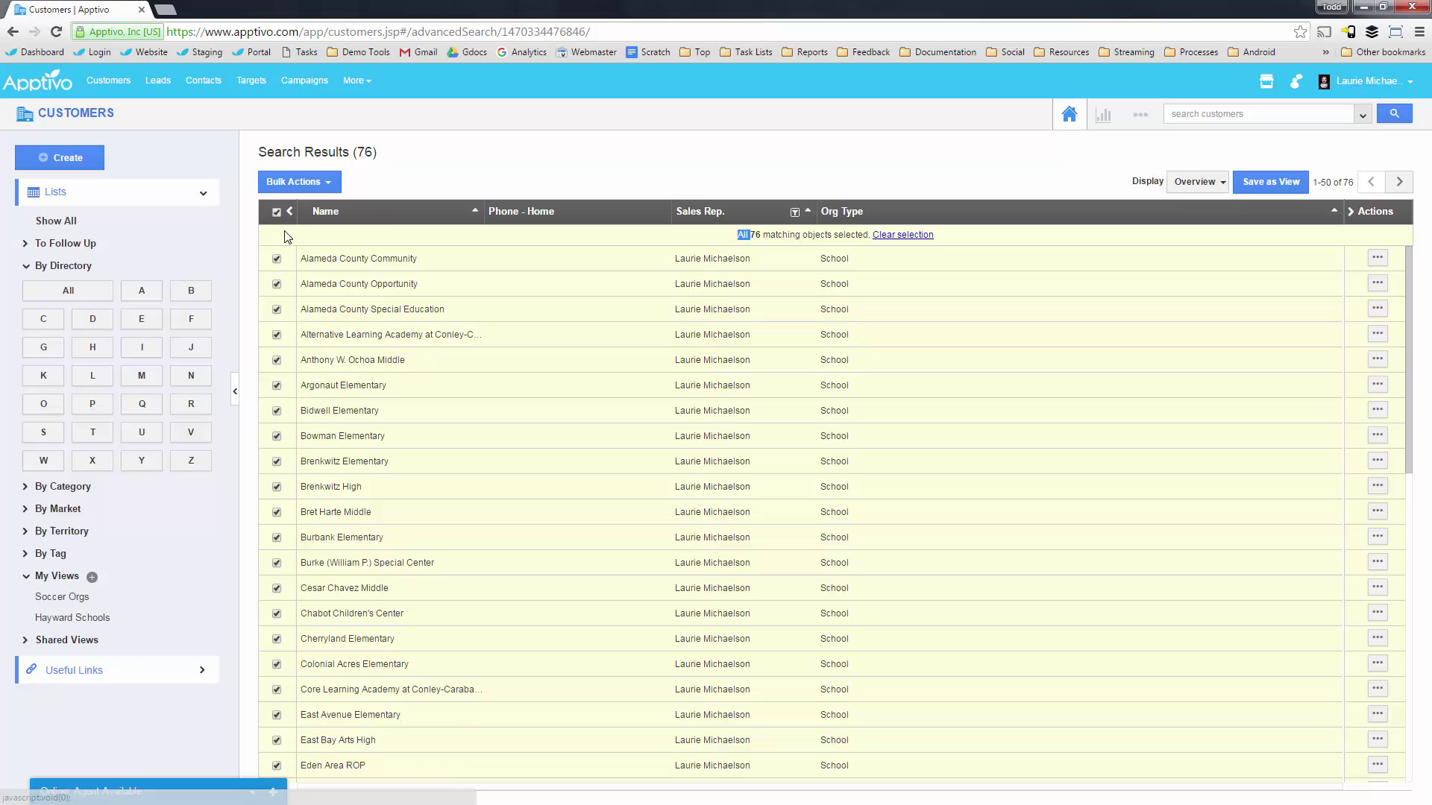
pyautogui.click(900, 235)
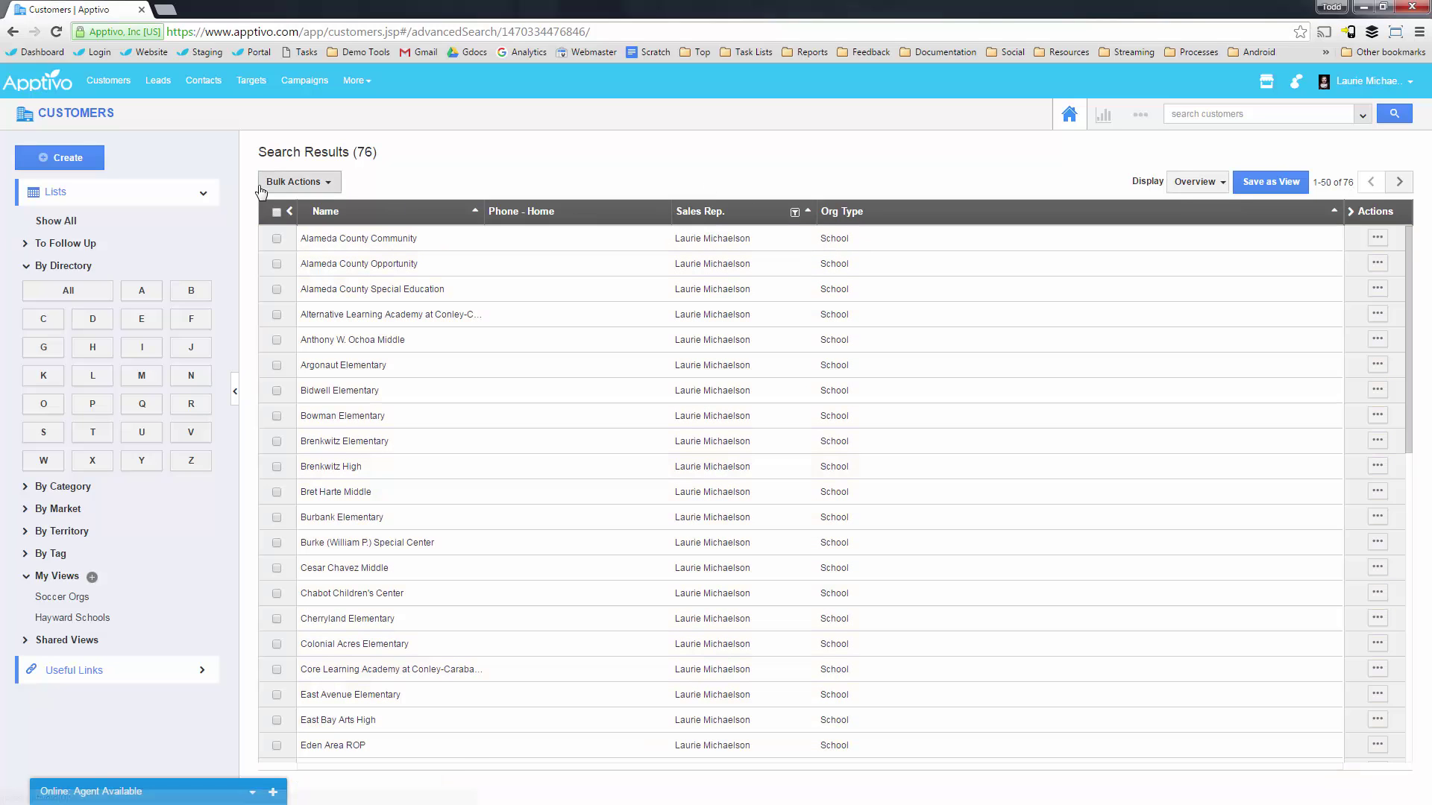
# Start a bulk email to the page's customers, check its templates, then discard the draft.
pyautogui.click(278, 213)
pyautogui.click(294, 182)
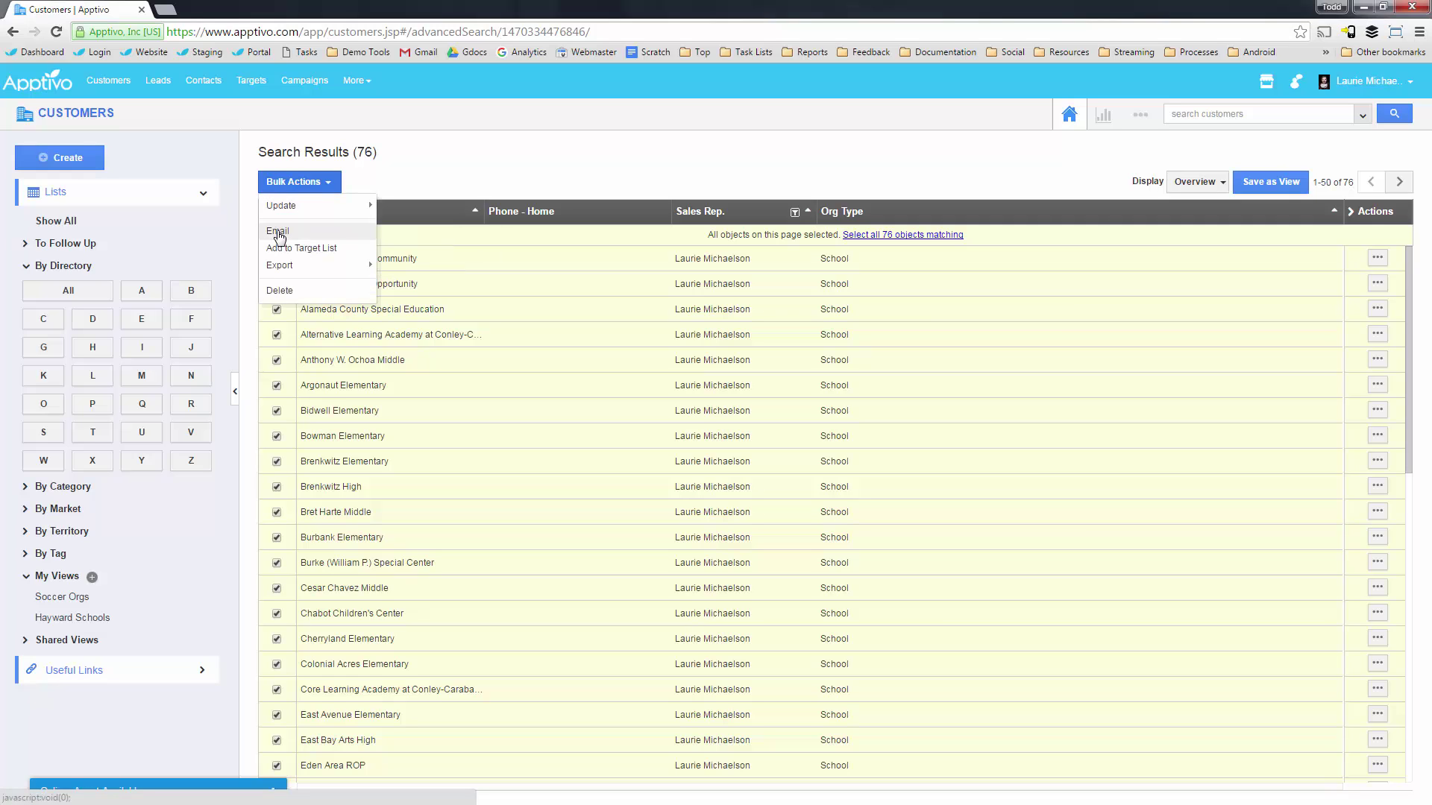
pyautogui.click(278, 232)
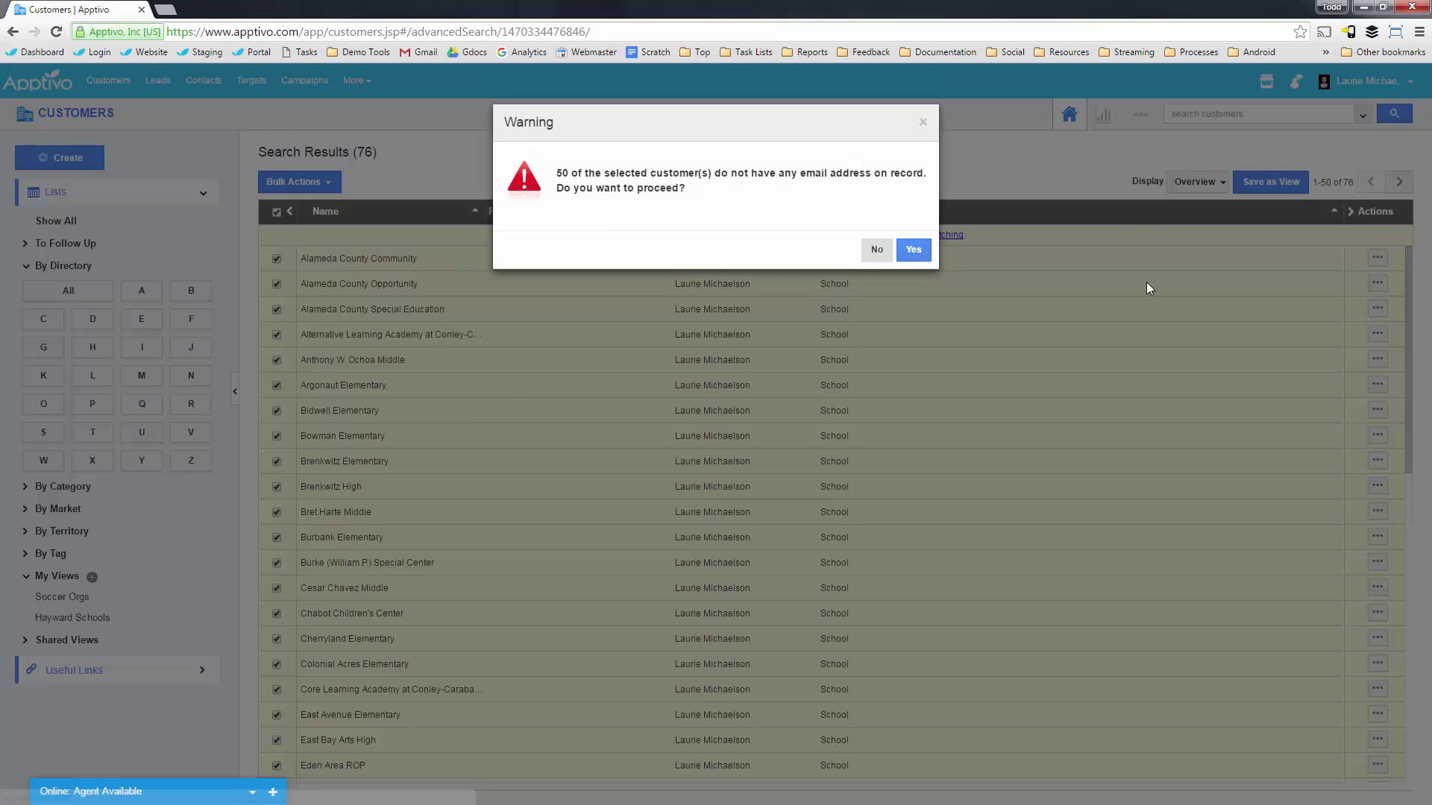
pyautogui.click(915, 261)
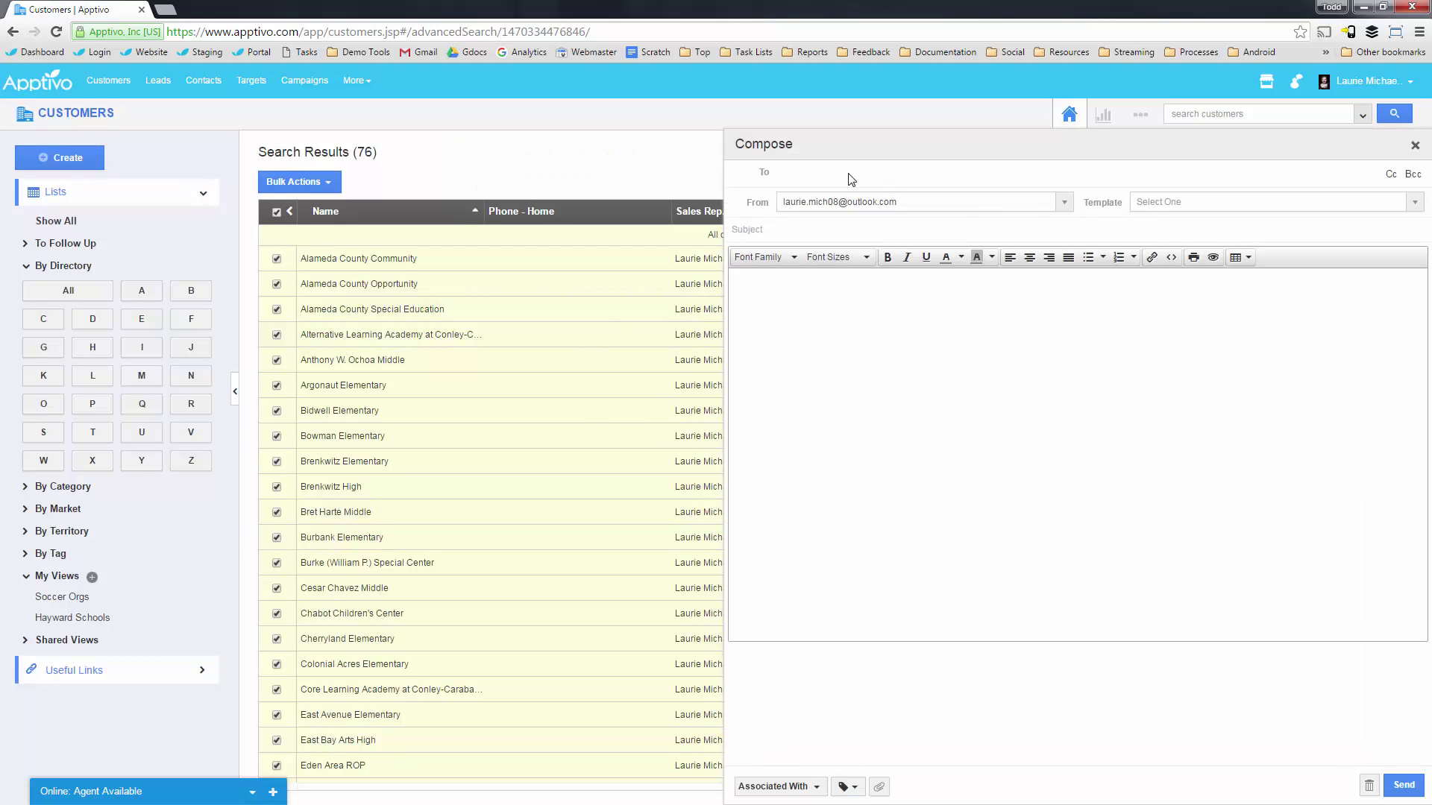
pyautogui.click(1162, 210)
pyautogui.click(1416, 147)
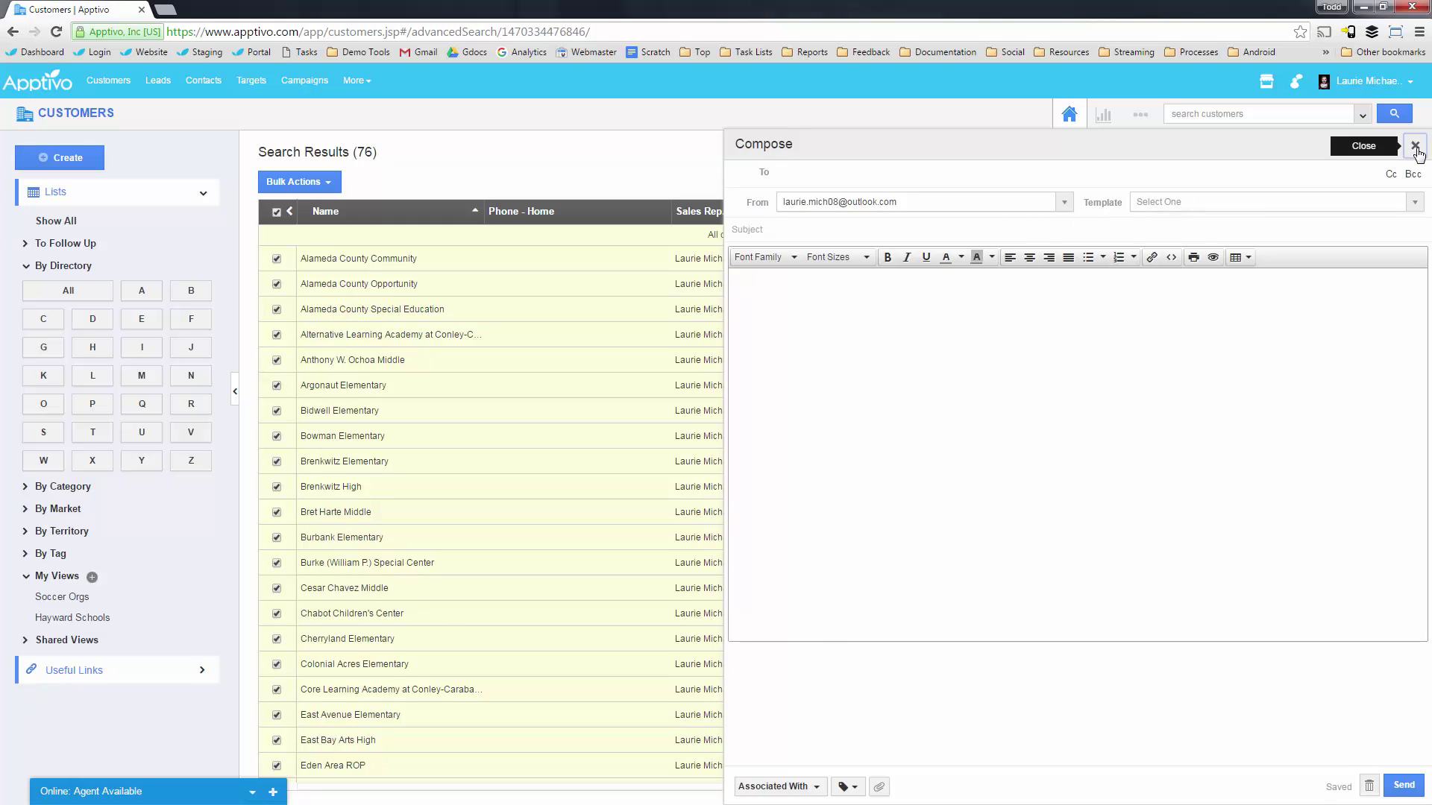
pyautogui.click(1140, 114)
# Create a new Customers email template and insert the # of Classrooms attribute after 'Hi'.
pyautogui.click(1114, 171)
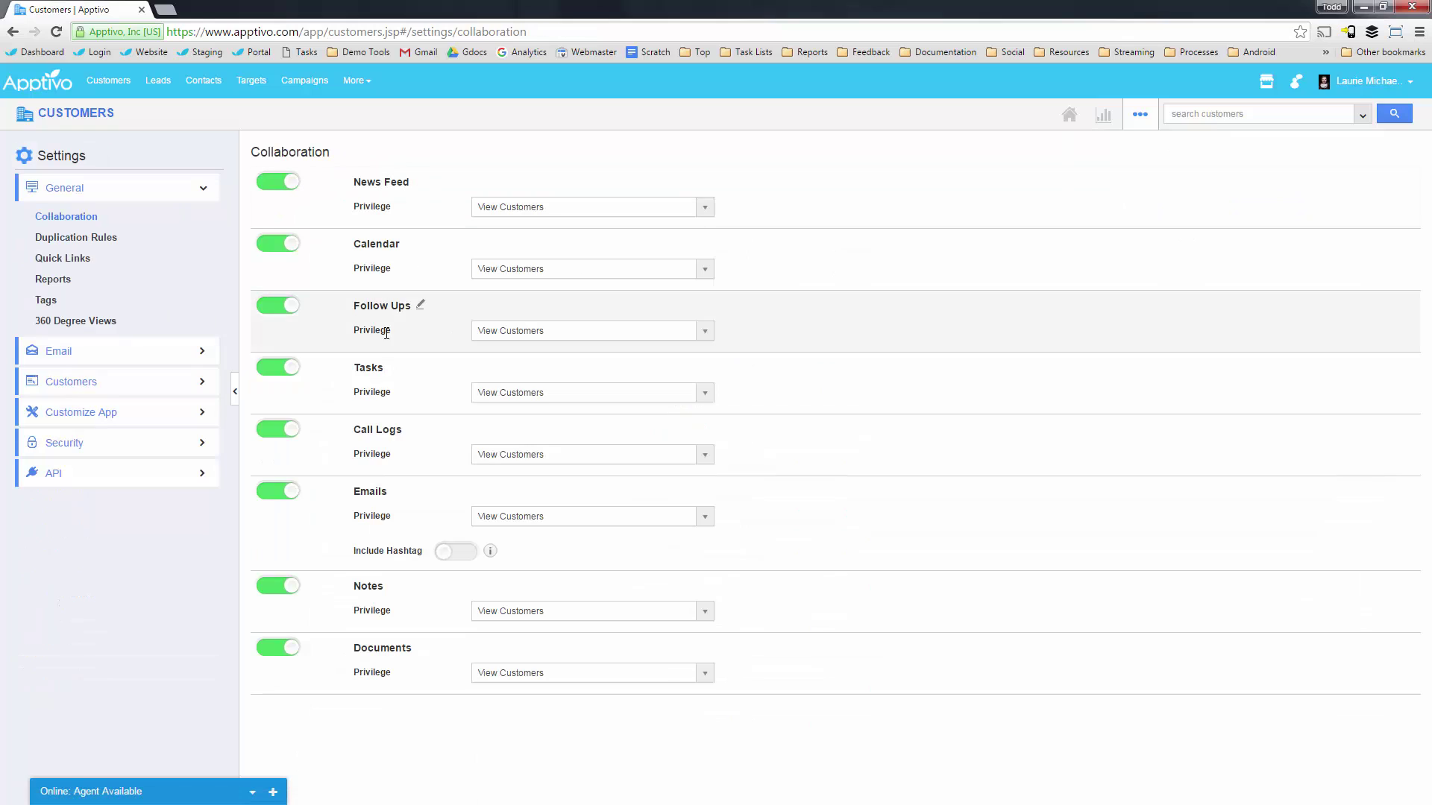
pyautogui.click(74, 386)
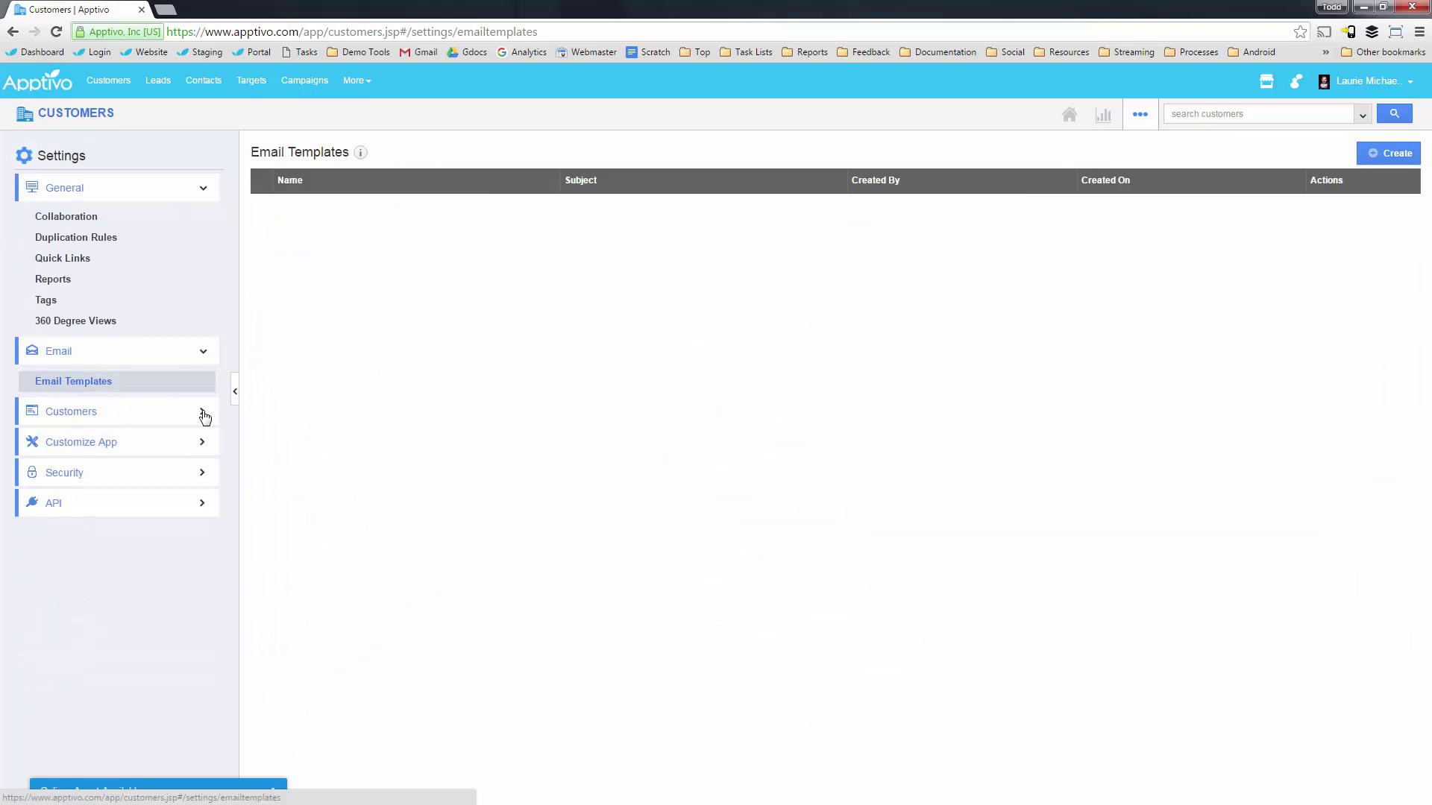
pyautogui.click(1377, 154)
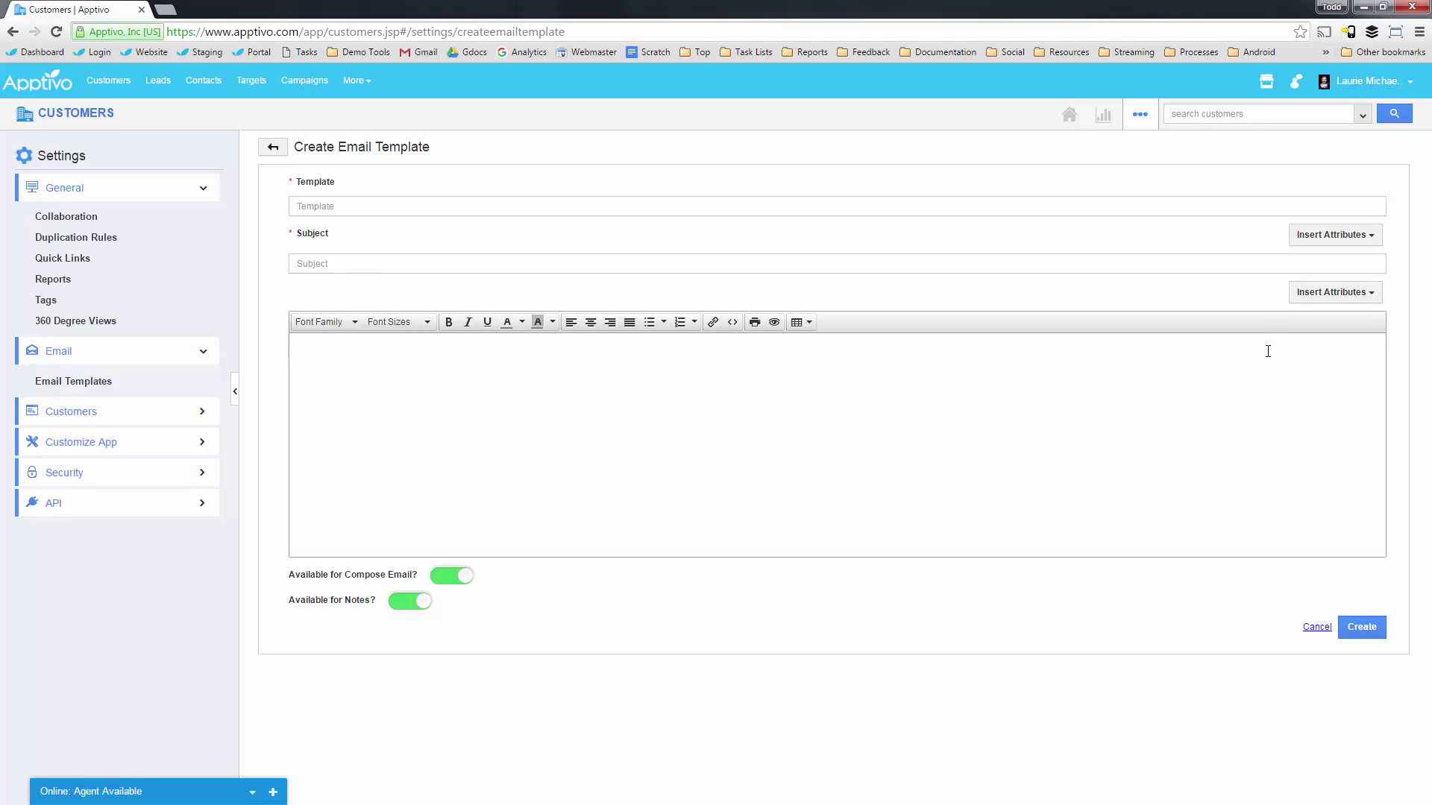
pyautogui.click(1333, 293)
pyautogui.moveTo(1322, 338)
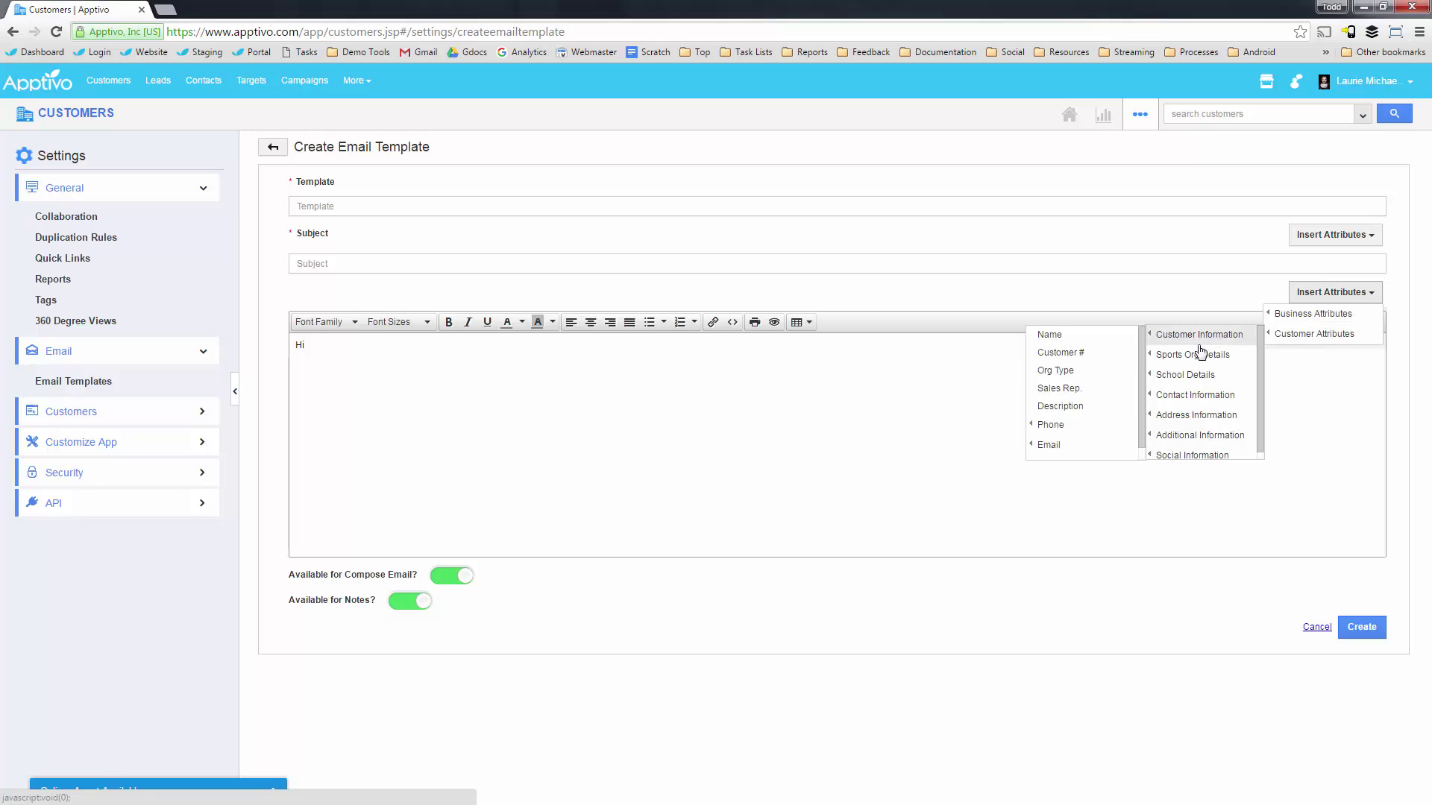
pyautogui.moveTo(1193, 379)
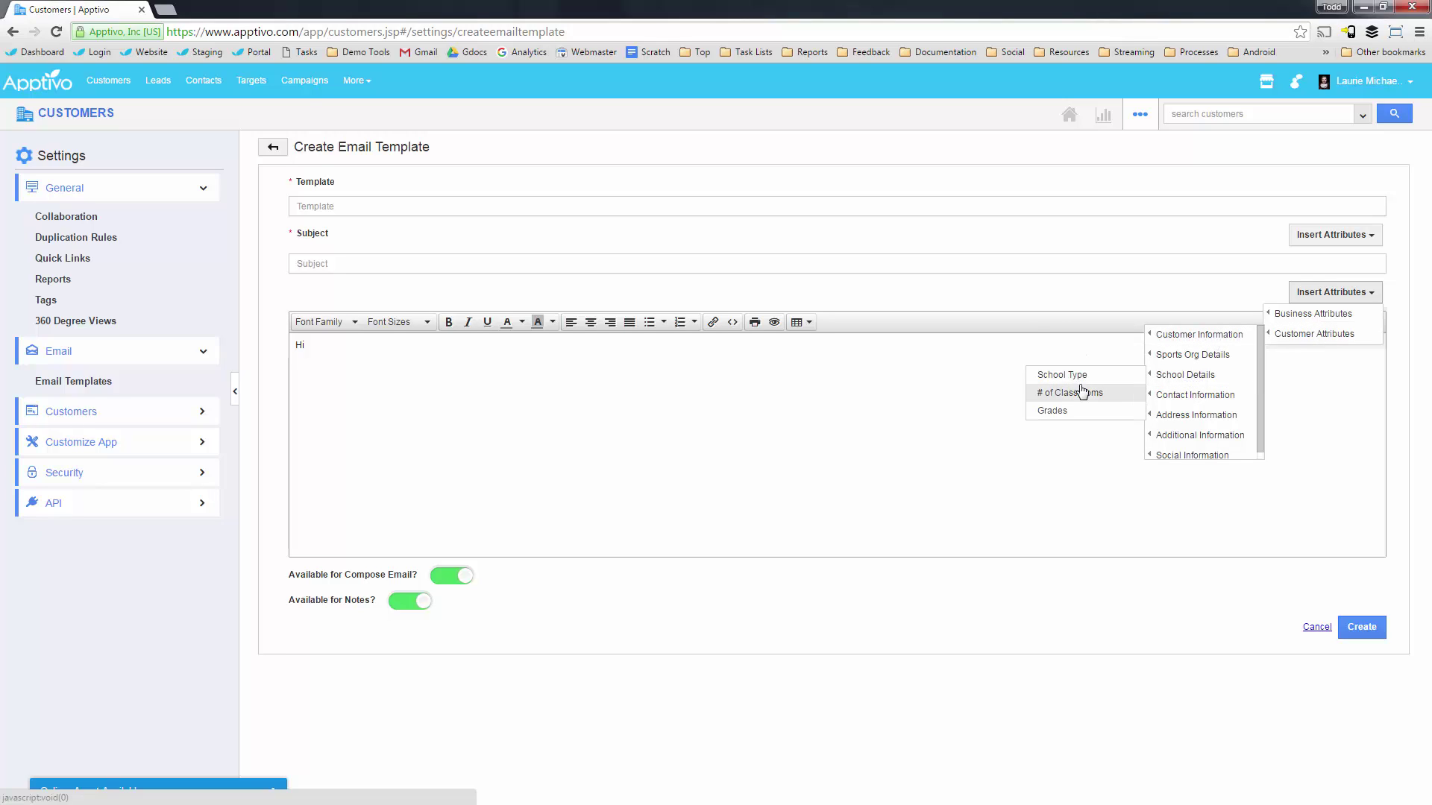
pyautogui.click(1082, 391)
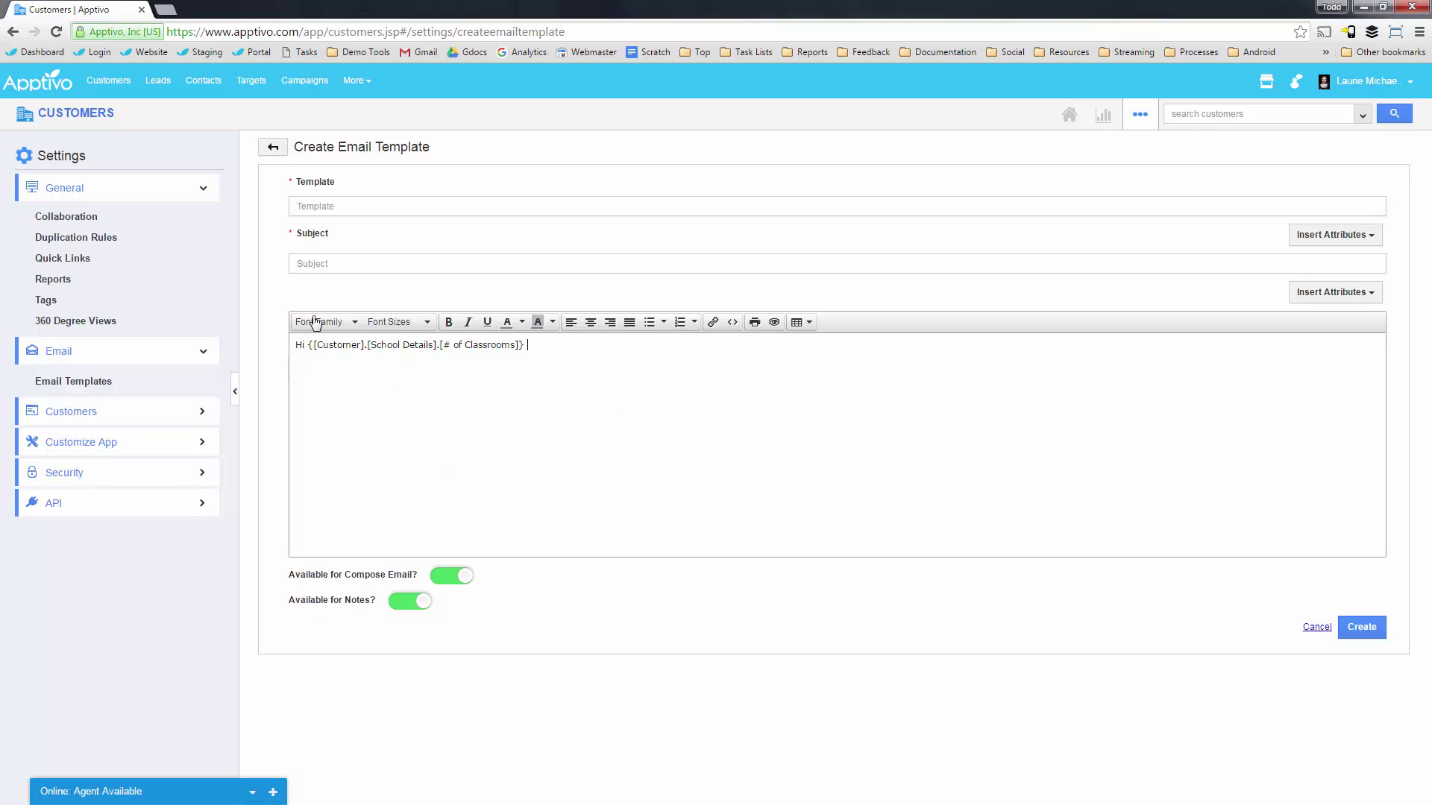
# Add a bulleted list with items 'sdfgsdfg', 'sdfg', 'sdfg' and check the HTML source.
pyautogui.click(732, 323)
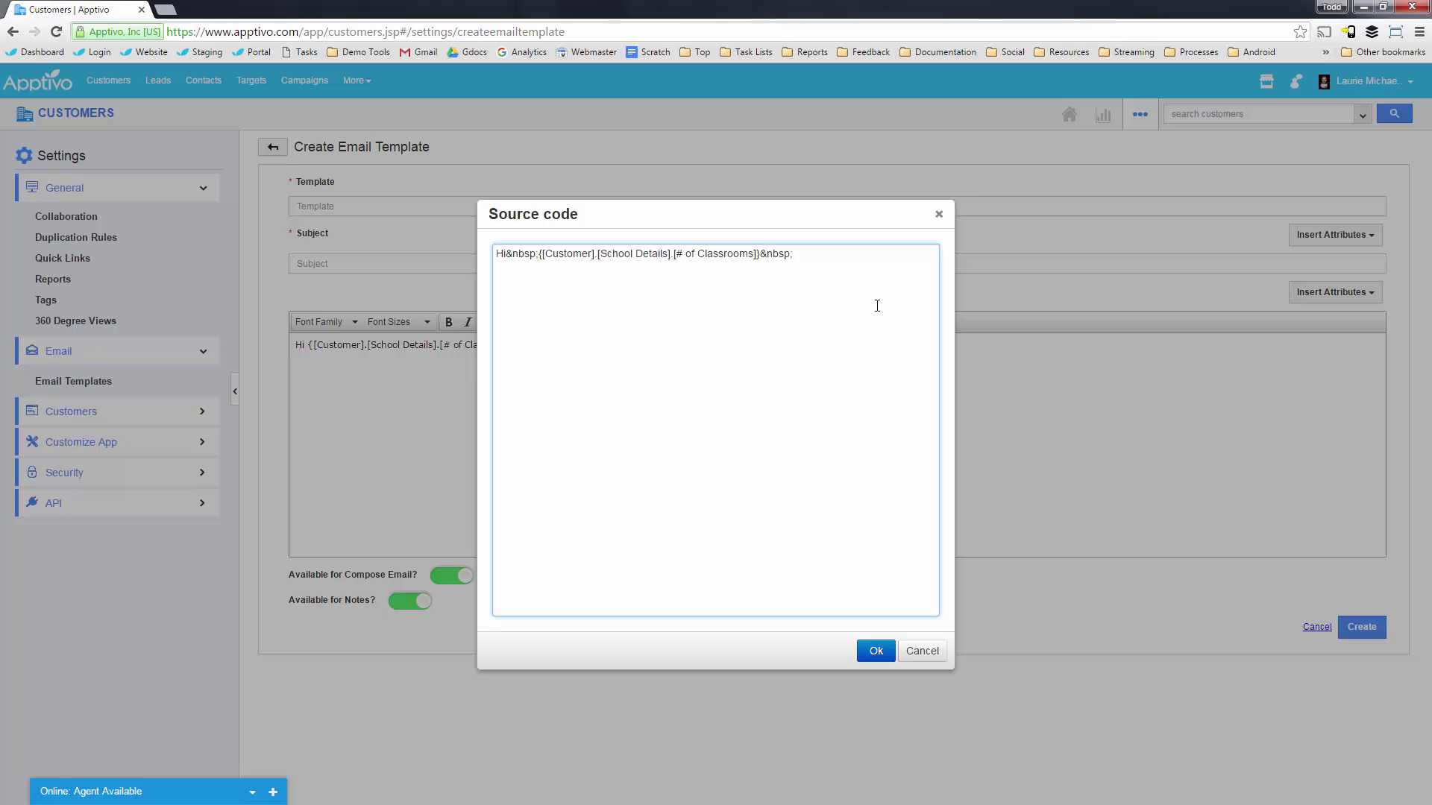
pyautogui.click(939, 214)
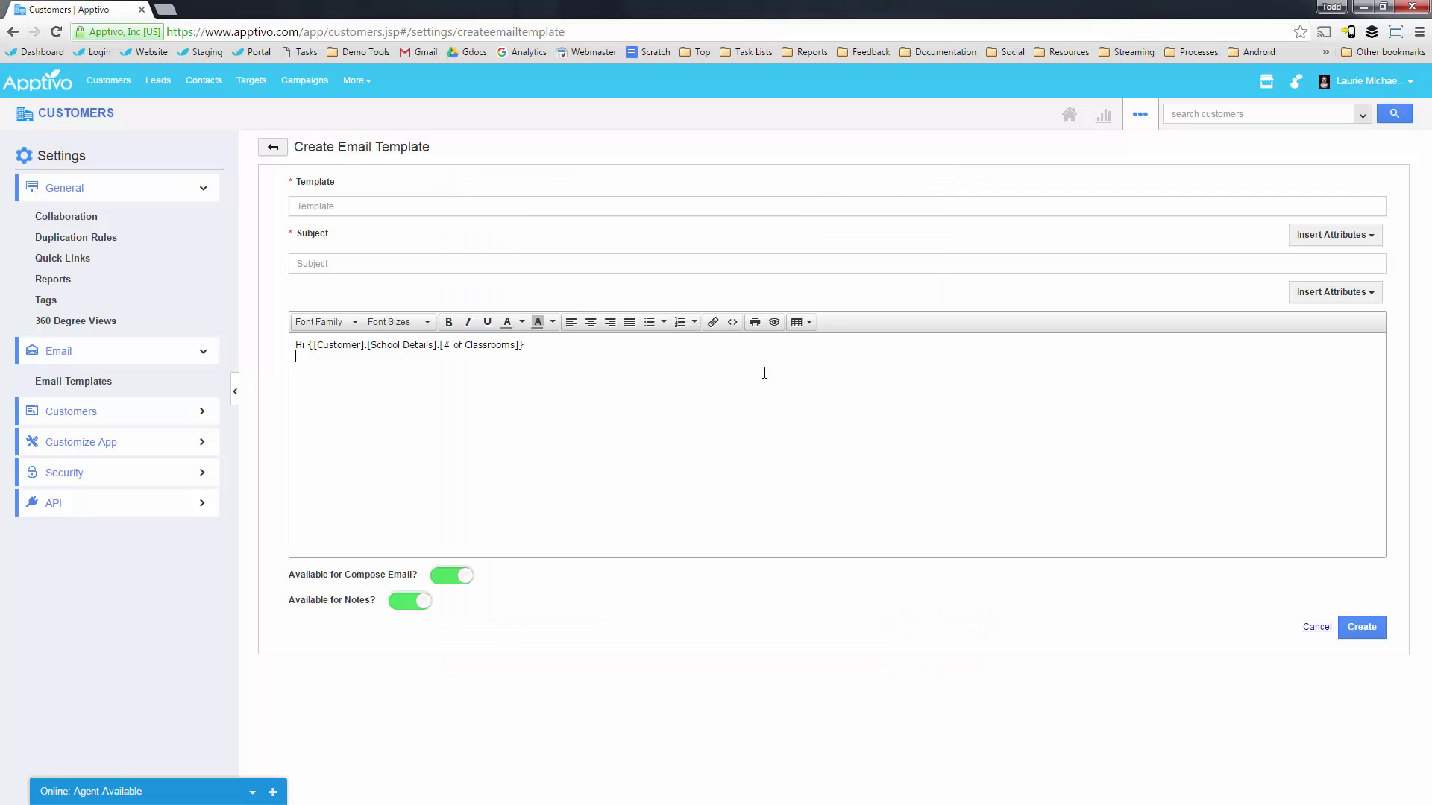
pyautogui.click(648, 322)
pyautogui.write('sdfgsdfg')
pyautogui.press('Return')
pyautogui.write('sdfg')
pyautogui.press('Return')
pyautogui.write('sdfg')
pyautogui.press('Return')
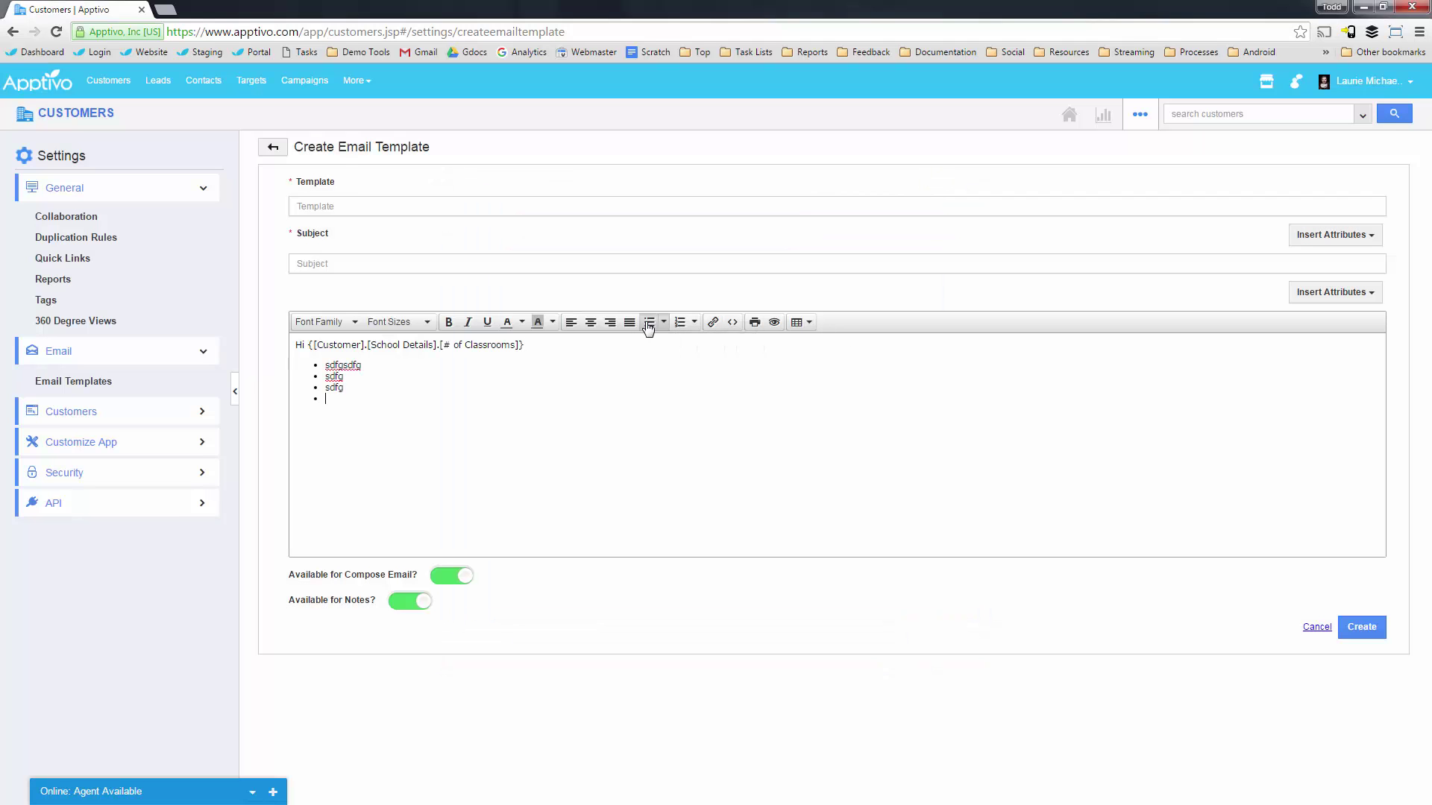
pyautogui.click(732, 322)
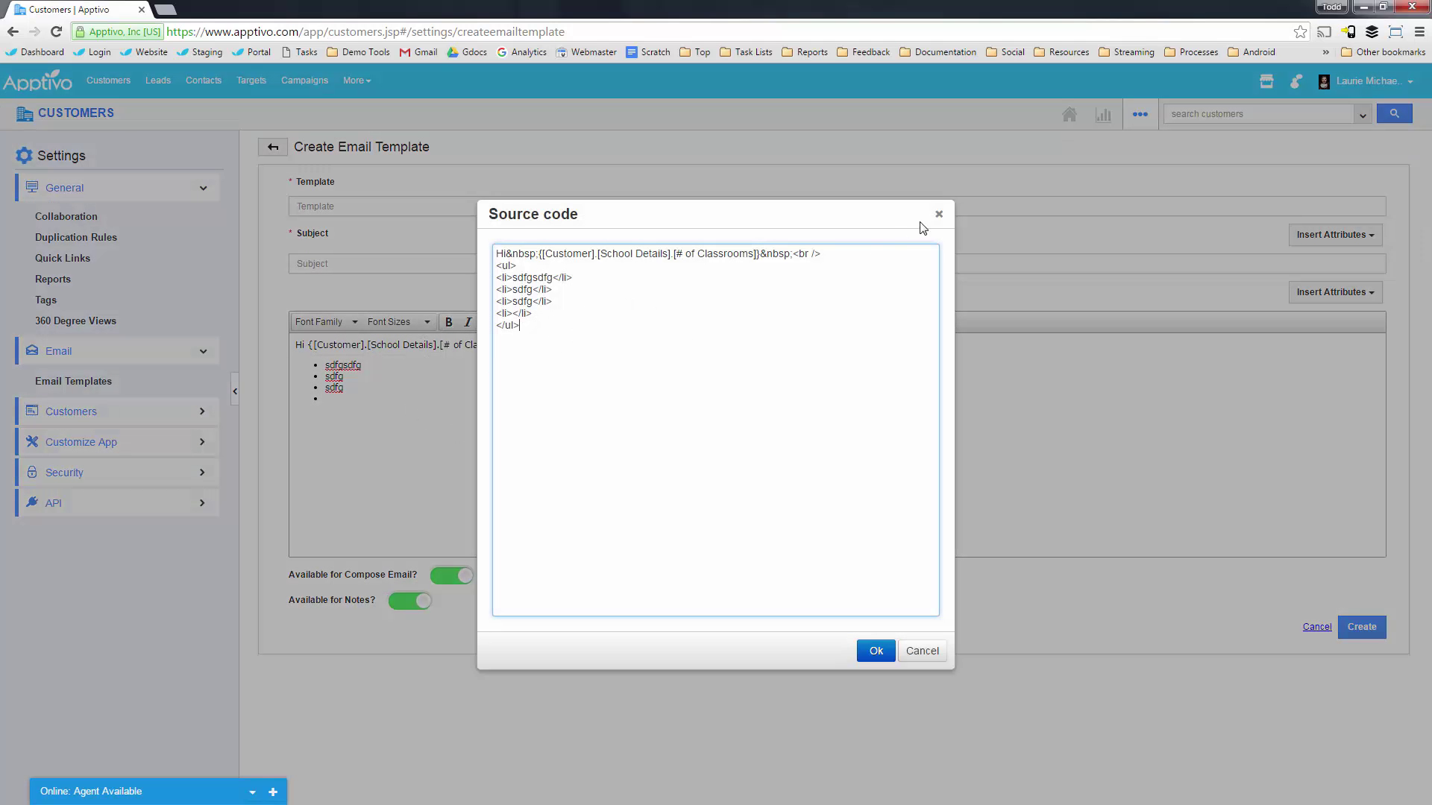
pyautogui.click(939, 214)
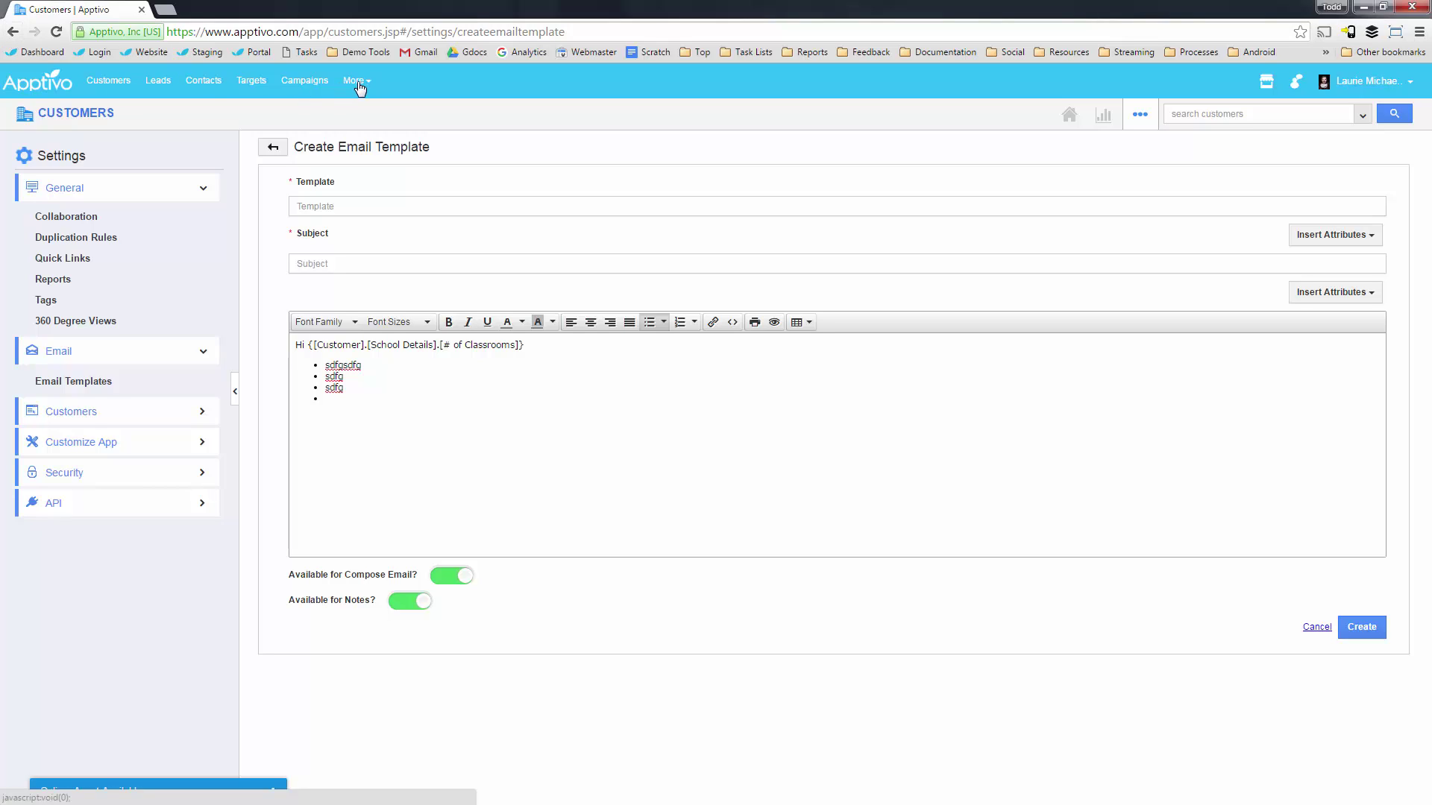
# Go back to the Hayward customer search results and select all 76 customers.
pyautogui.click(13, 32)
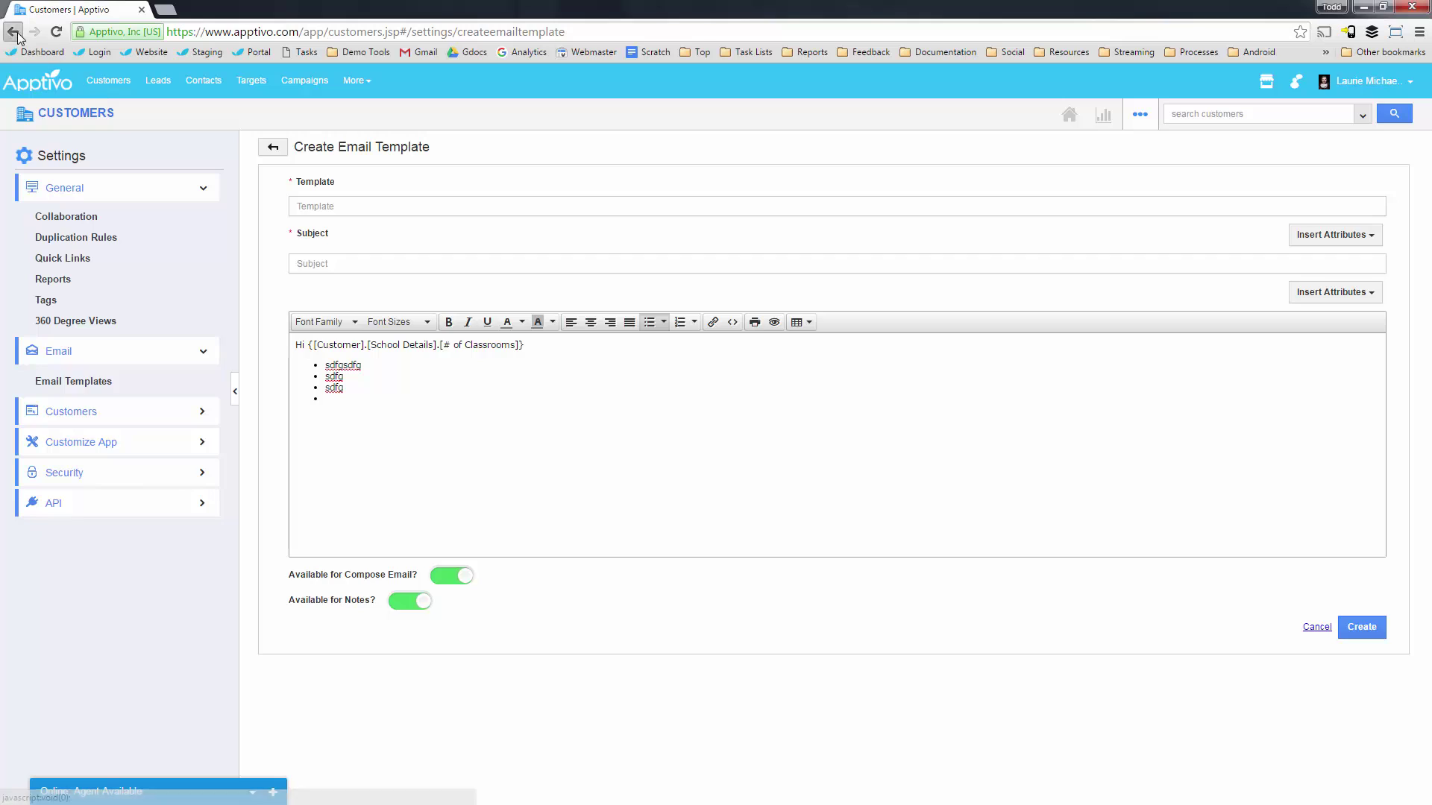
pyautogui.click(13, 31)
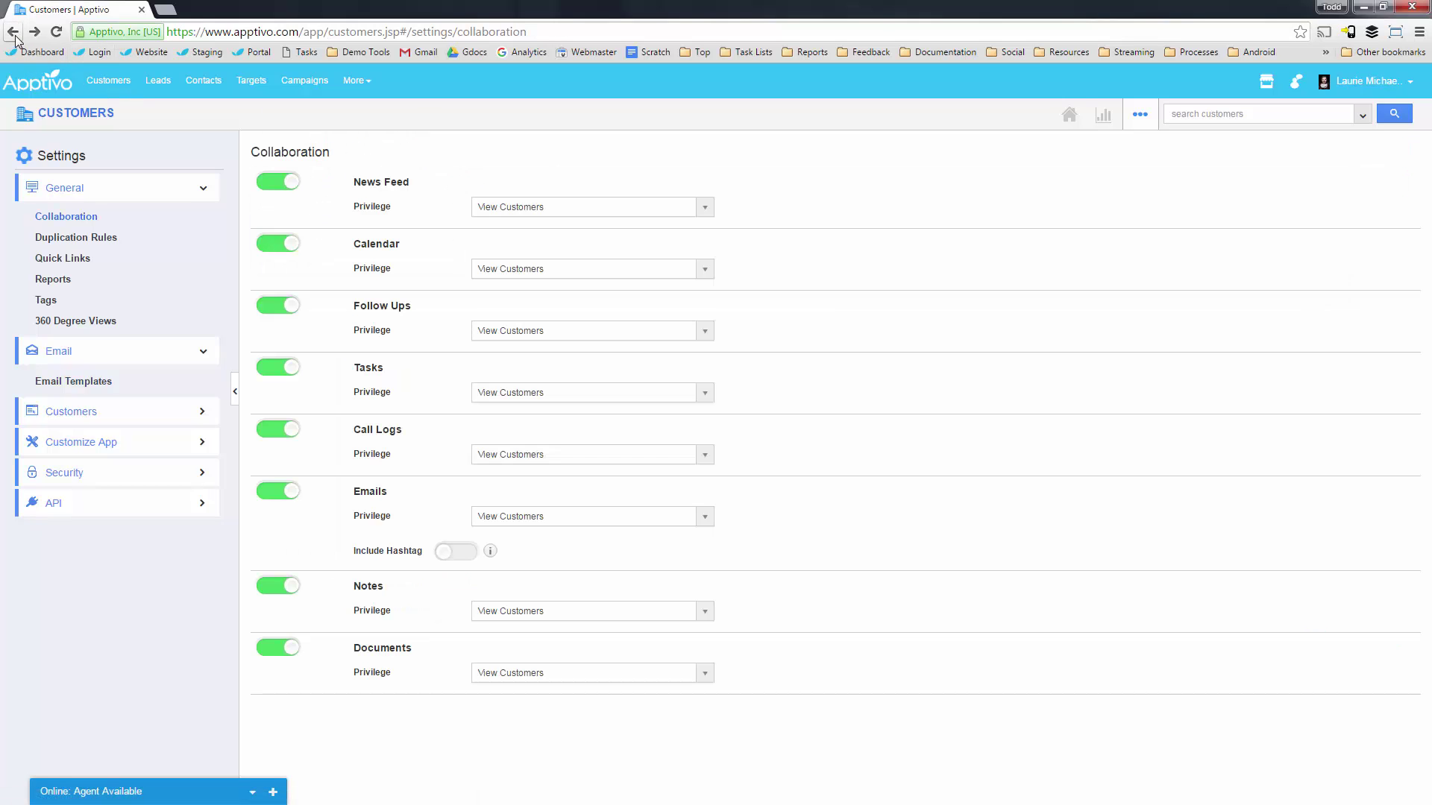
pyautogui.click(12, 32)
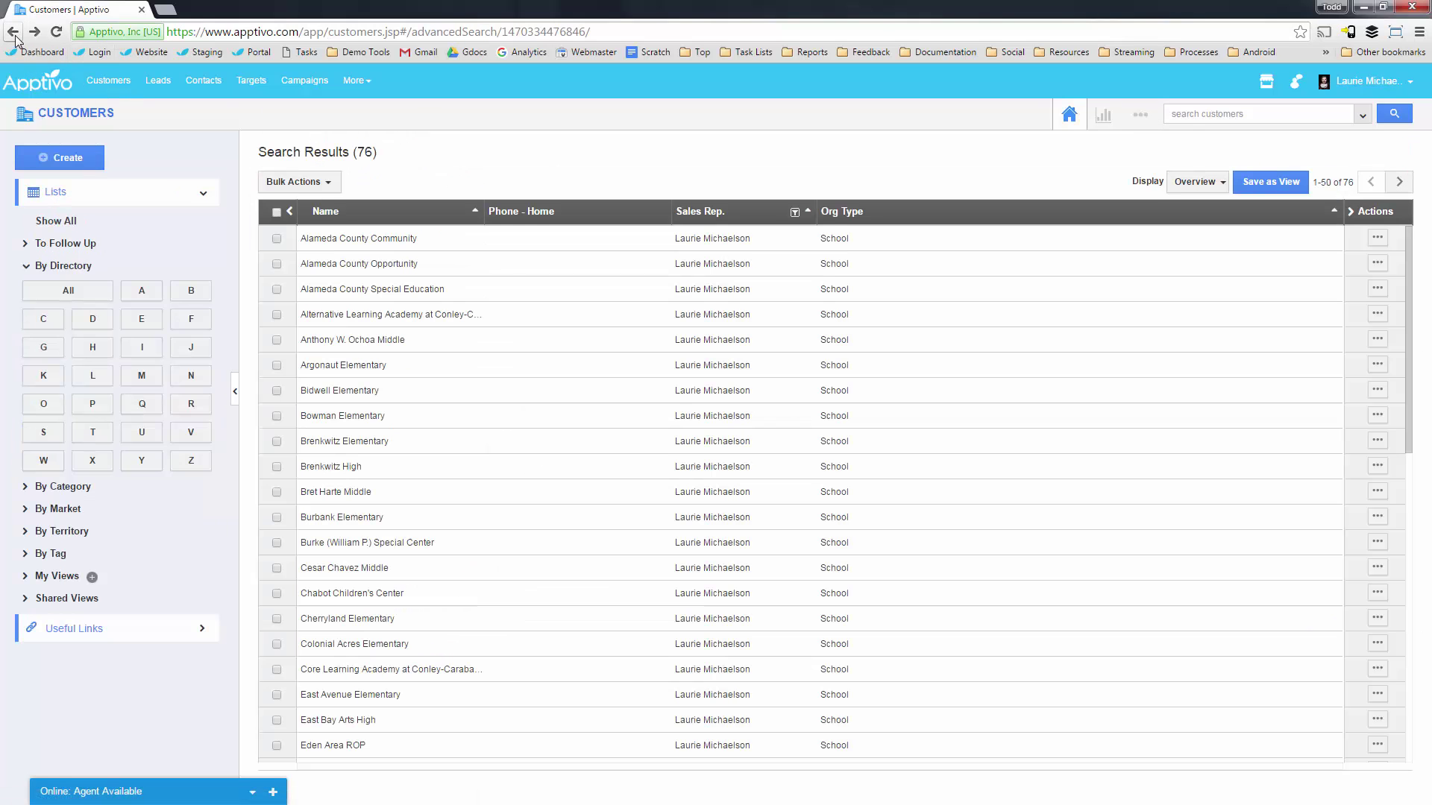
pyautogui.click(276, 212)
pyautogui.click(870, 235)
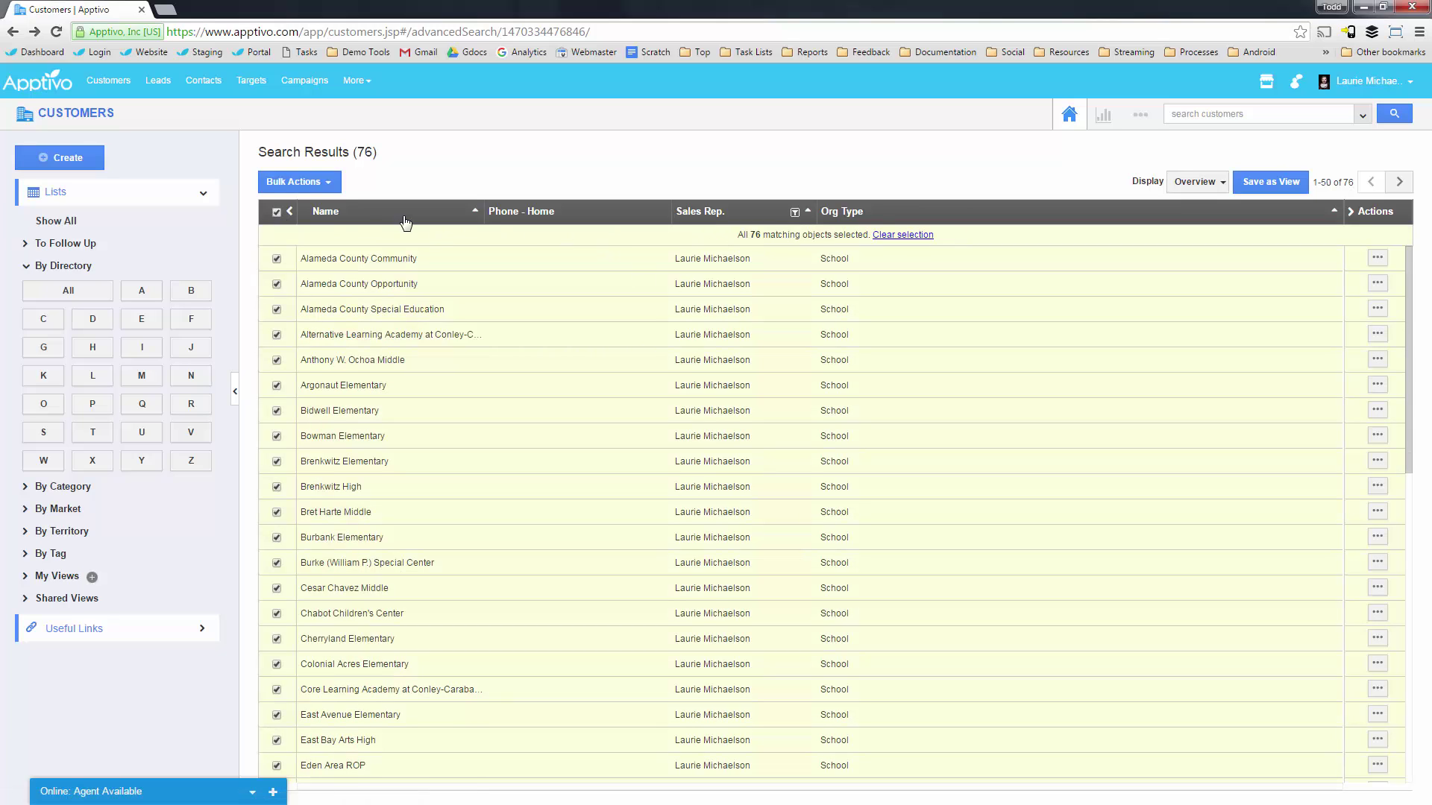
# Choose Add to Target List and pick School Admins, then close the dialog without saving.
pyautogui.click(310, 179)
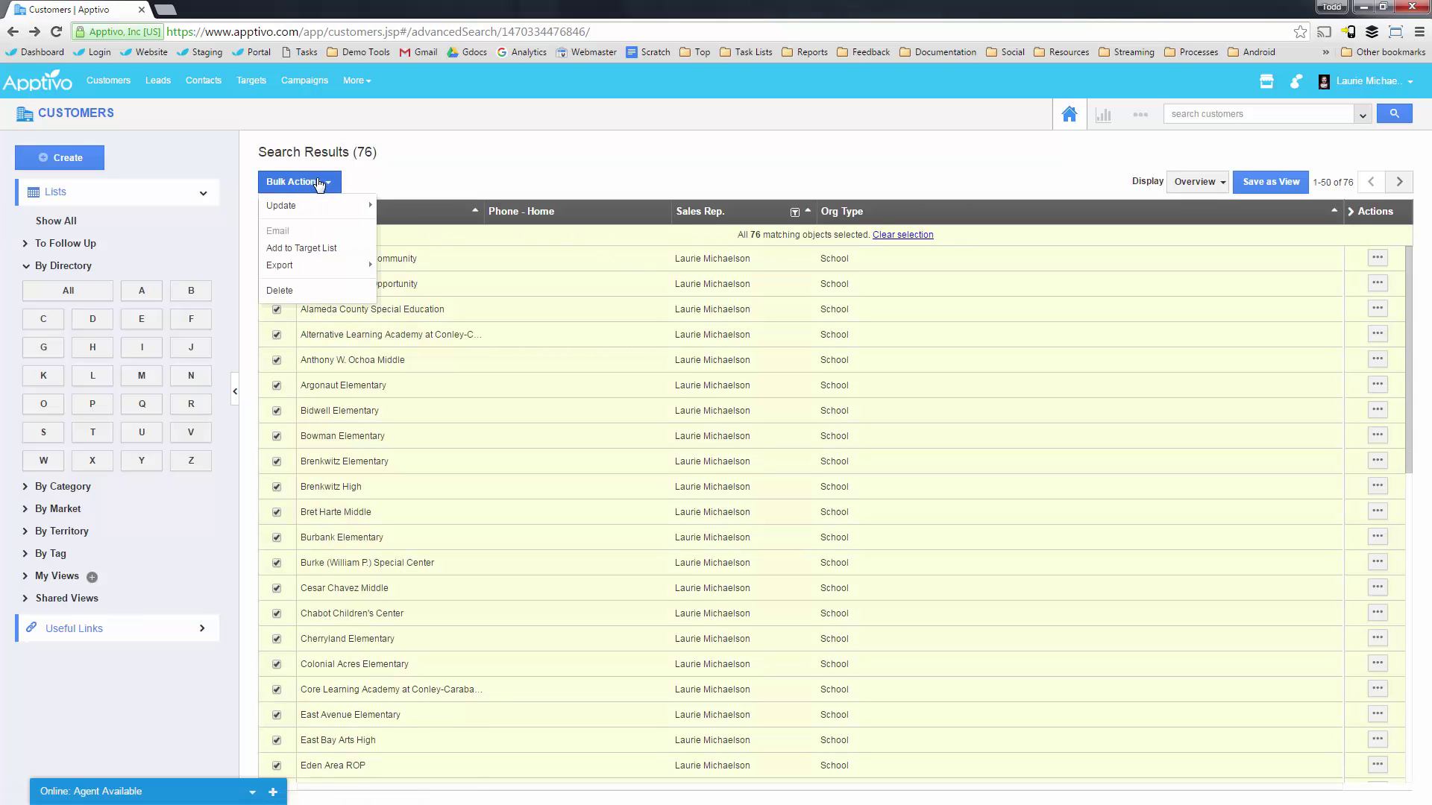
pyautogui.click(308, 250)
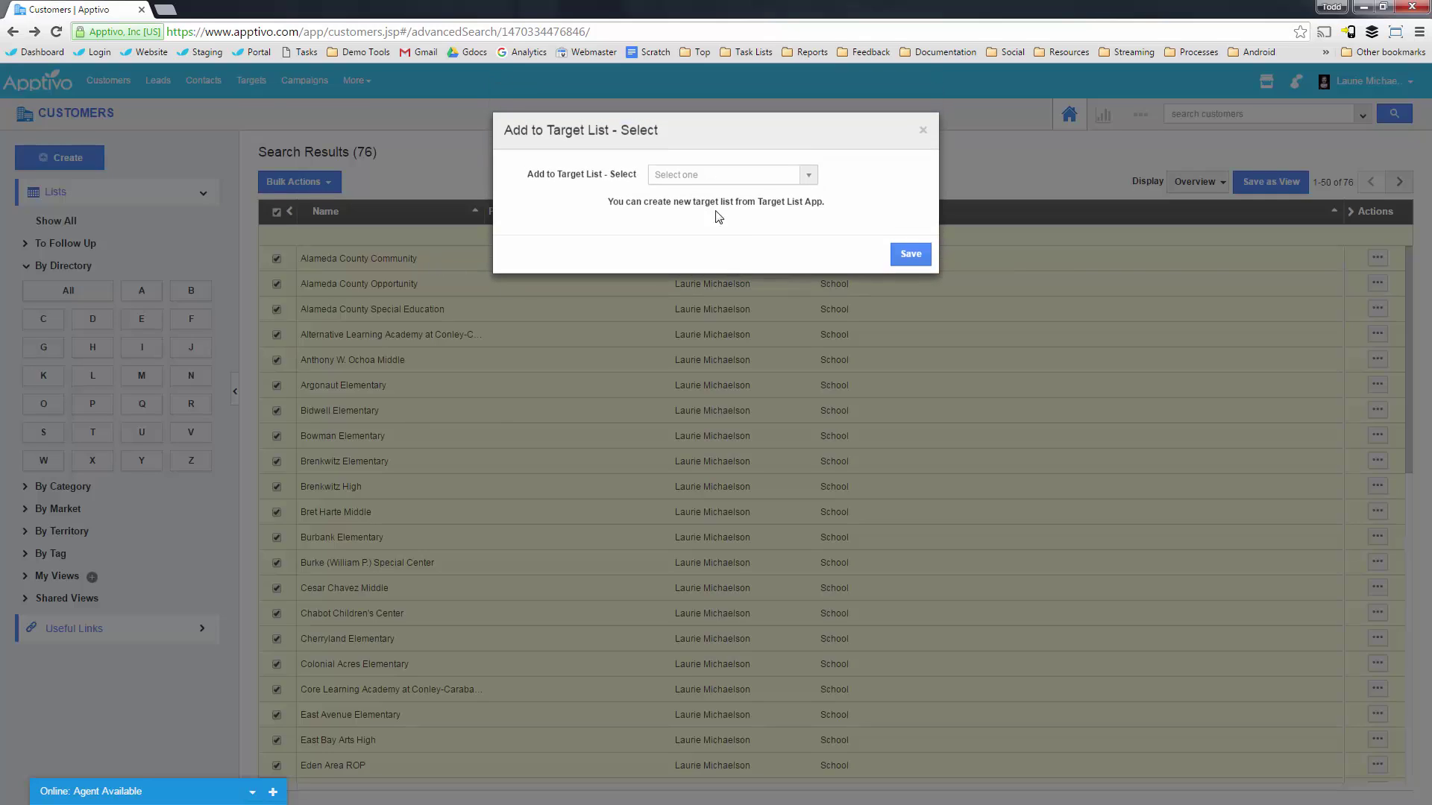
pyautogui.click(748, 181)
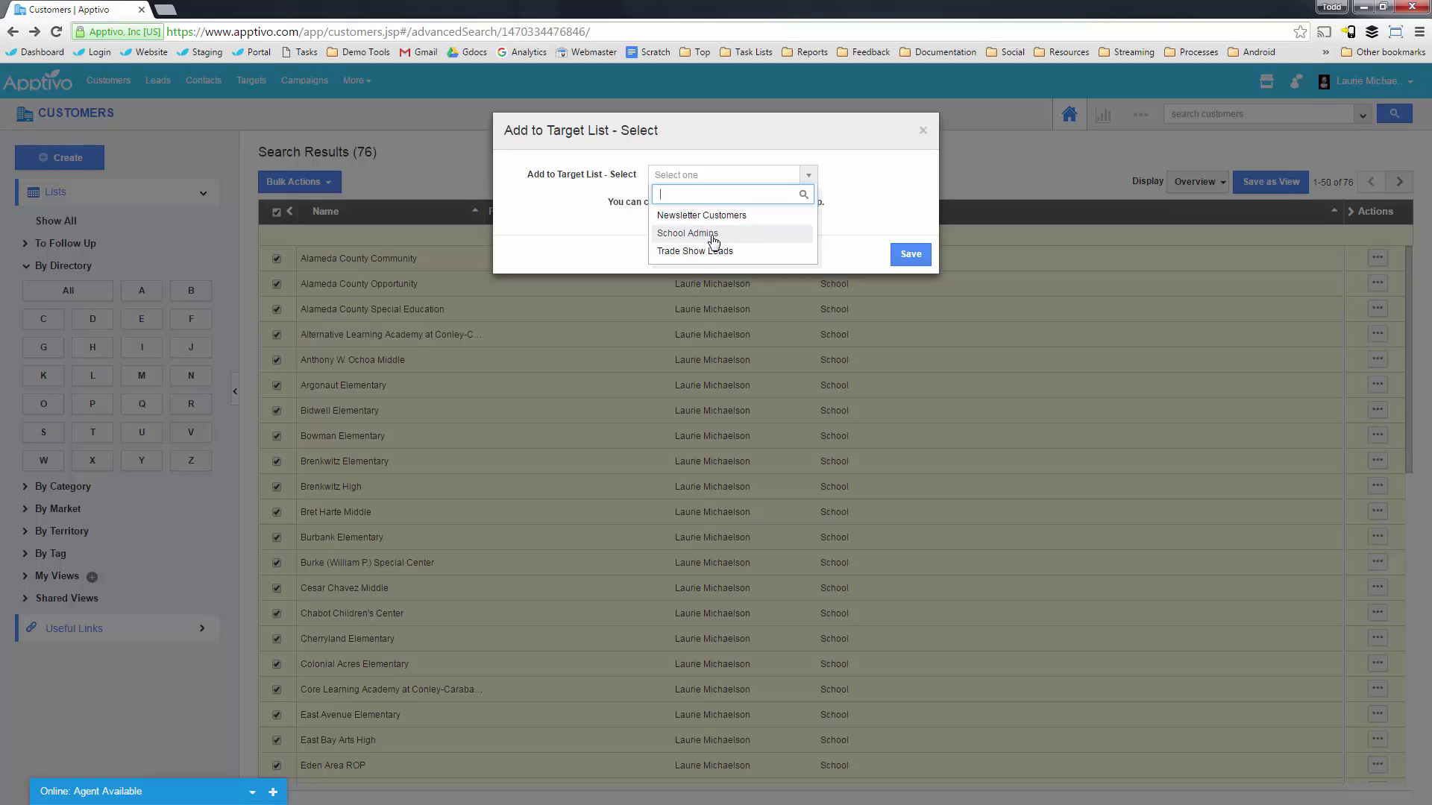
pyautogui.click(715, 234)
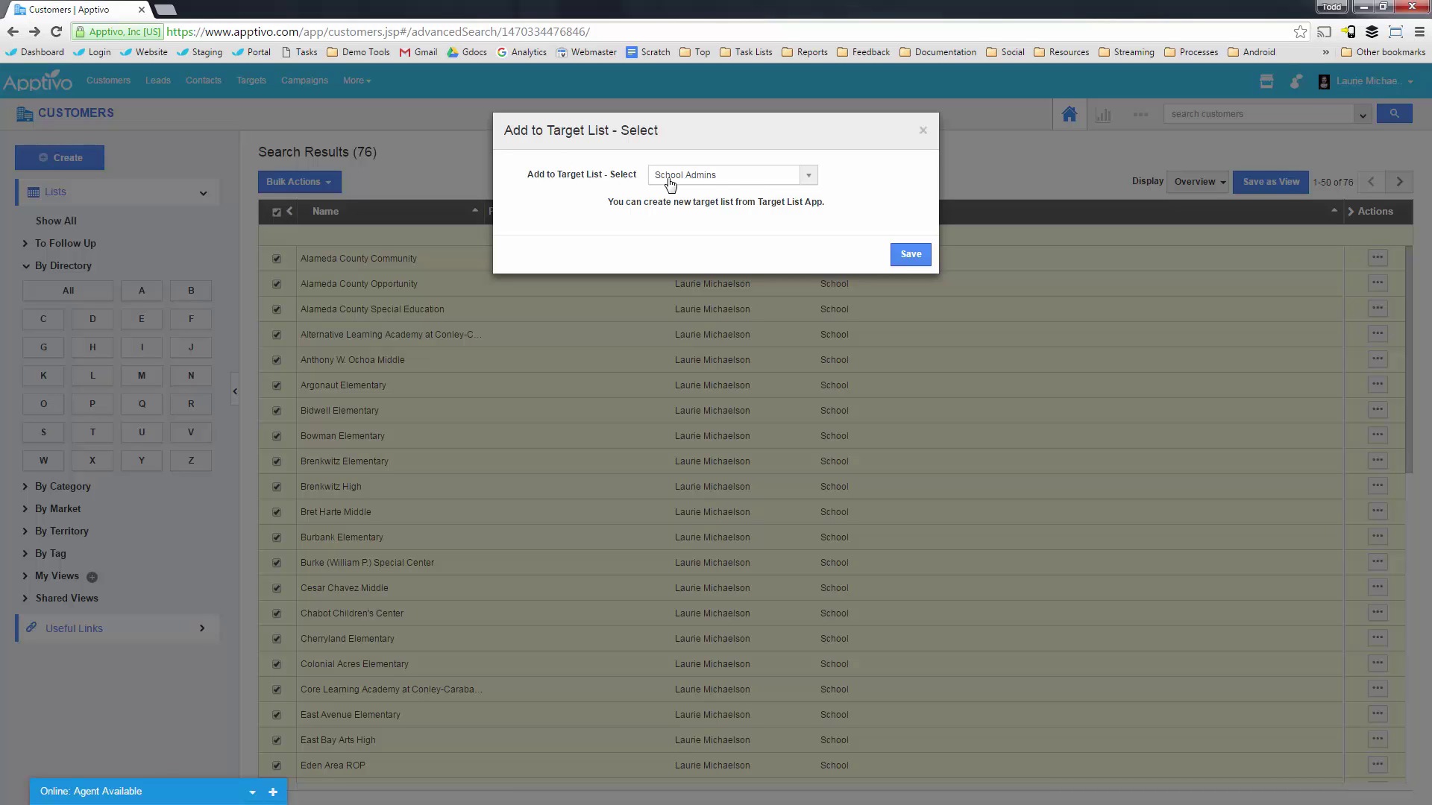
pyautogui.click(923, 131)
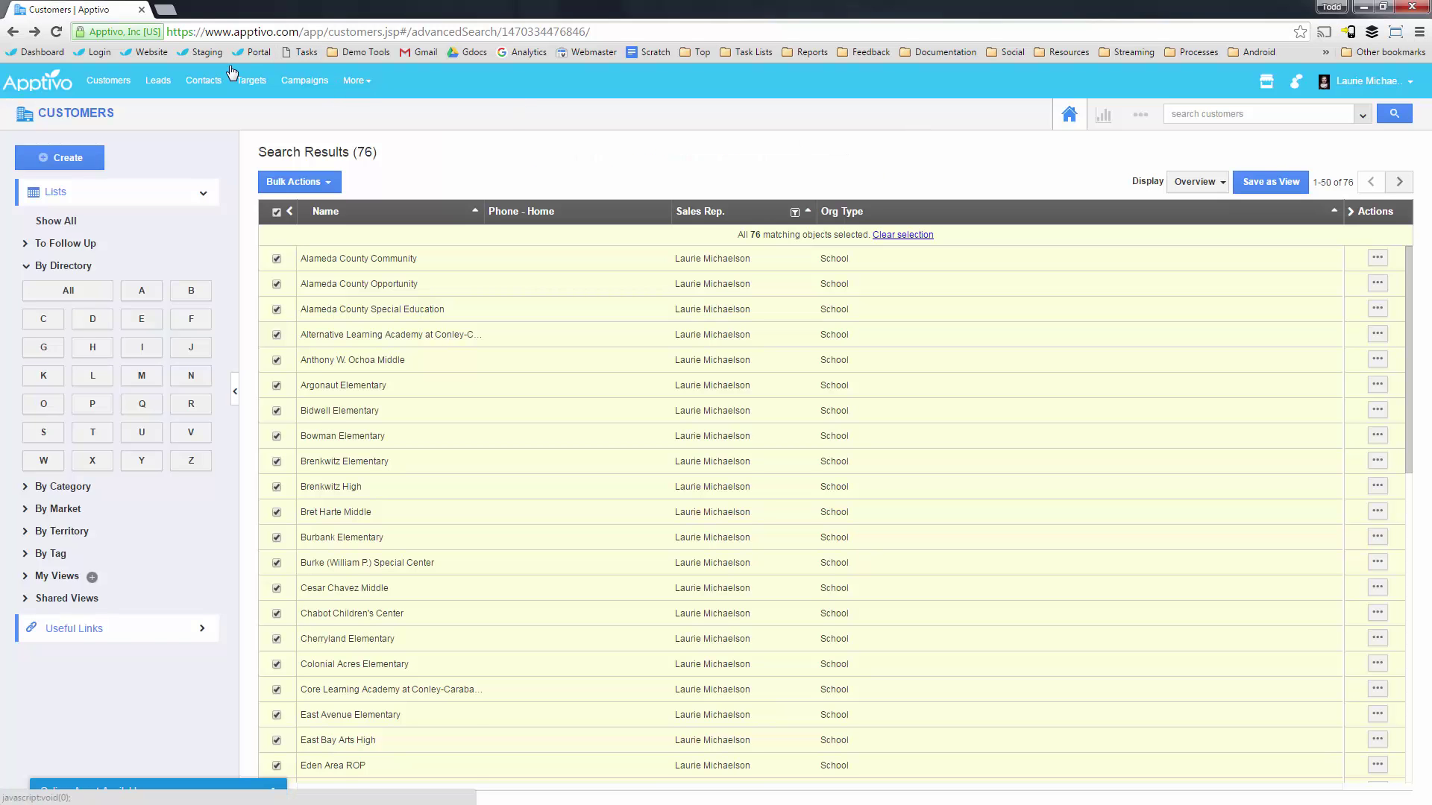
# Create a new target list named 'New School Contacts' from the Targets area.
pyautogui.click(250, 80)
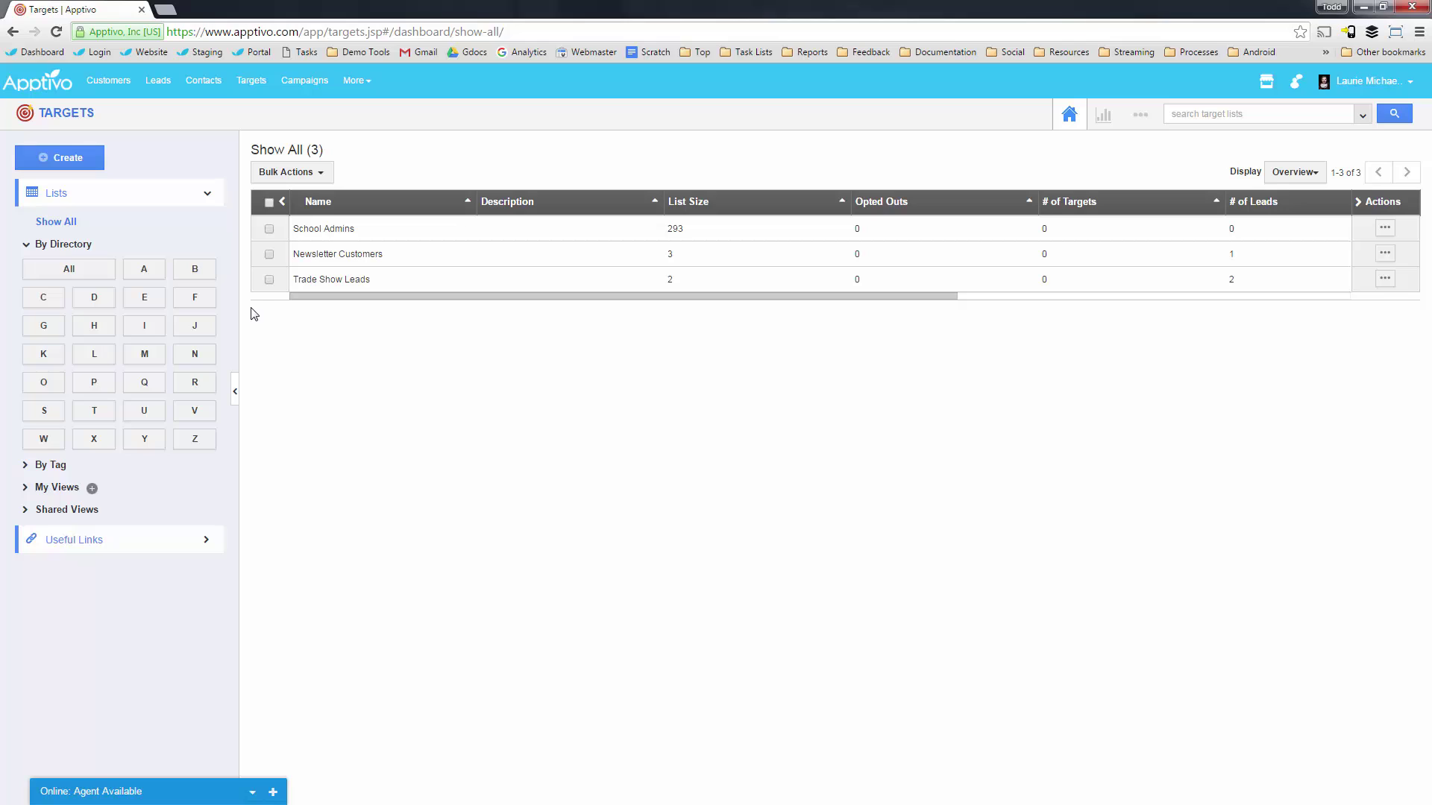
pyautogui.click(71, 159)
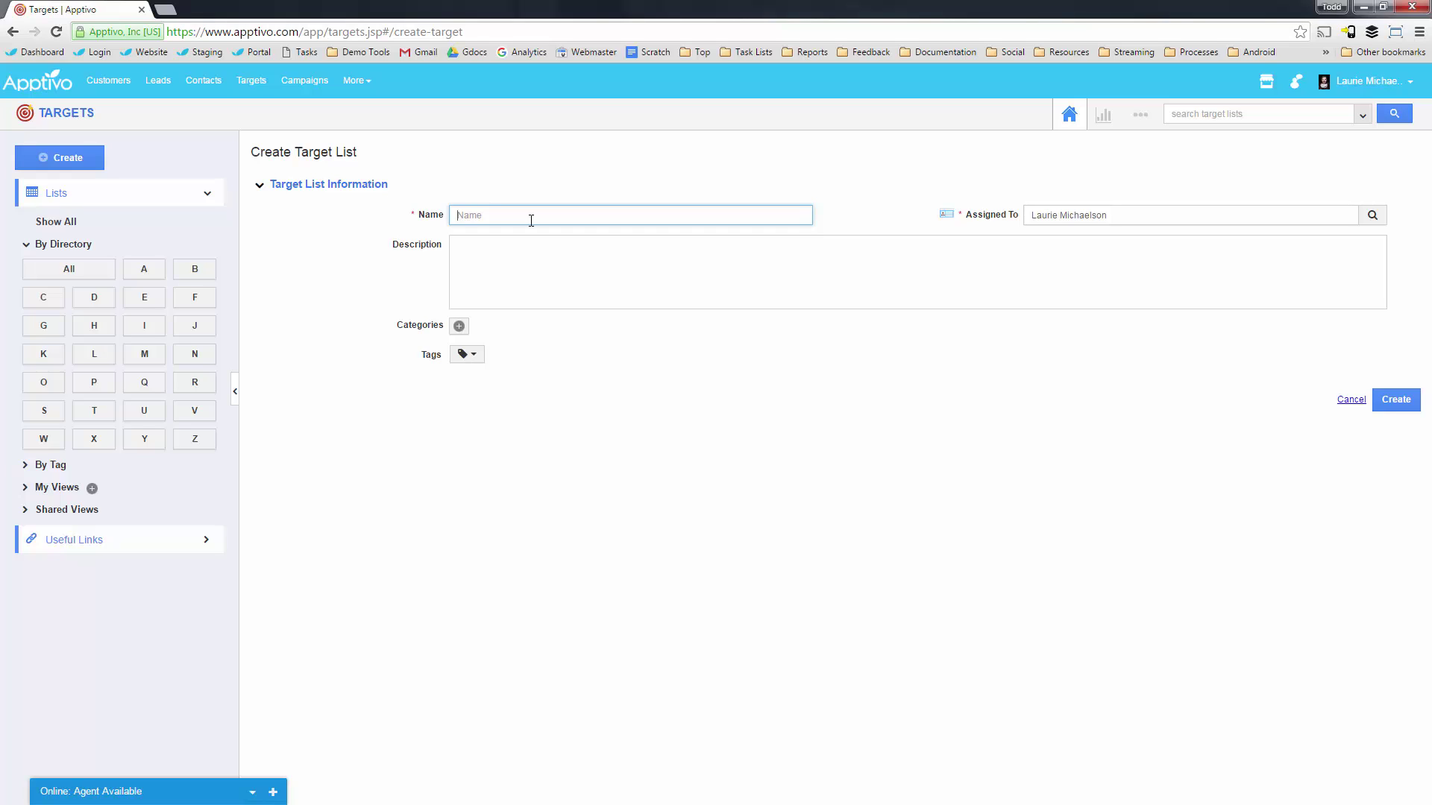
pyautogui.write('New School Contacts')
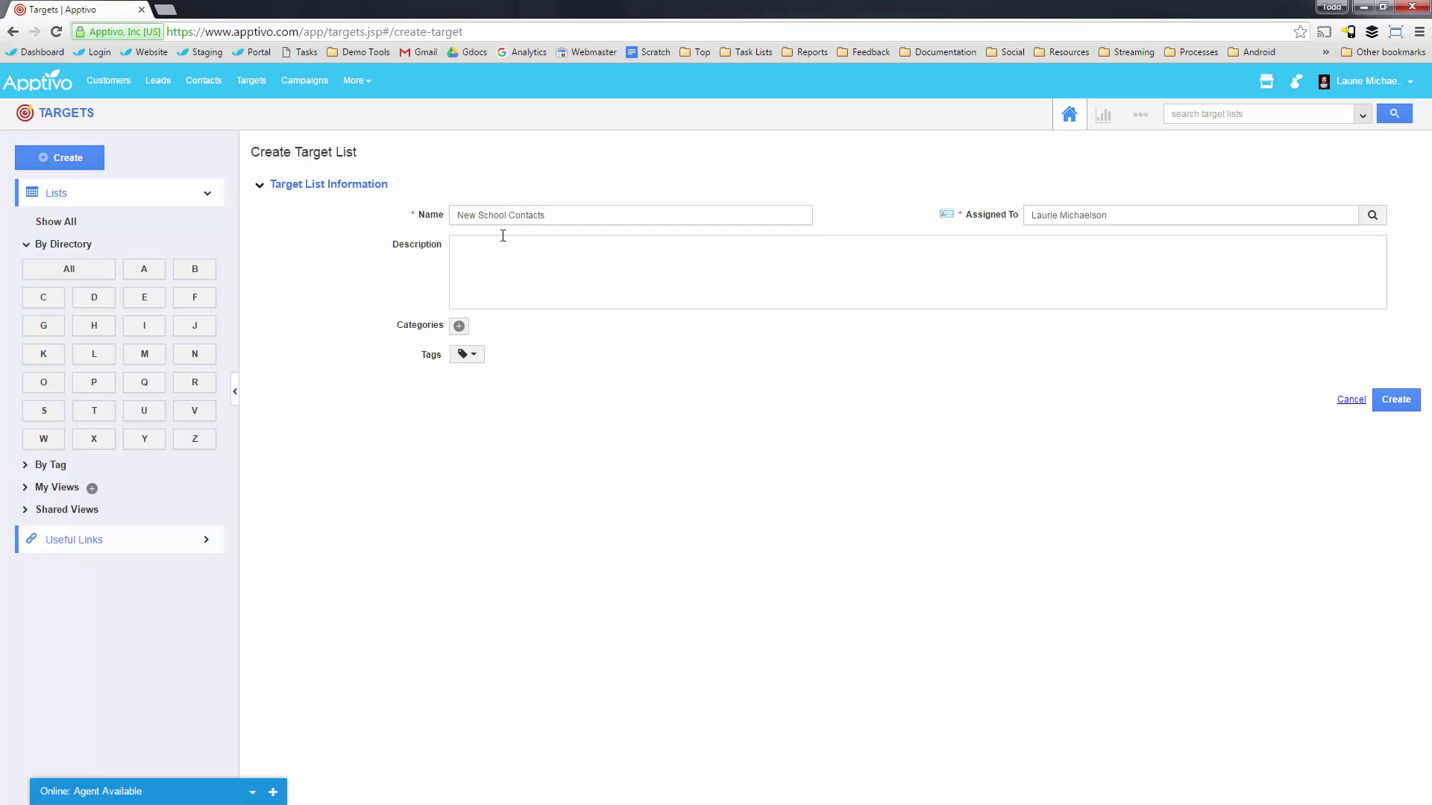
pyautogui.click(1395, 400)
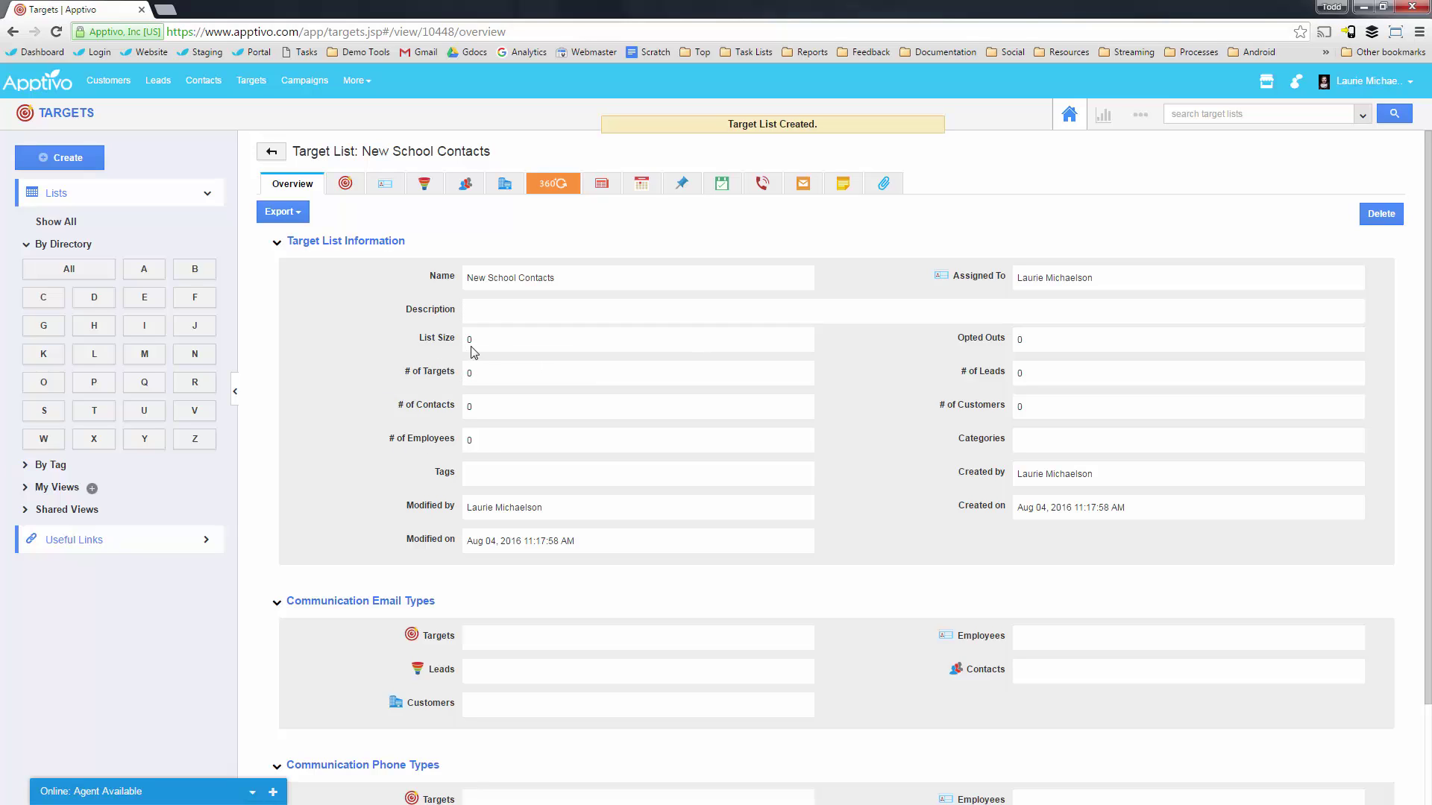
pyautogui.scroll(-1, 468, 388)
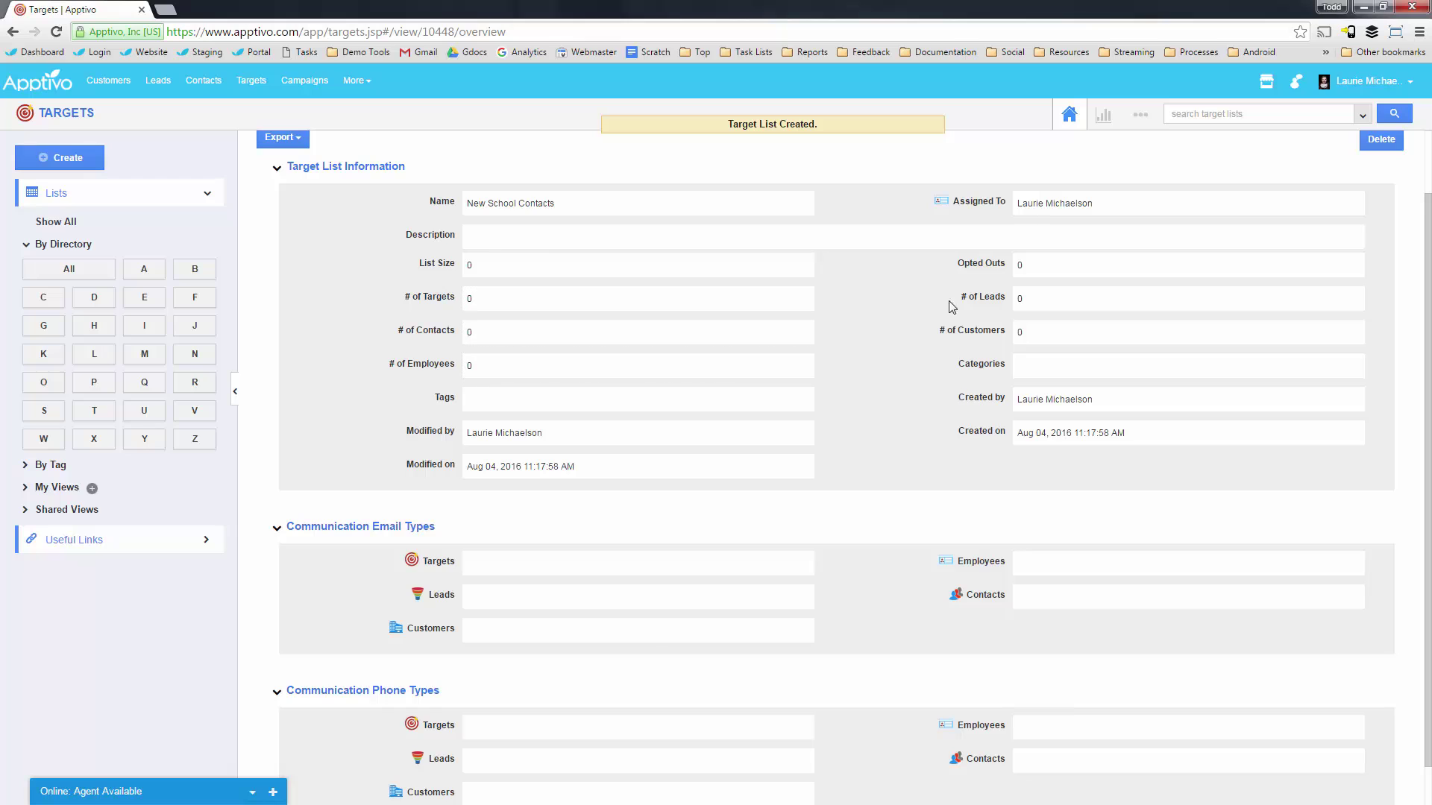
pyautogui.scroll(-1, 613, 374)
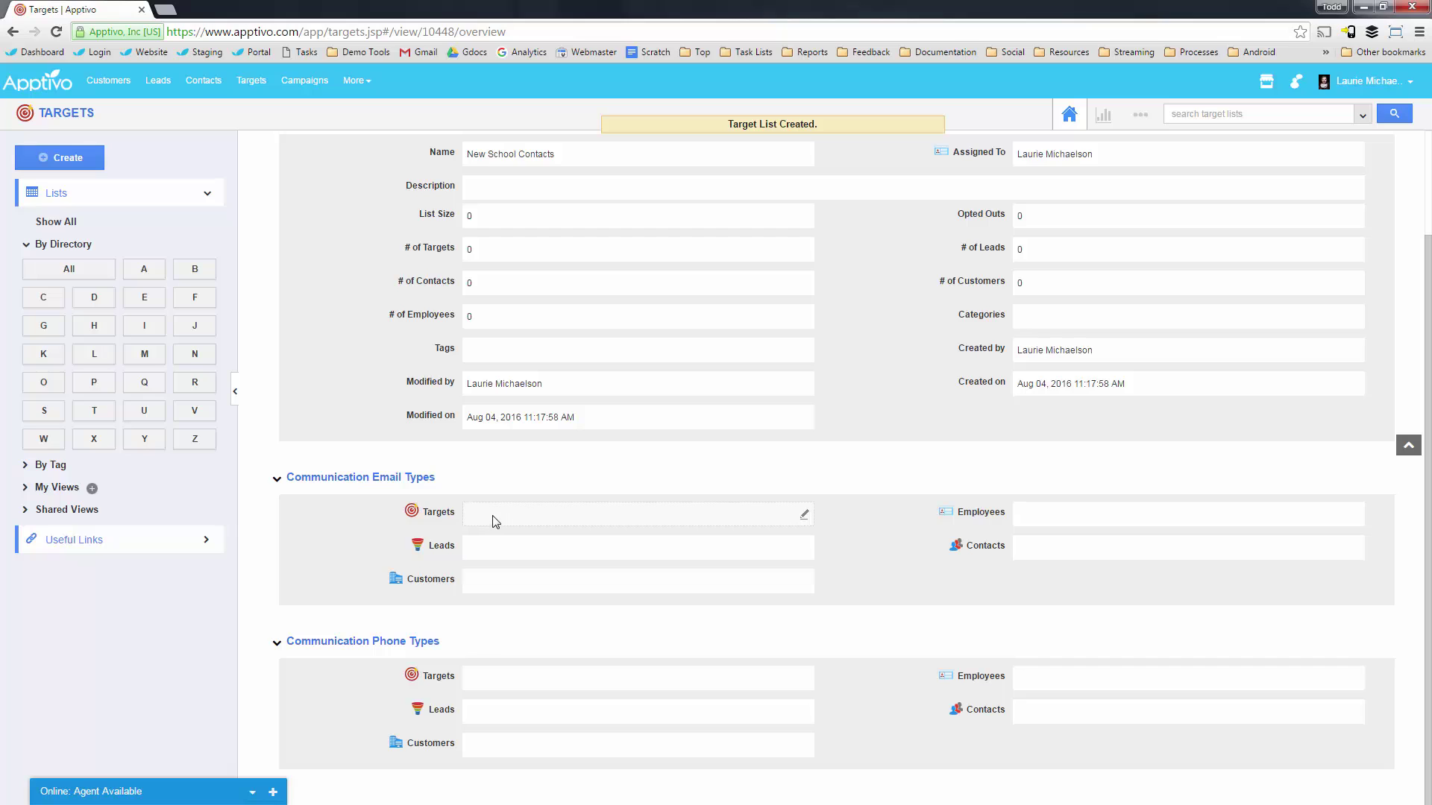
pyautogui.click(477, 524)
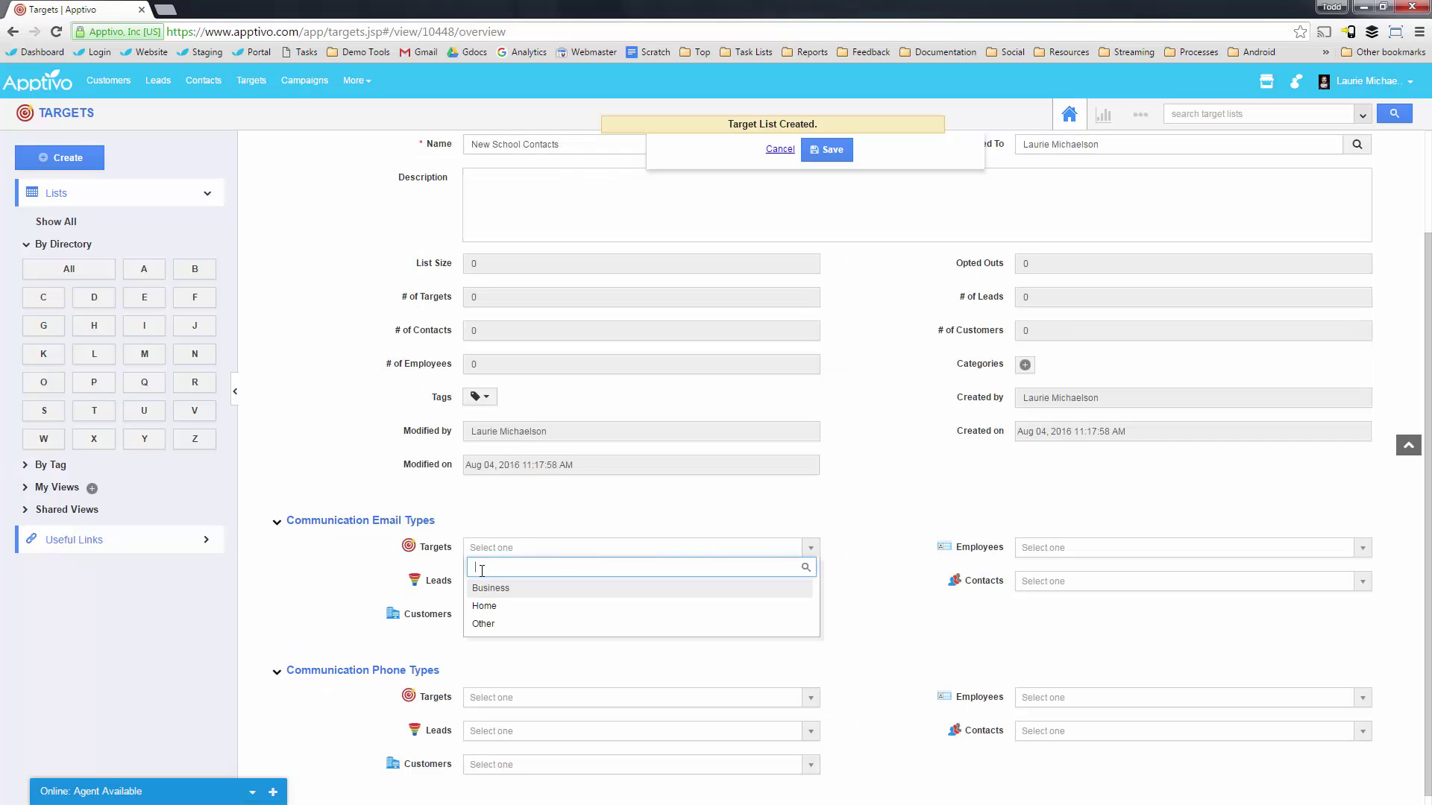
pyautogui.click(528, 573)
pyautogui.click(887, 609)
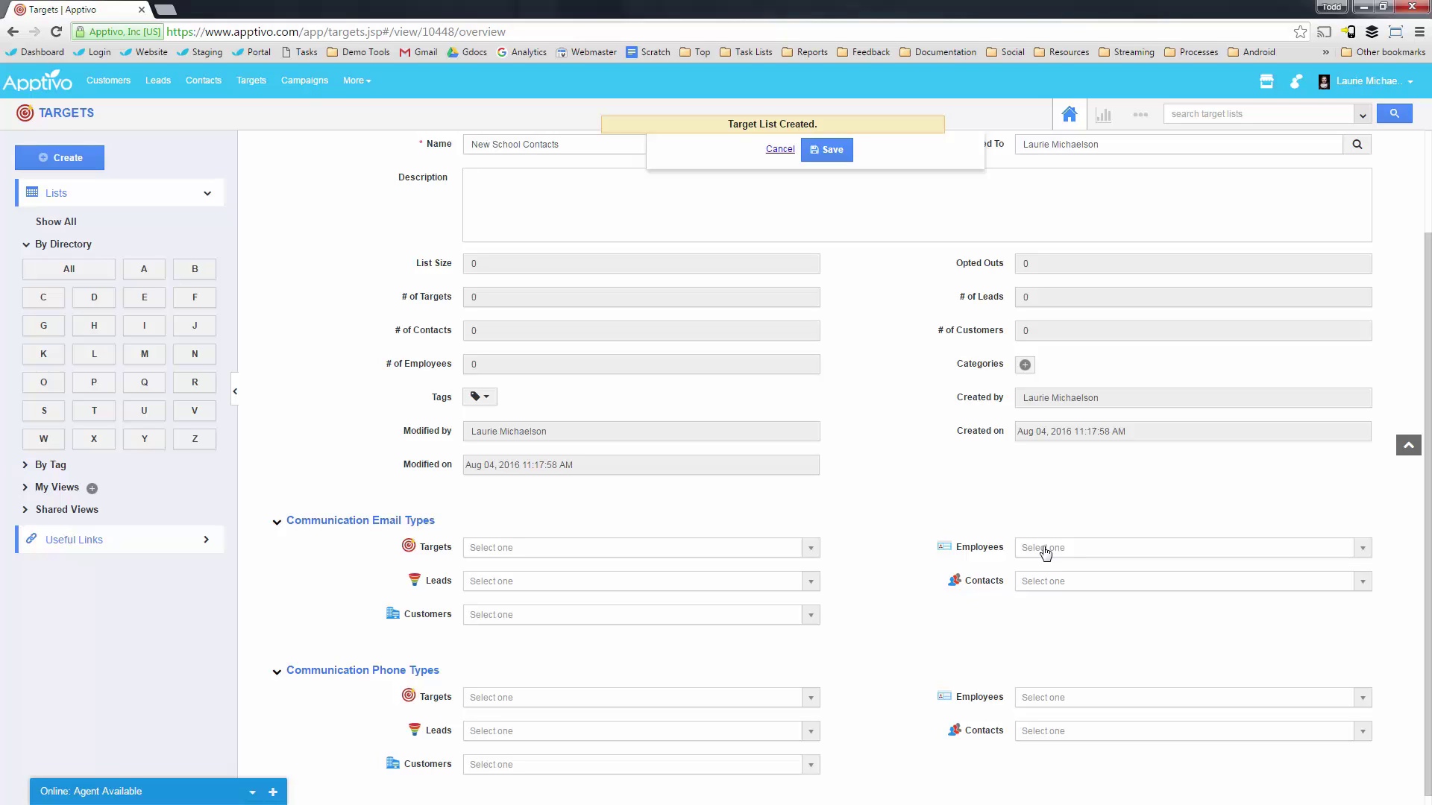
pyautogui.click(1045, 552)
pyautogui.click(926, 638)
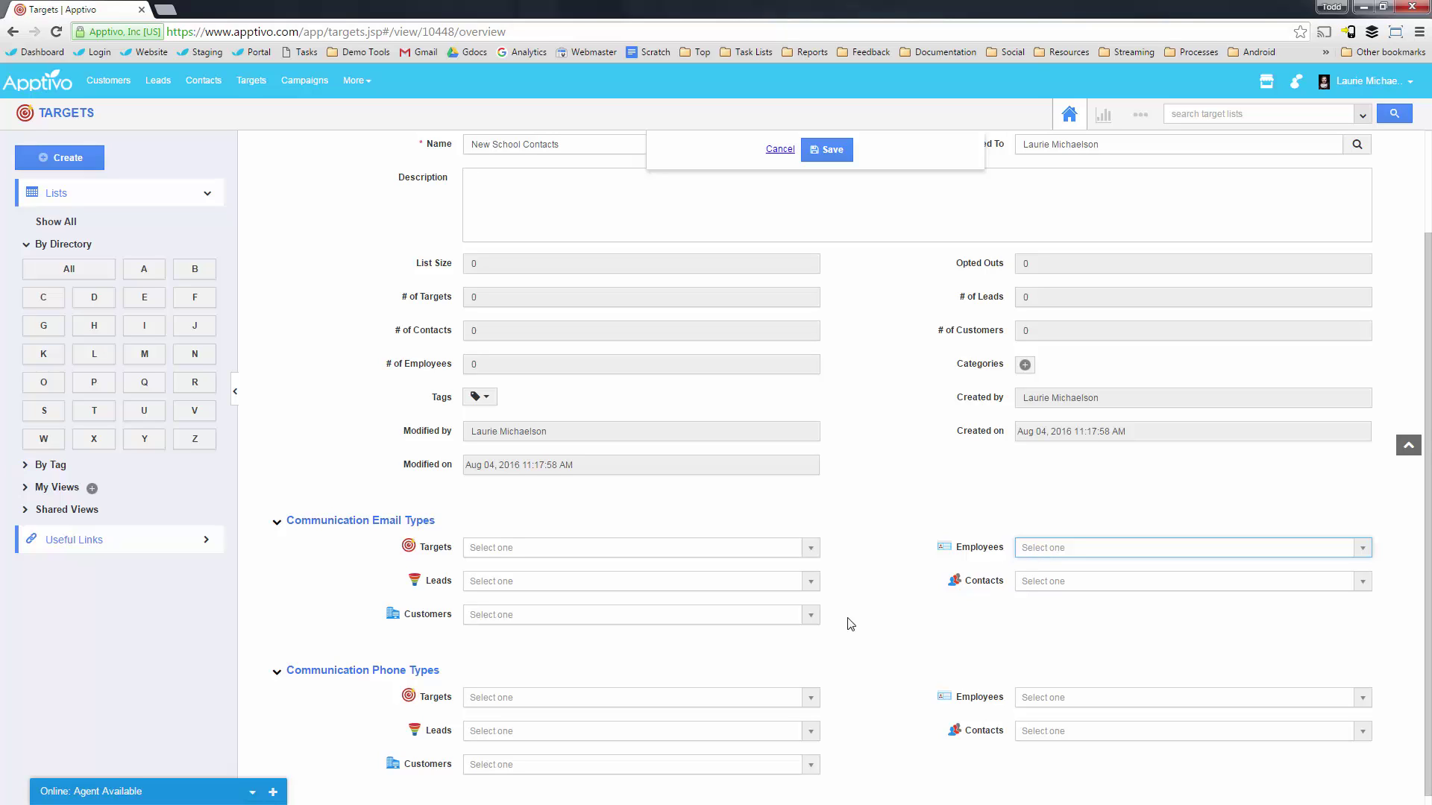
pyautogui.click(828, 637)
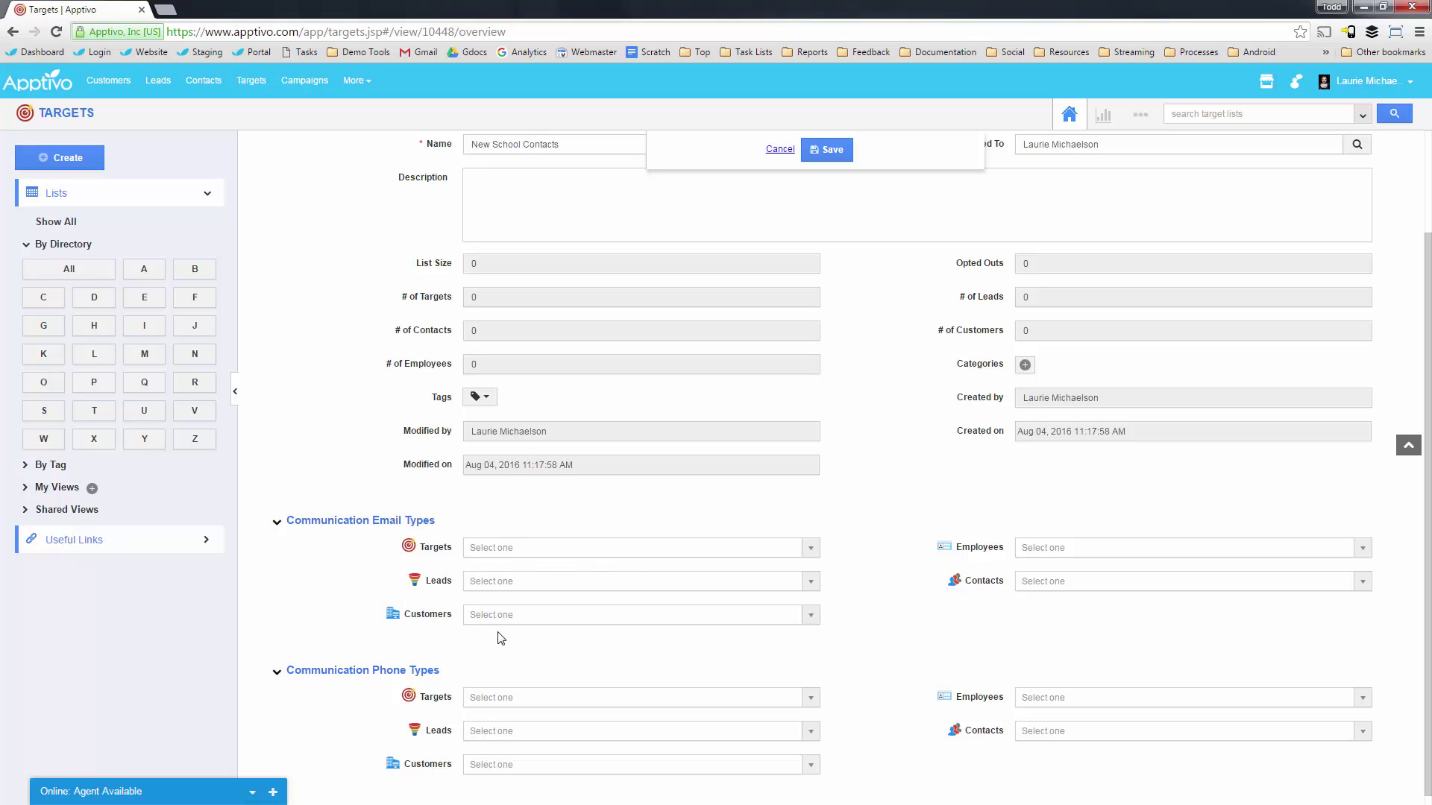
pyautogui.scroll(-1, 859, 618)
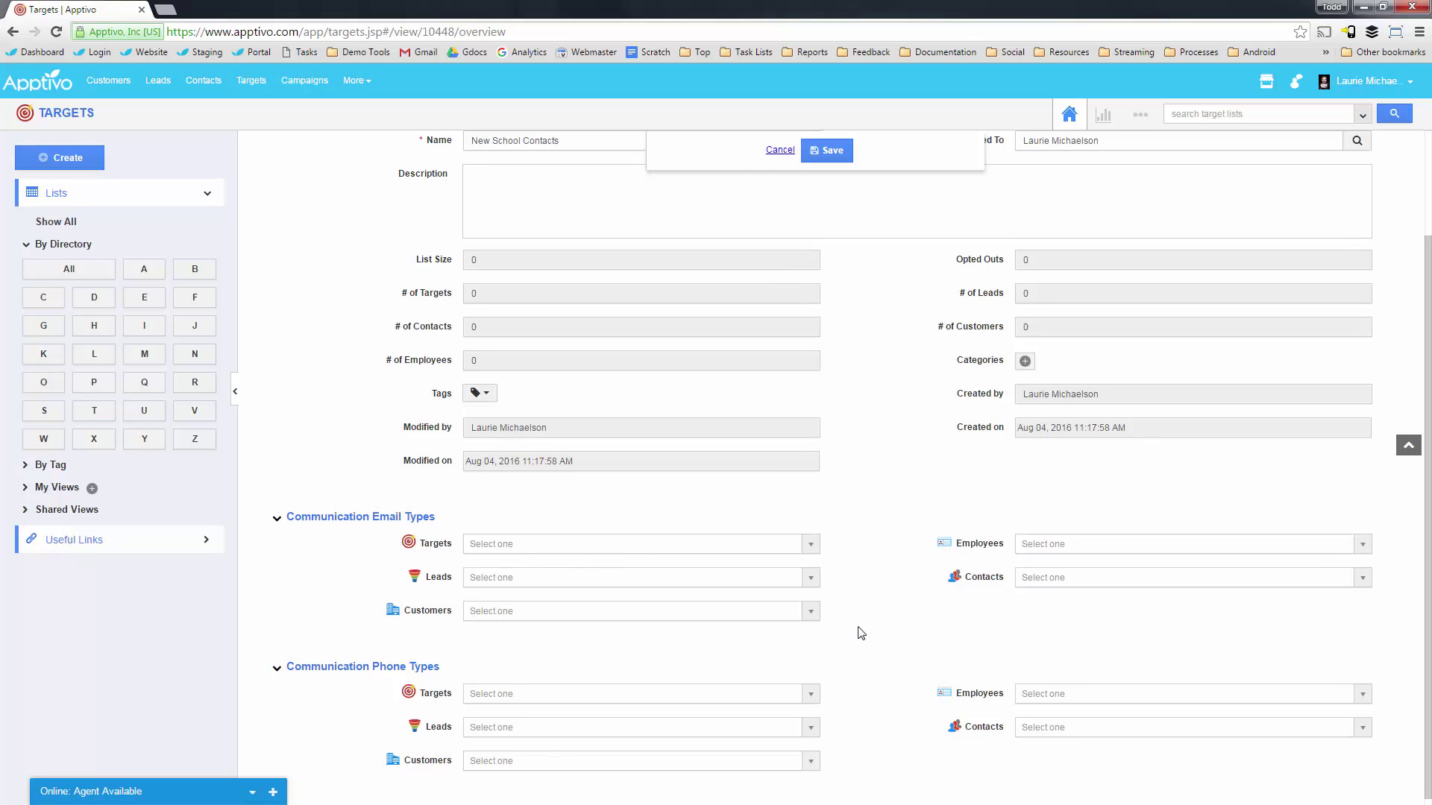
pyautogui.click(514, 567)
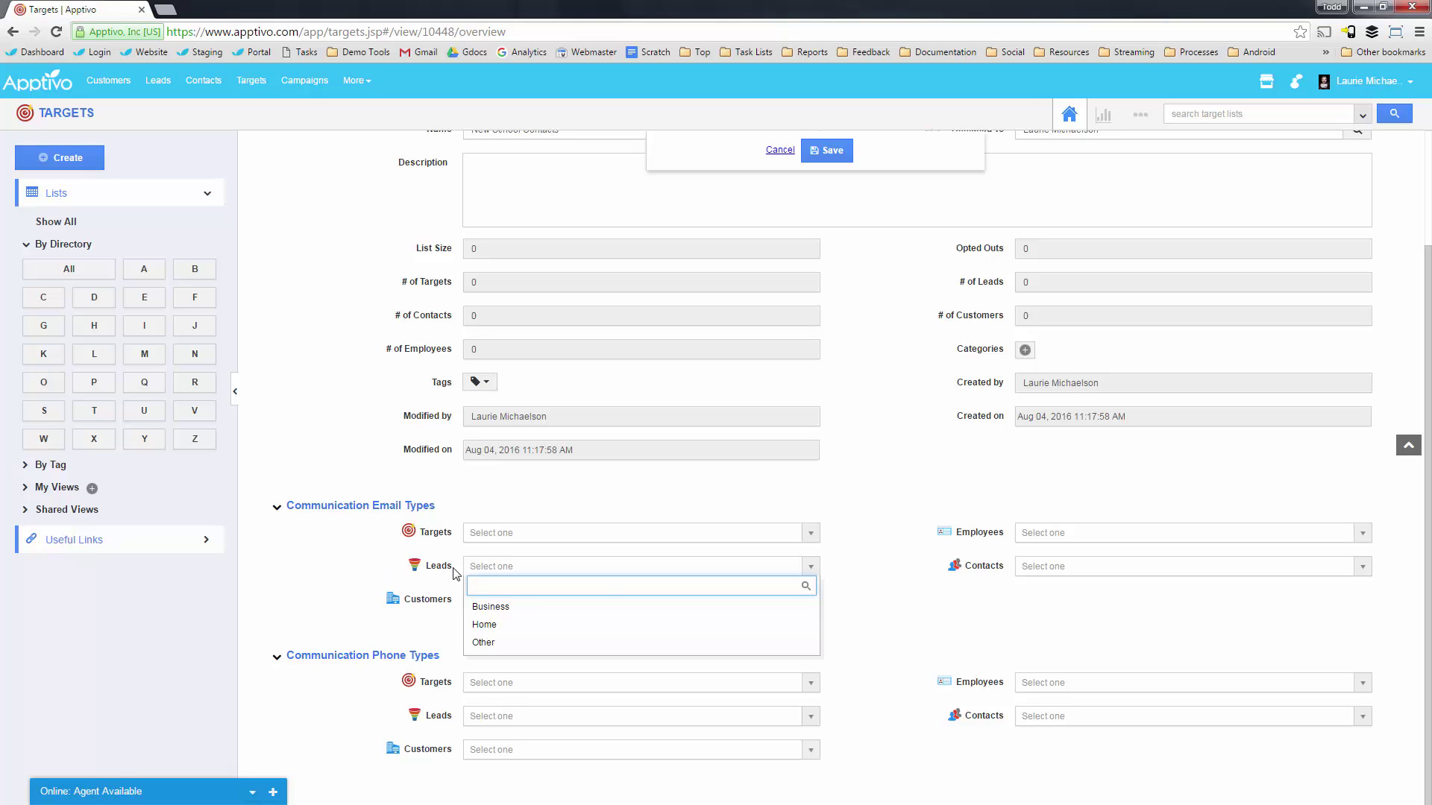
pyautogui.click(1044, 568)
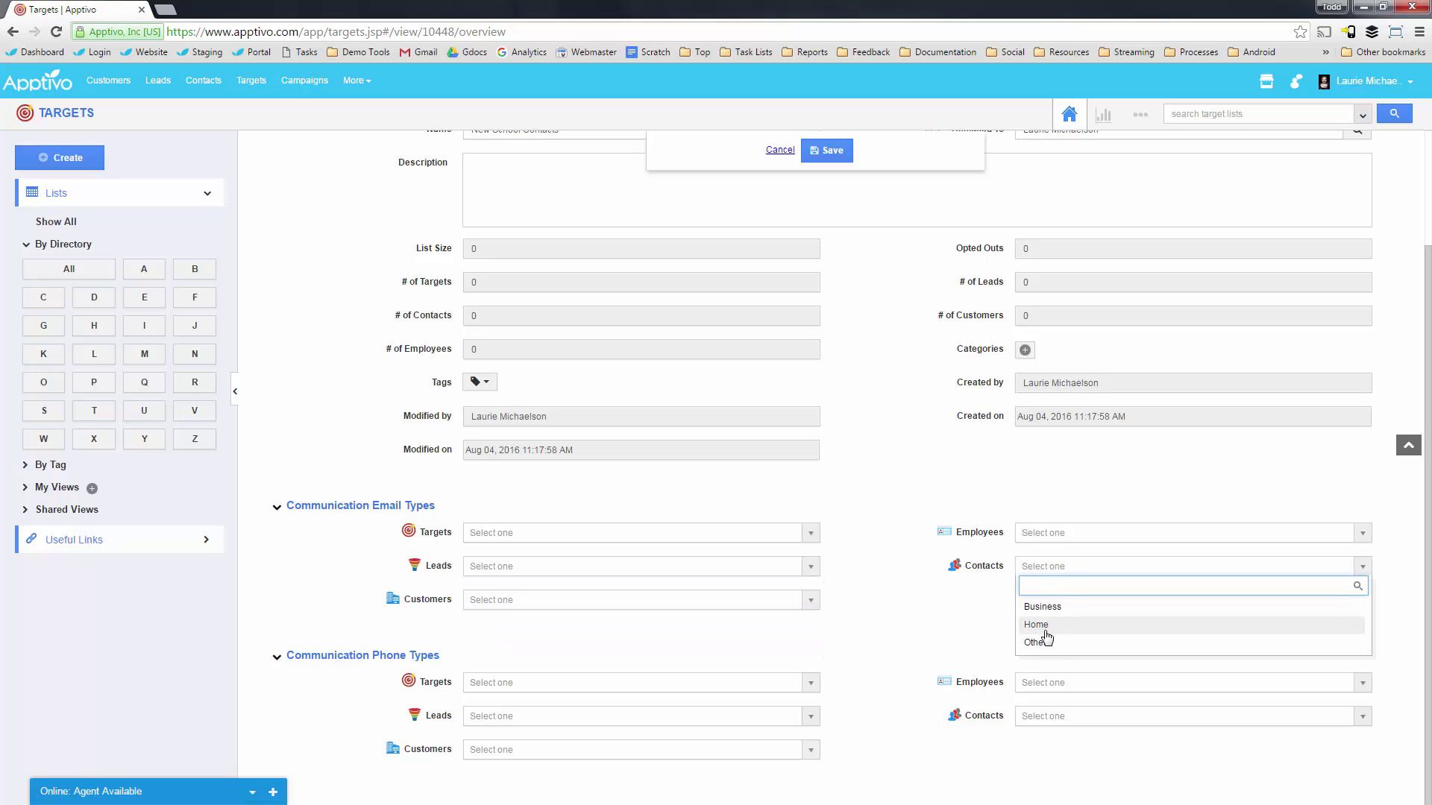
pyautogui.click(1043, 630)
pyautogui.scroll(1, 895, 590)
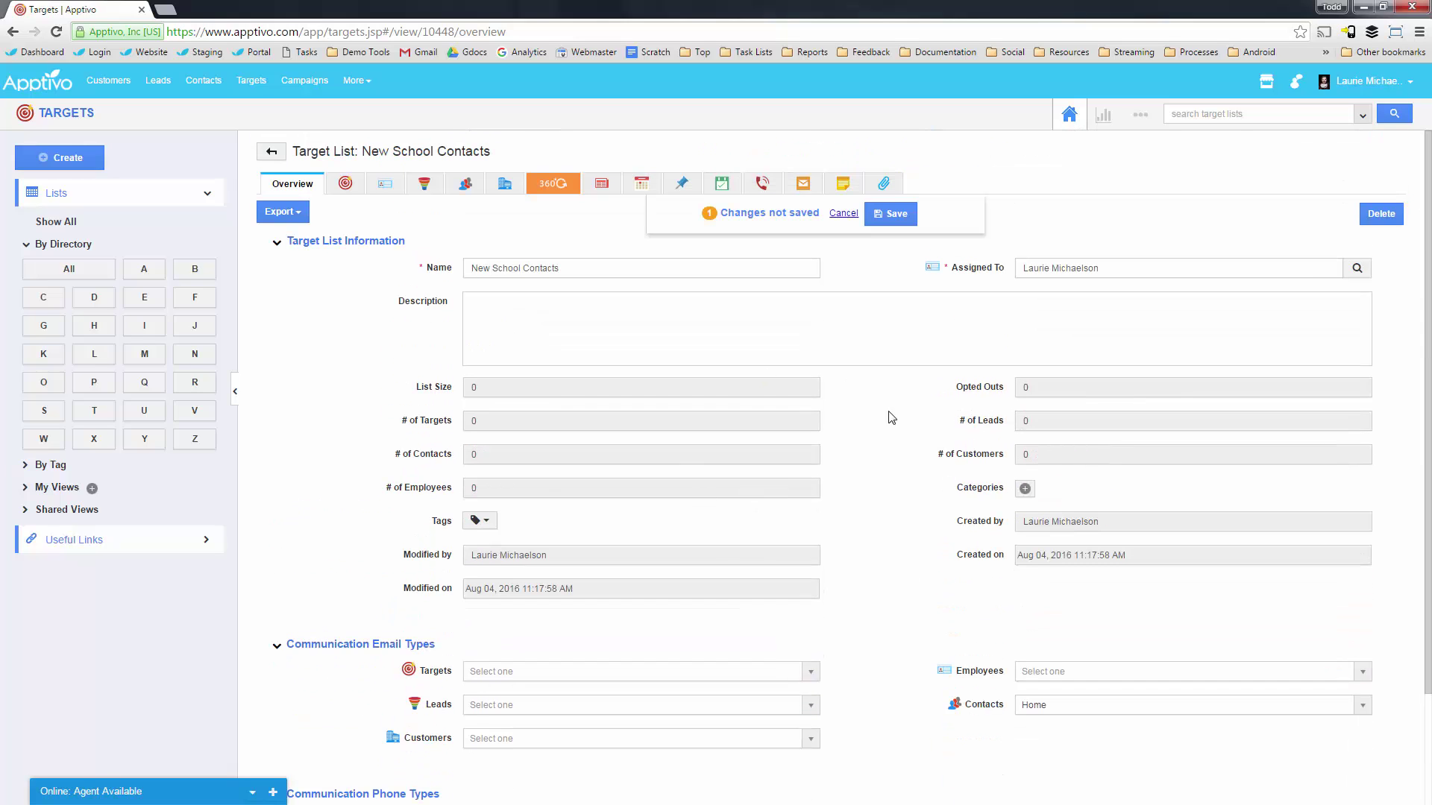
pyautogui.click(840, 216)
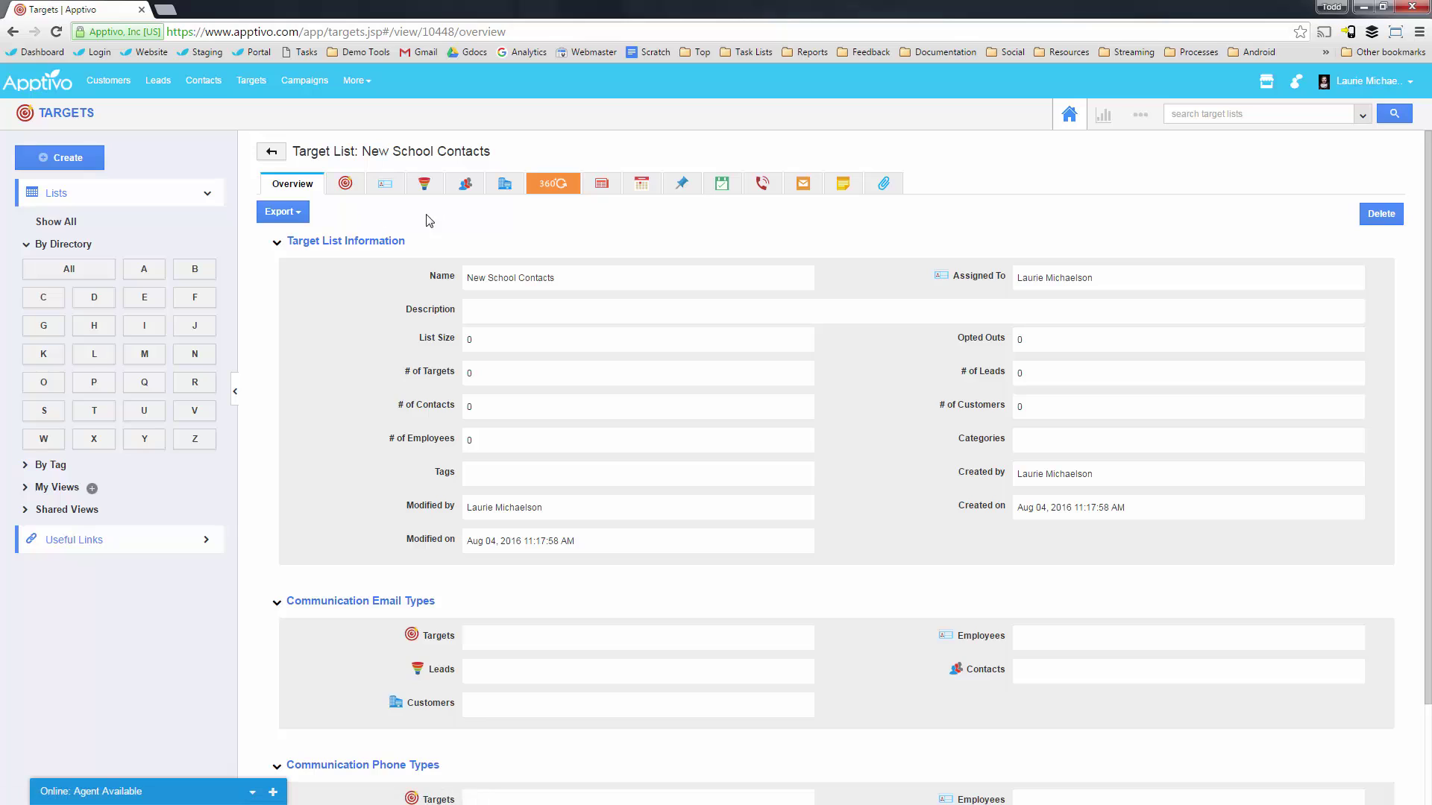
# Tick two contacts in Add Contacts, close it without adding, and return to Overview.
pyautogui.click(468, 185)
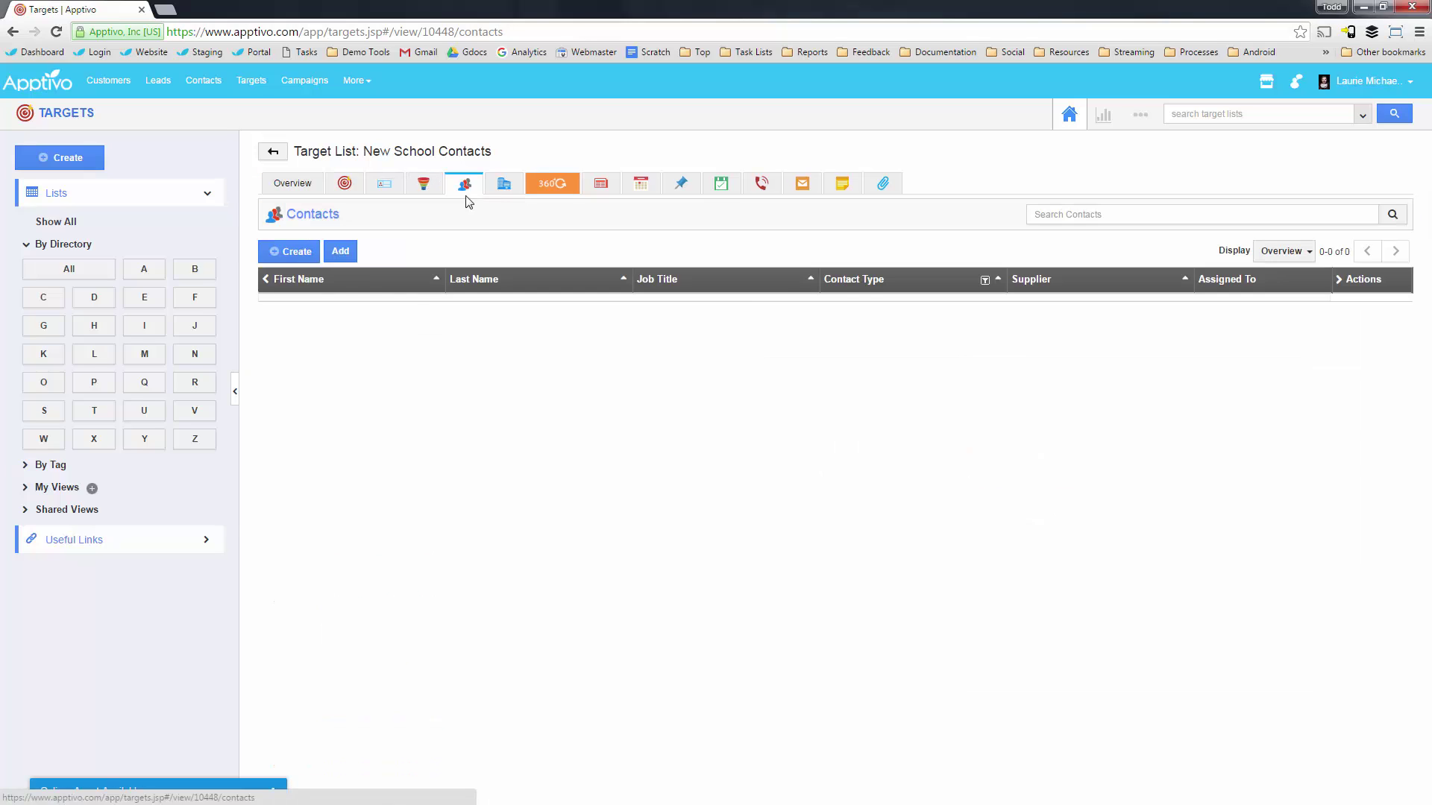
pyautogui.click(340, 253)
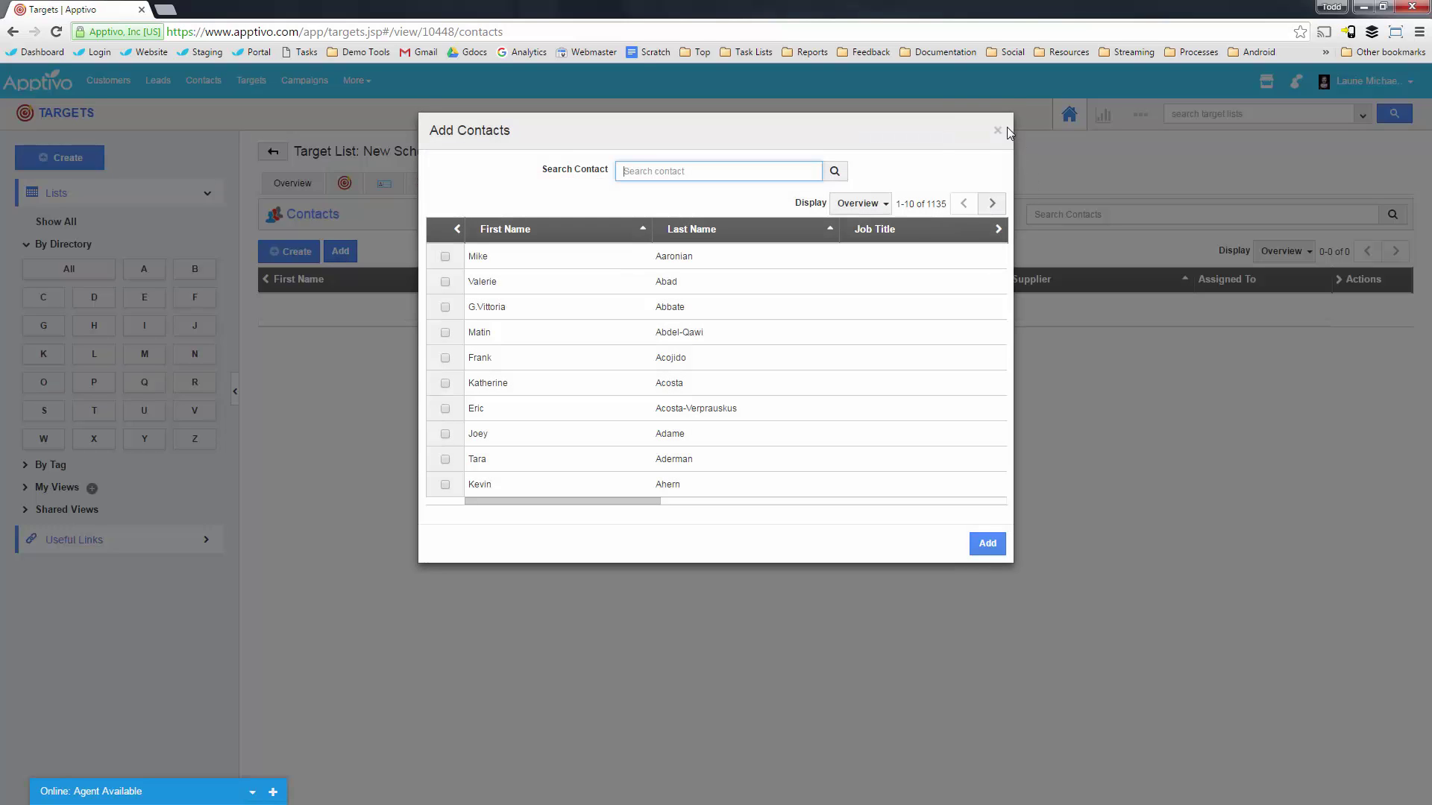
pyautogui.click(445, 307)
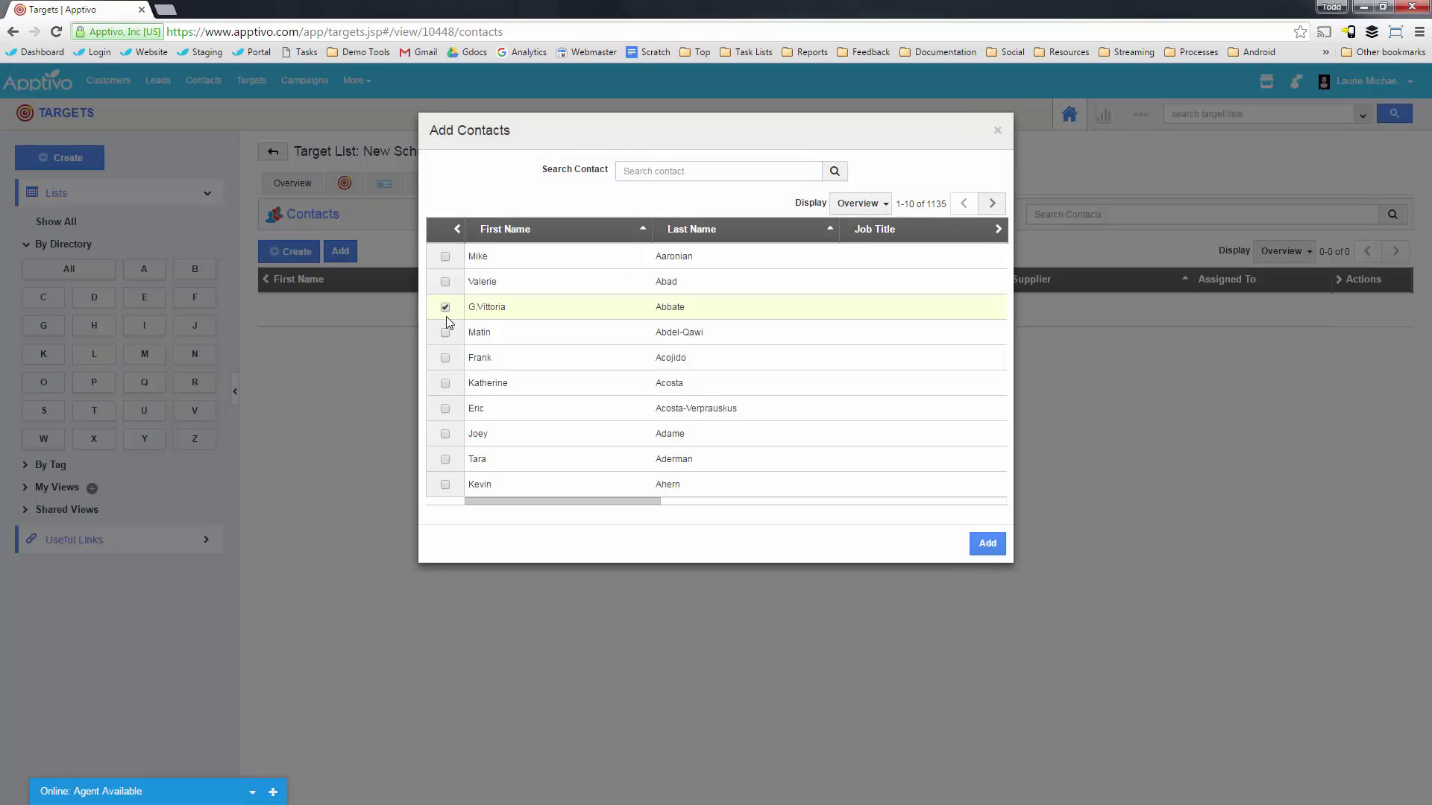
pyautogui.click(445, 332)
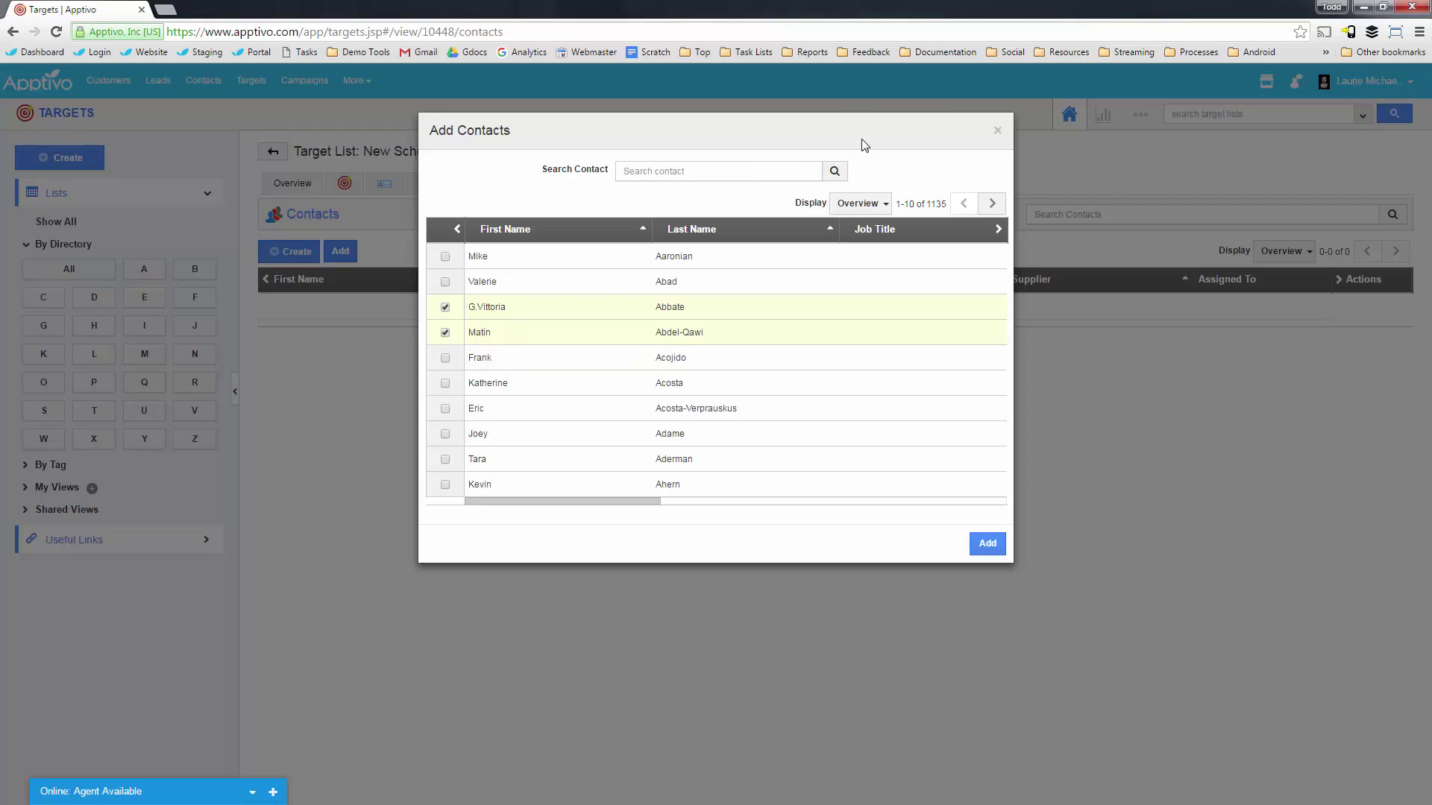
pyautogui.click(998, 131)
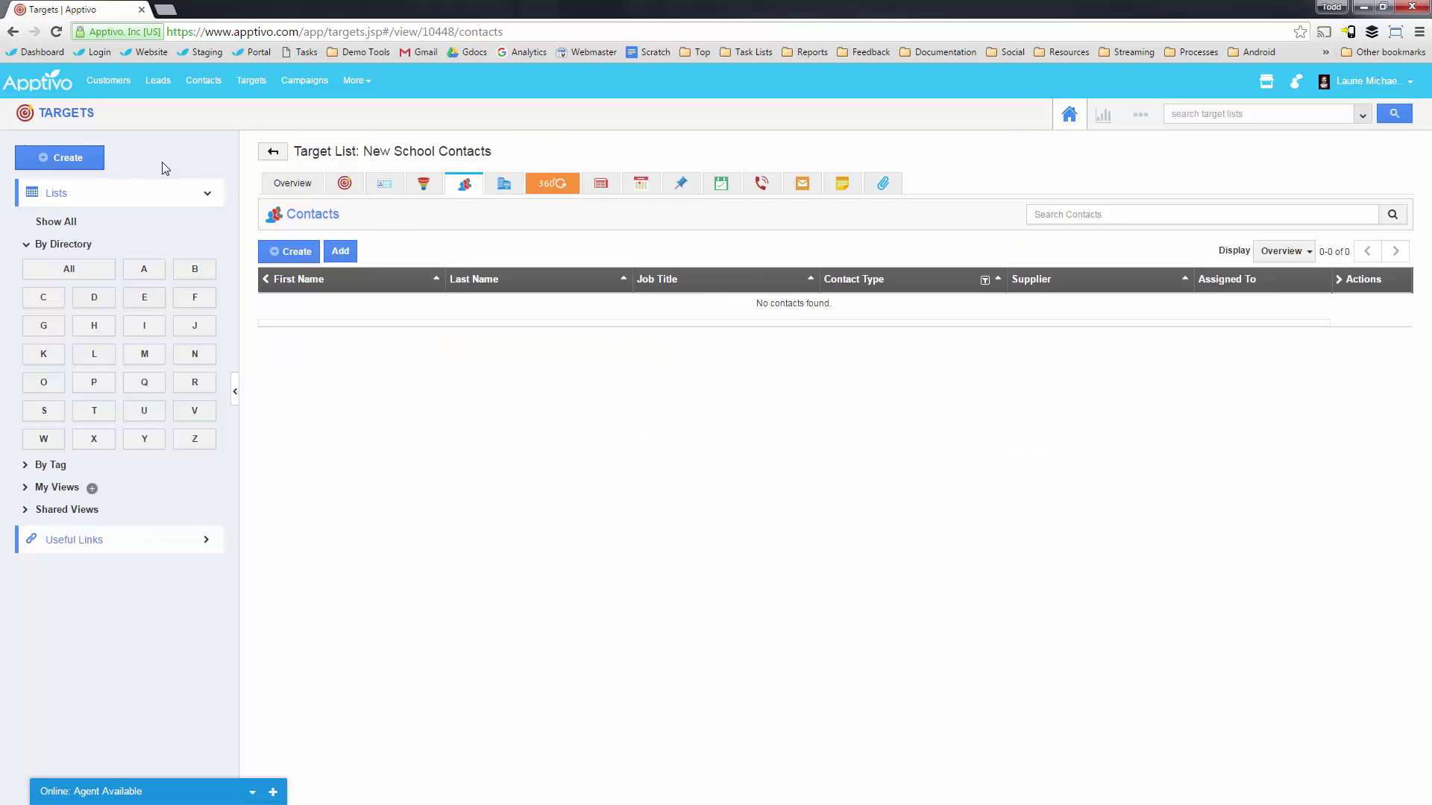
pyautogui.click(268, 185)
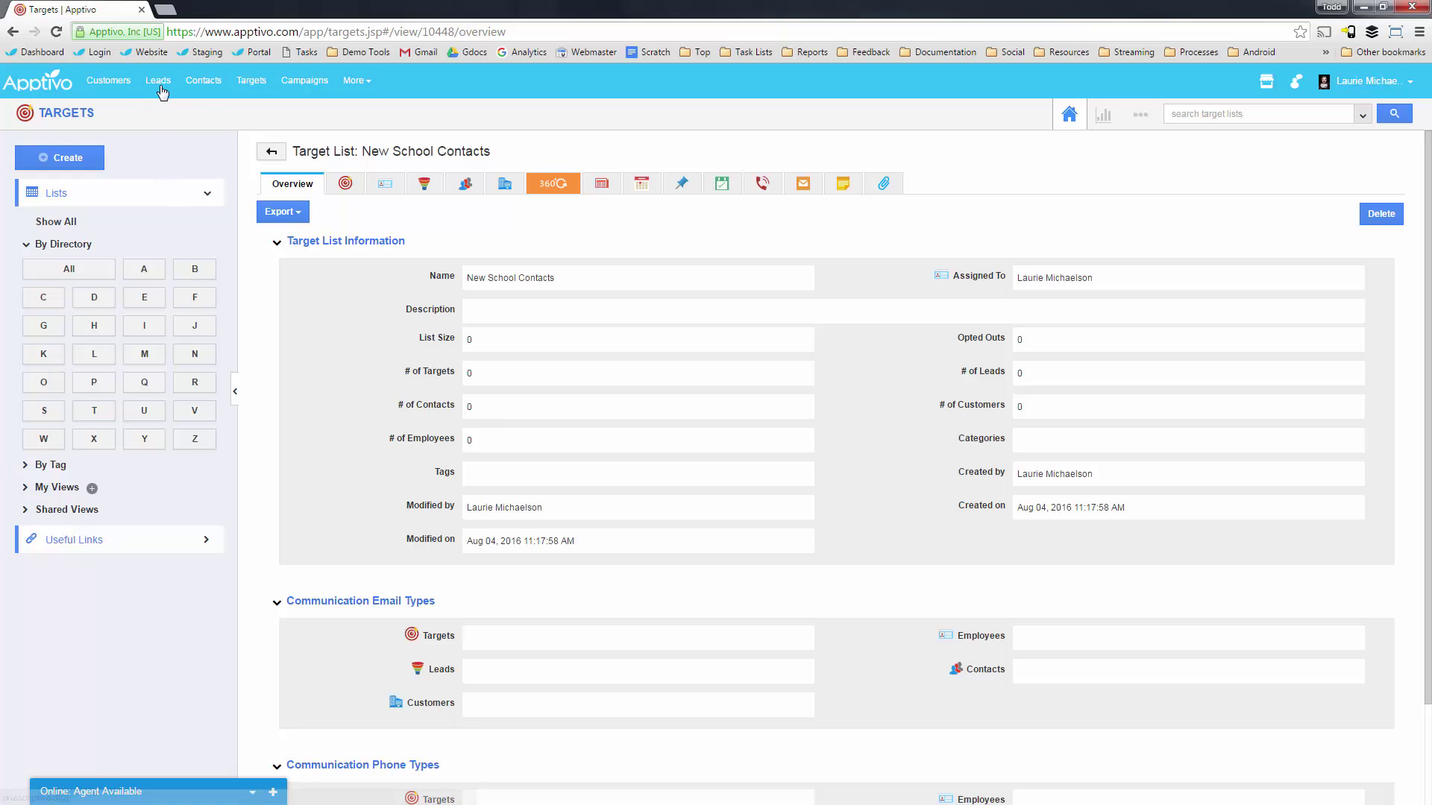
# Run a Contacts advanced search for City 'hayward'.
pyautogui.click(207, 82)
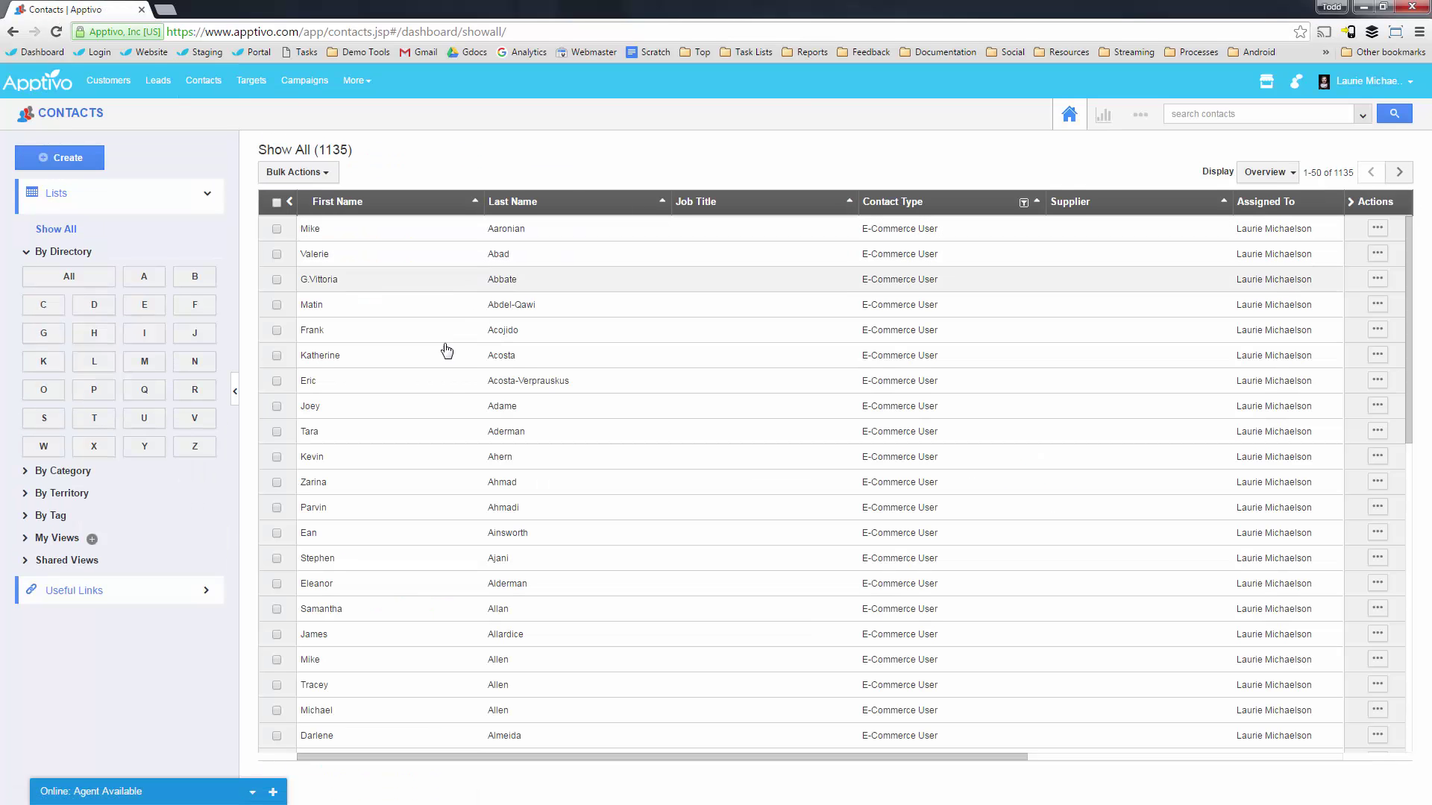
pyautogui.click(1363, 115)
pyautogui.scroll(-5, 883, 615)
pyautogui.click(805, 677)
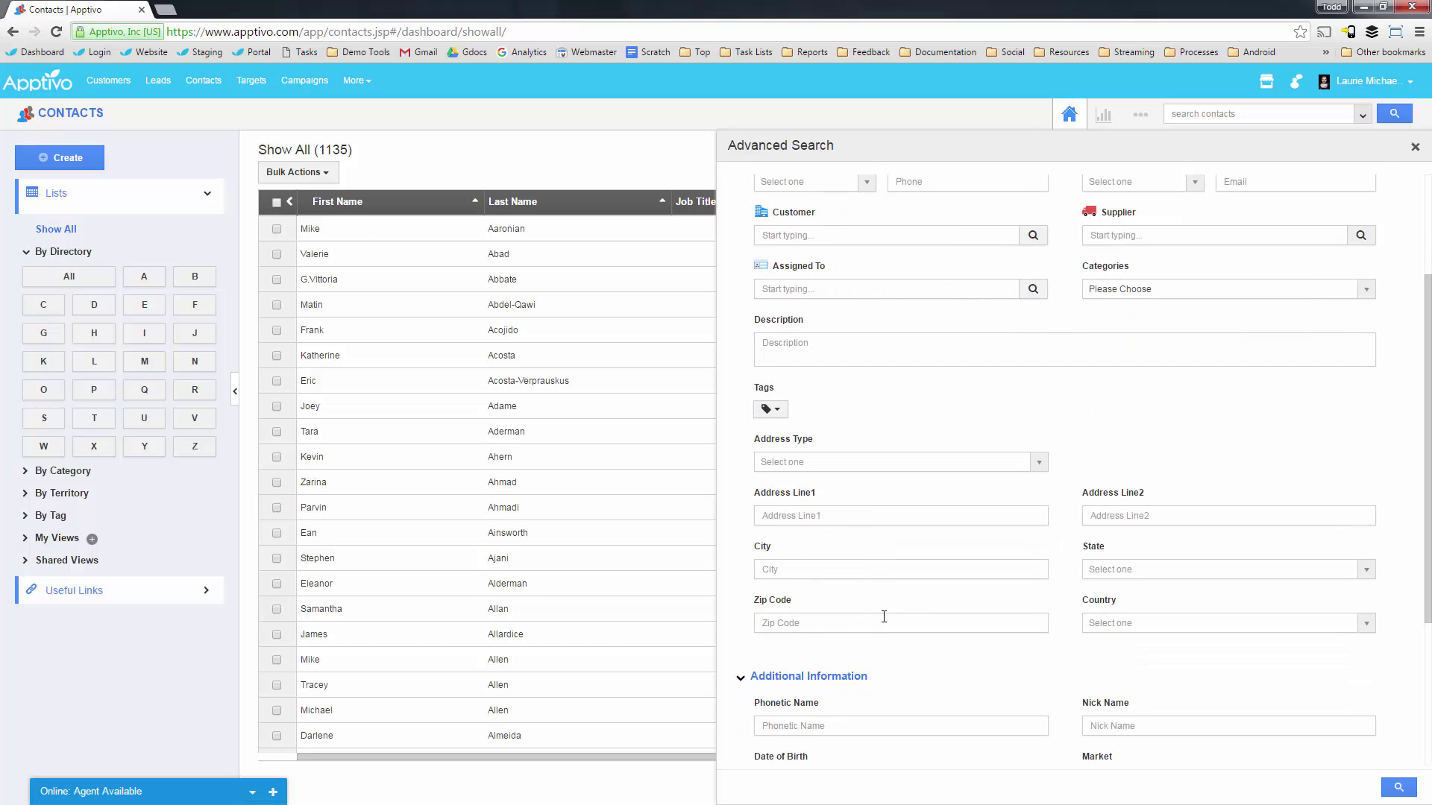
pyautogui.scroll(-3, 898, 616)
pyautogui.scroll(5, 1071, 639)
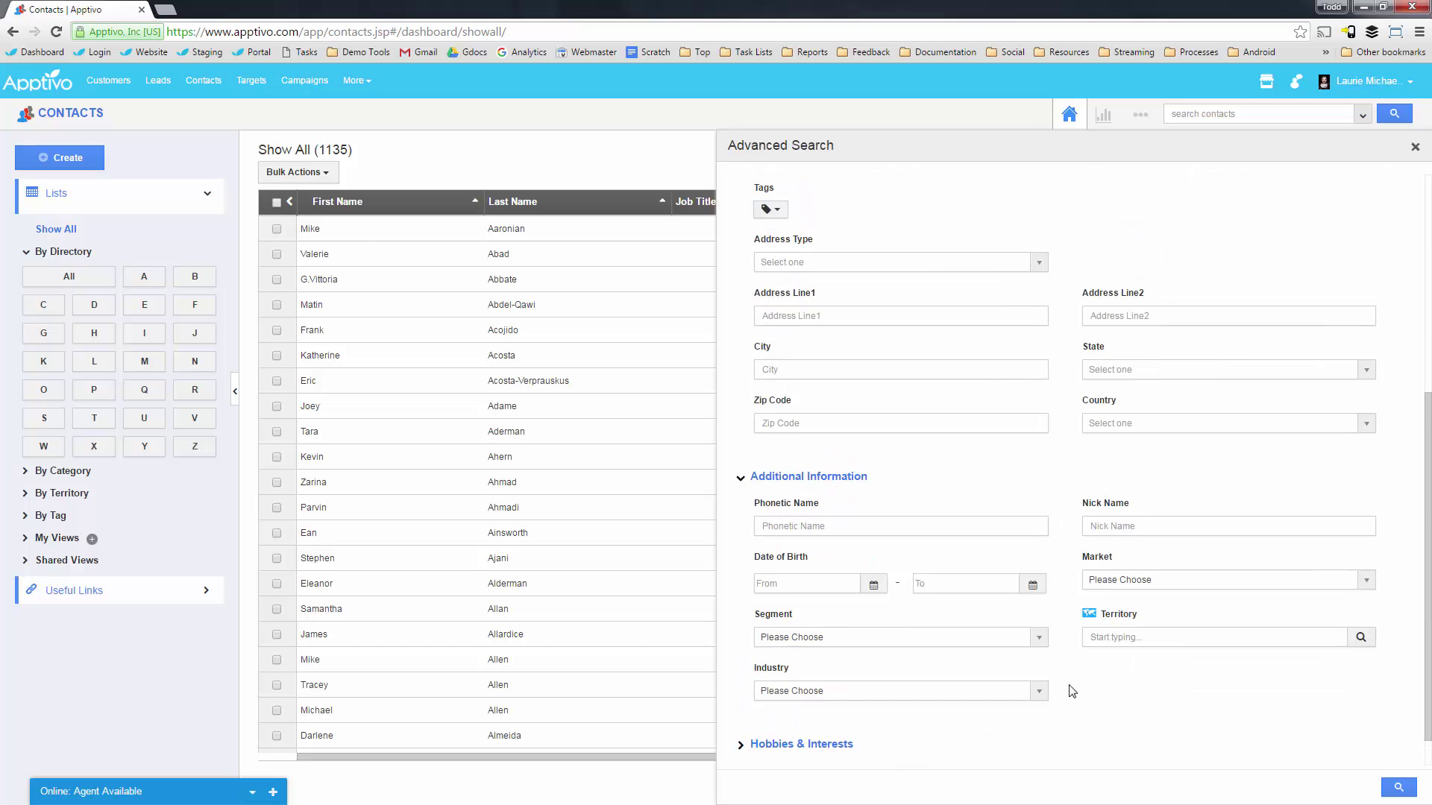
pyautogui.scroll(-4, 821, 630)
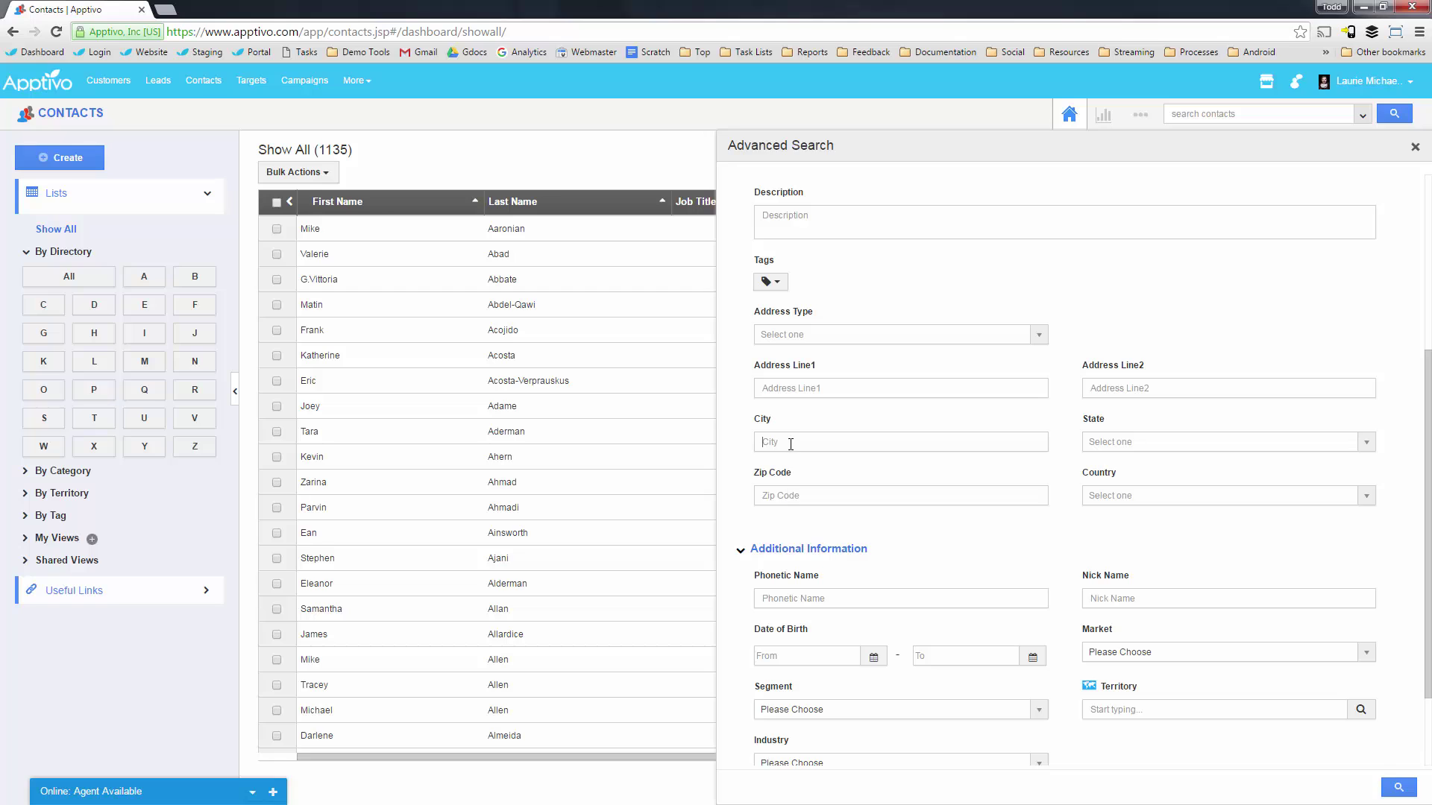
pyautogui.click(795, 443)
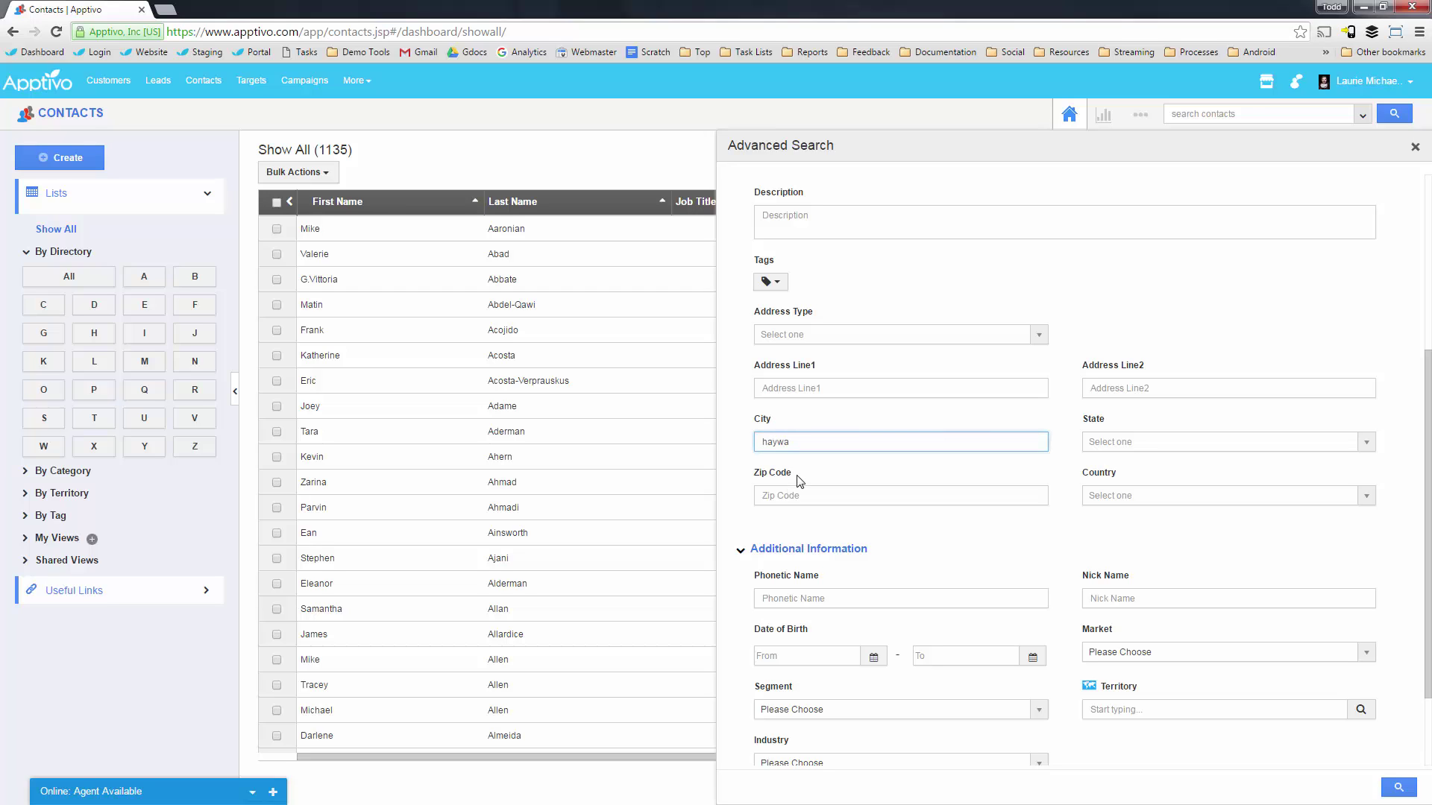
pyautogui.click(1399, 788)
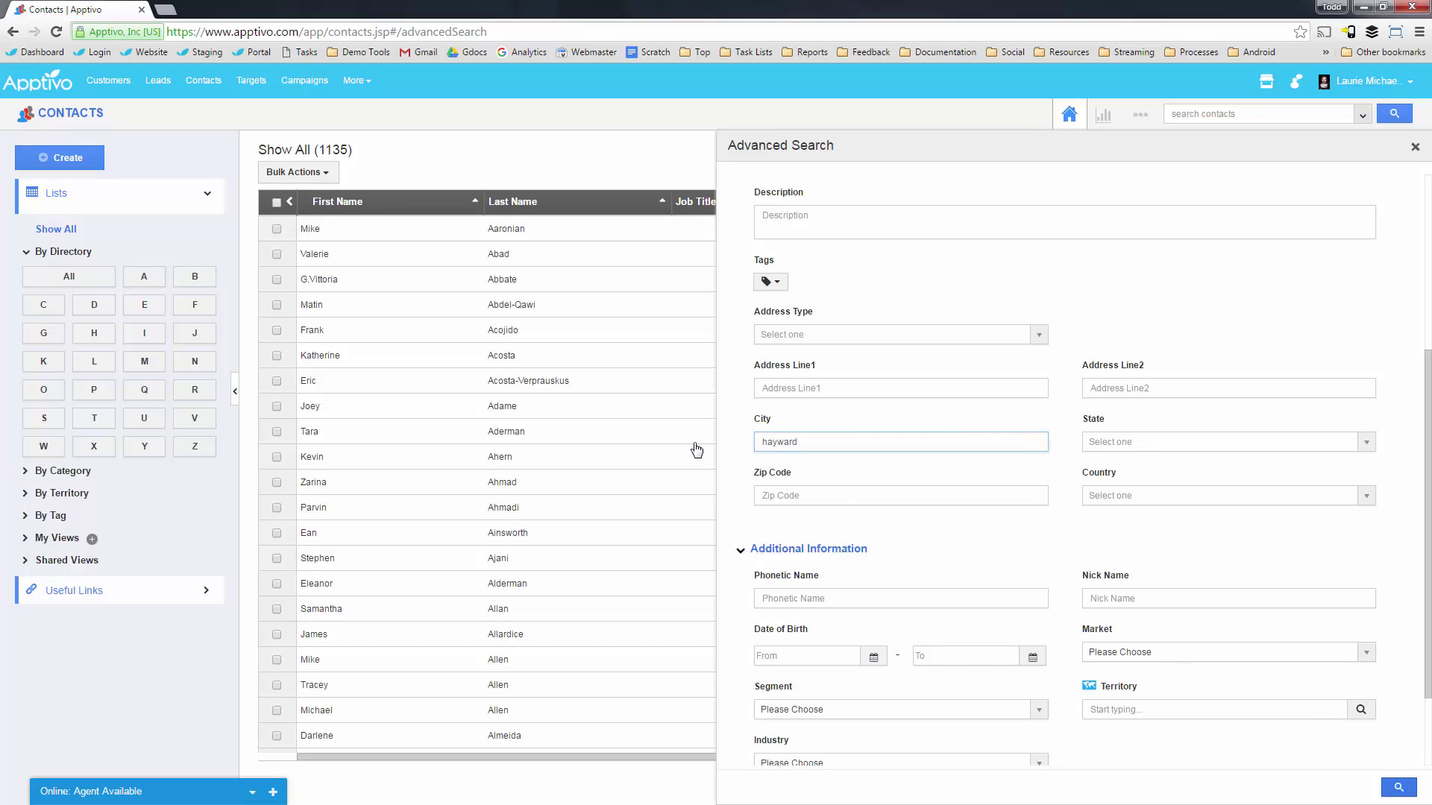
# Select all 81 results and bulk-add them to the New School Contacts target list.
pyautogui.click(278, 207)
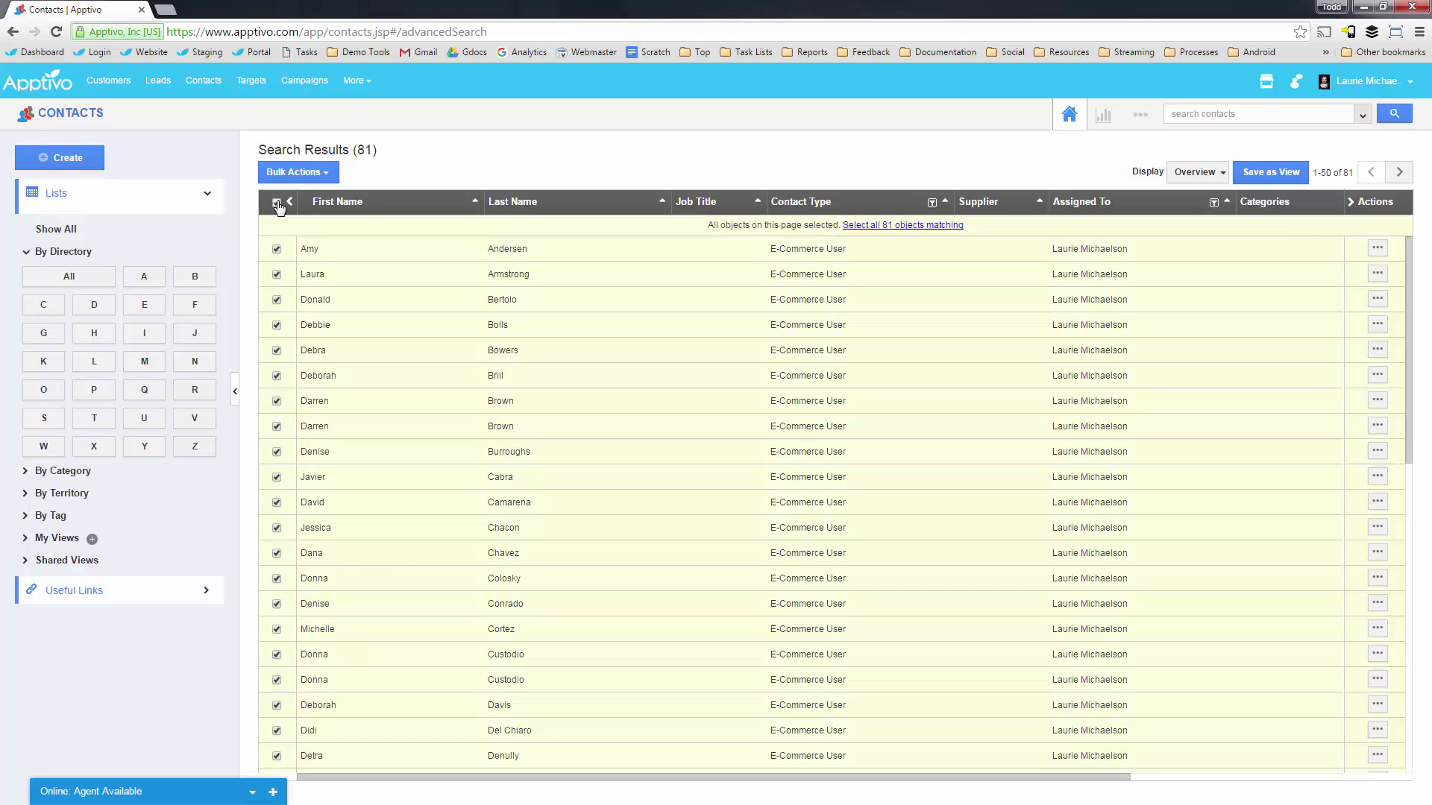
pyautogui.click(917, 226)
pyautogui.click(306, 170)
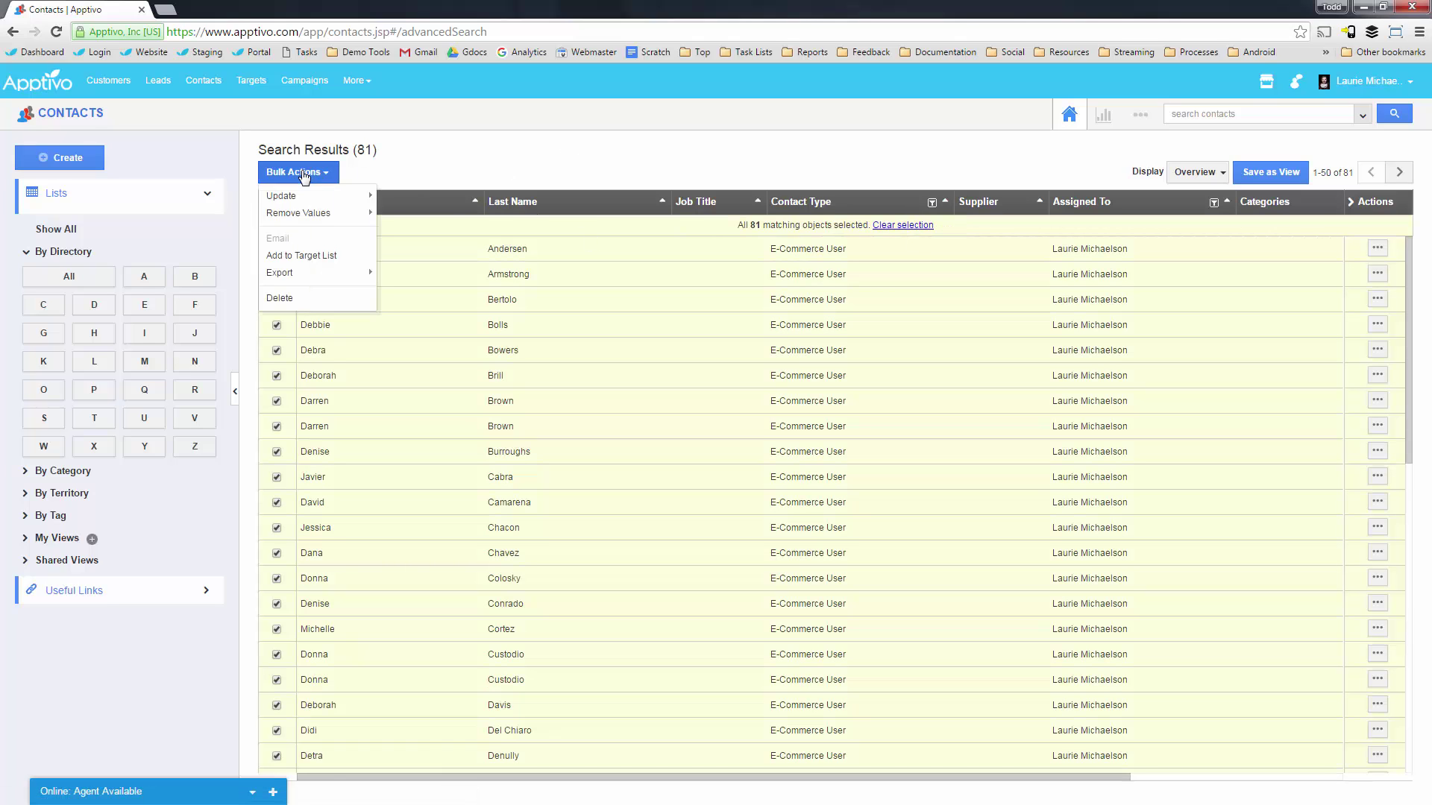
pyautogui.click(306, 253)
pyautogui.click(660, 175)
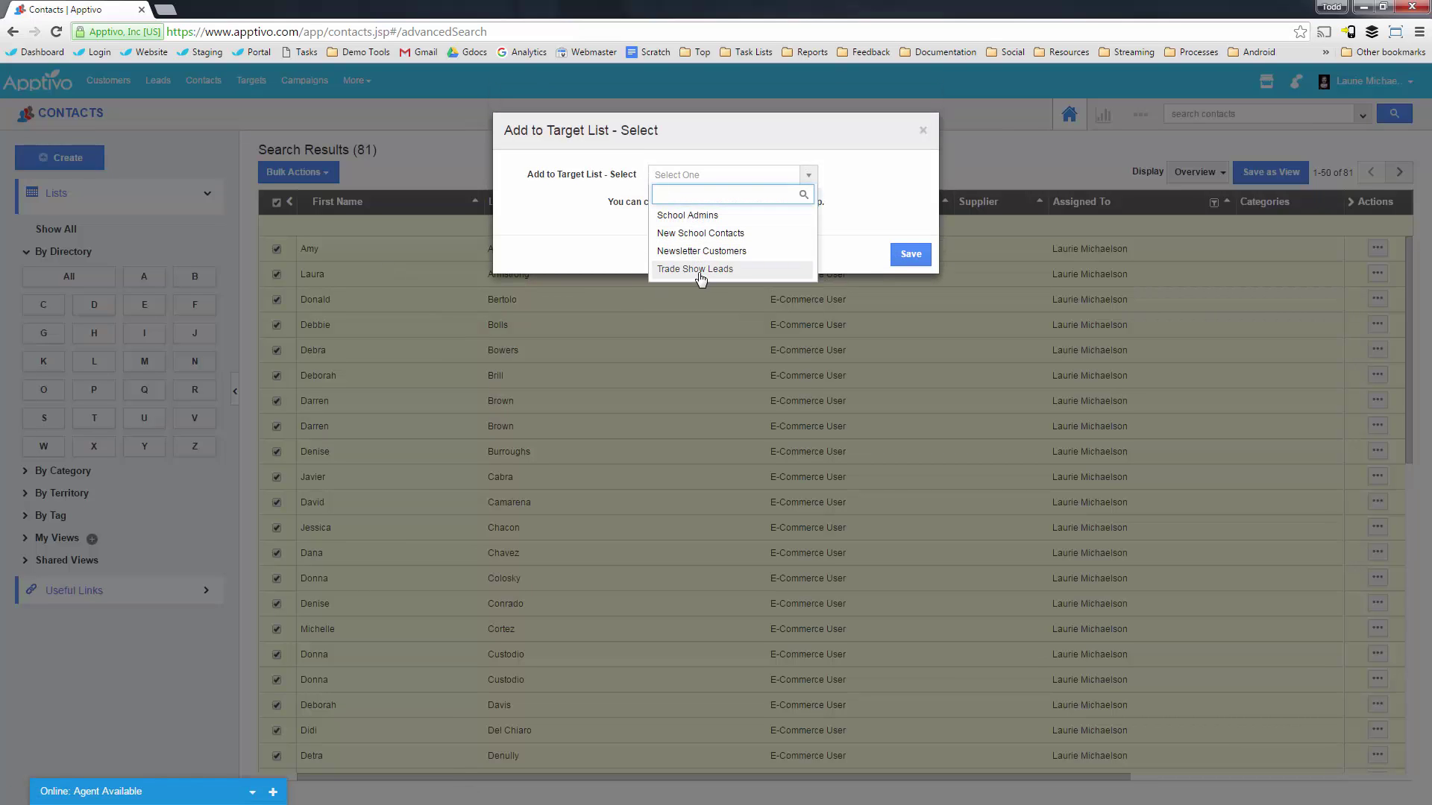
pyautogui.click(706, 240)
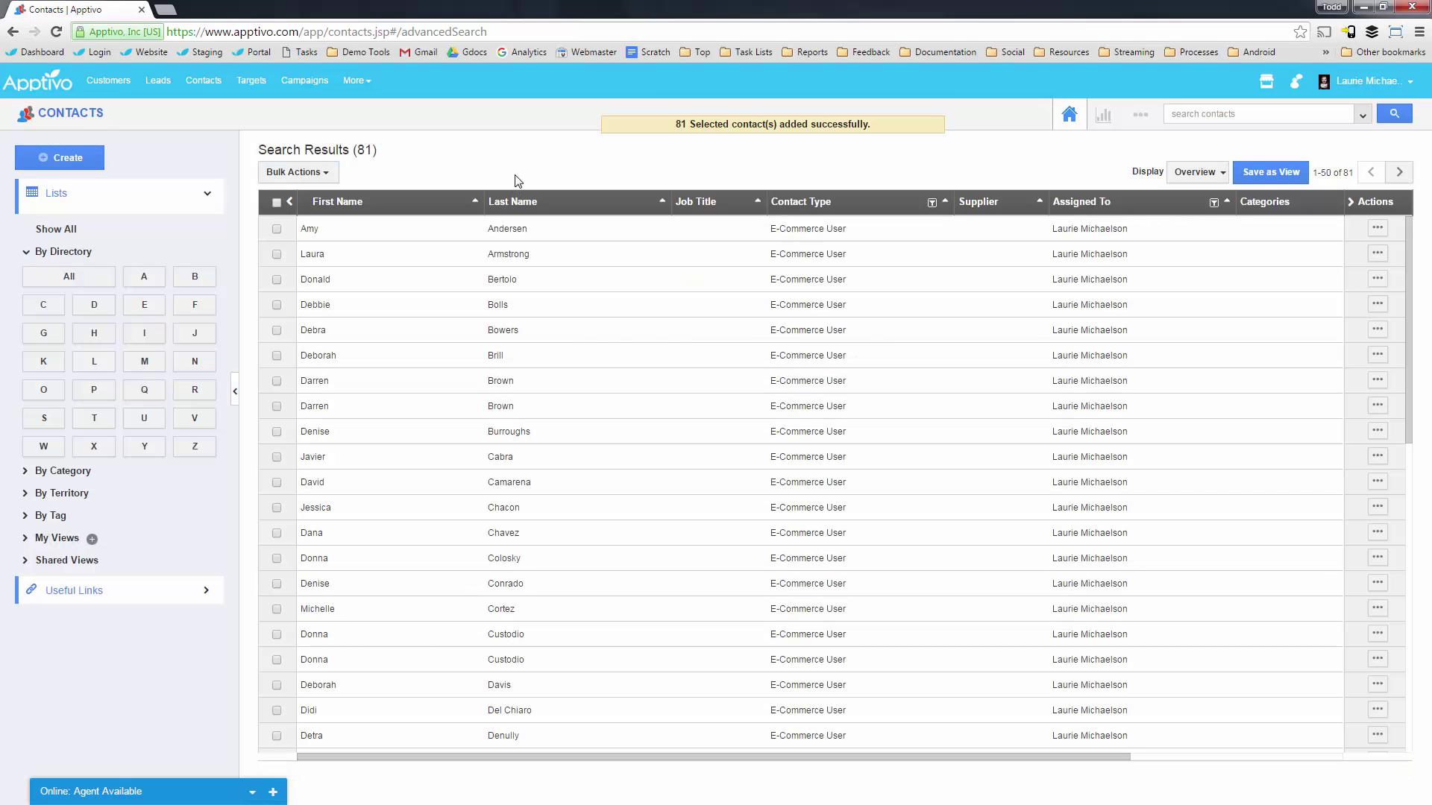
# Go to Campaigns and open the Create dropdown.
pyautogui.click(304, 80)
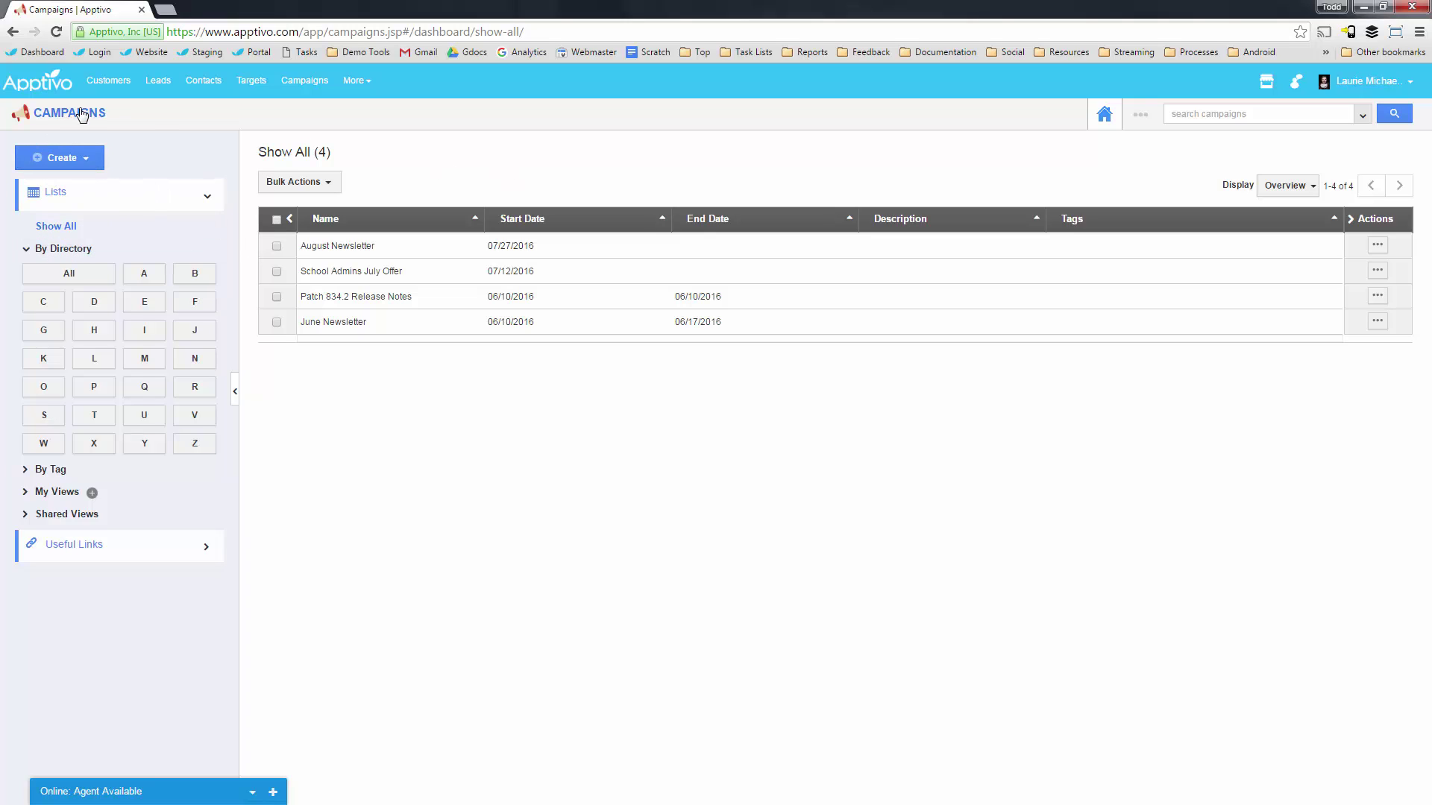
pyautogui.click(65, 158)
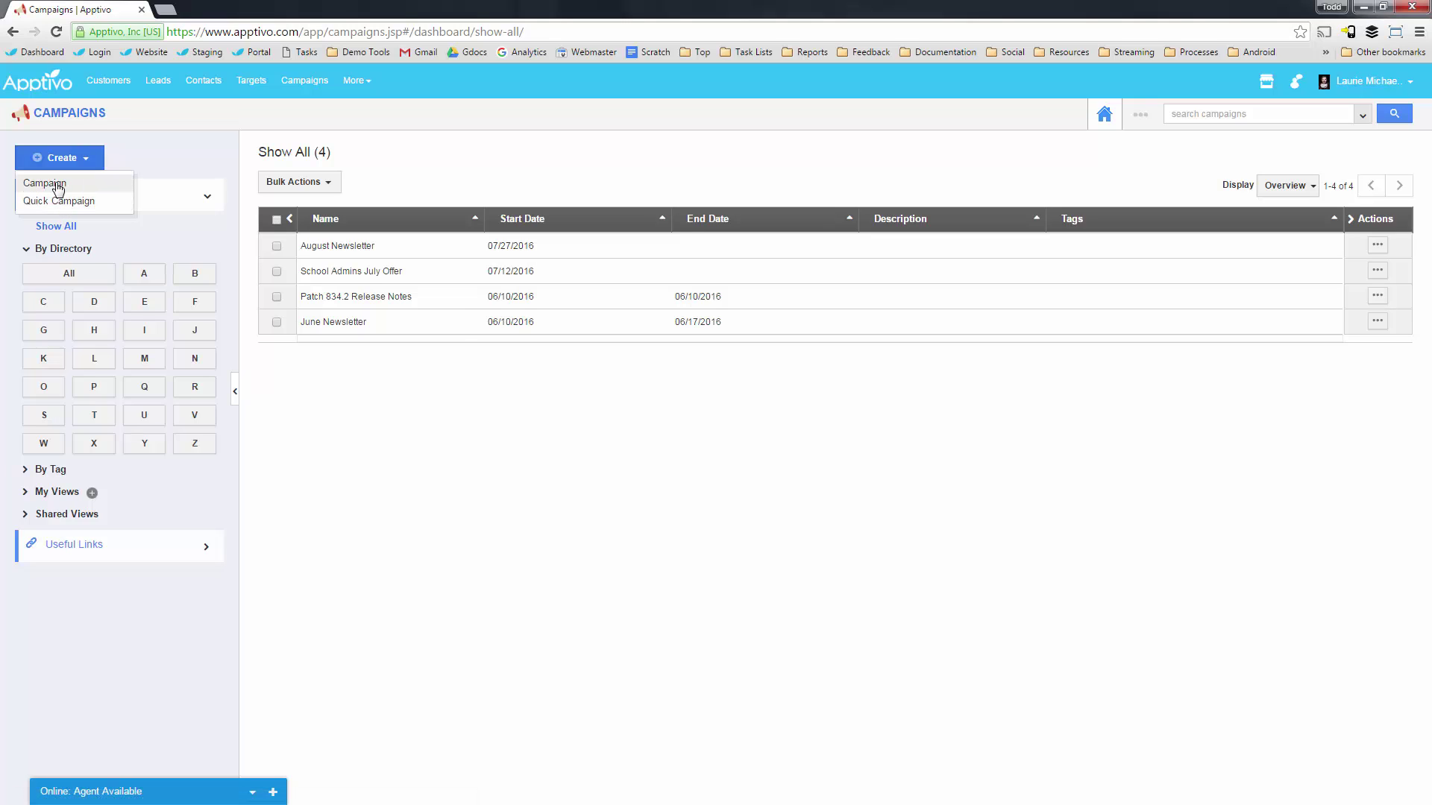
# Start a new campaign named 'Hayways School Notice'.
pyautogui.click(58, 186)
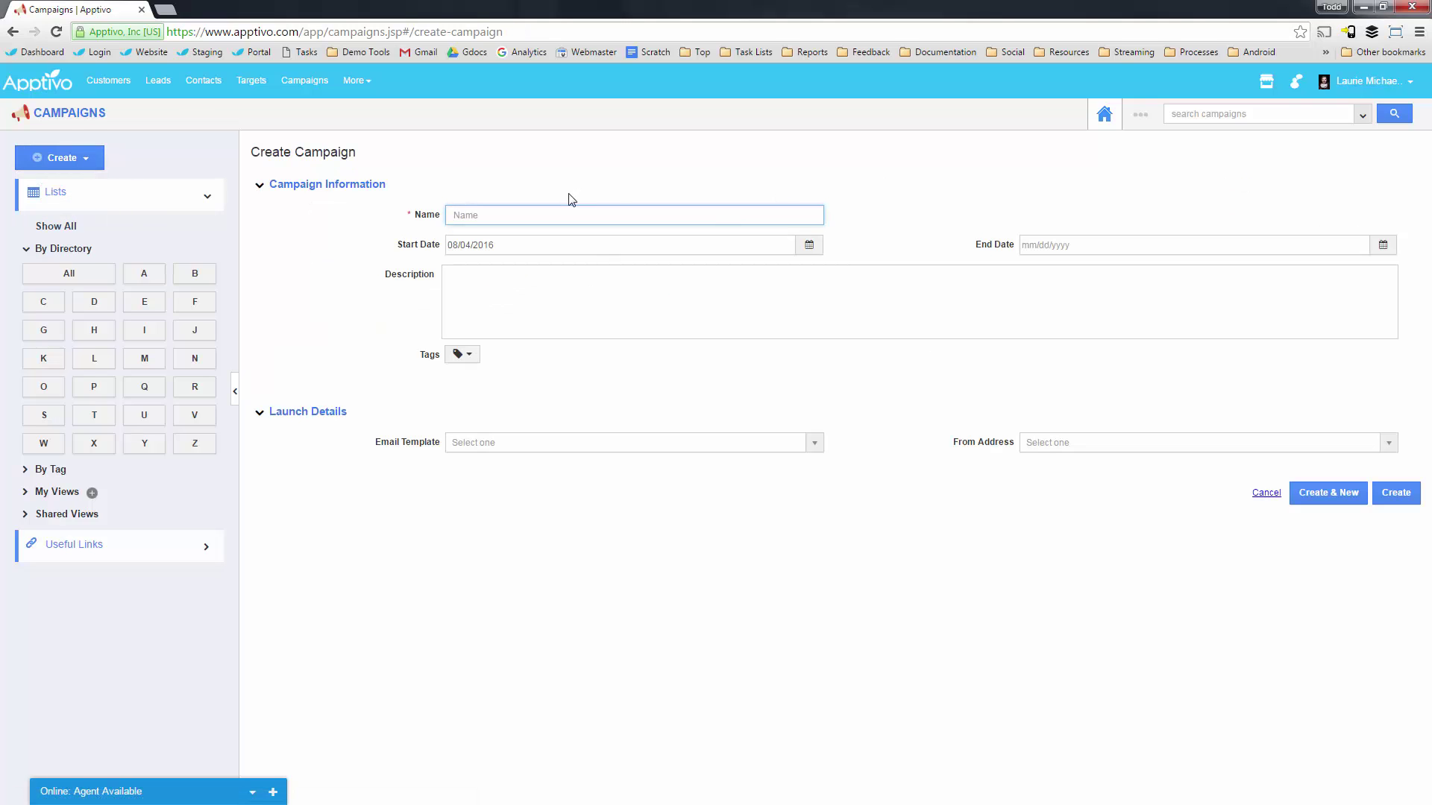
pyautogui.write('Hayways School Notice')
pyautogui.click(671, 144)
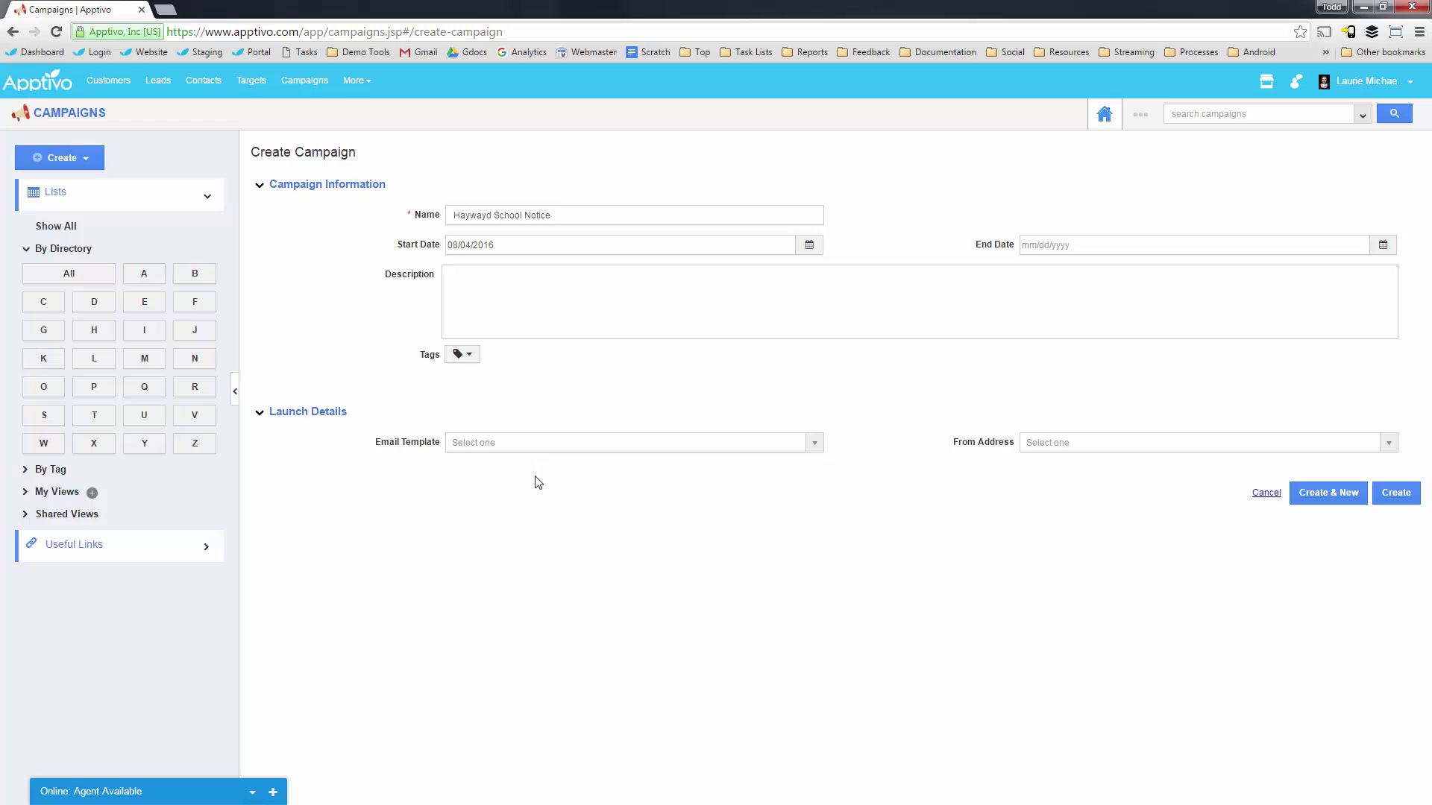
# Check the Email Template and From Address choices, leaving both unset.
pyautogui.click(534, 446)
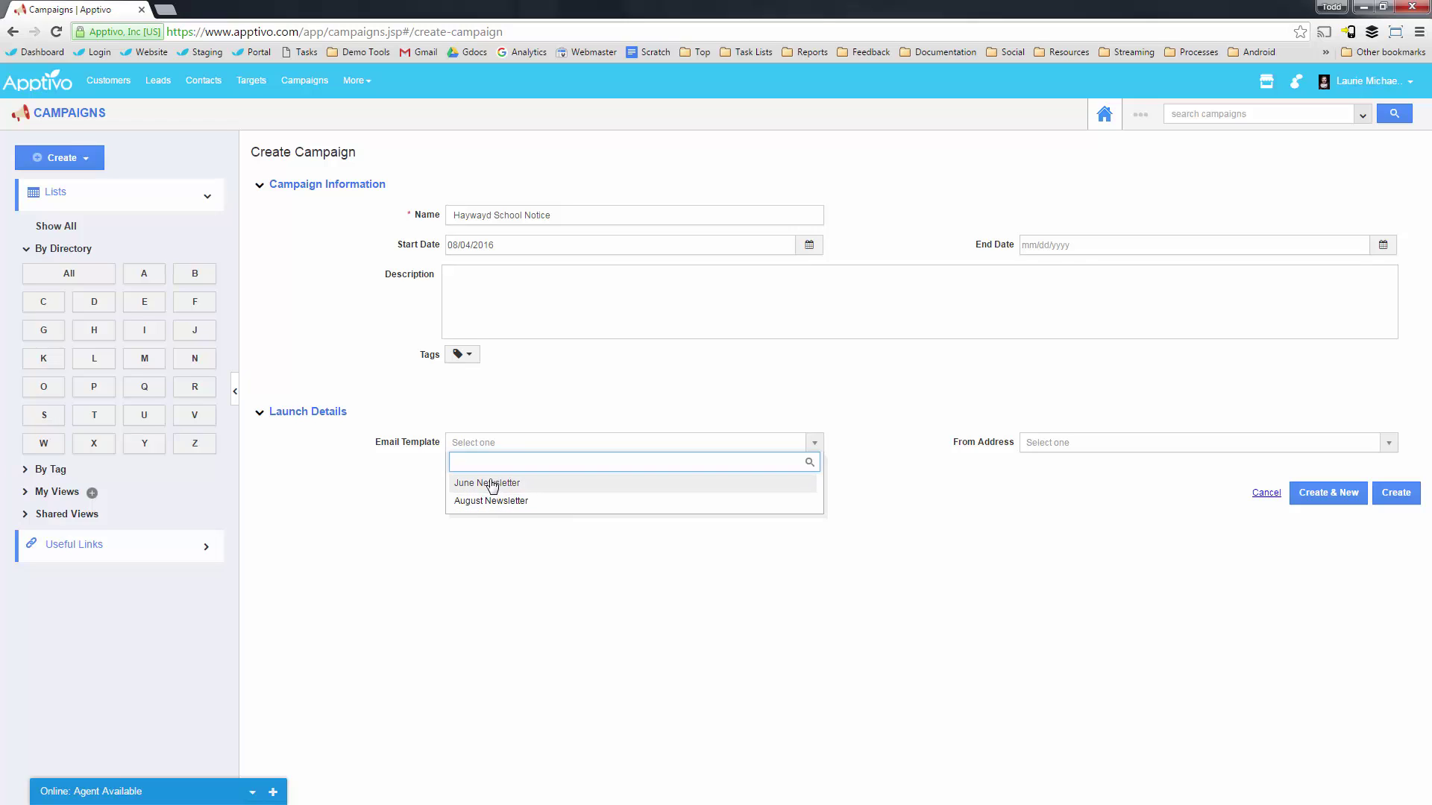
pyautogui.click(1051, 445)
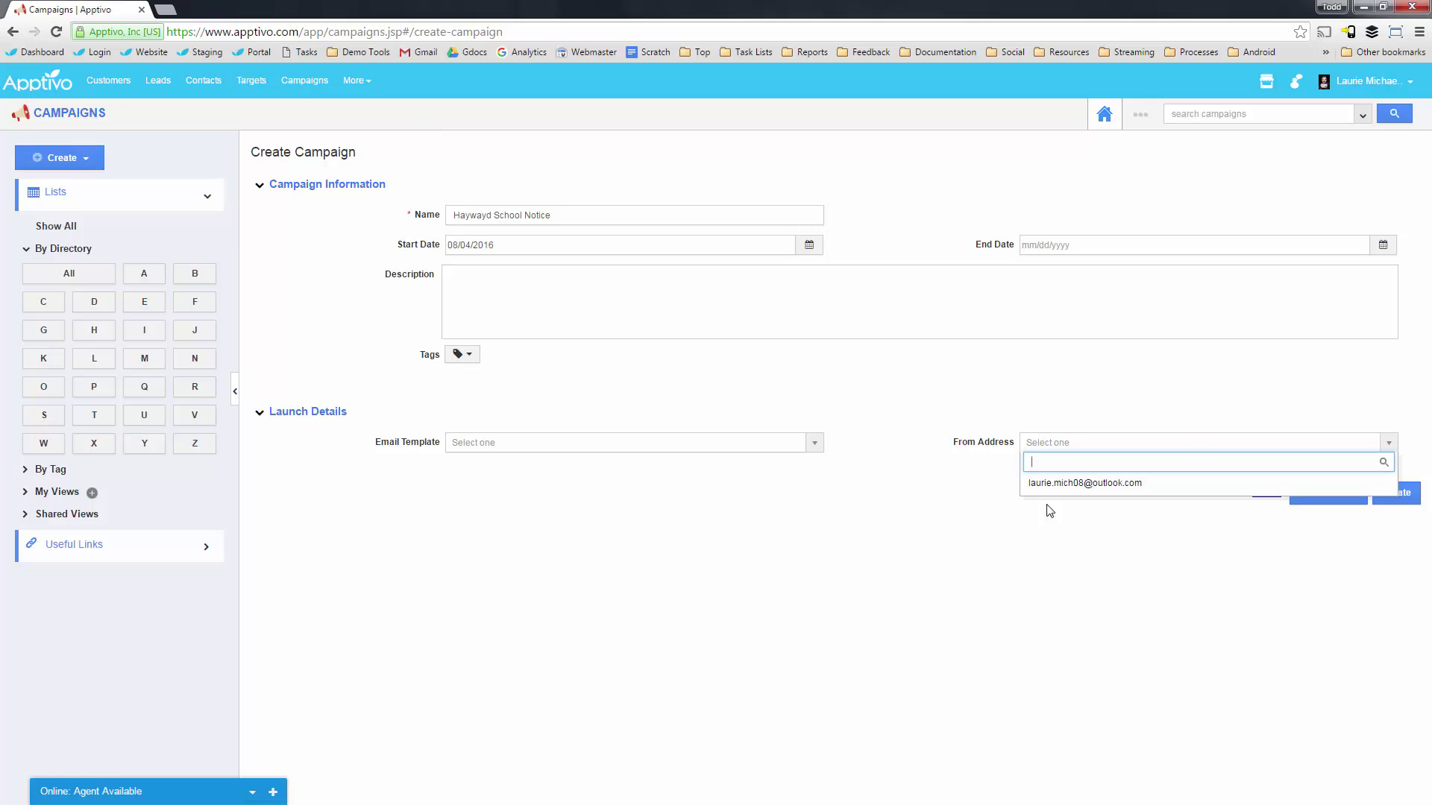
pyautogui.click(357, 82)
# Open the Teams app and cancel a new-team dialog without saving.
pyautogui.moveTo(393, 173)
pyautogui.click(495, 230)
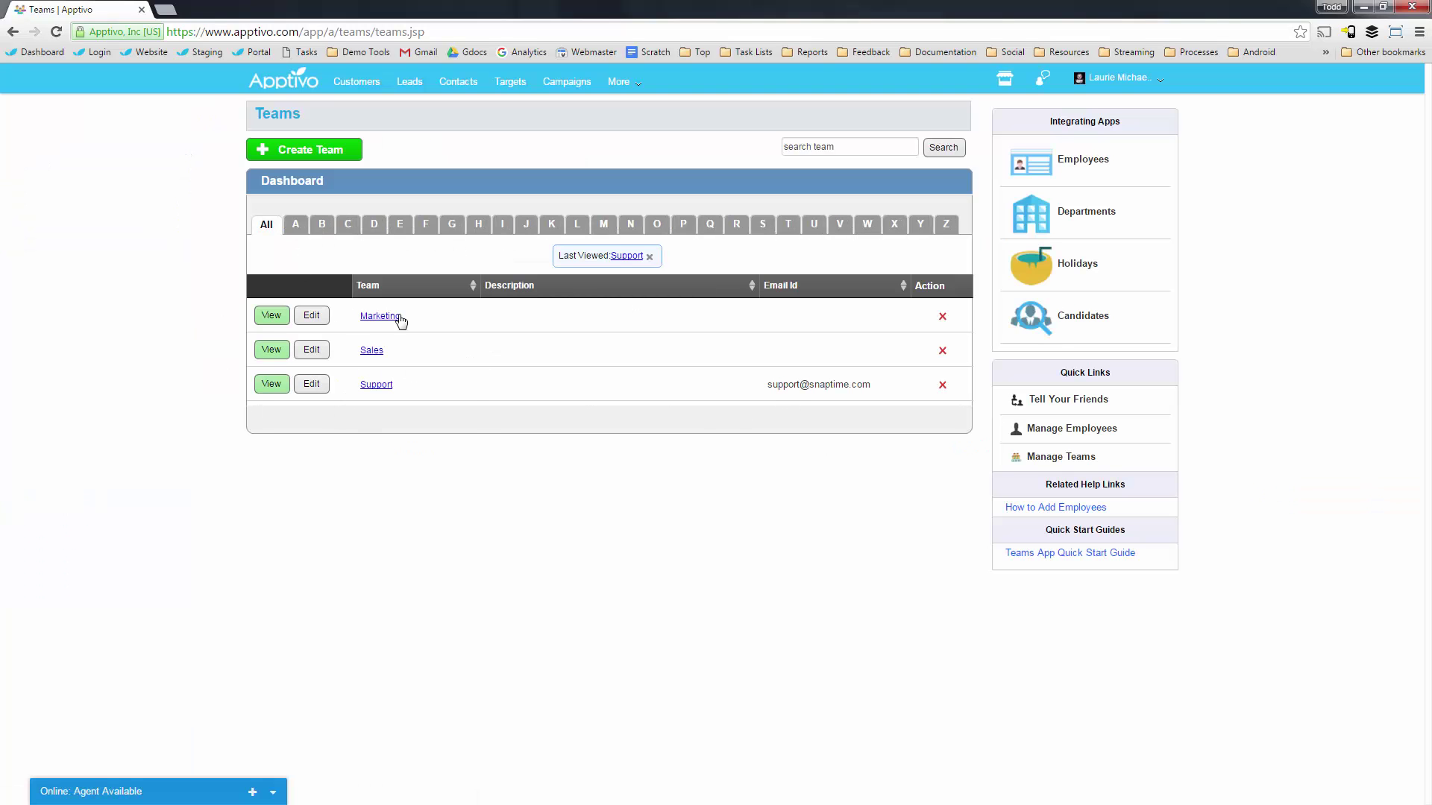
pyautogui.click(311, 150)
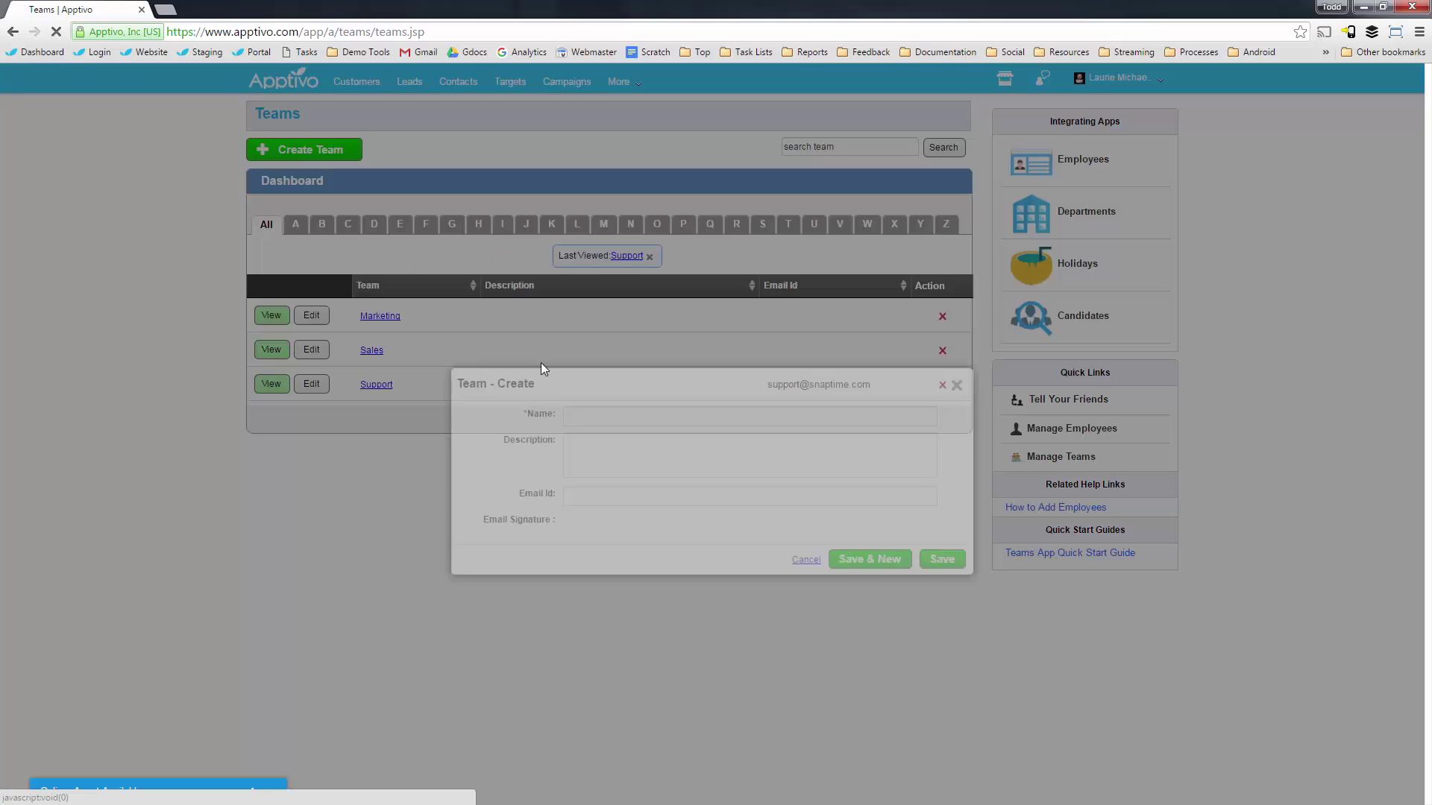
pyautogui.click(585, 416)
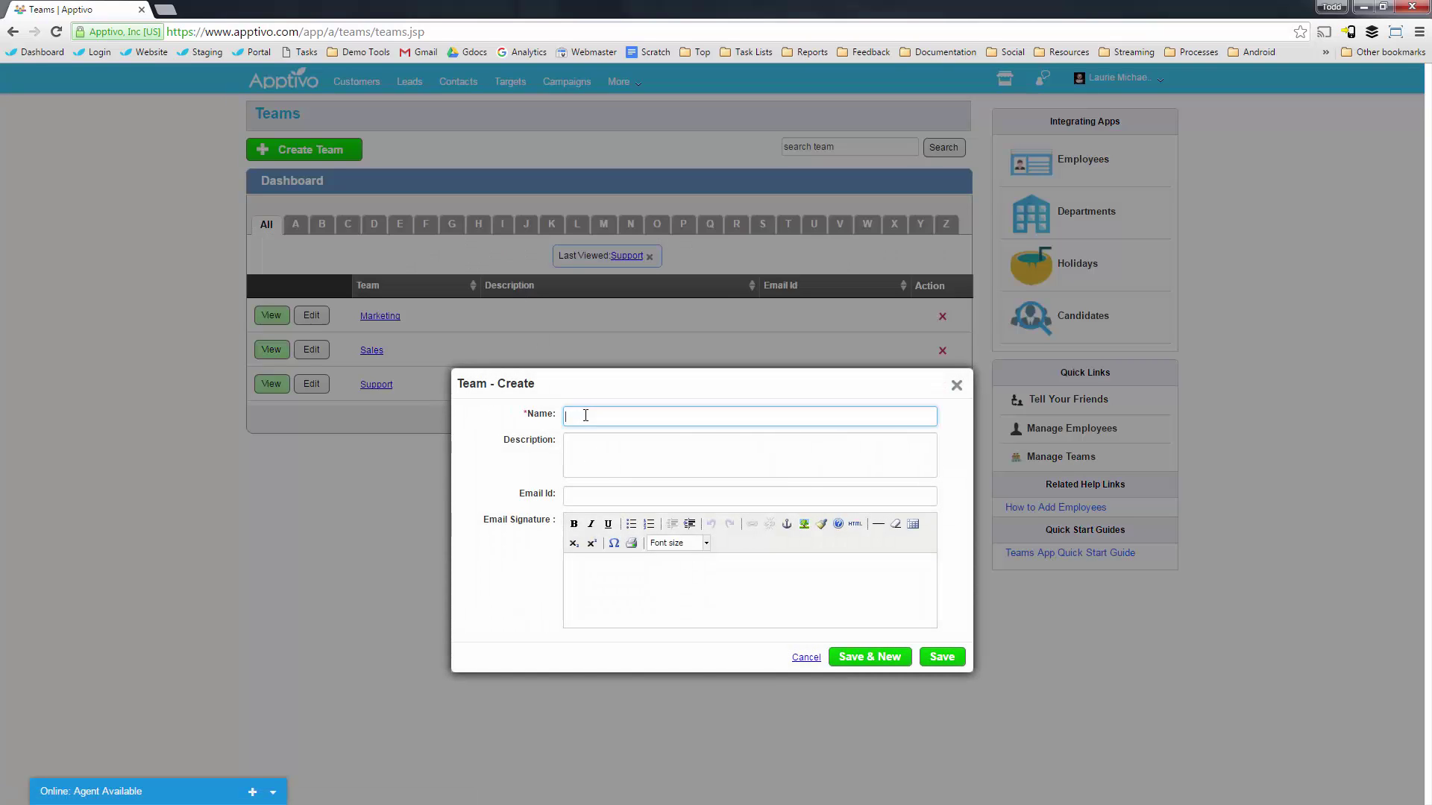
pyautogui.click(956, 385)
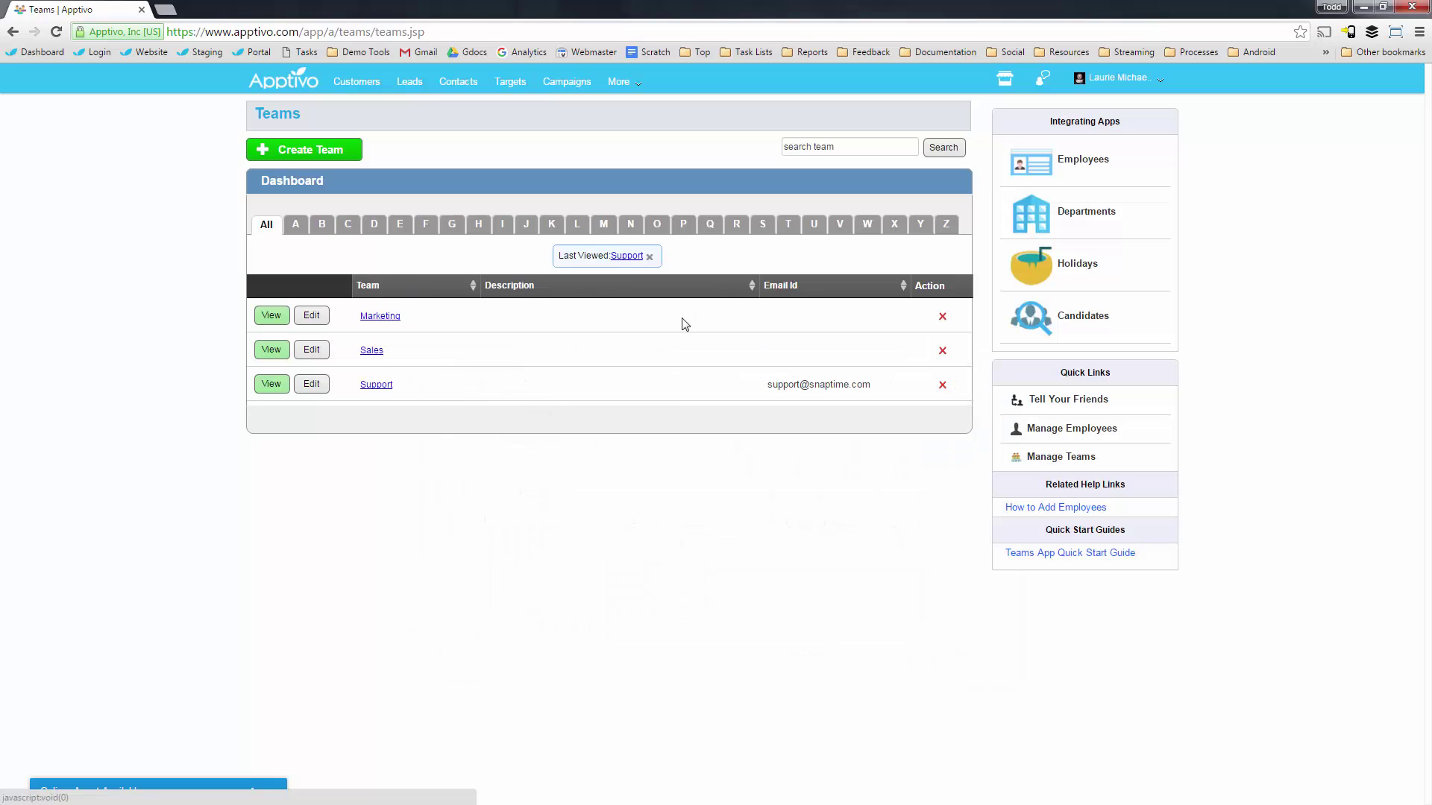
# Enter a team email address for the Marketing team and save it.
pyautogui.click(311, 316)
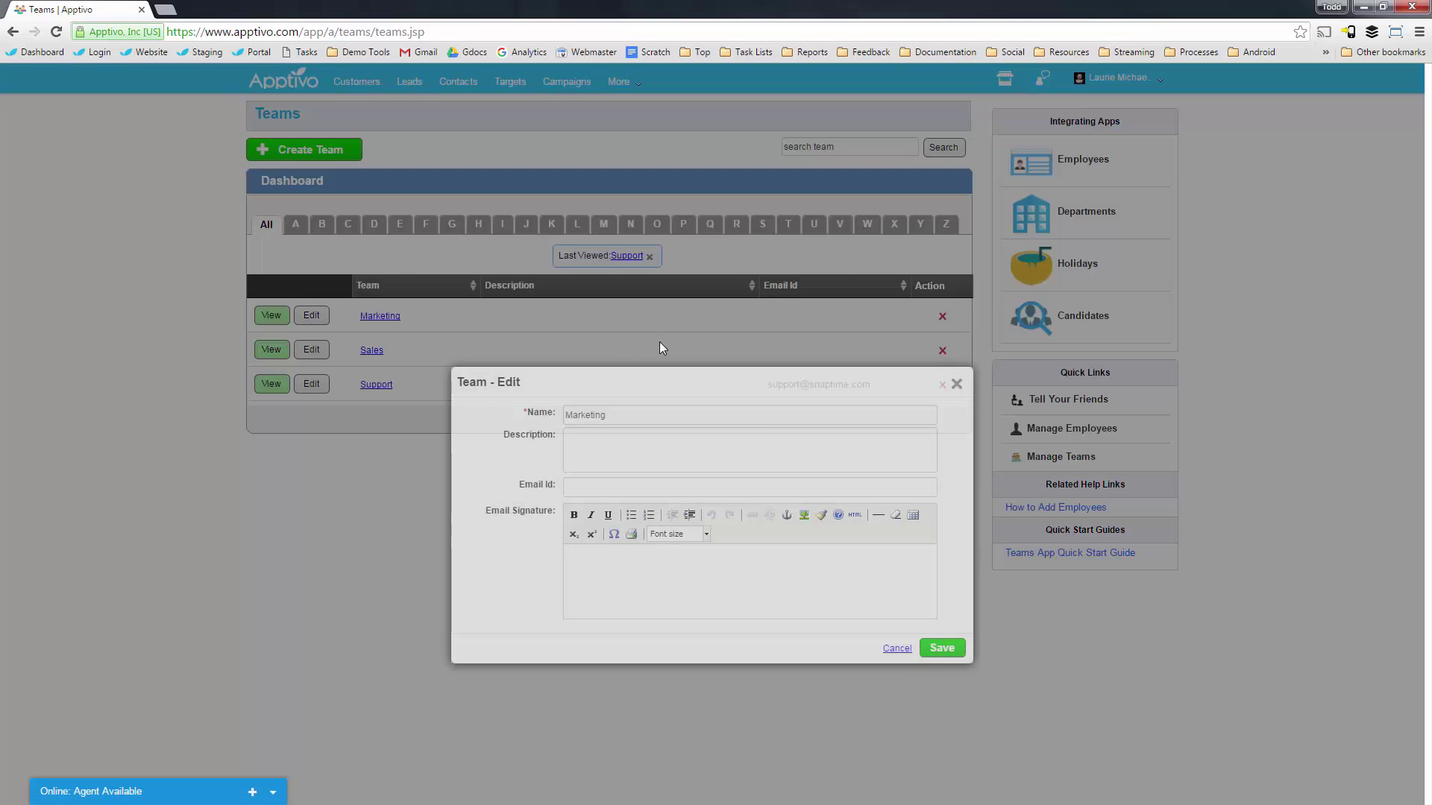
pyautogui.click(624, 483)
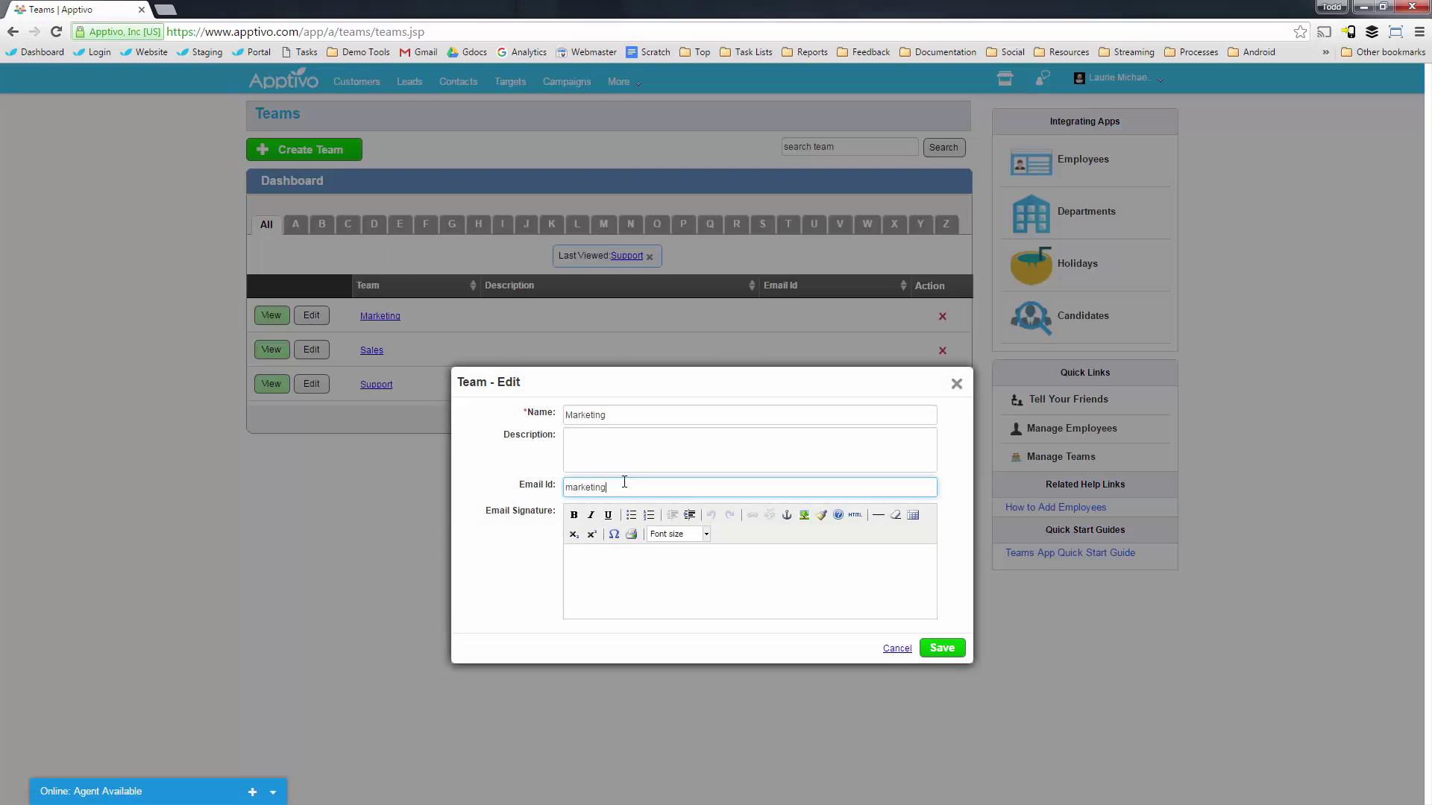
pyautogui.click(938, 648)
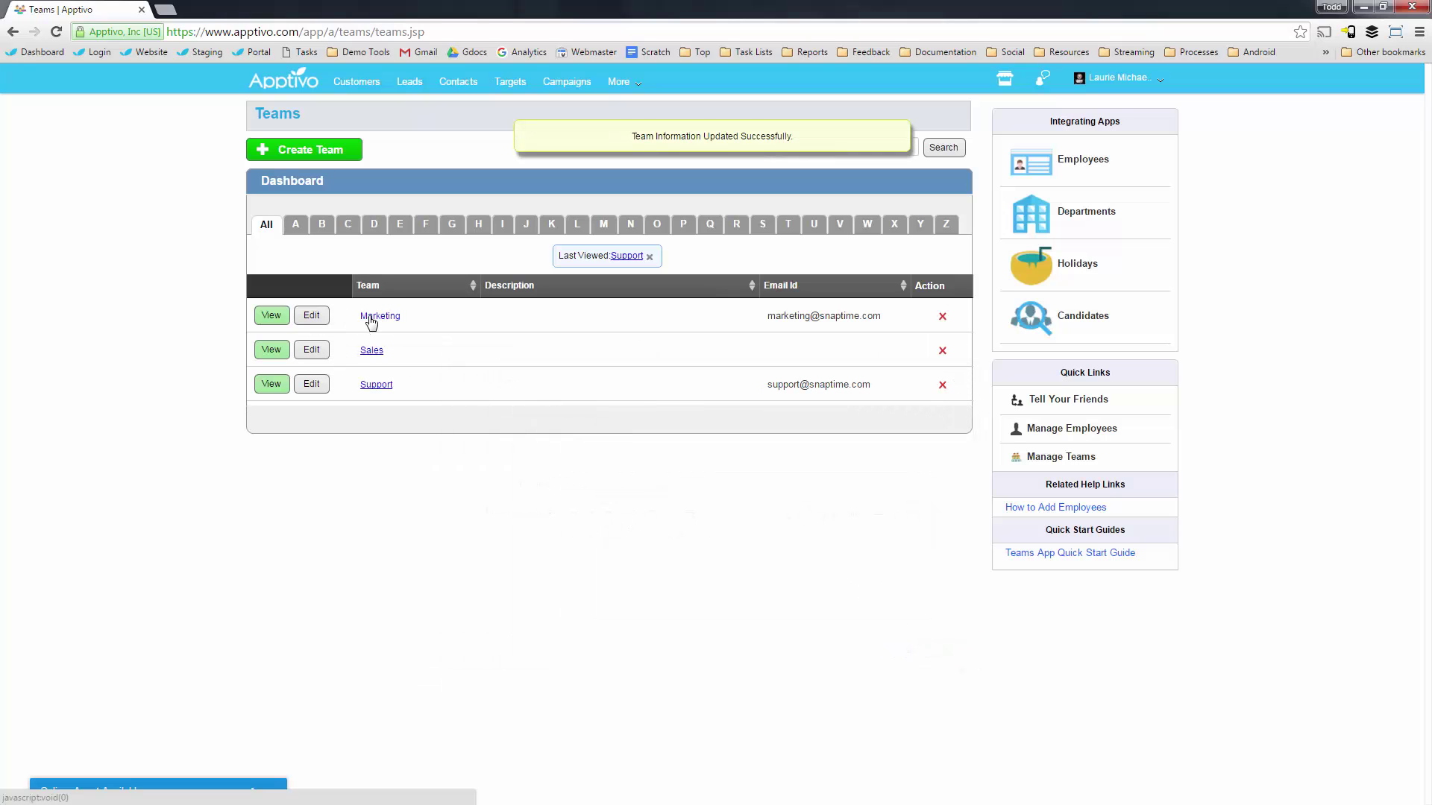
# View the Marketing team's details, then return to the Campaigns list.
pyautogui.click(370, 318)
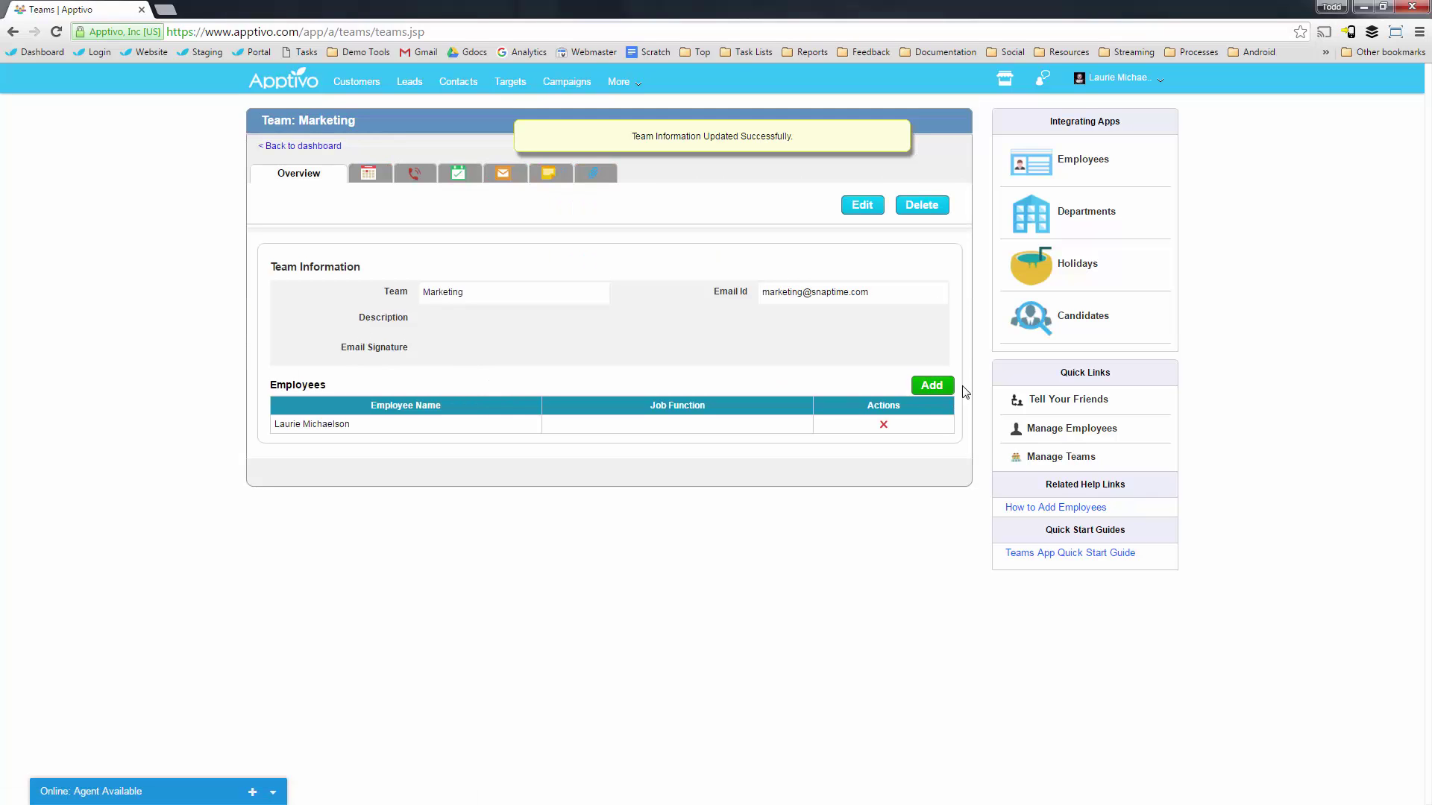
pyautogui.moveTo(332, 423); pyautogui.dragTo(274, 423)
pyautogui.click(254, 316)
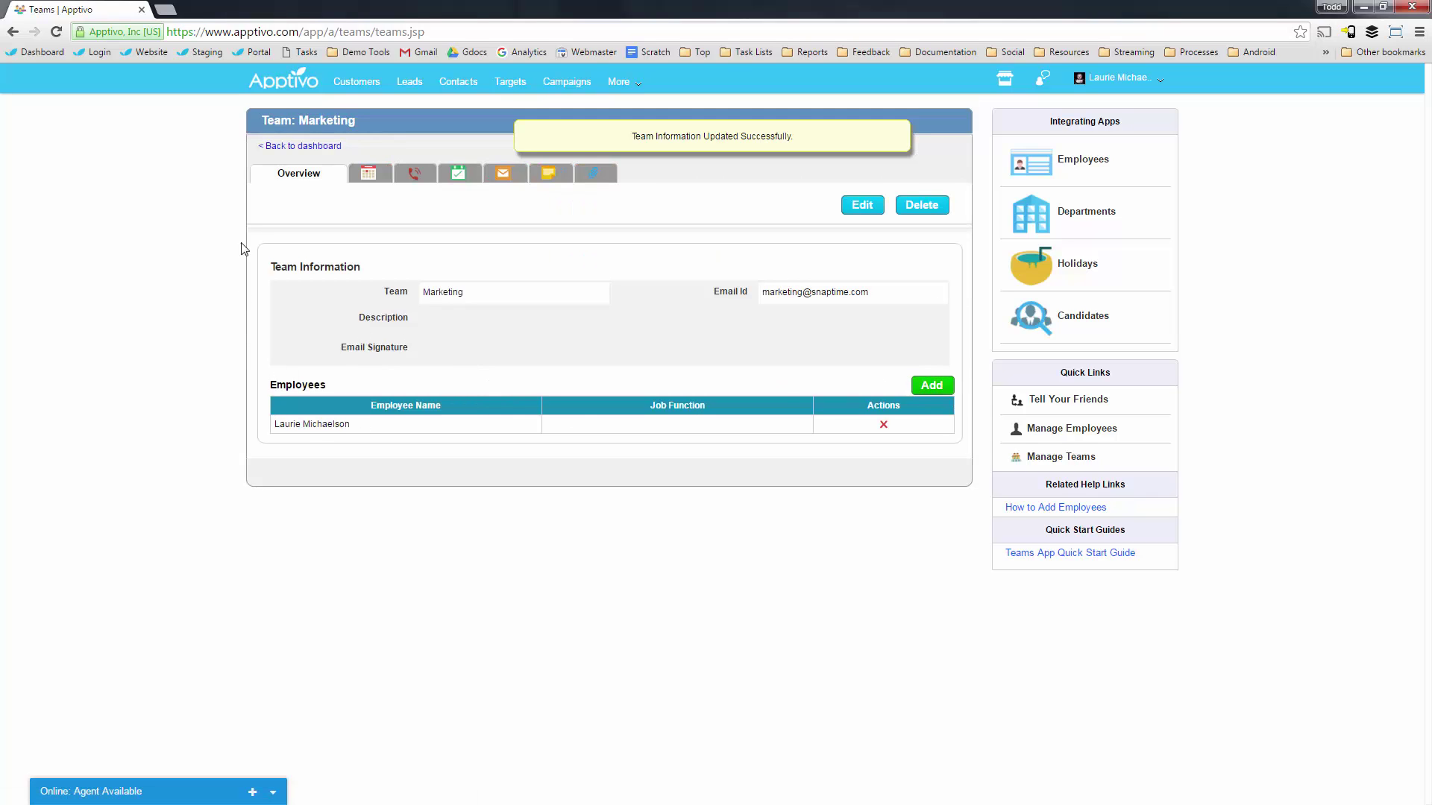
pyautogui.click(290, 146)
pyautogui.click(557, 86)
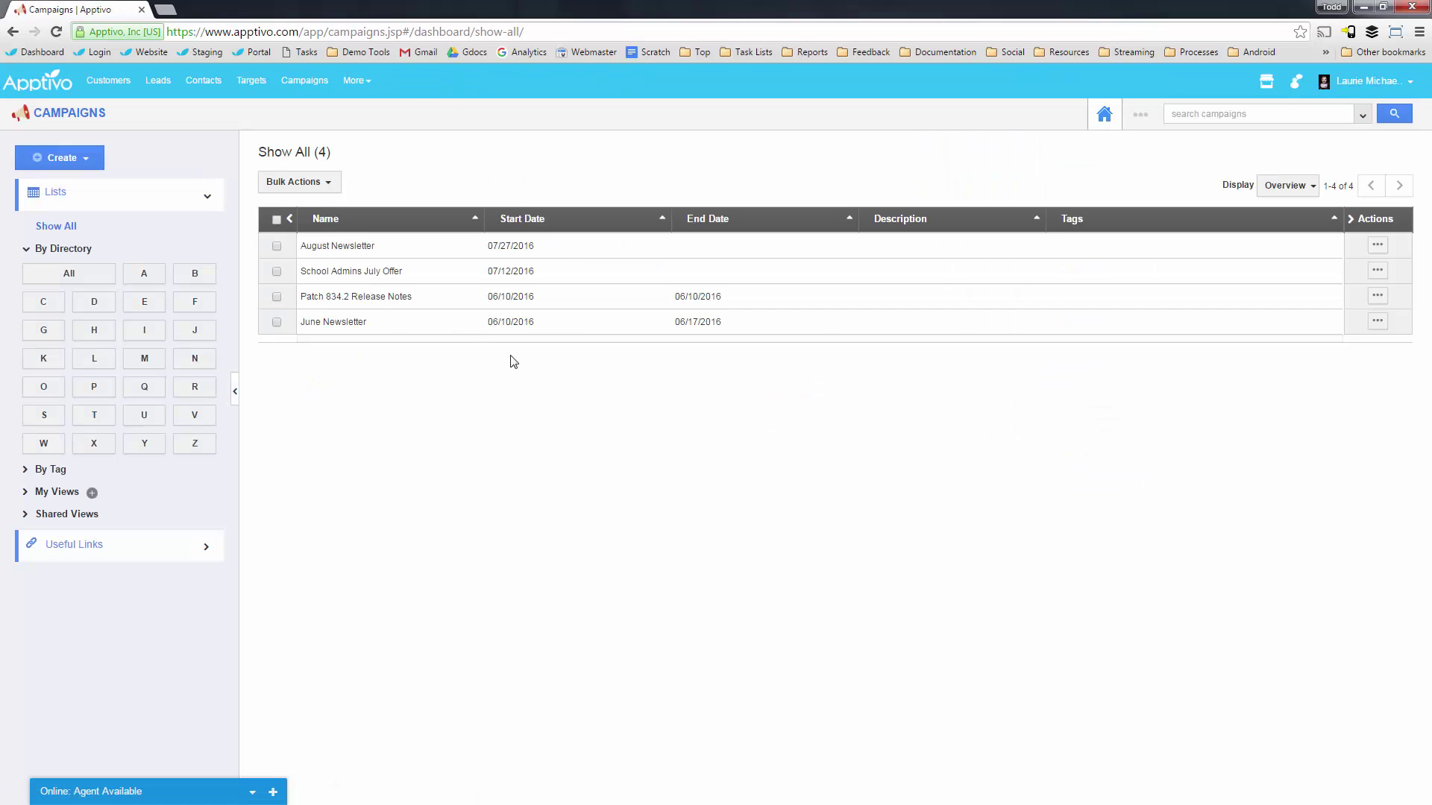
# Open a blank Create Campaign form and reload the page.
pyautogui.click(66, 161)
pyautogui.click(87, 184)
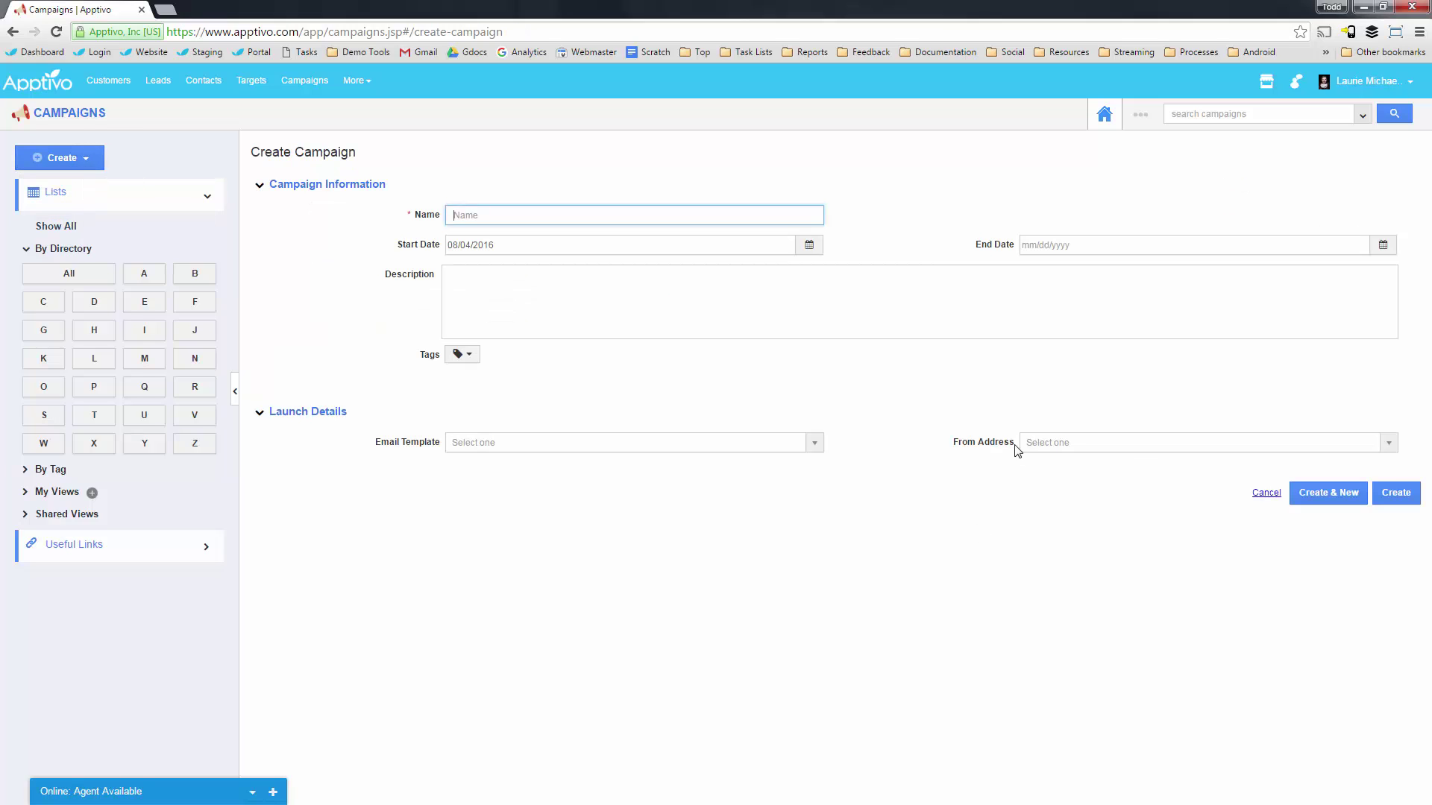
pyautogui.click(1038, 444)
pyautogui.click(1081, 413)
pyautogui.click(1078, 409)
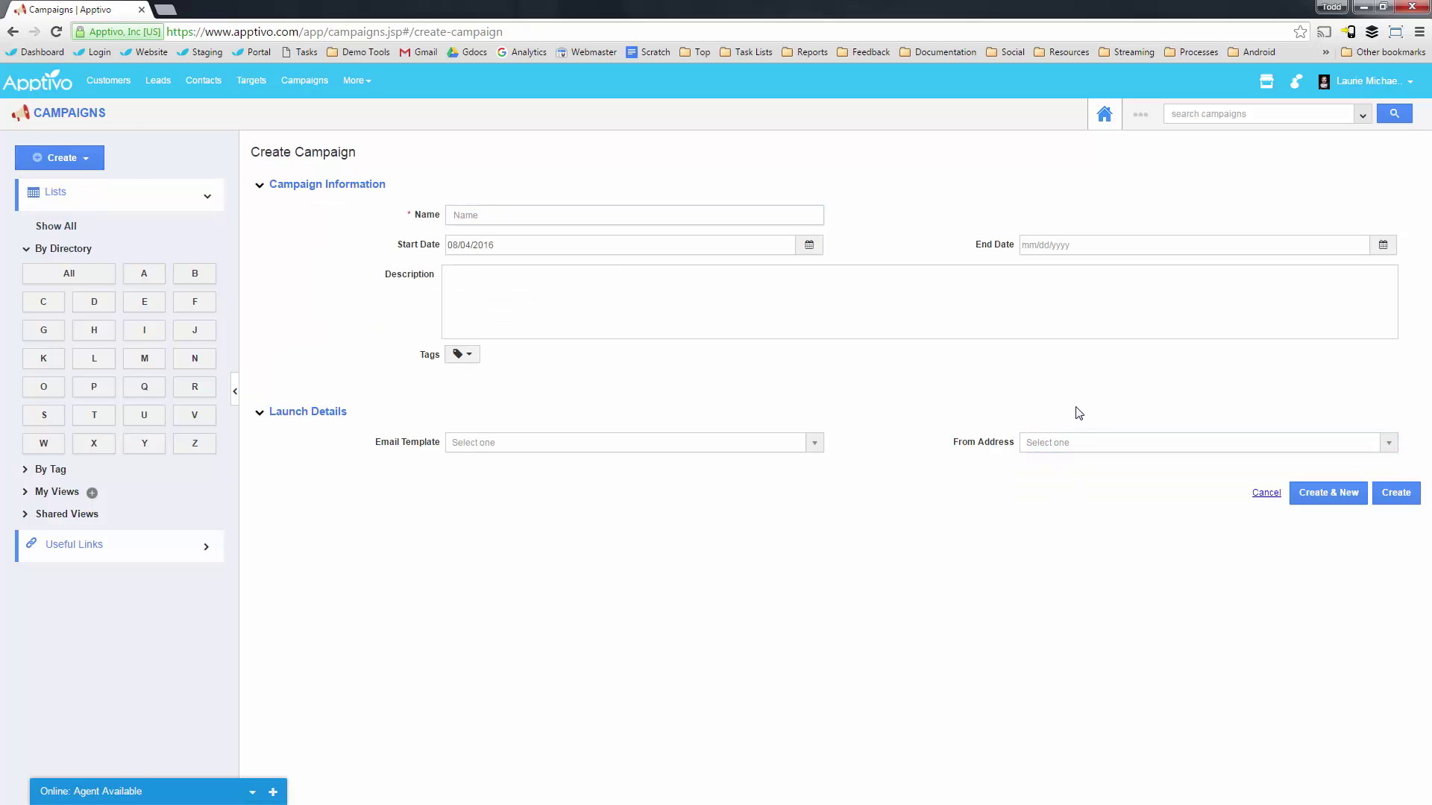
pyautogui.press('F5')
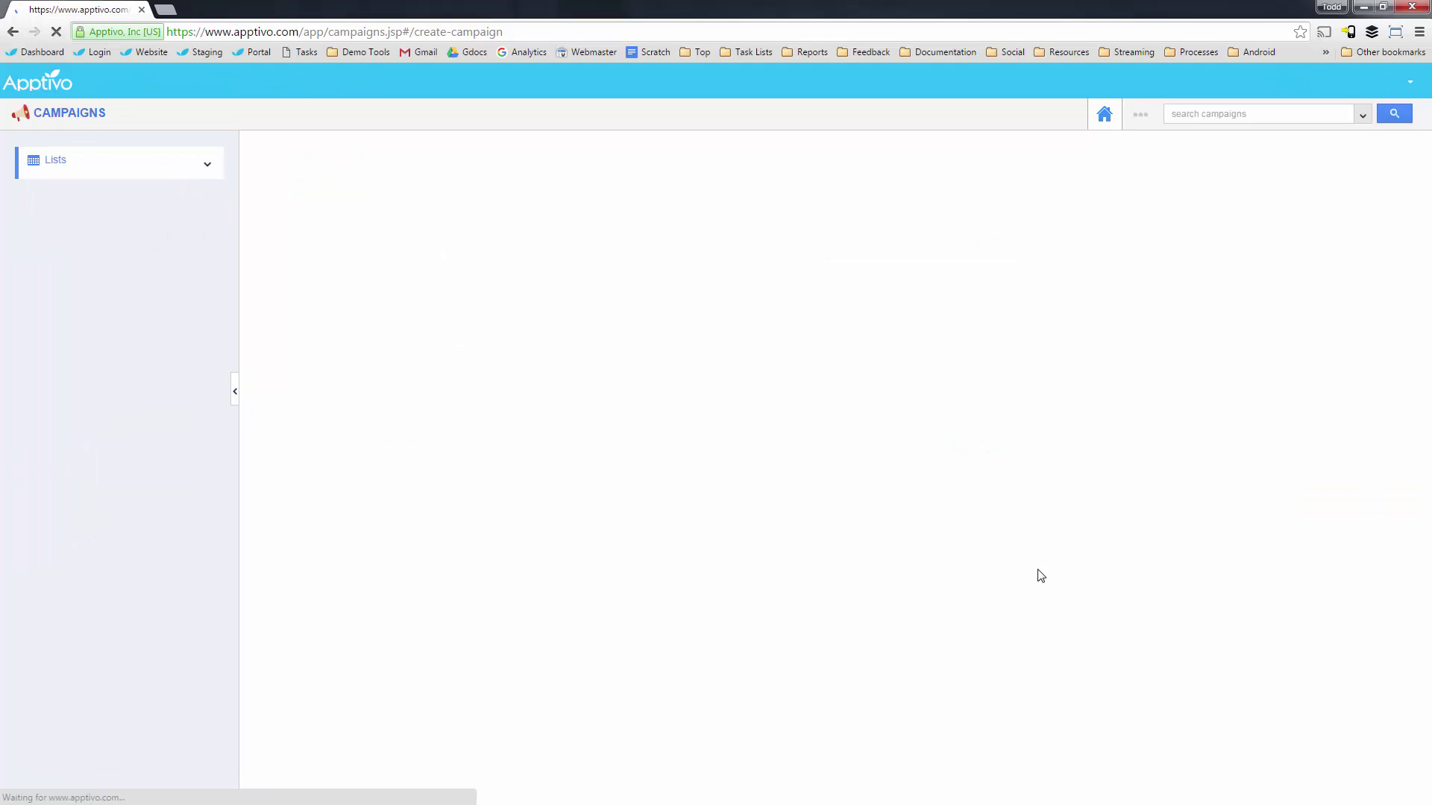
# Check the From Address and Email Template choices, then open the More options.
pyautogui.click(1064, 446)
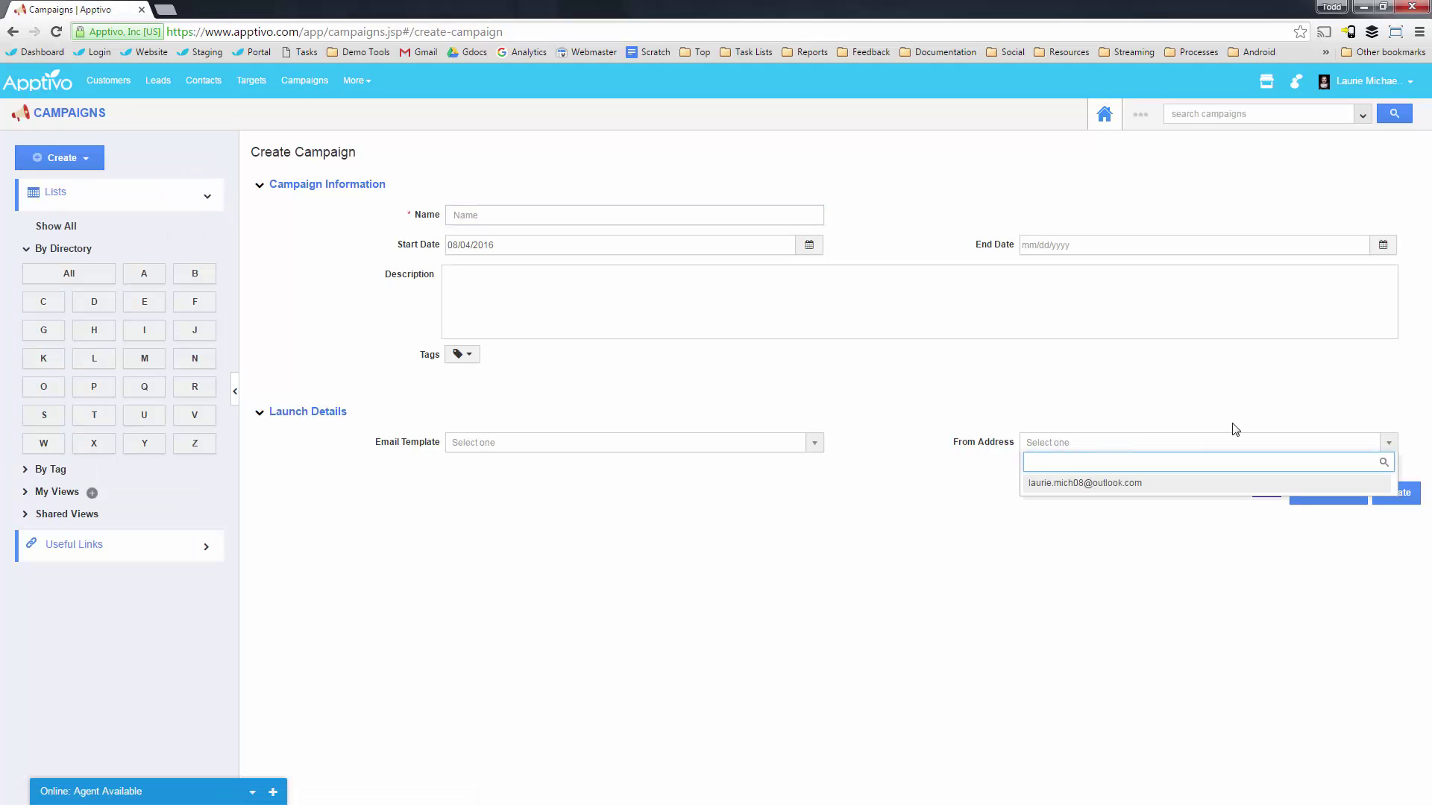
pyautogui.click(1202, 386)
pyautogui.rightClick(516, 142)
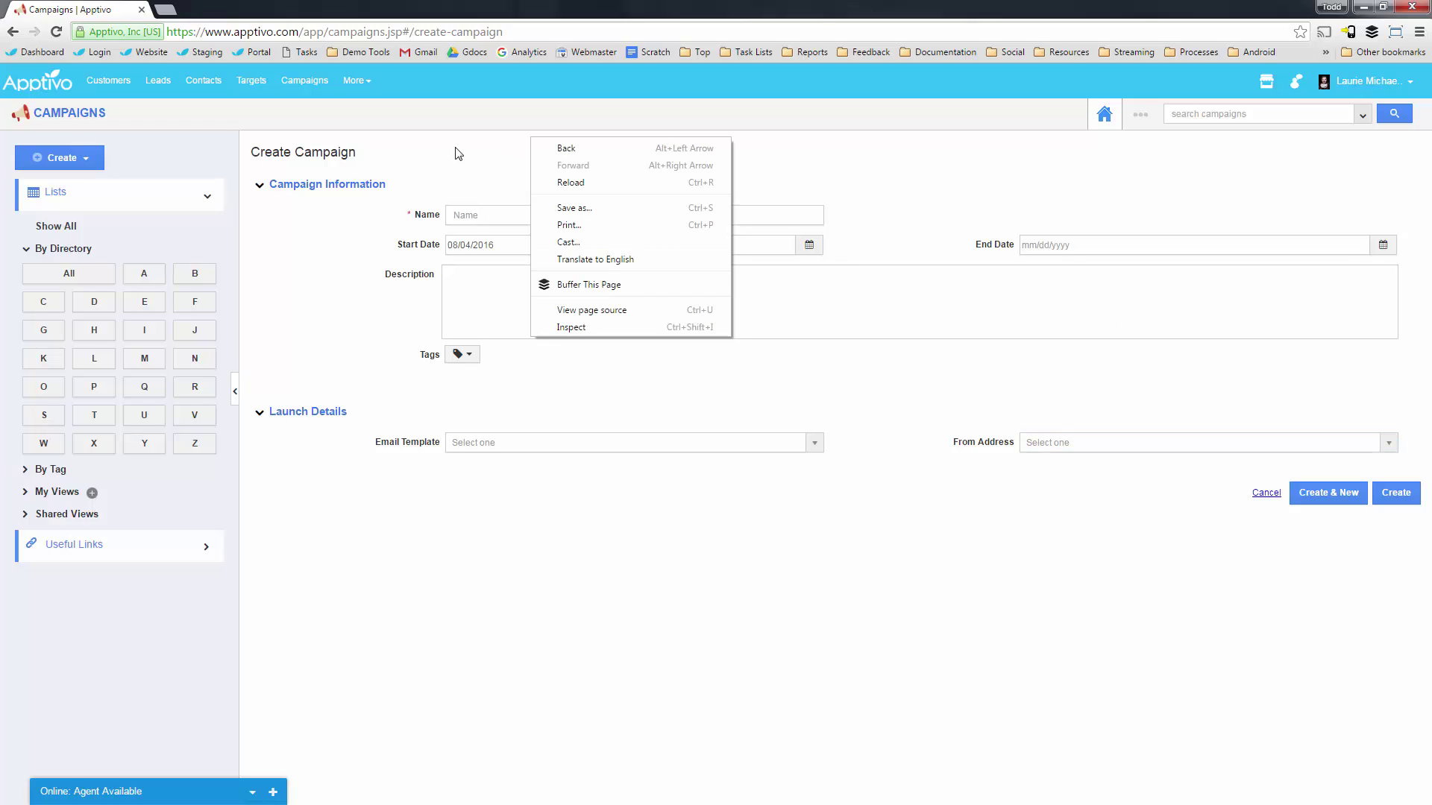
pyautogui.press('Escape')
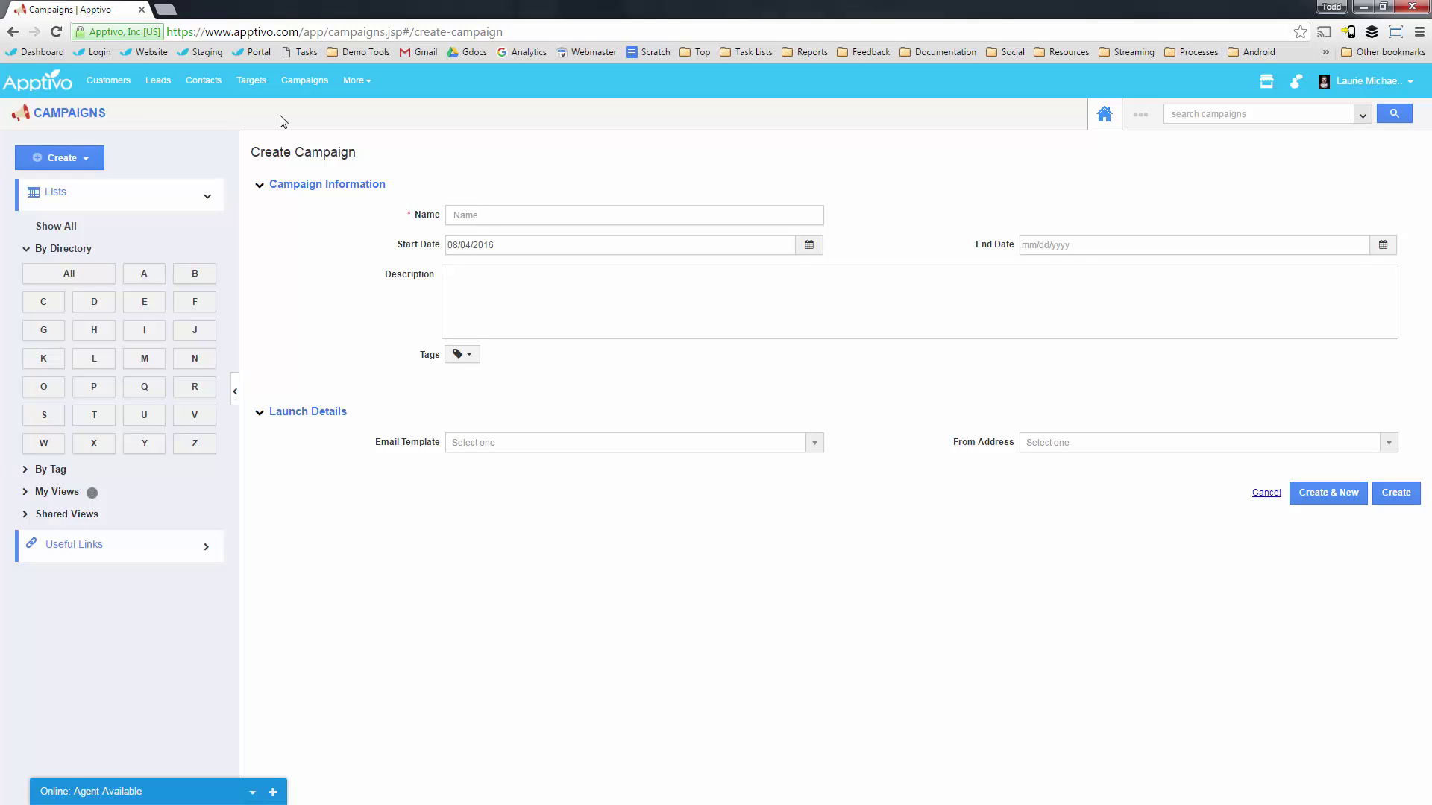
pyautogui.click(1102, 447)
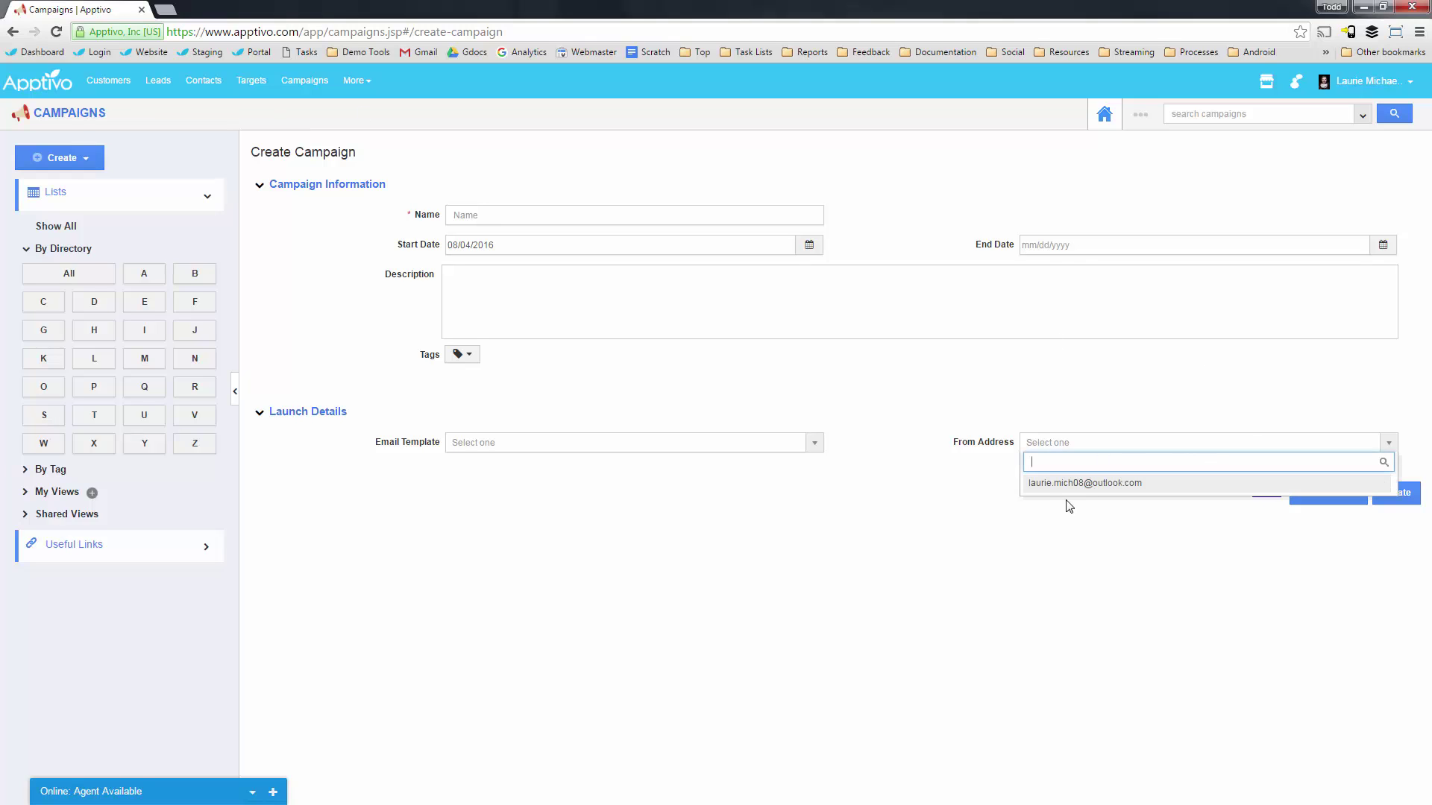
pyautogui.click(626, 445)
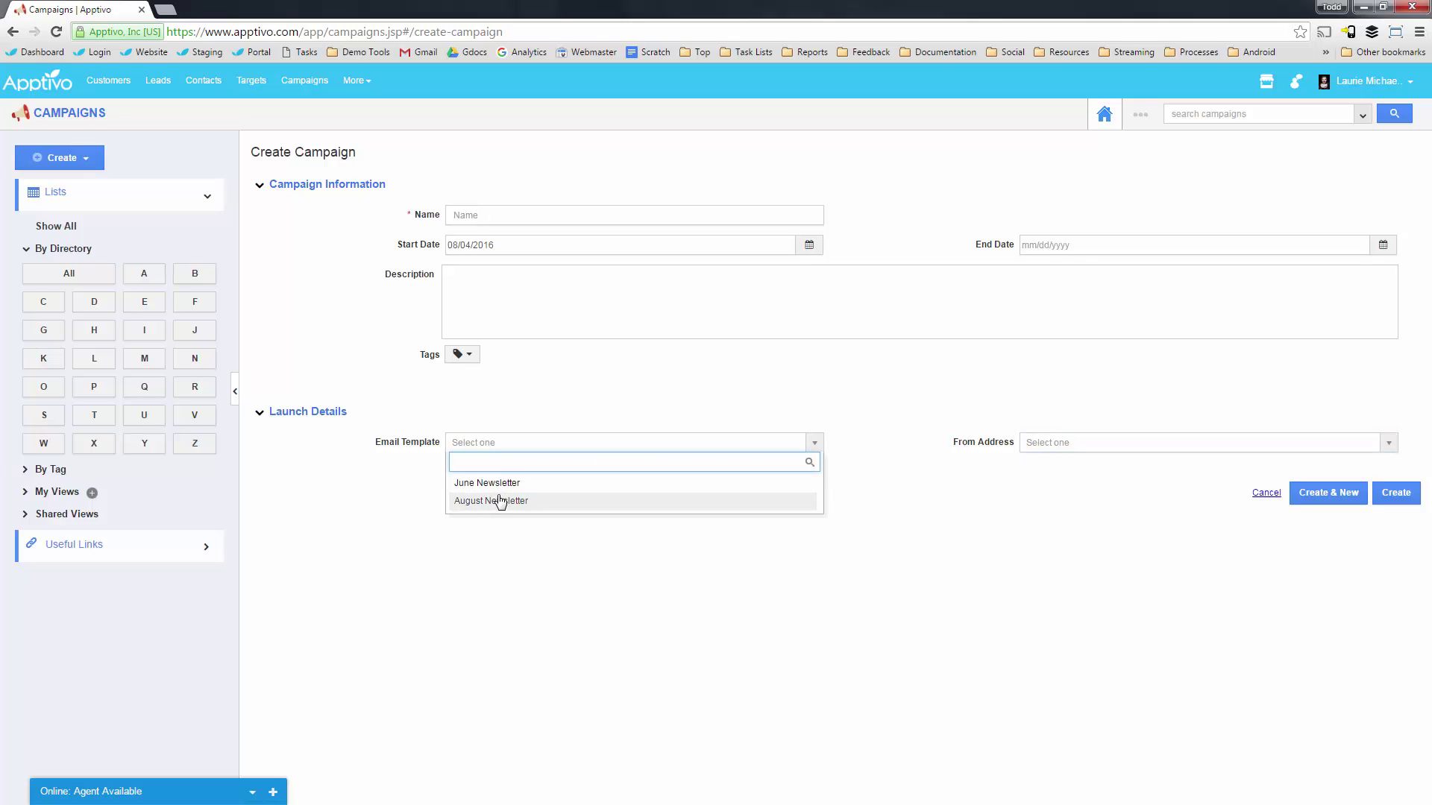
pyautogui.click(356, 454)
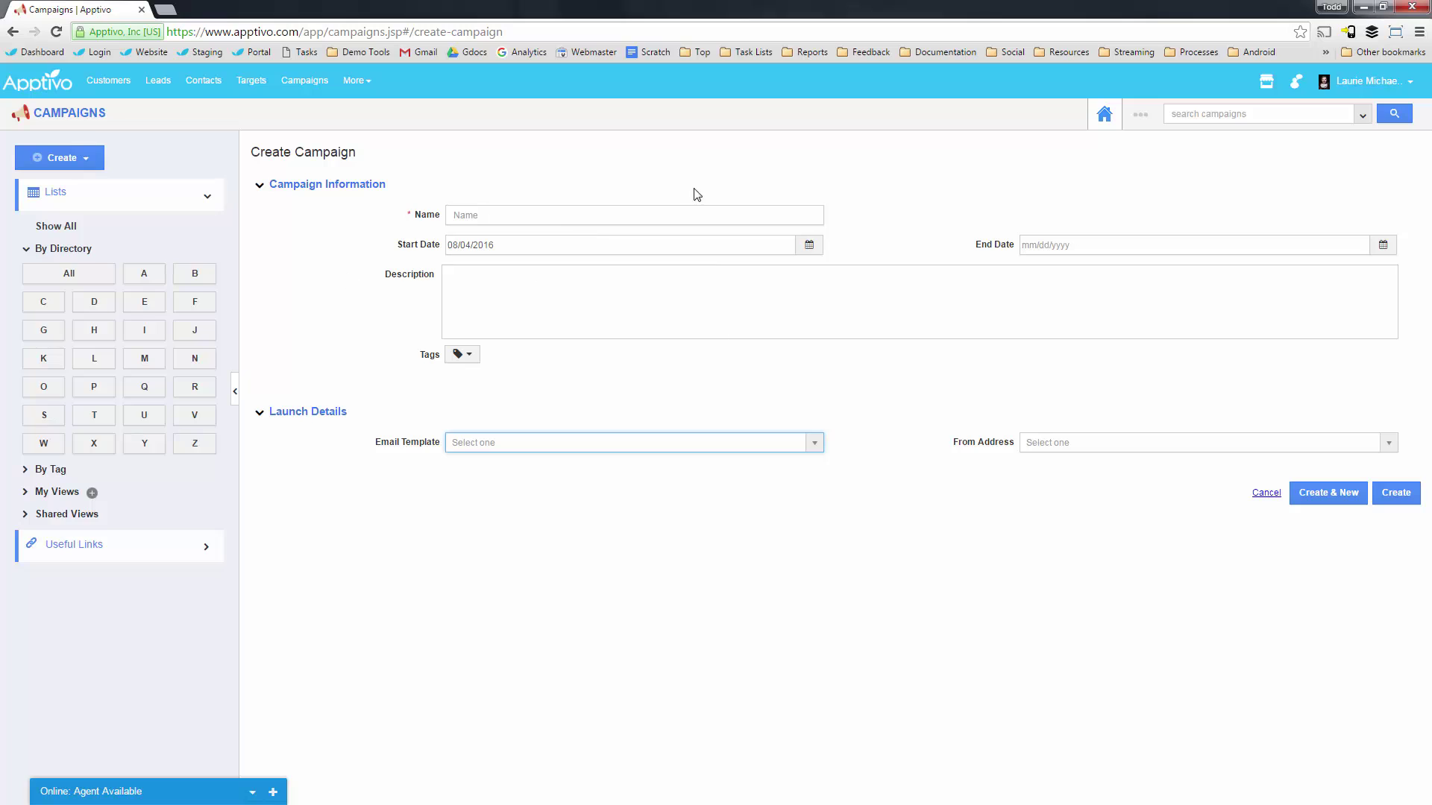
pyautogui.click(1110, 155)
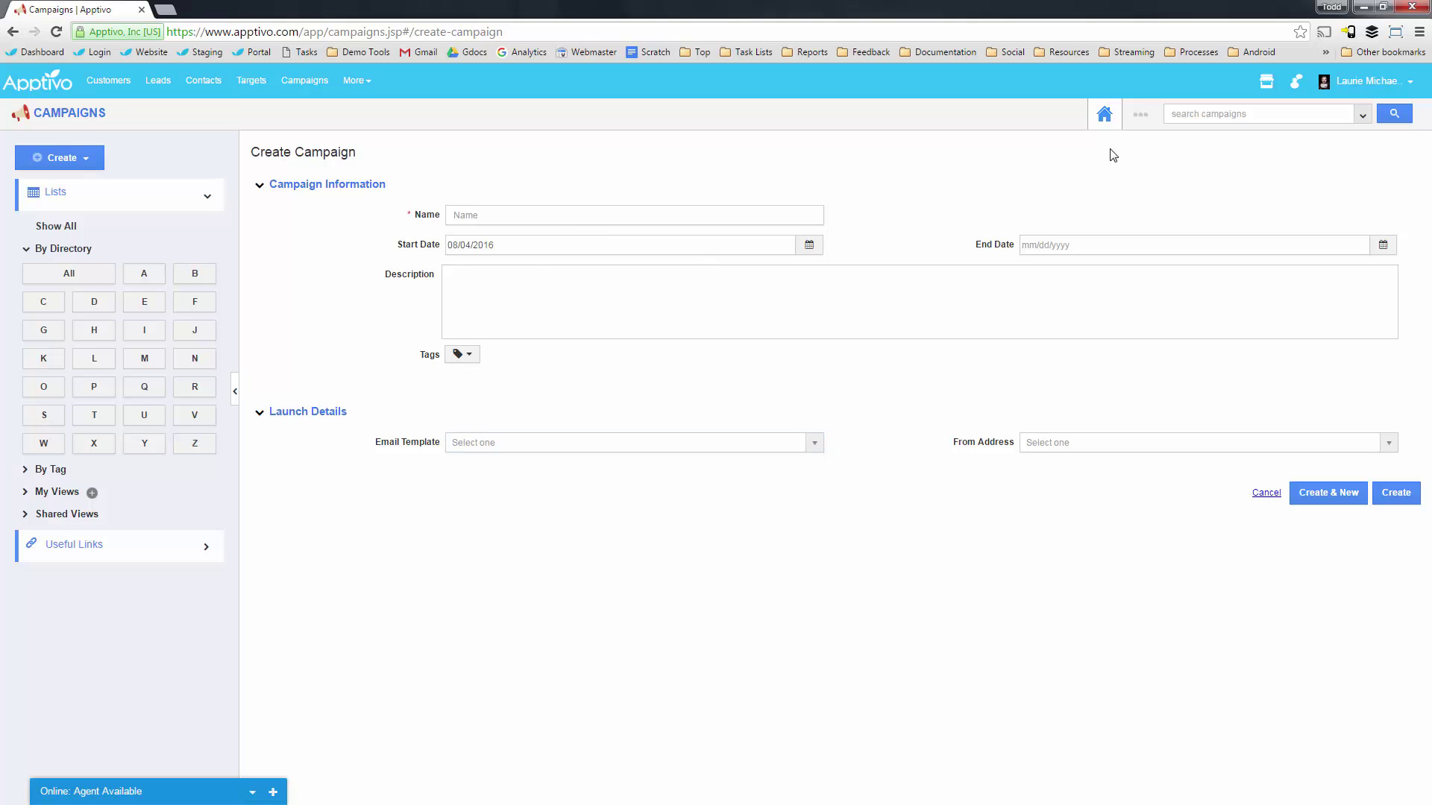
pyautogui.click(1146, 115)
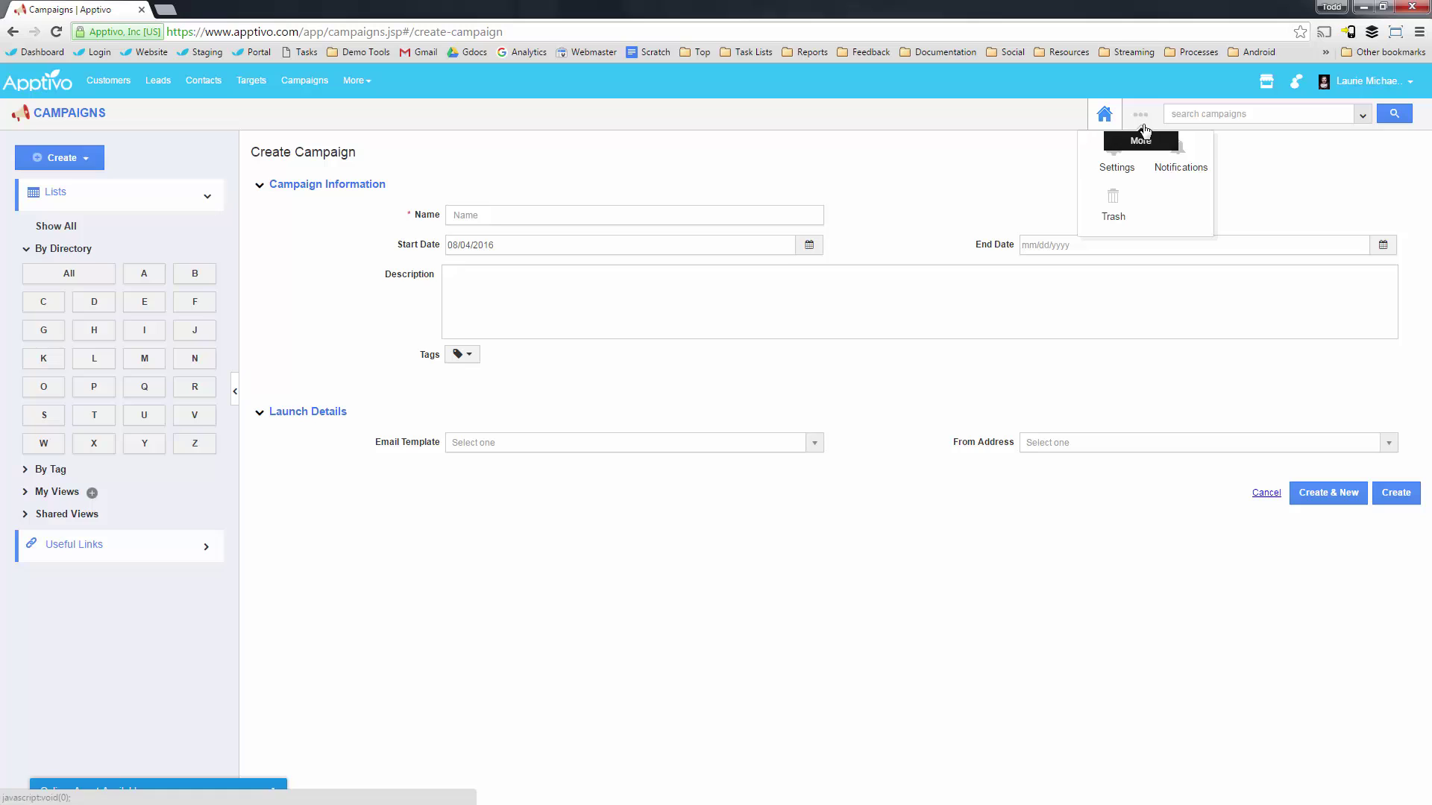
# In Campaigns settings, expand Email, scroll through Email Themes, then show Email Templates.
pyautogui.click(1114, 168)
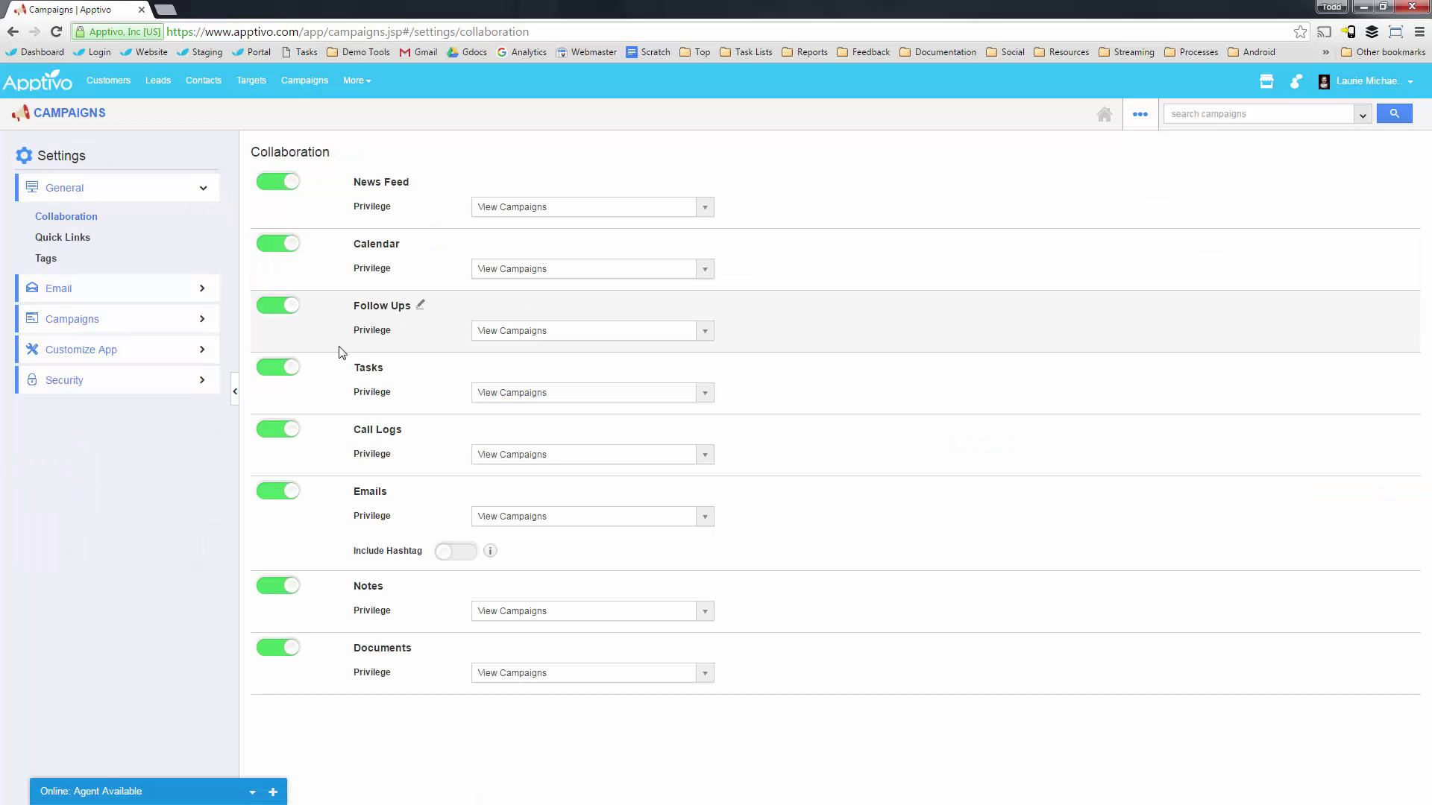
pyautogui.click(139, 294)
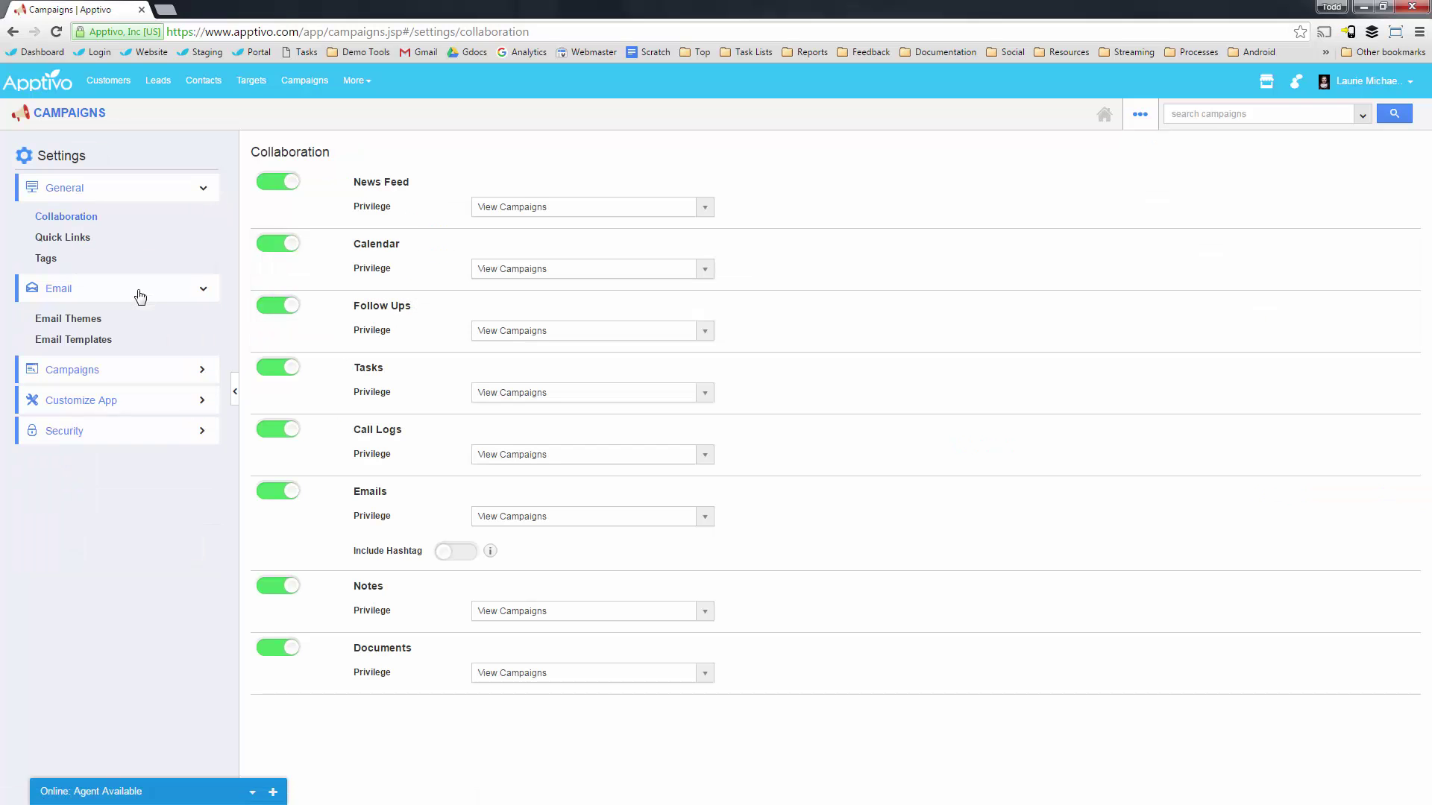
pyautogui.click(77, 323)
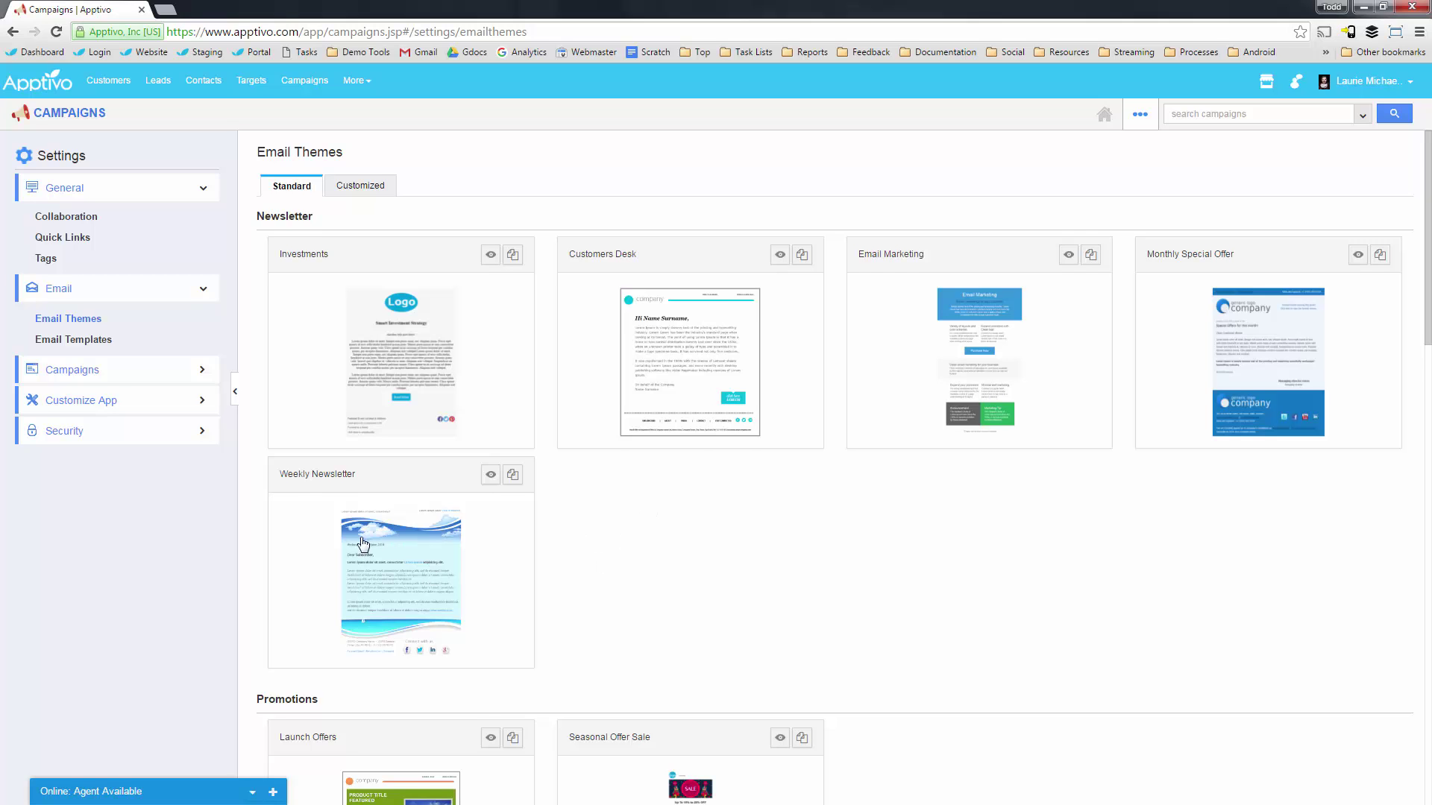
pyautogui.scroll(-1, 361, 543)
pyautogui.scroll(-5, 437, 417)
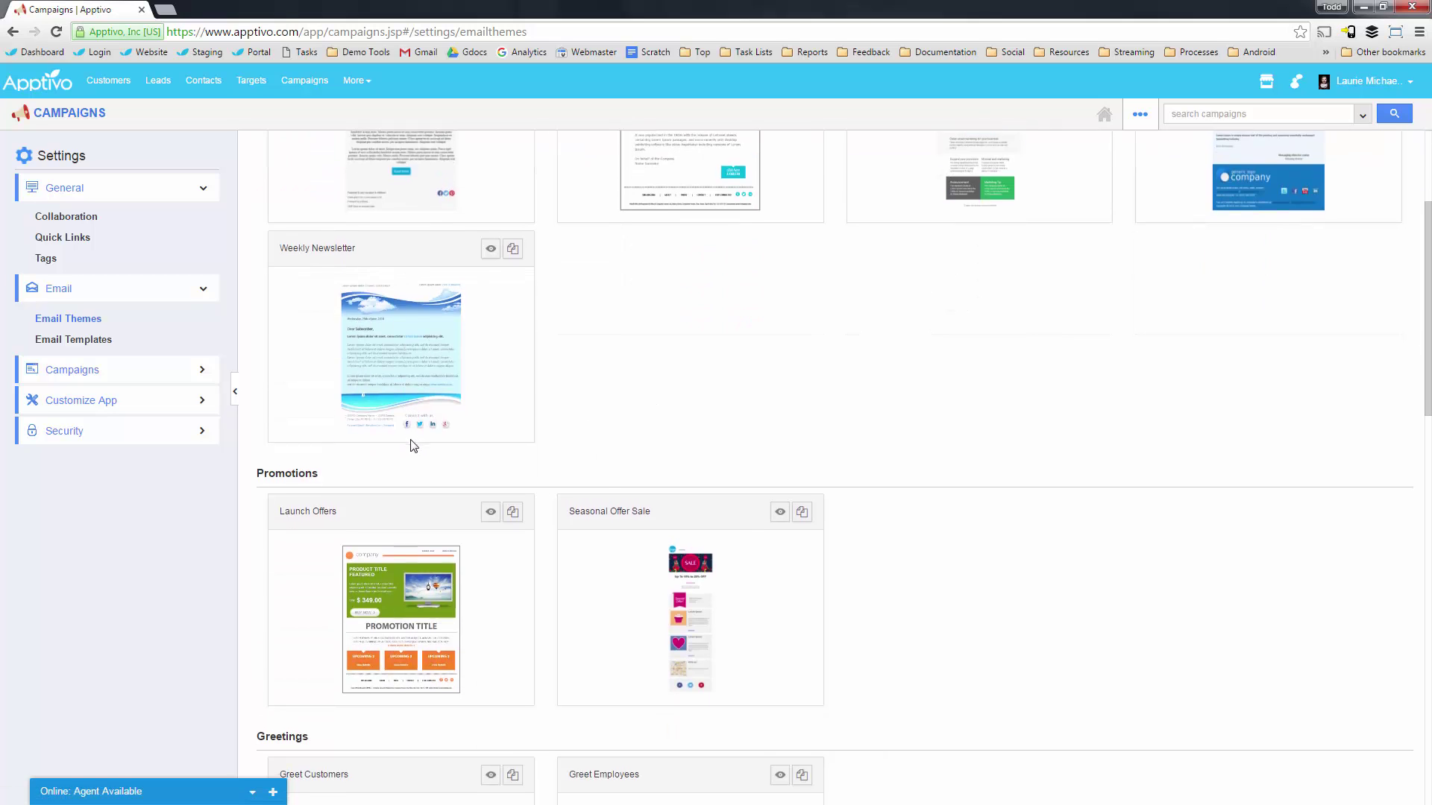
pyautogui.scroll(-7, 392, 399)
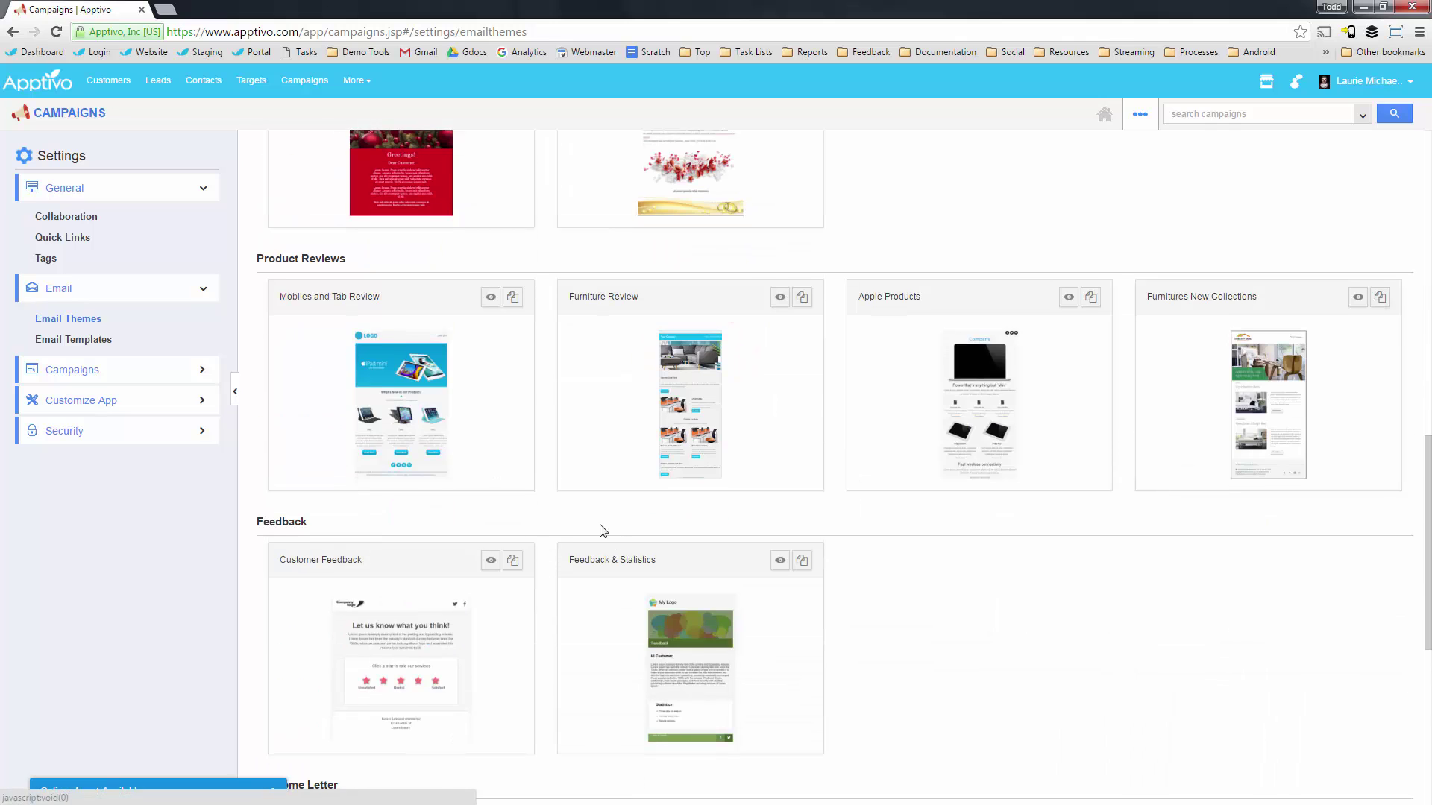
pyautogui.scroll(-4, 601, 527)
pyautogui.scroll(-2, 525, 478)
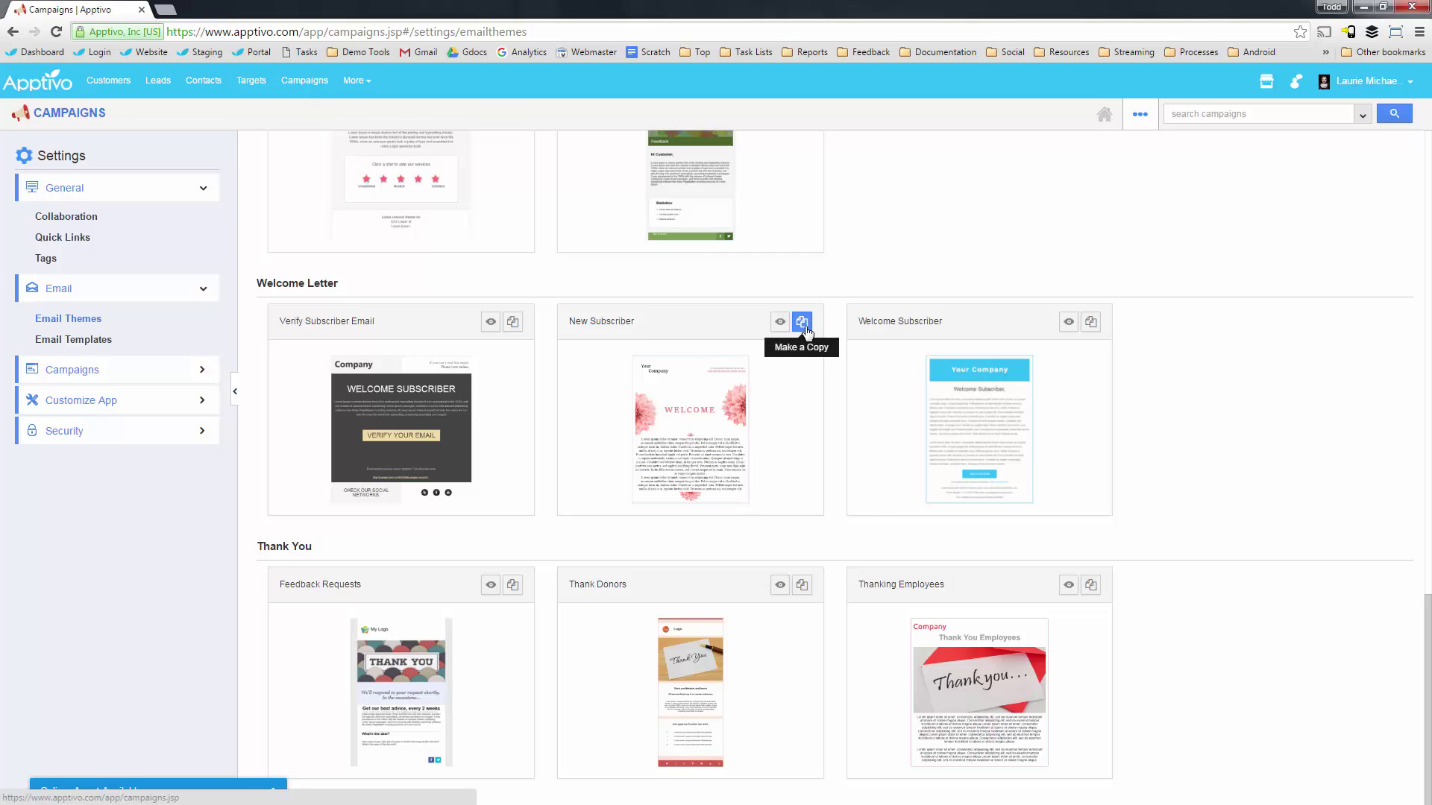
pyautogui.scroll(10, 708, 589)
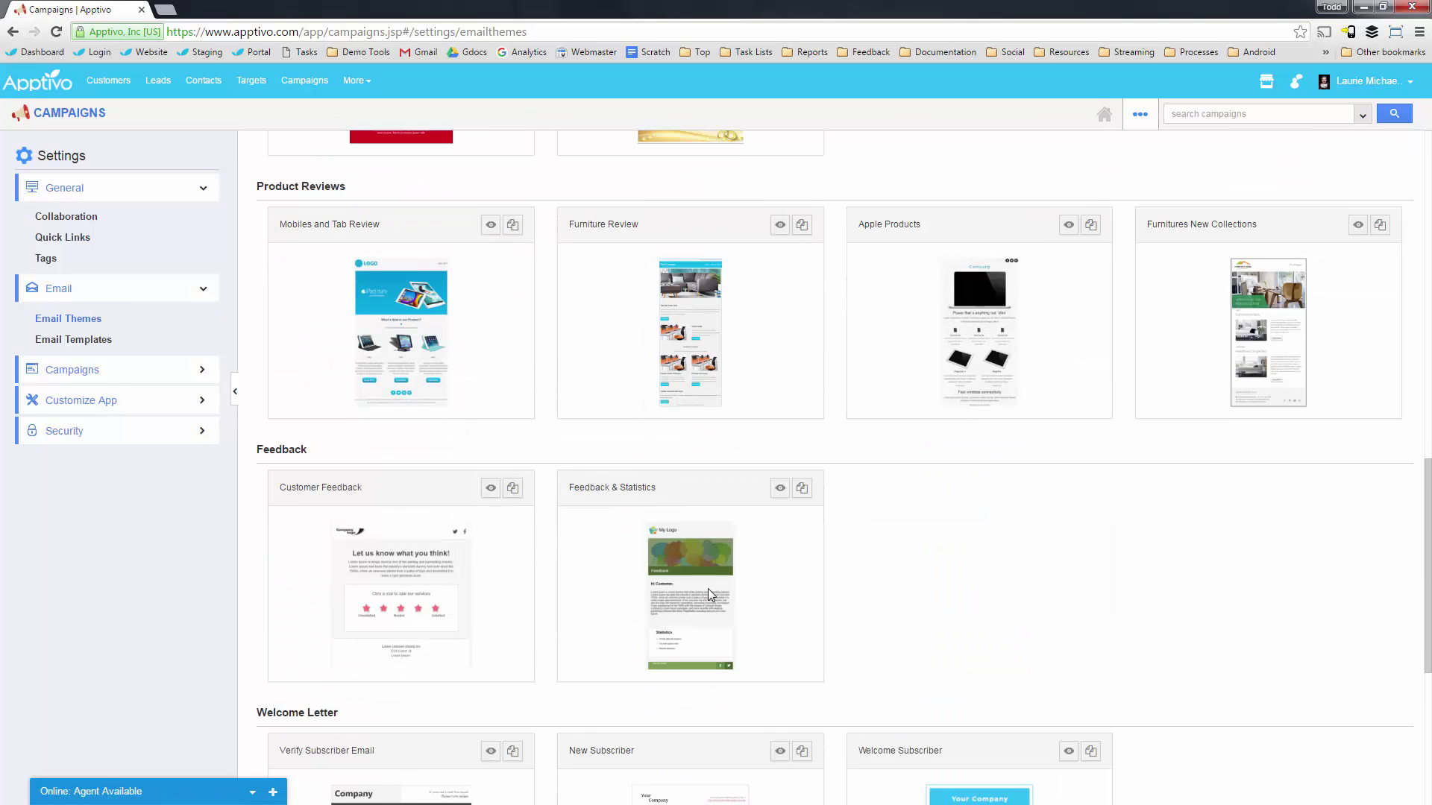
pyautogui.scroll(7, 403, 441)
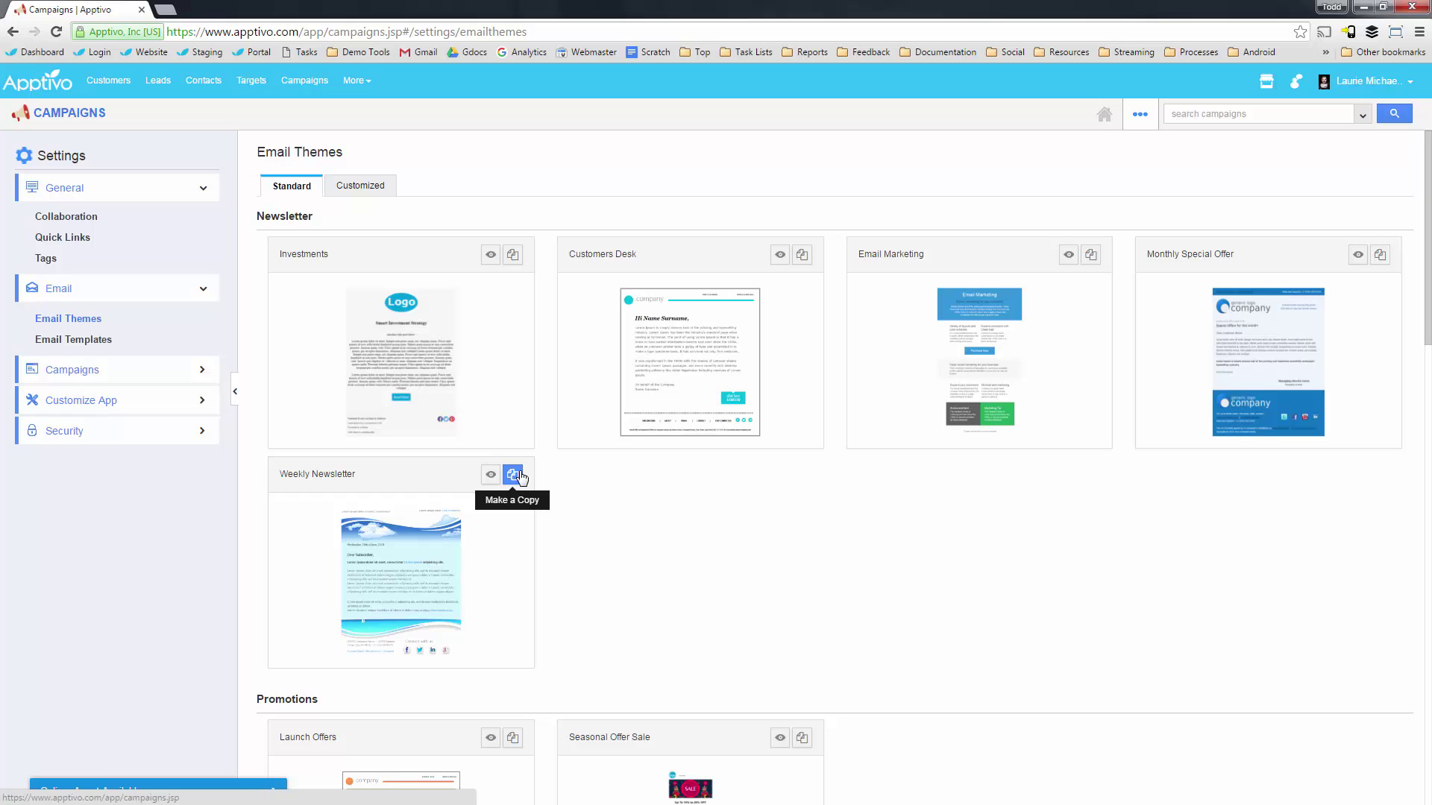
pyautogui.click(74, 340)
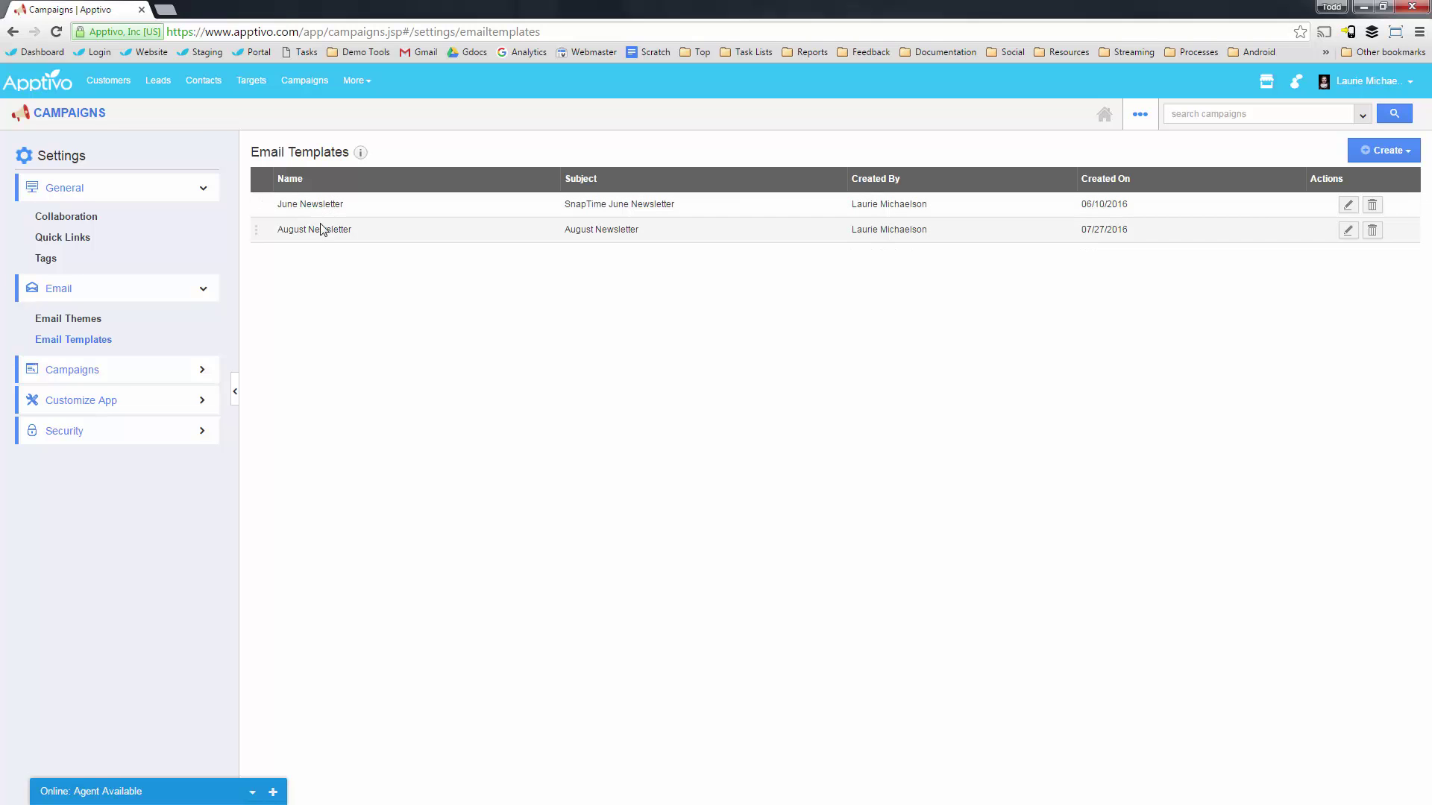
# Start a plain email template, then go back to the templates list.
pyautogui.click(1387, 153)
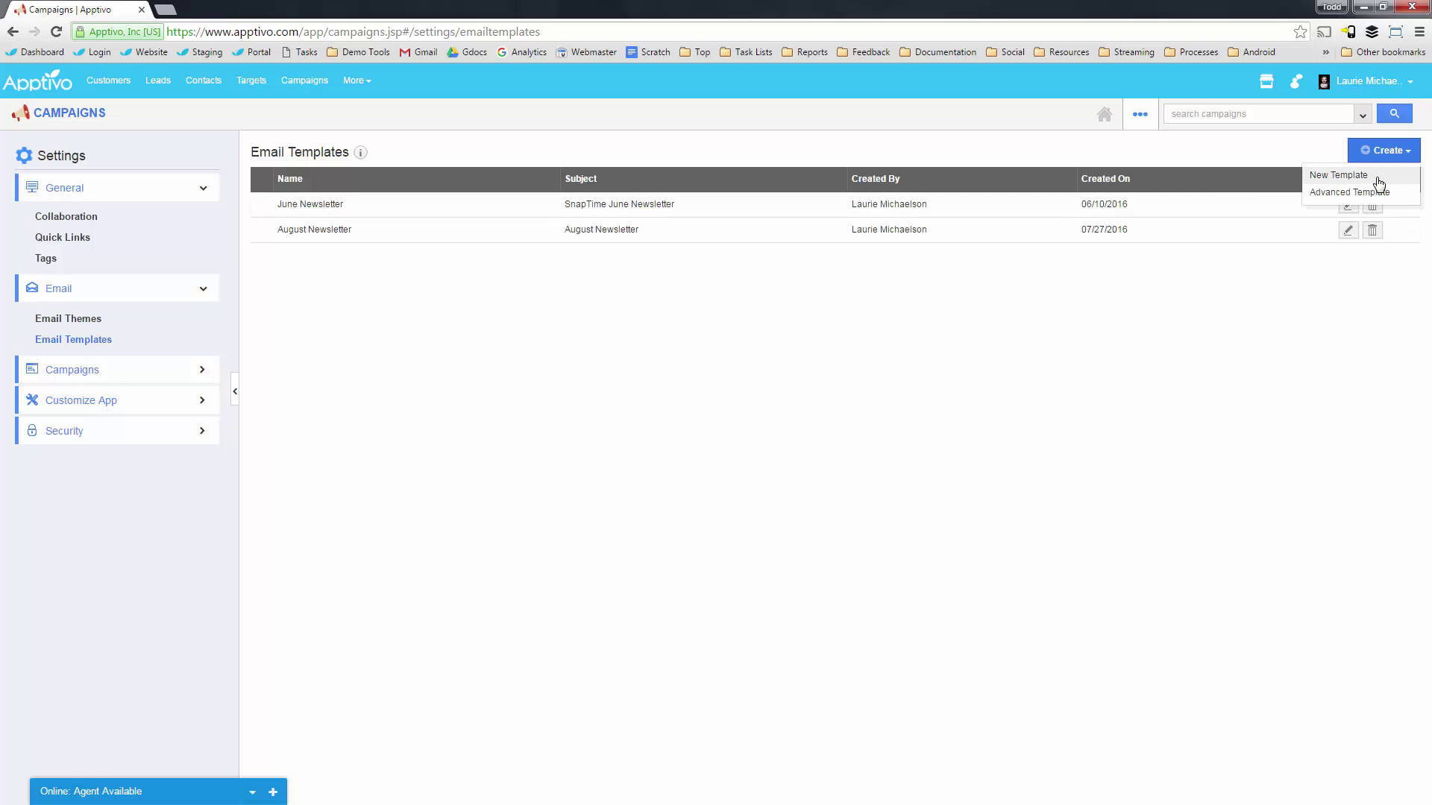
pyautogui.click(1331, 178)
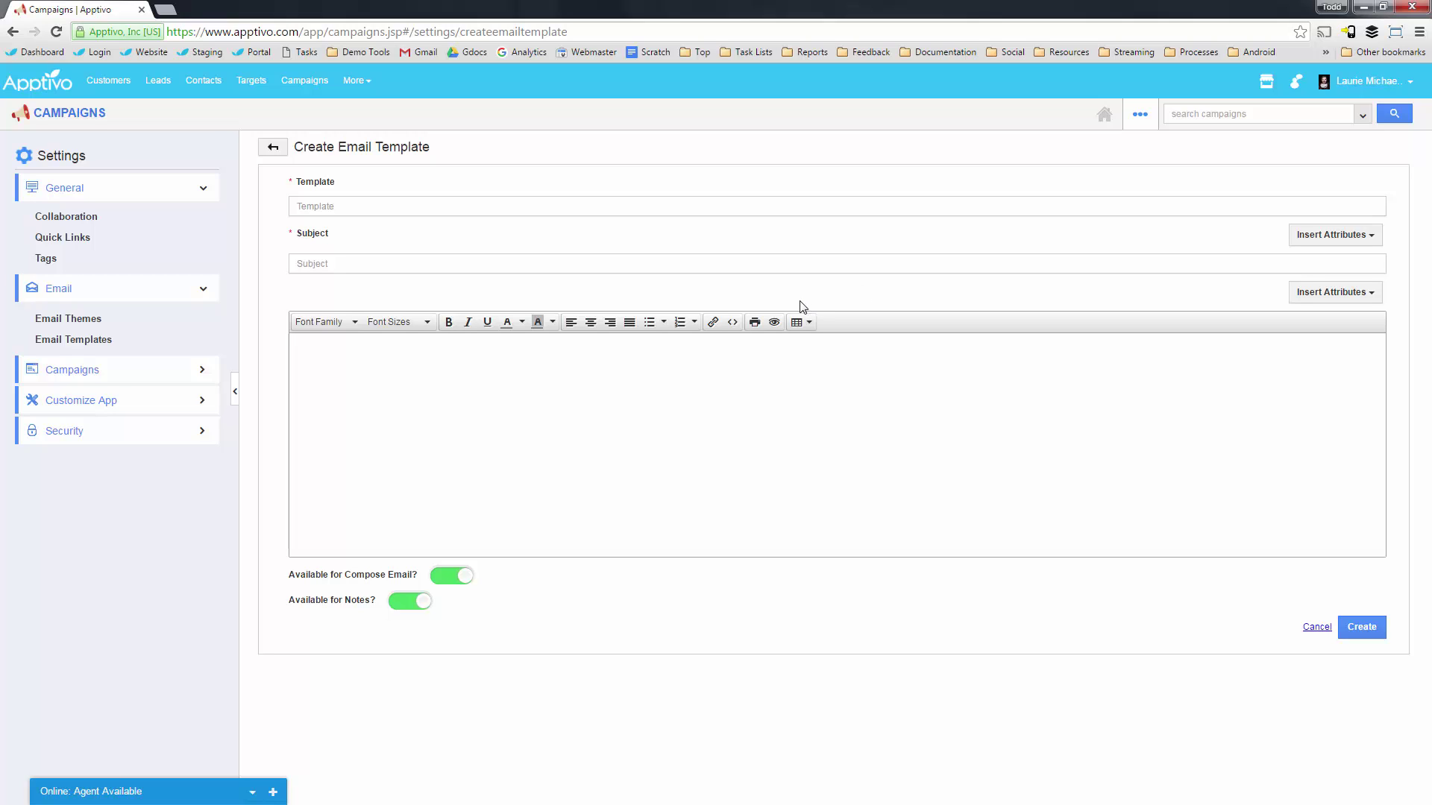
pyautogui.click(100, 342)
# Create an advanced template using the Your Company theme, with theme group All.
pyautogui.click(1385, 151)
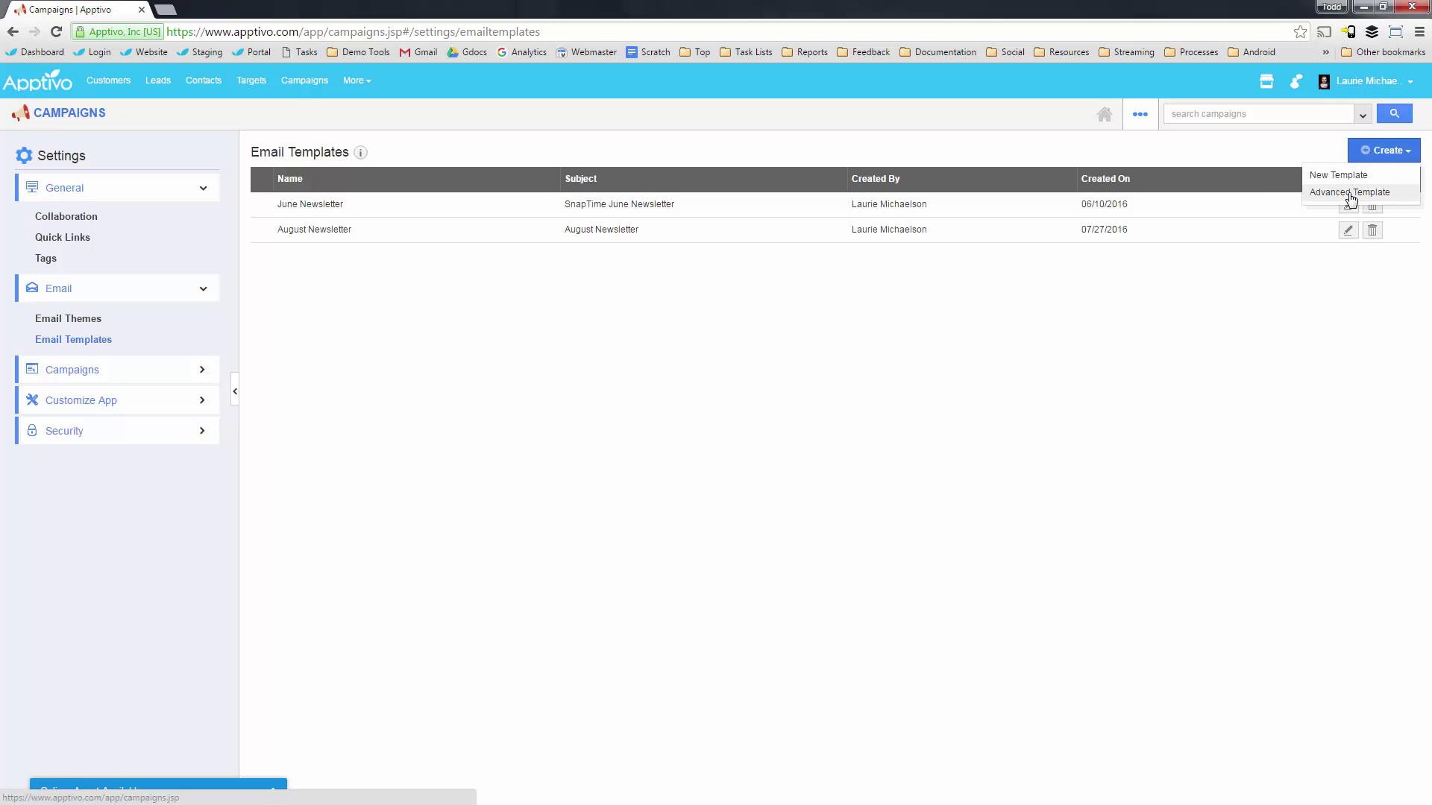
pyautogui.click(1352, 197)
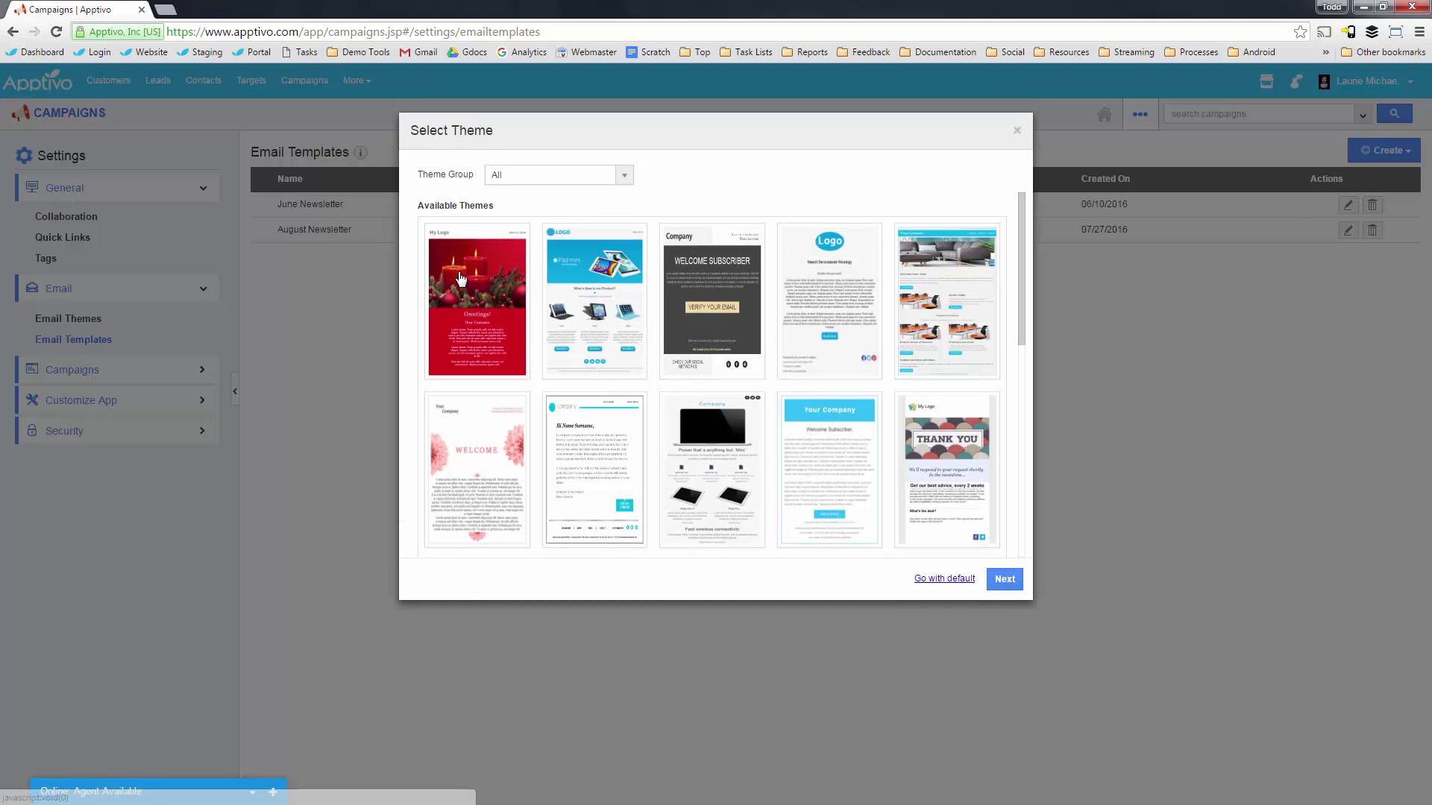
pyautogui.click(525, 185)
pyautogui.click(781, 180)
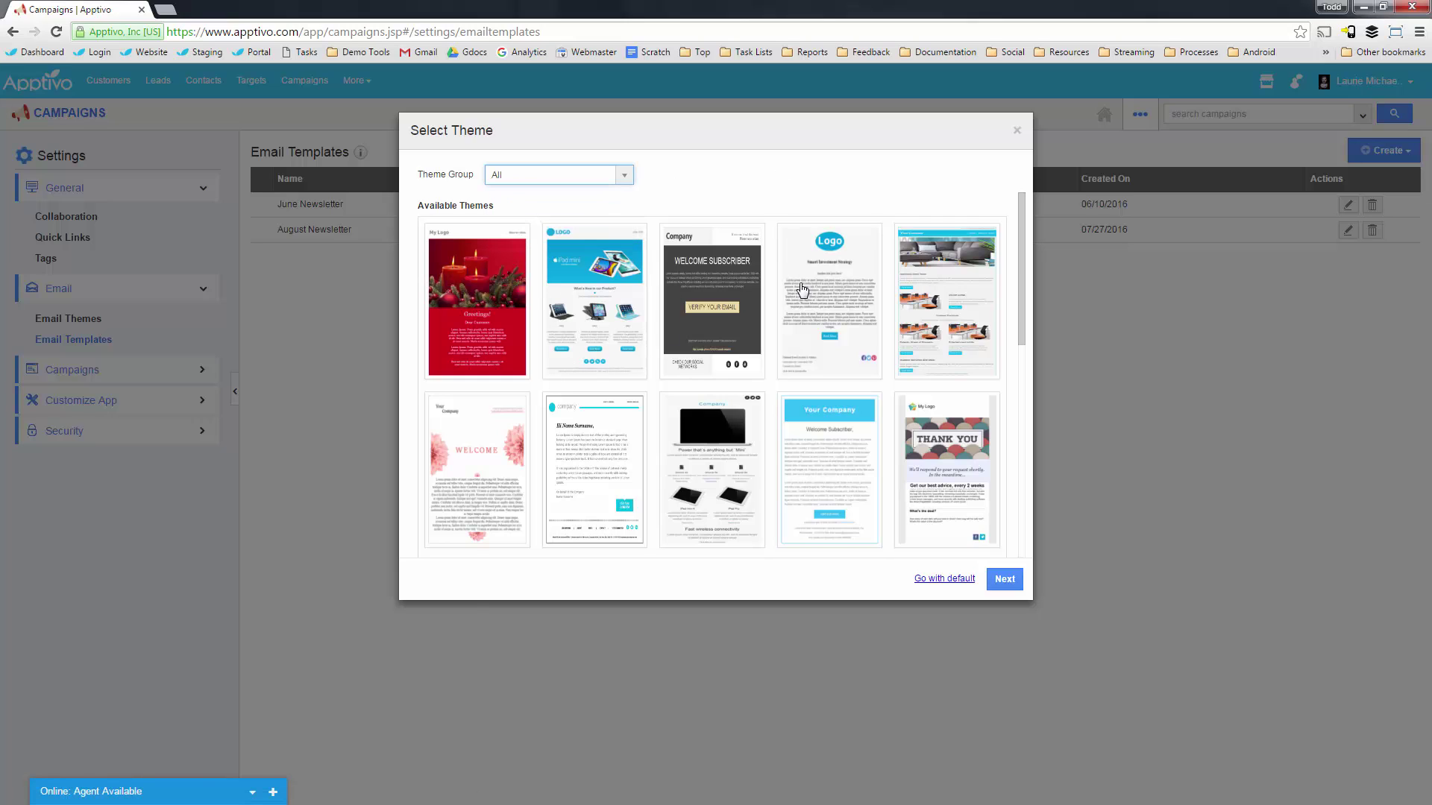
pyautogui.scroll(-3, 645, 321)
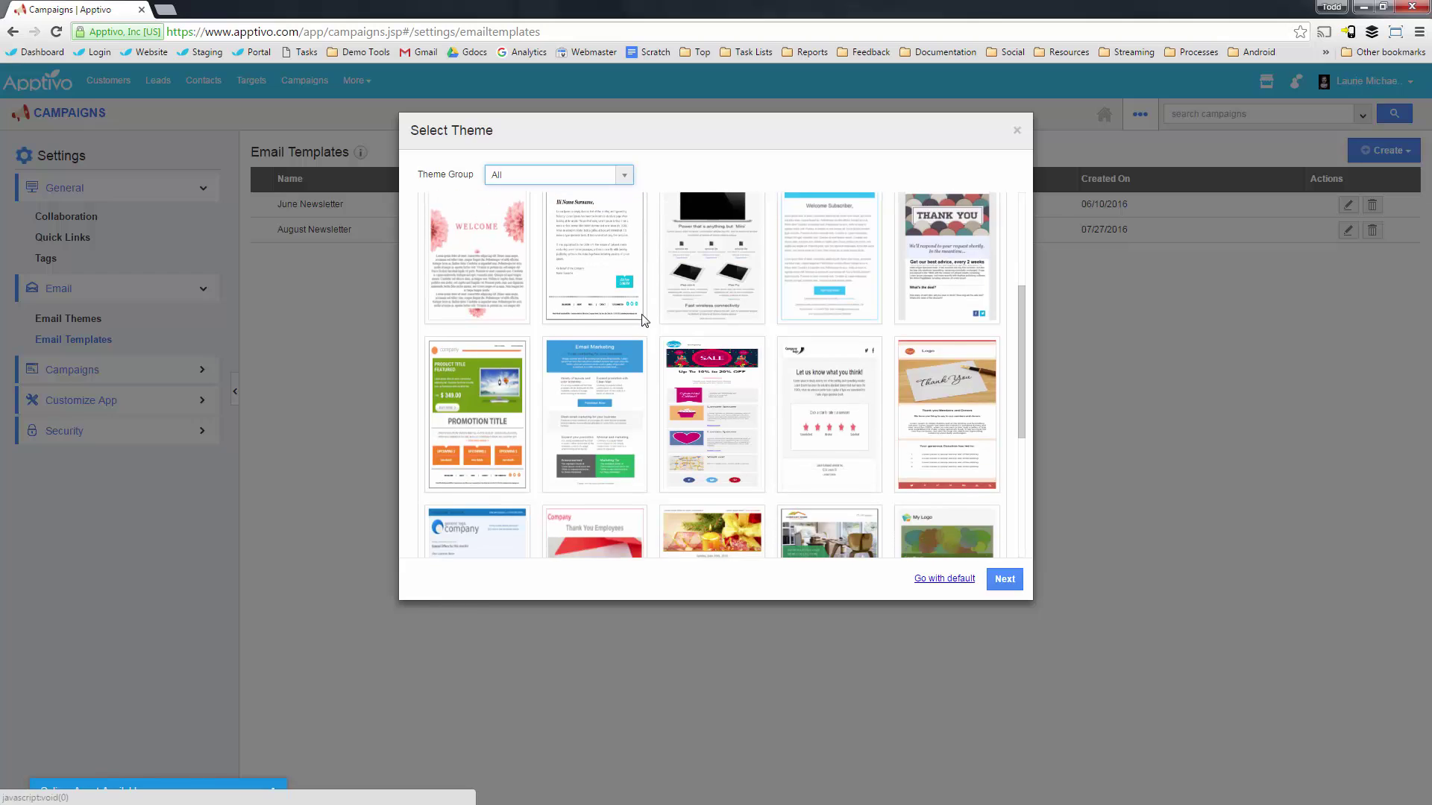
pyautogui.scroll(2, 755, 314)
pyautogui.click(829, 393)
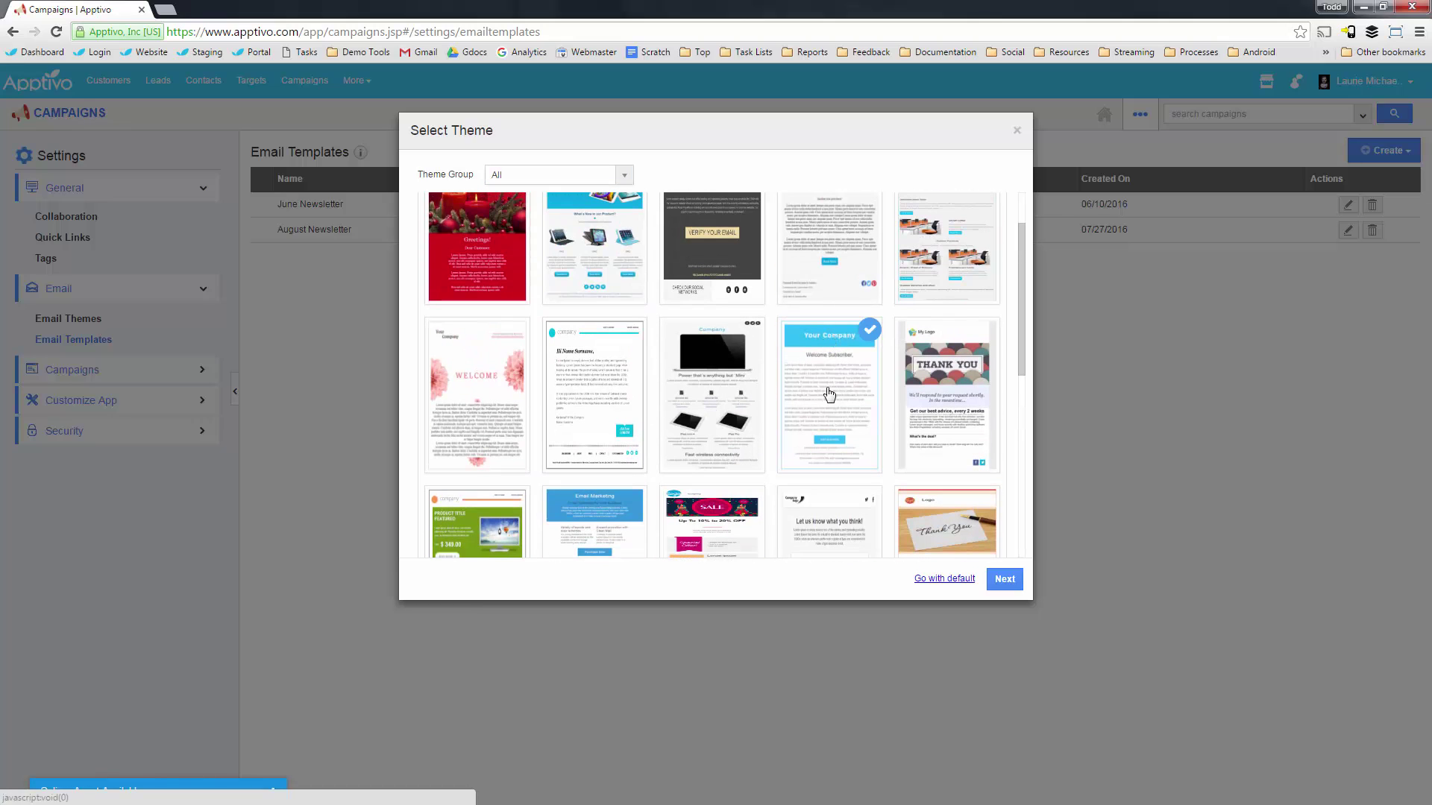
pyautogui.click(1005, 580)
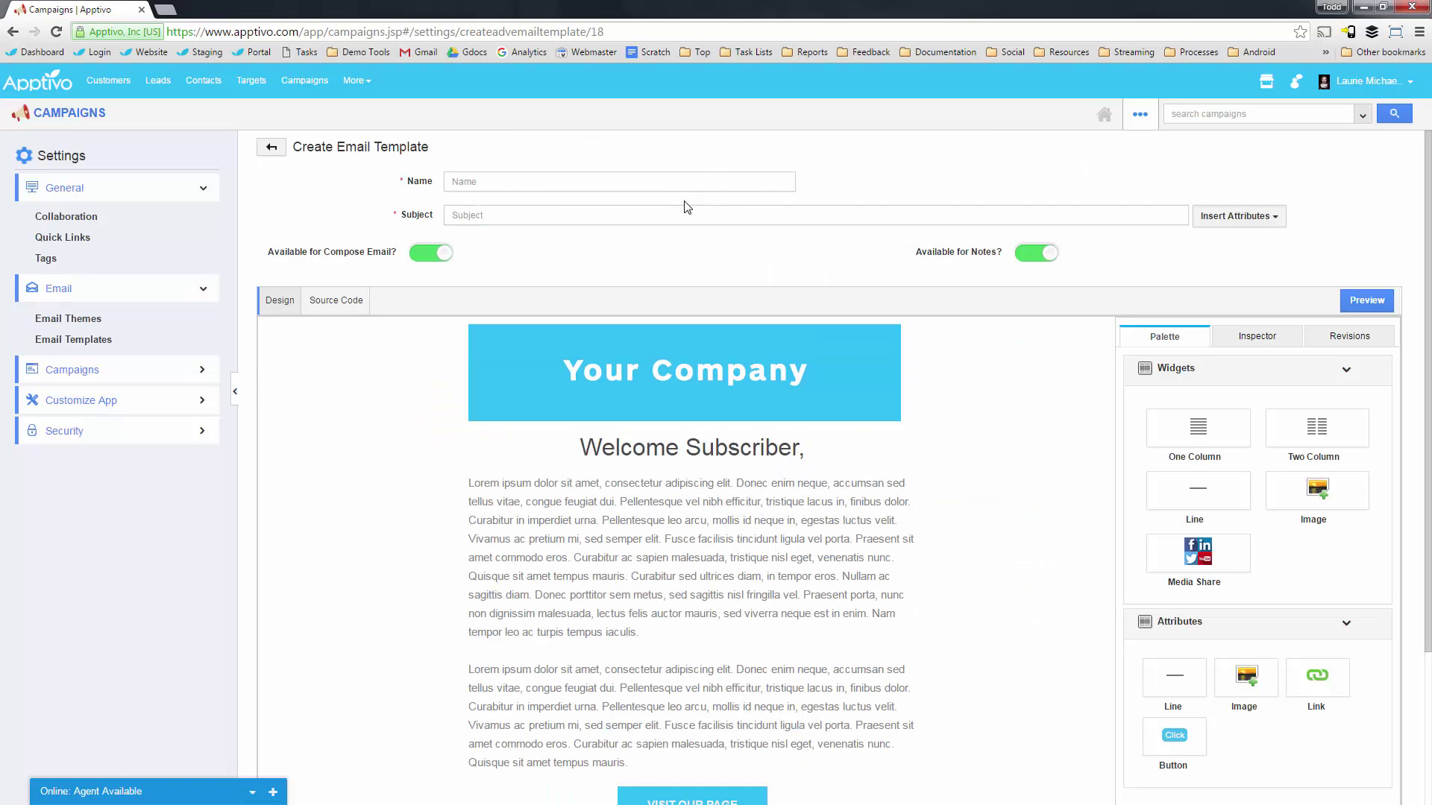
# Name the template 'Hayward Security Notice' and begin the subject 'Update about security in the Hayward area'.
pyautogui.click(497, 183)
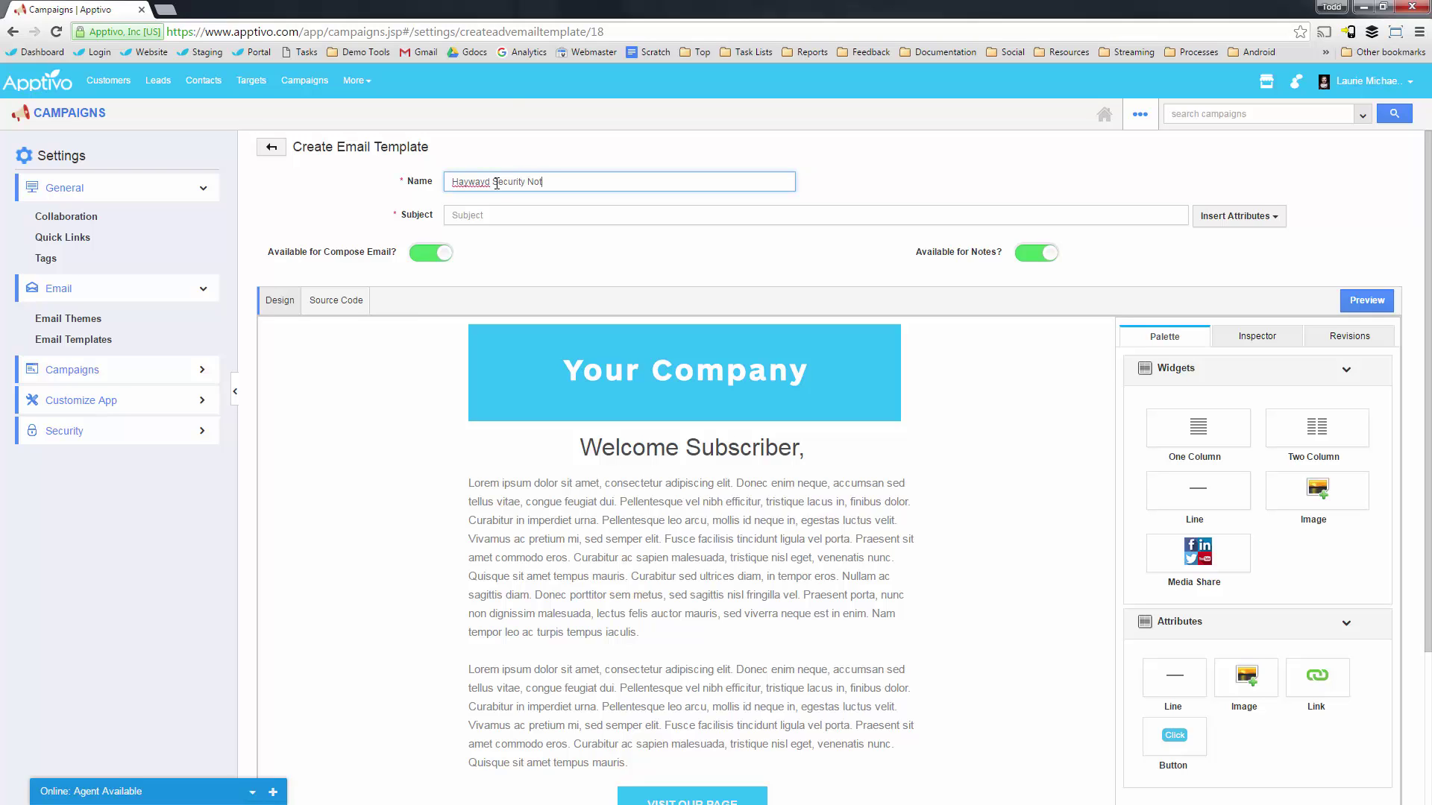
pyautogui.rightClick(474, 179)
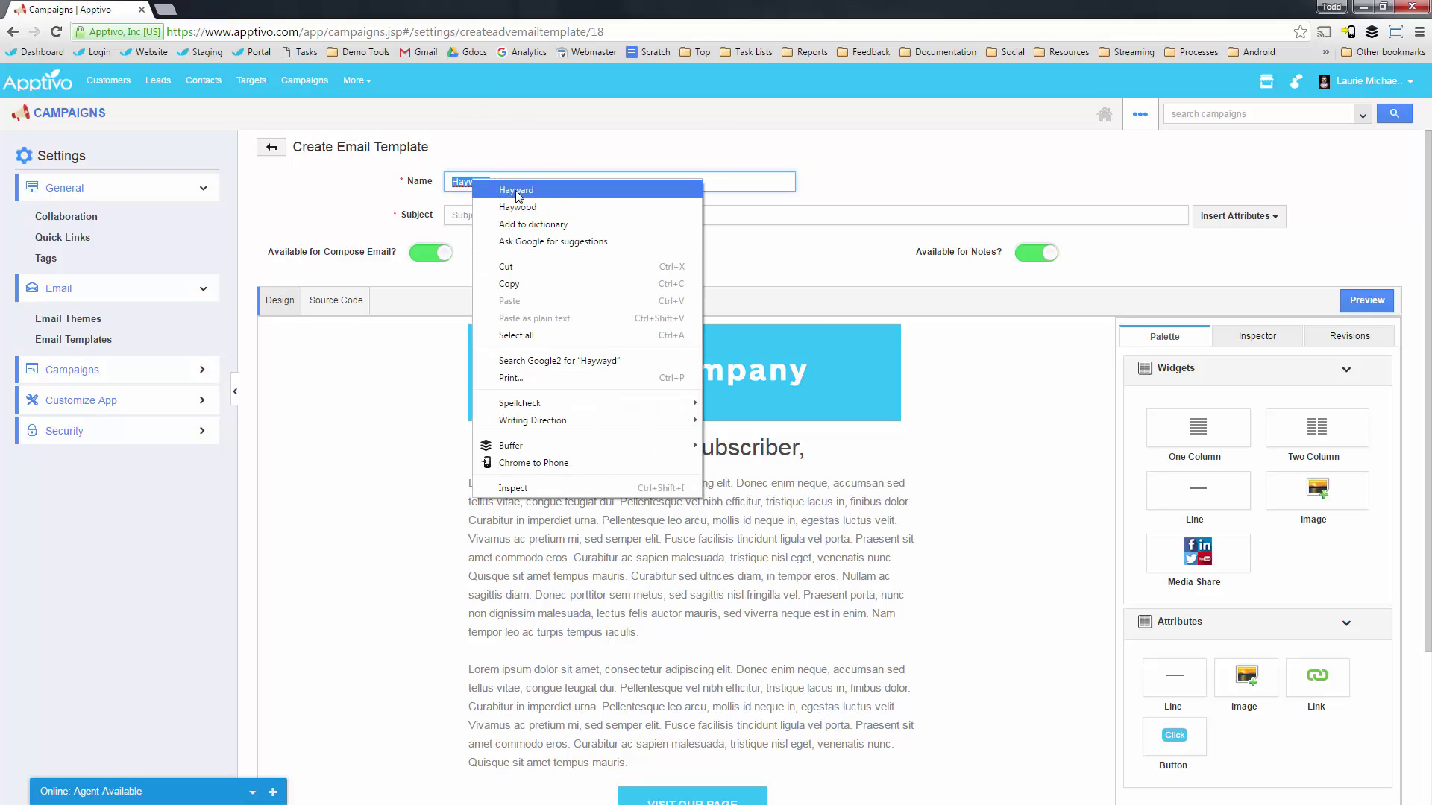
pyautogui.click(496, 188)
pyautogui.click(494, 216)
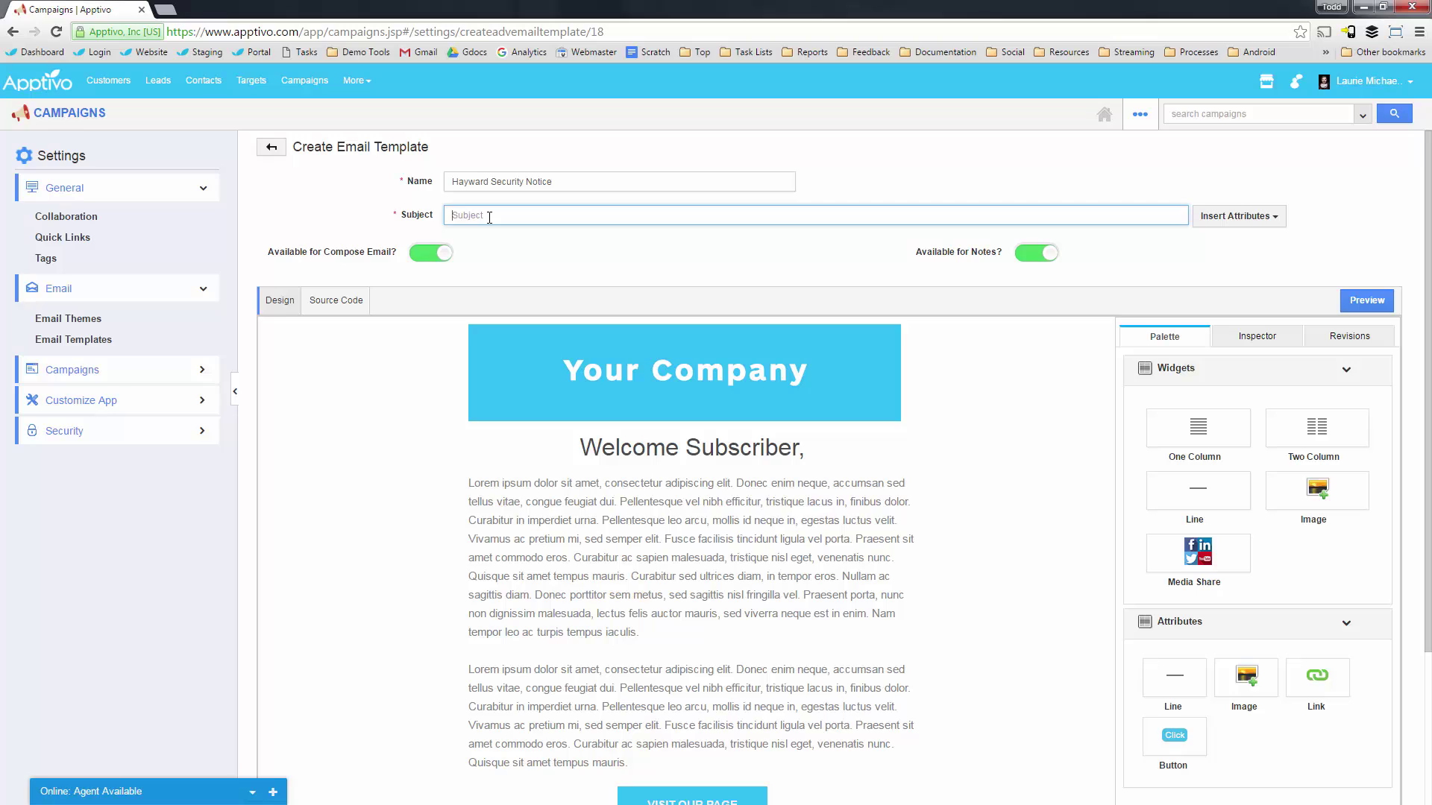
pyautogui.write('Update about security in the Hayward area')
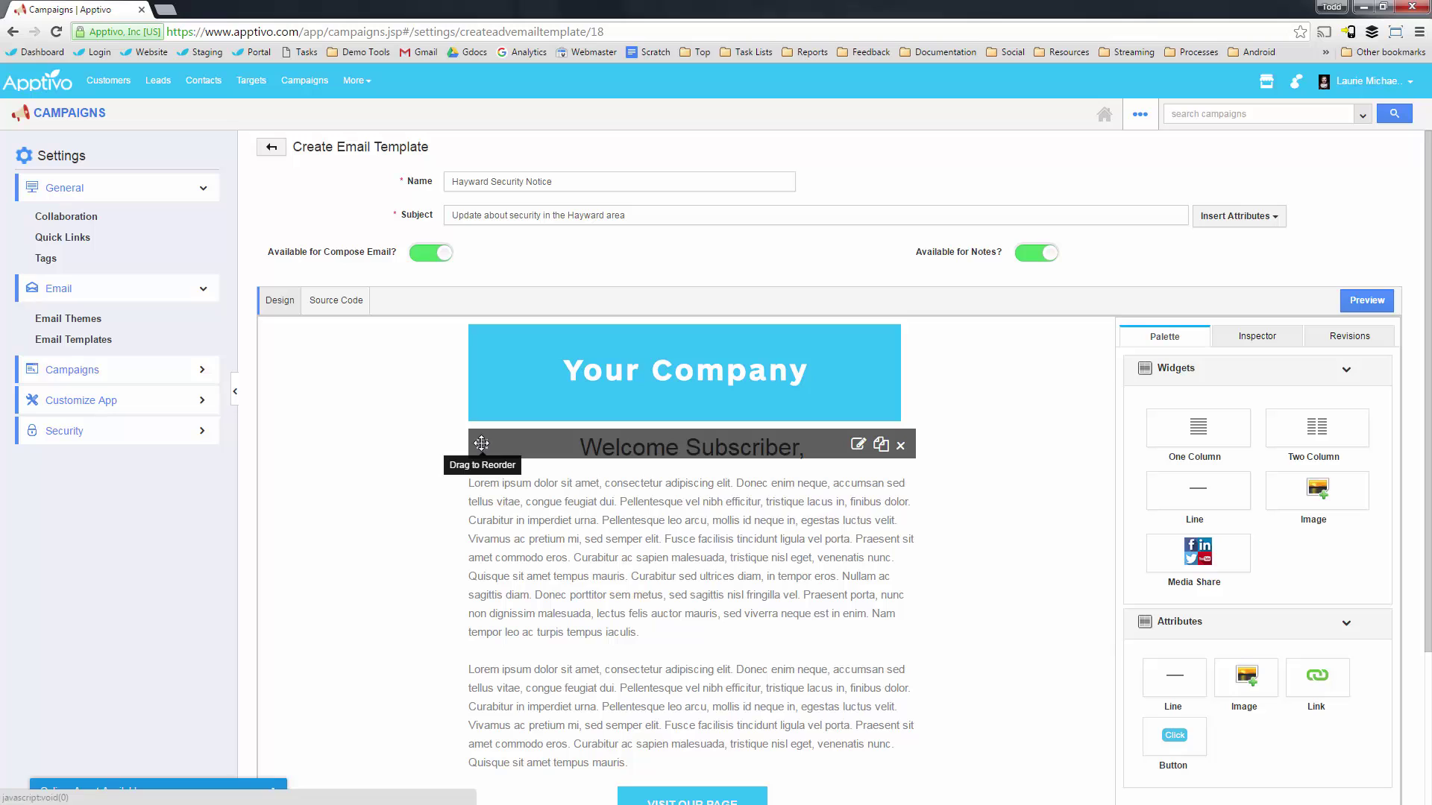
# Replace 'Subscriber' in the greeting with the Contact Details First Name attribute, removing the extra space.
pyautogui.click(860, 445)
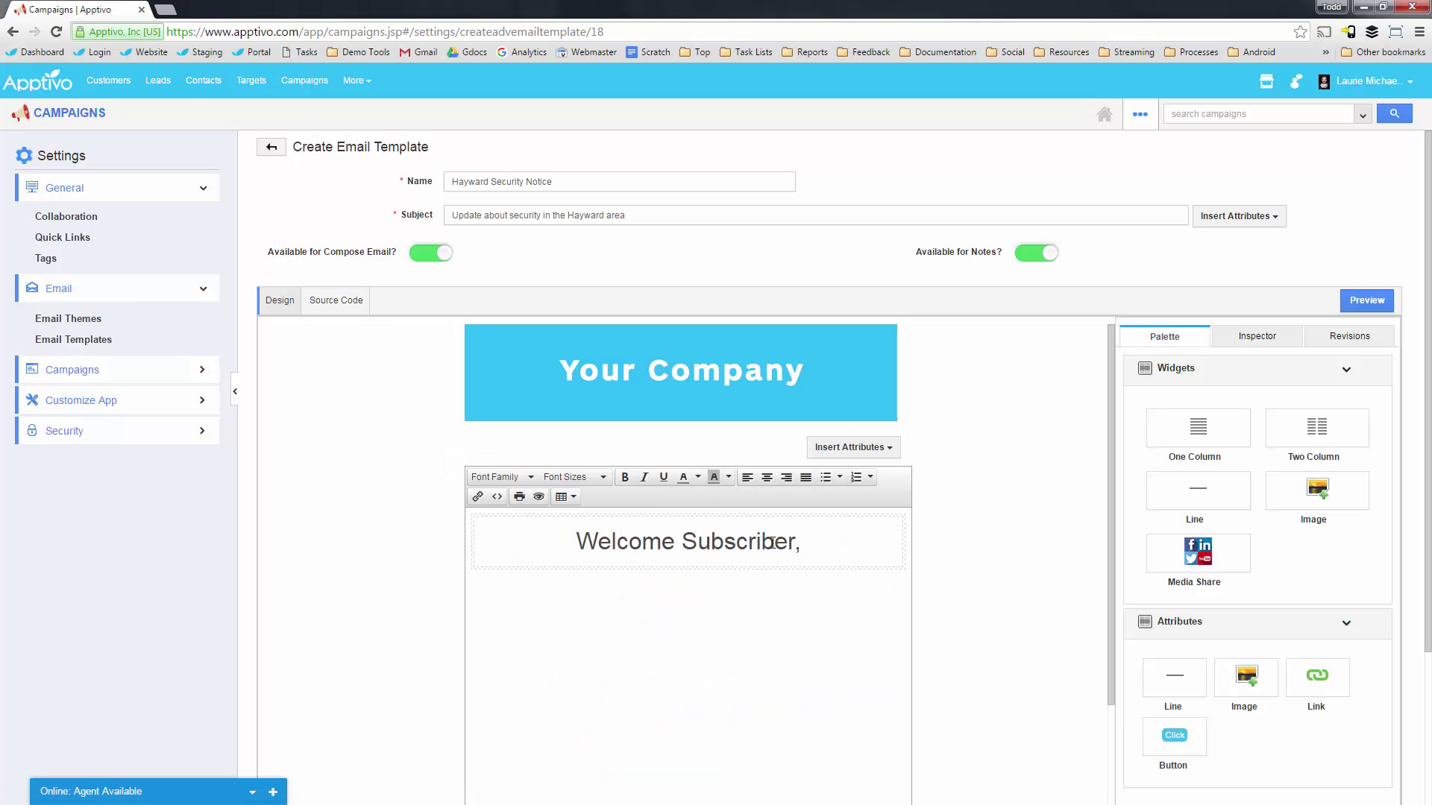
pyautogui.moveTo(795, 539); pyautogui.dragTo(683, 539)
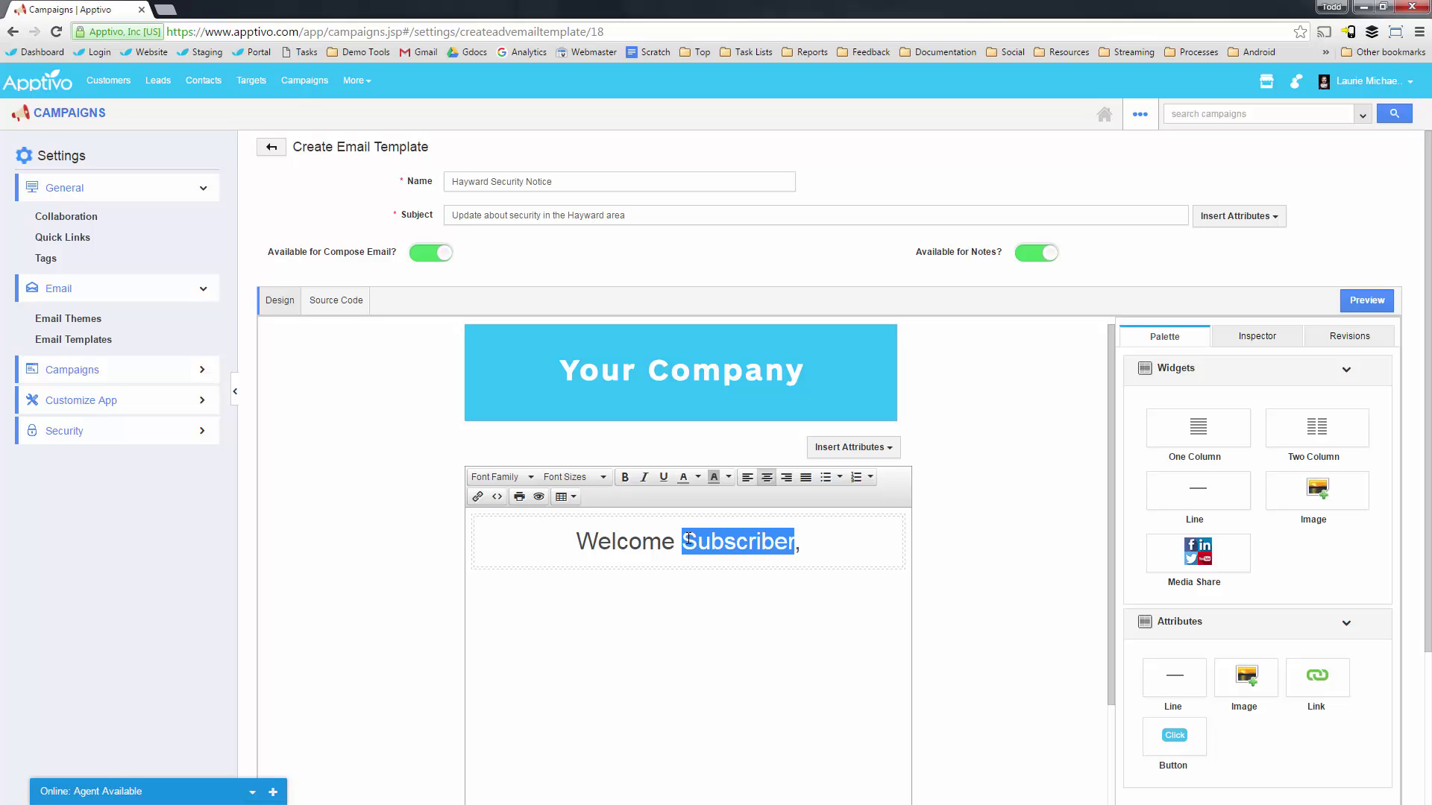
pyautogui.press('BackSpace')
pyautogui.click(872, 447)
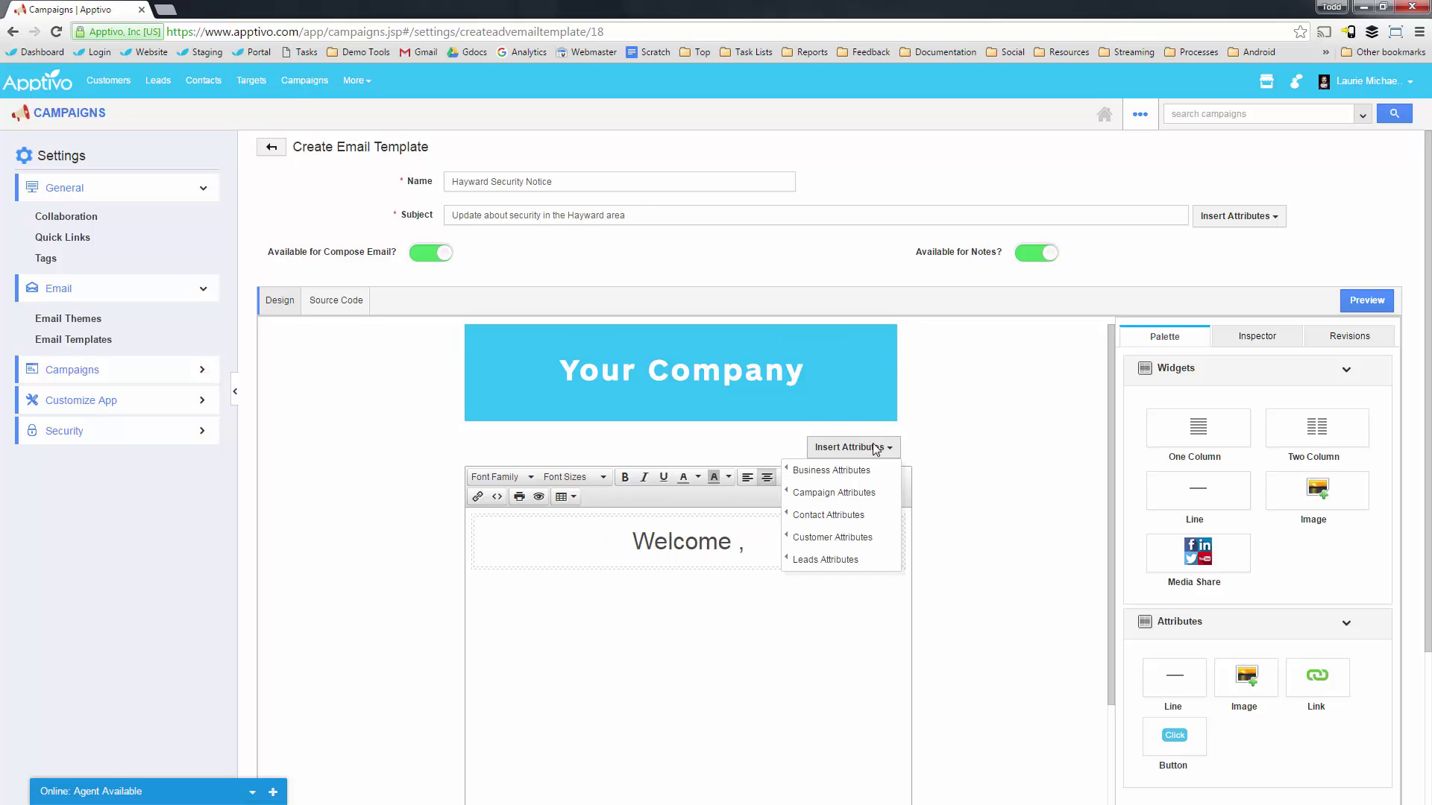
pyautogui.moveTo(819, 540)
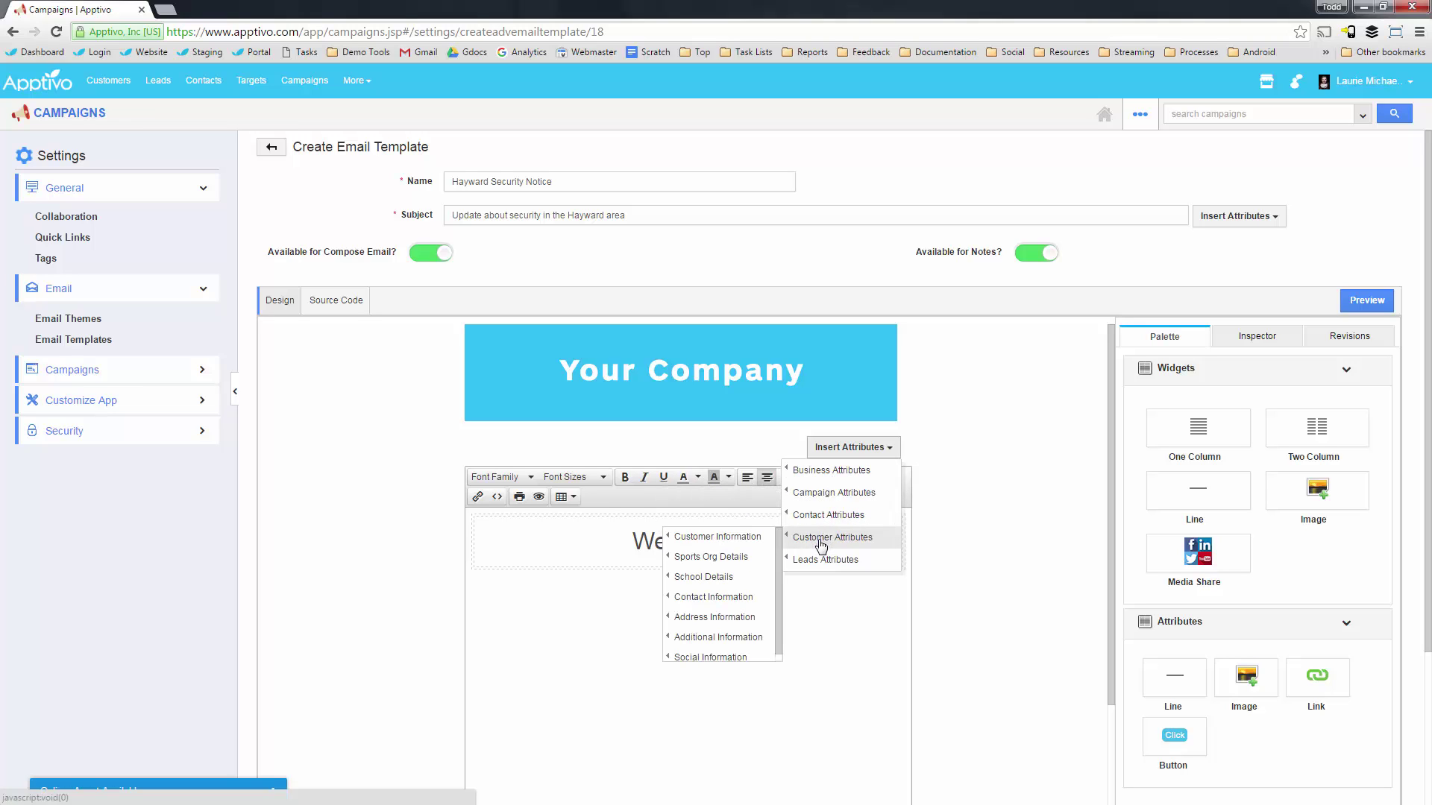
pyautogui.moveTo(719, 559)
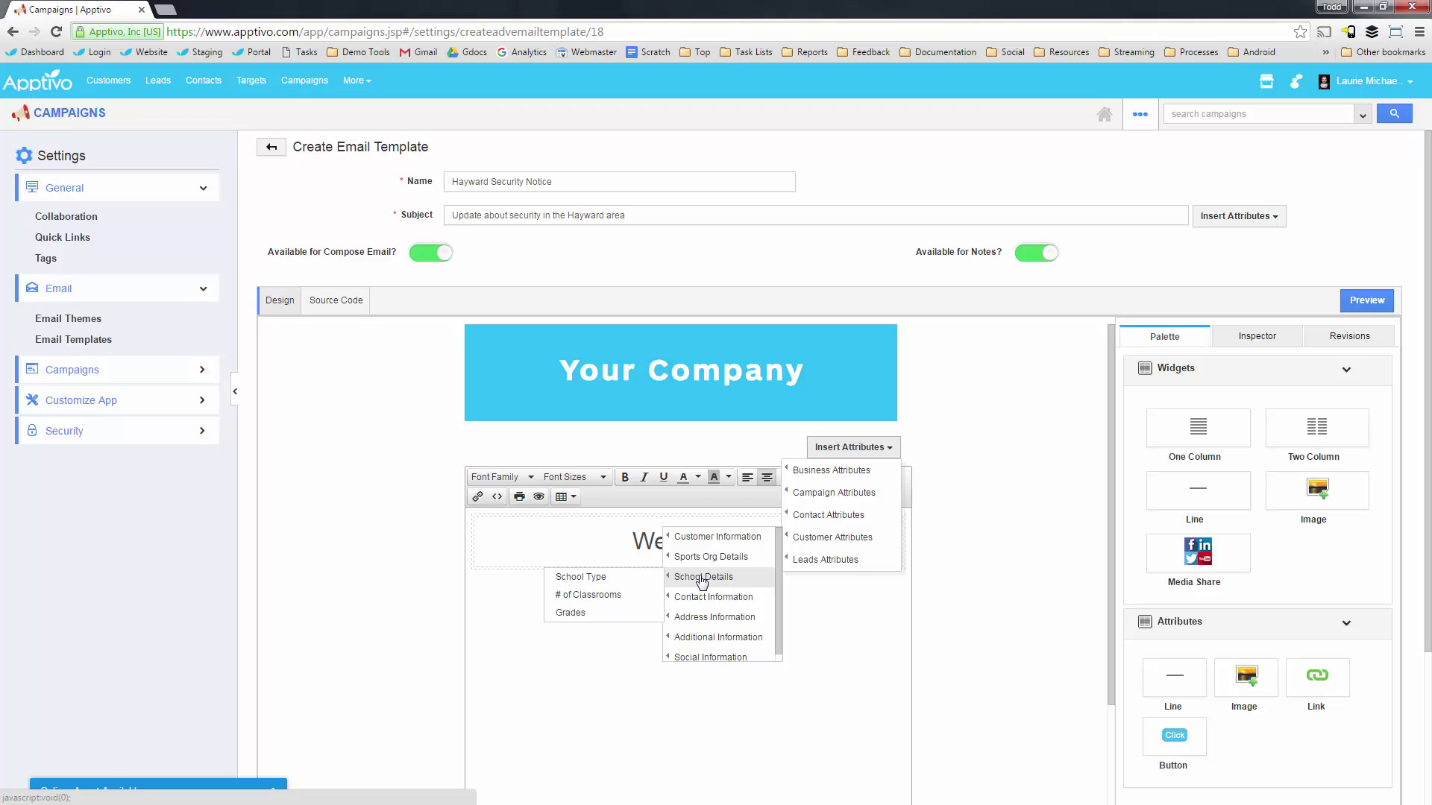
pyautogui.moveTo(704, 538)
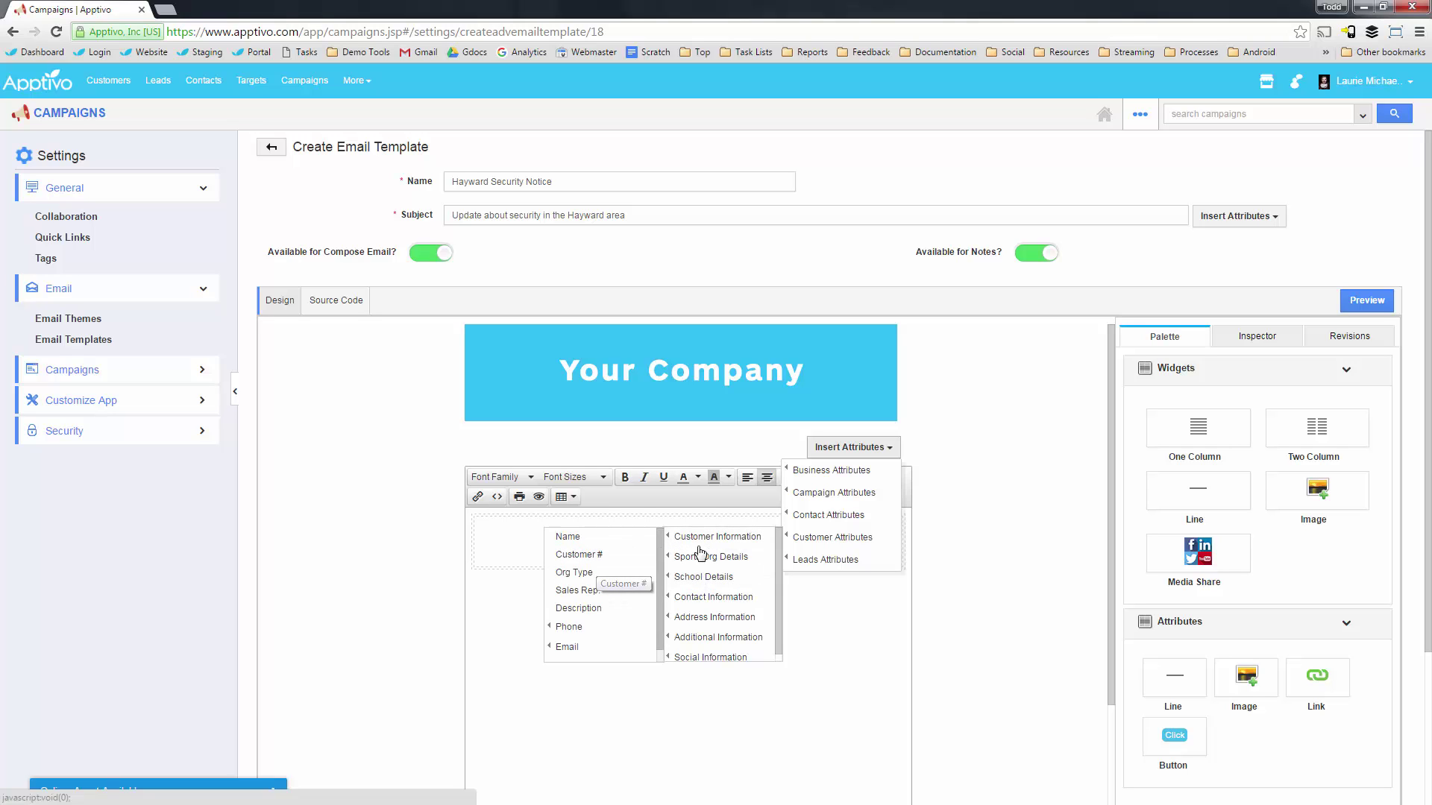
pyautogui.moveTo(824, 515)
pyautogui.moveTo(677, 513)
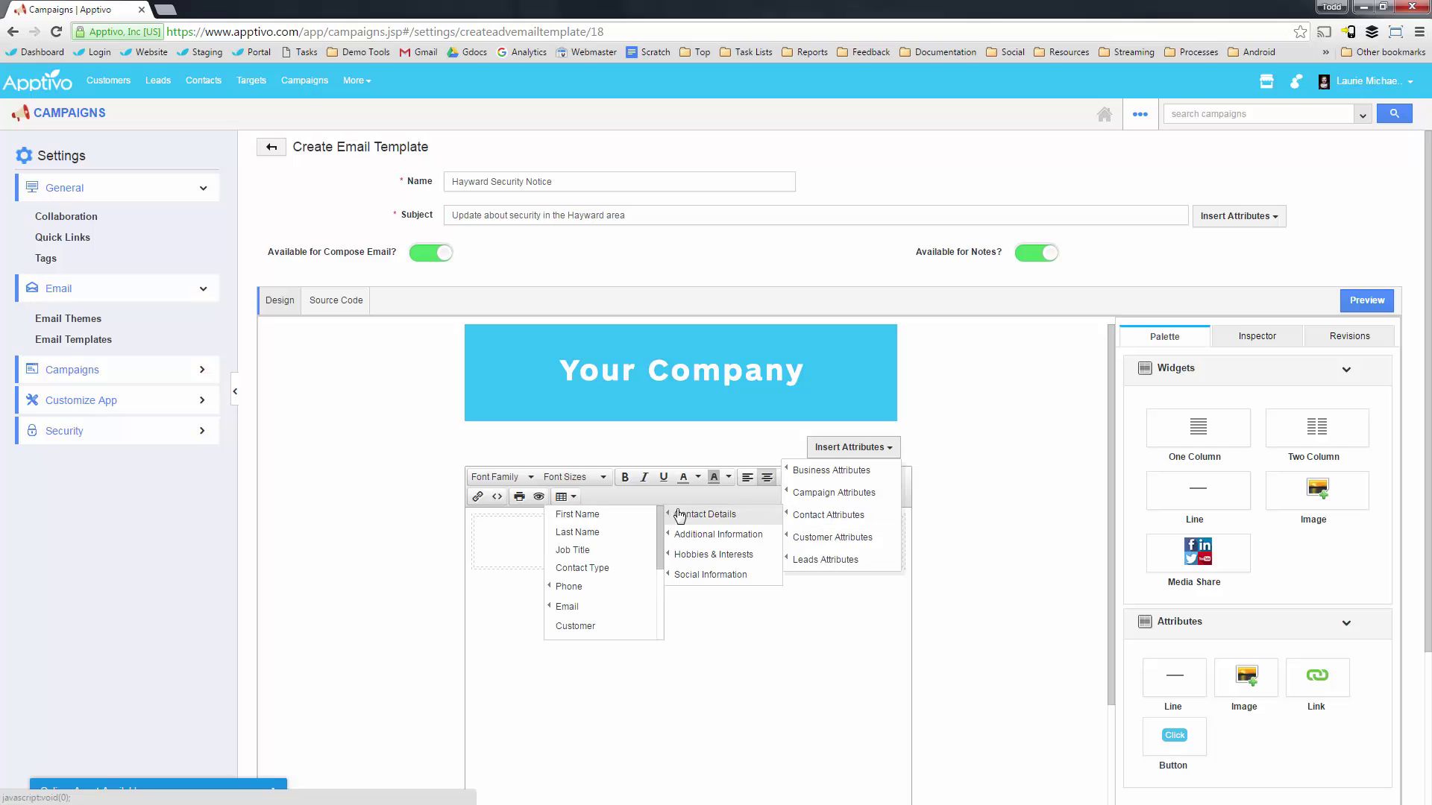
pyautogui.click(608, 515)
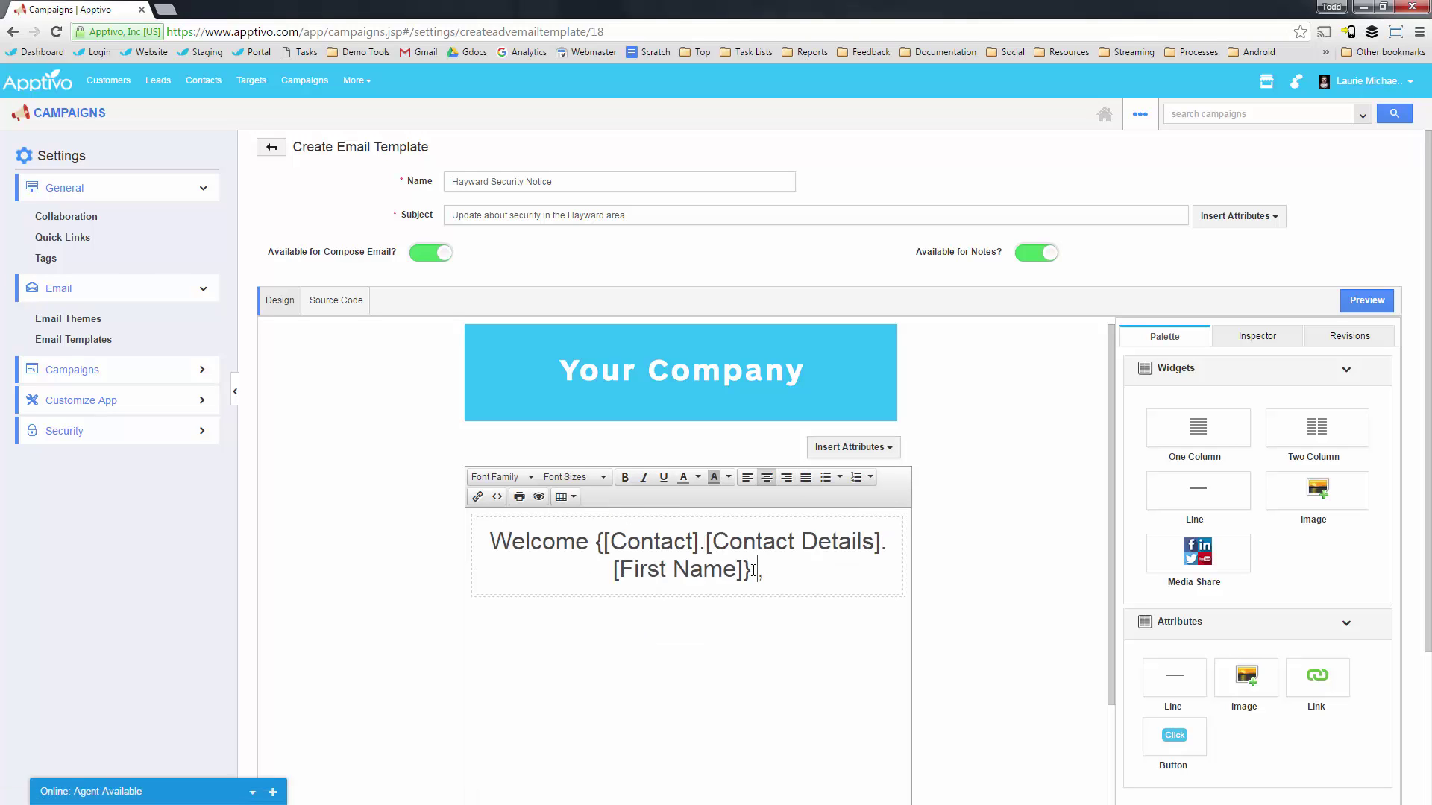
pyautogui.press('BackSpace')
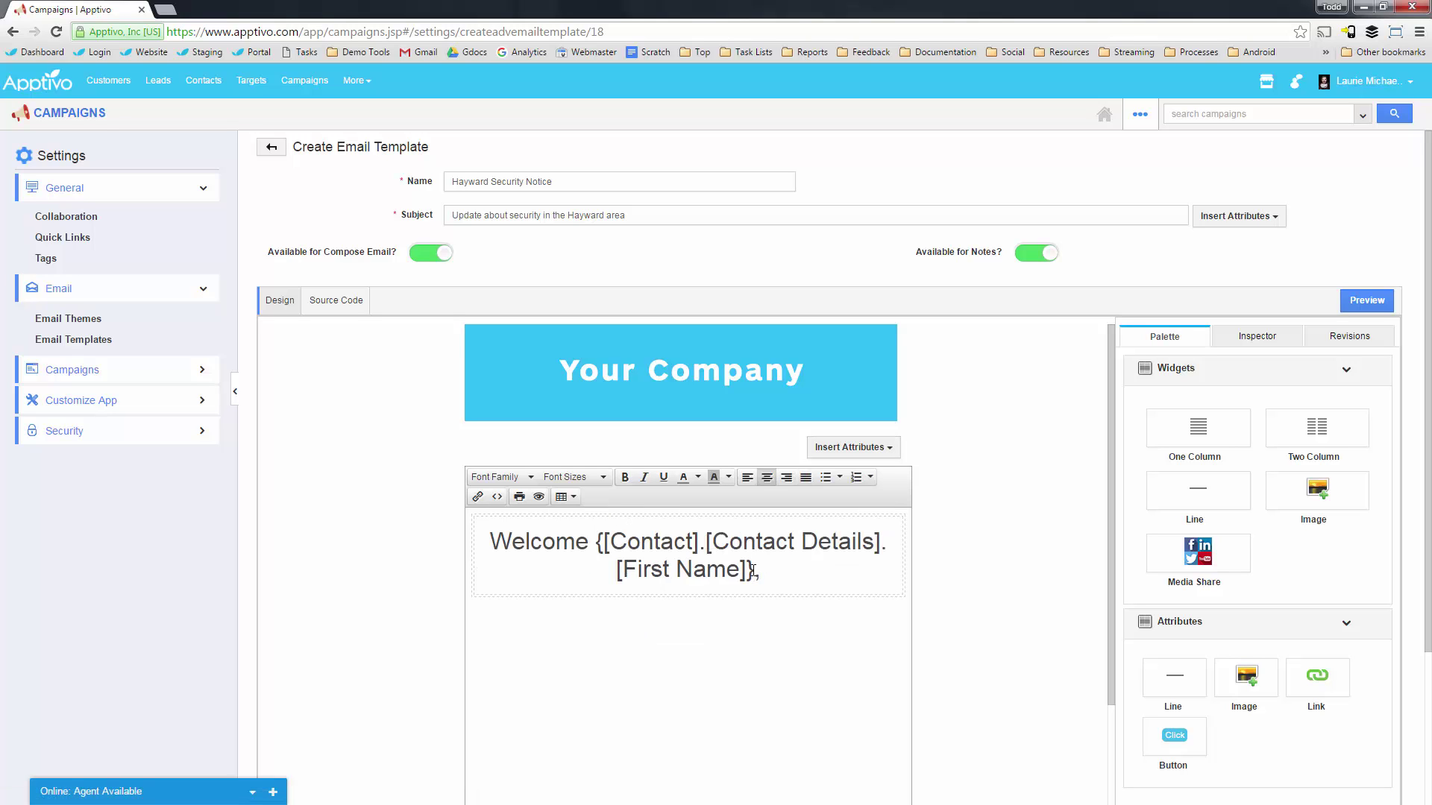
pyautogui.click(1014, 601)
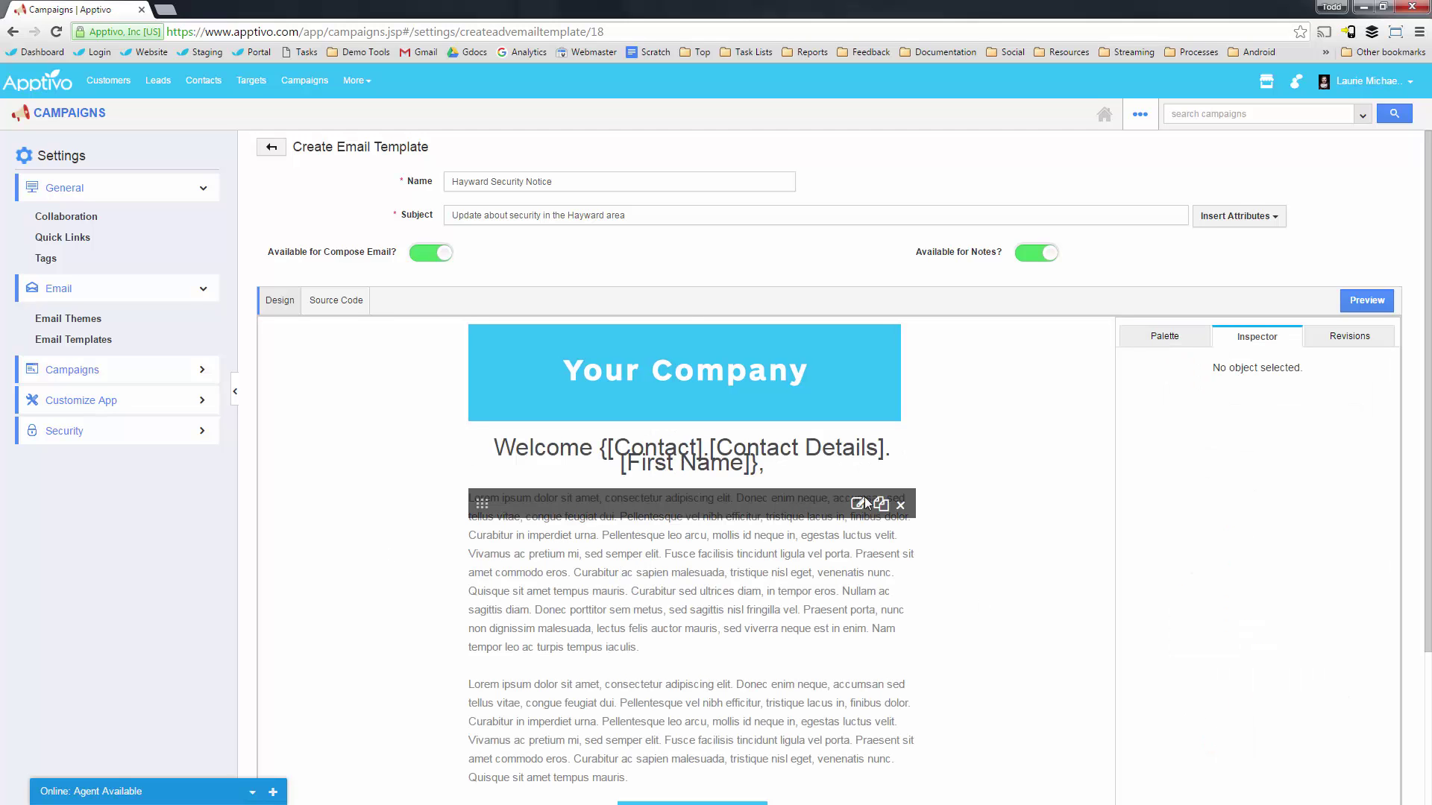
# Bold the opening lines of the first lorem body paragraph.
pyautogui.click(861, 504)
pyautogui.moveTo(673, 643); pyautogui.dragTo(555, 590)
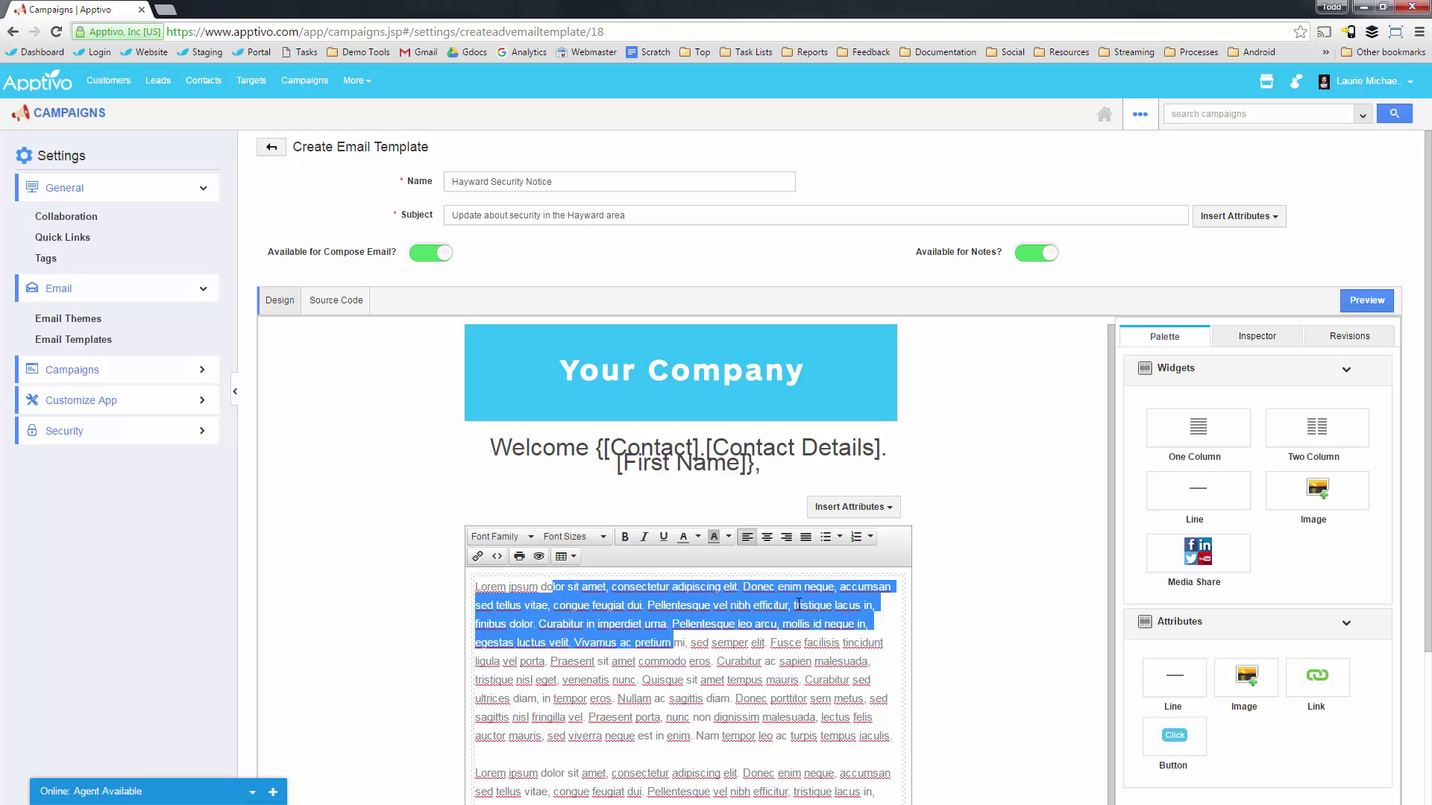
pyautogui.hotkey('ctrl', 'b')
pyautogui.click(752, 678)
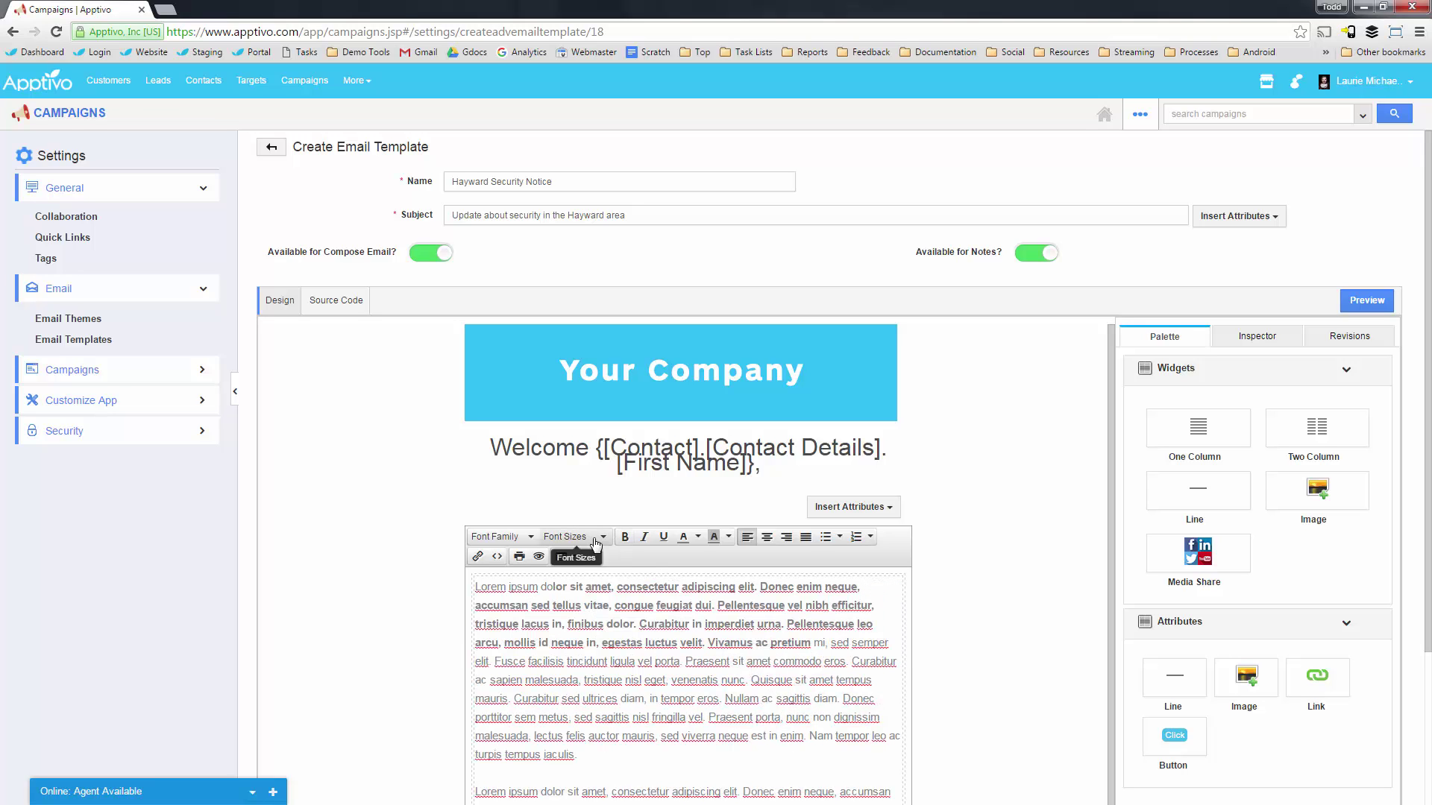
pyautogui.scroll(-2, 574, 632)
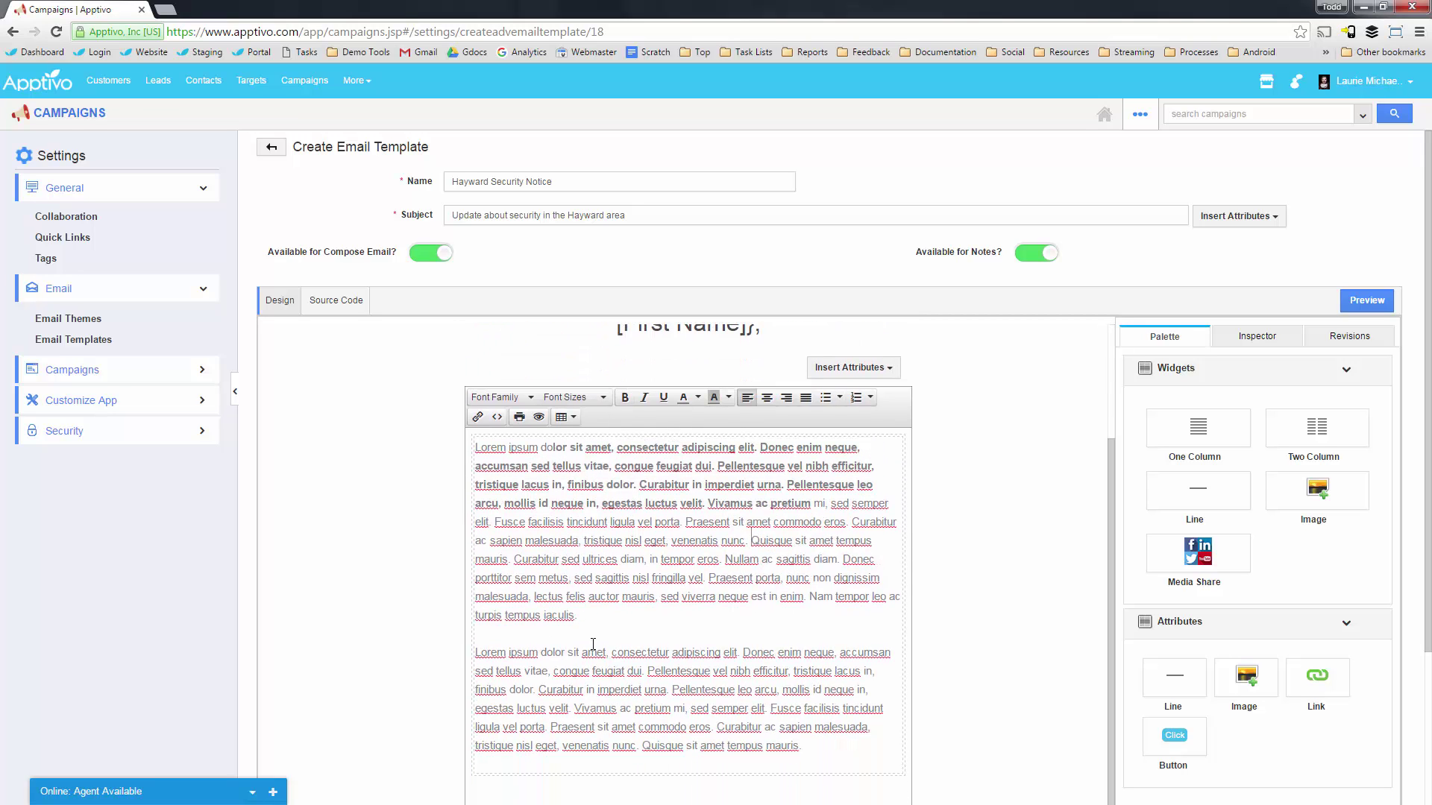
pyautogui.moveTo(593, 643); pyautogui.dragTo(802, 748)
pyautogui.click(947, 552)
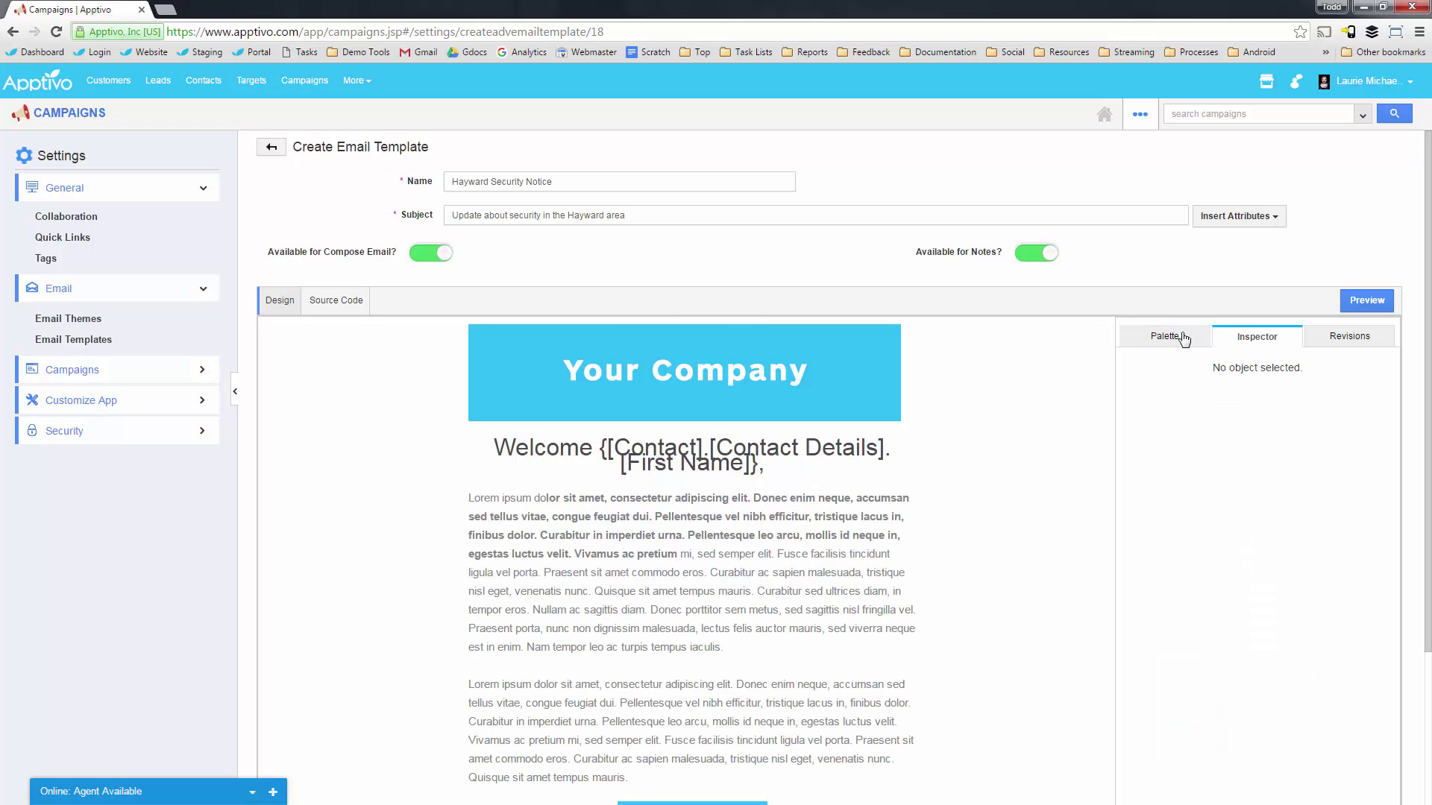
# Check the template's HTML source, switch back to Design, and return to the Campaigns list.
pyautogui.click(1175, 343)
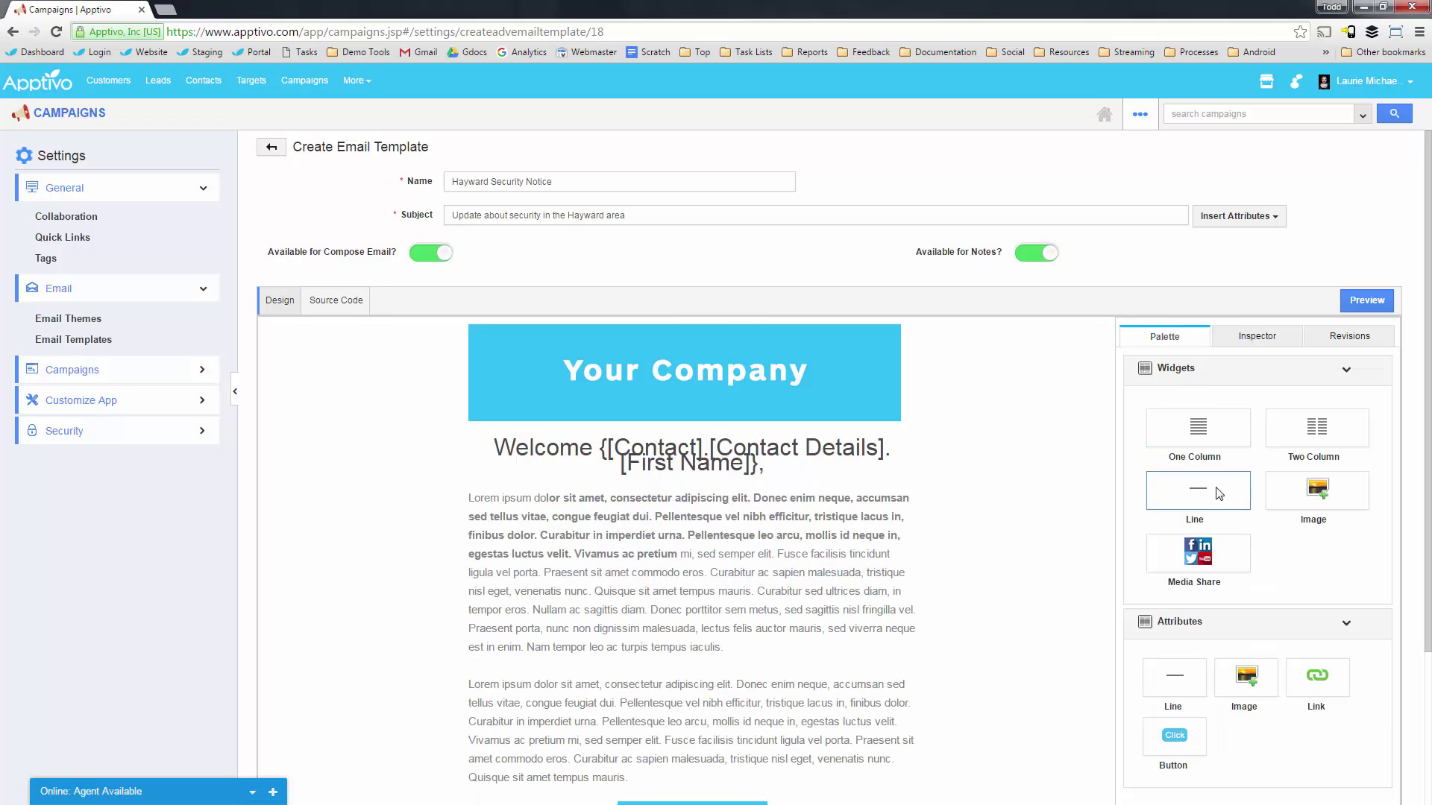
pyautogui.scroll(-3, 895, 559)
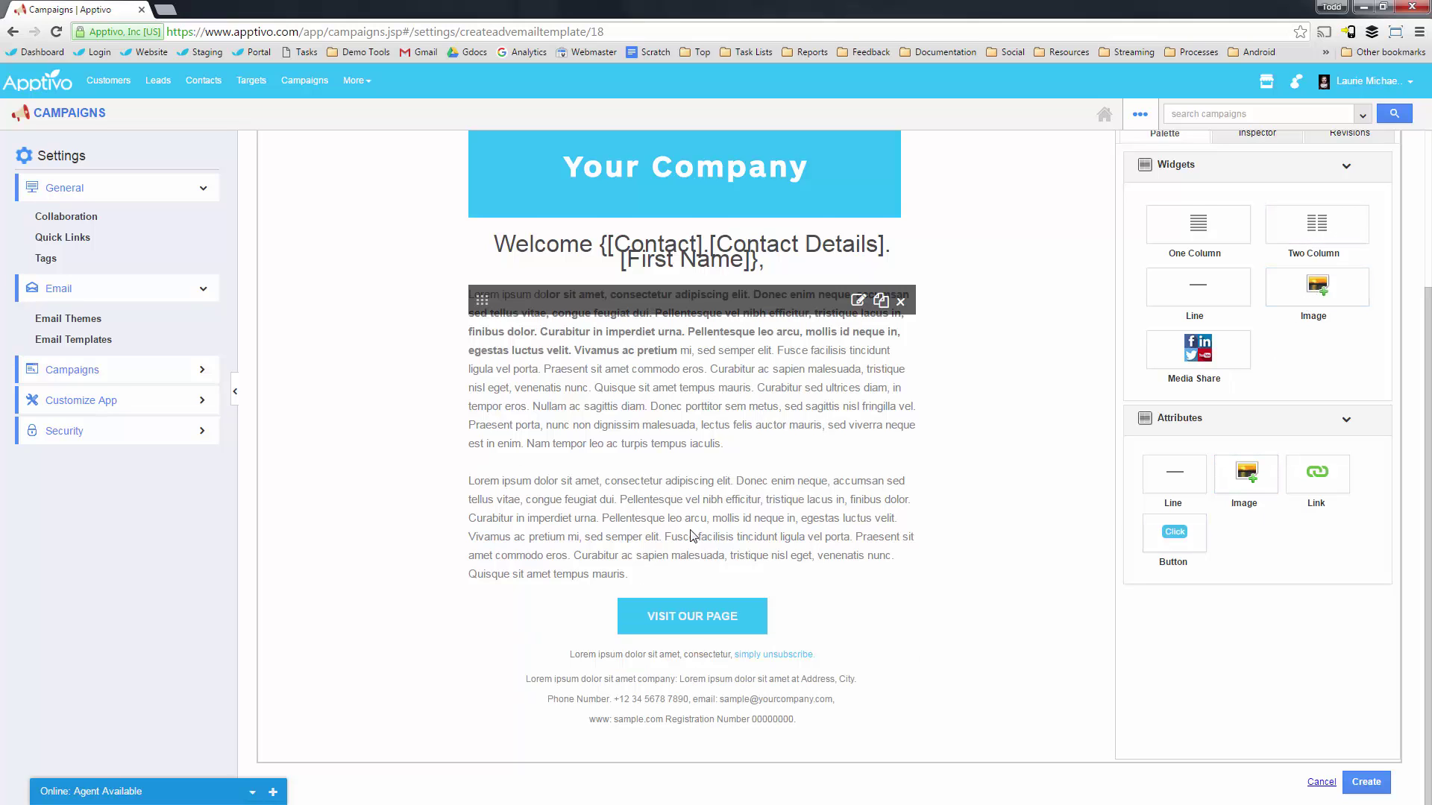
pyautogui.scroll(3, 692, 535)
pyautogui.click(361, 308)
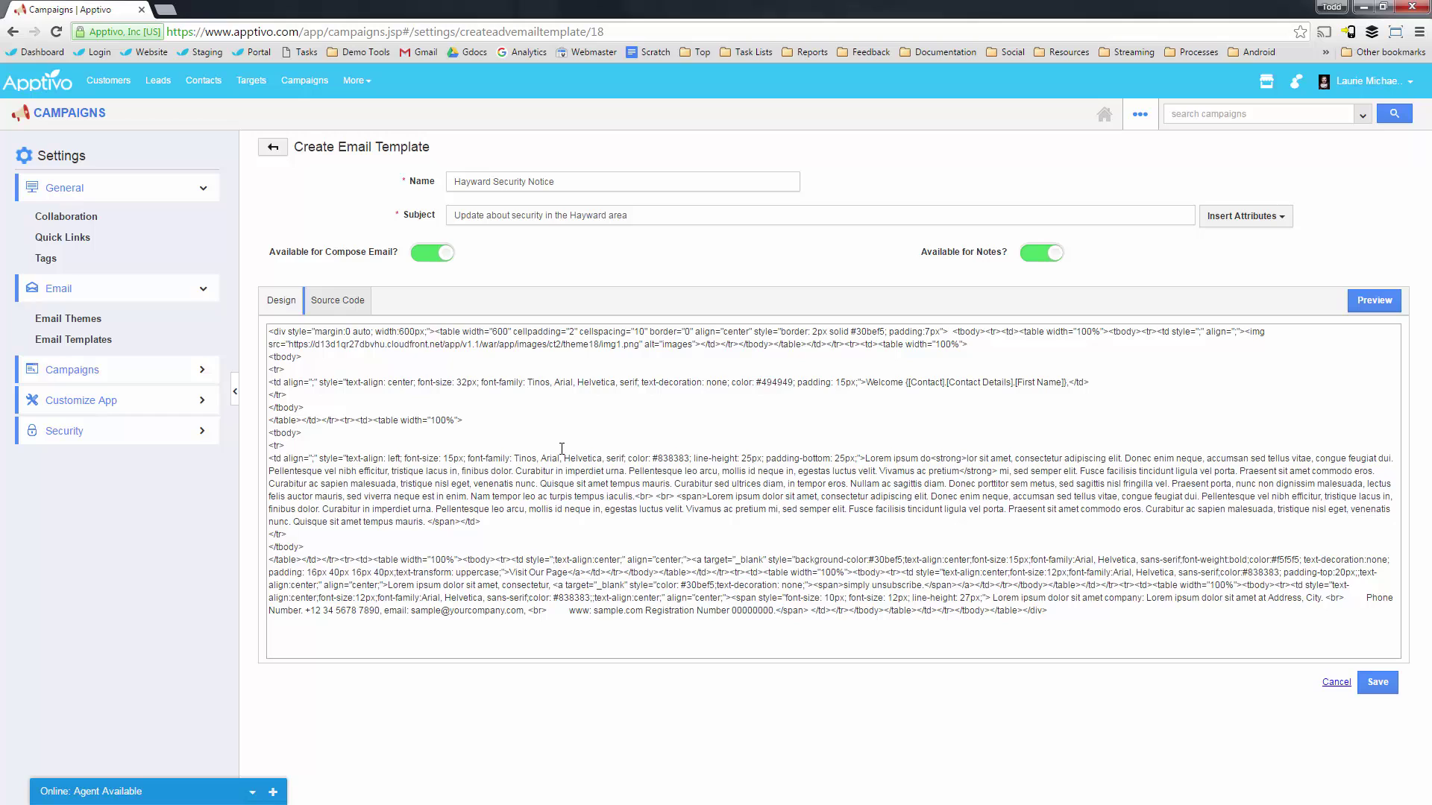
pyautogui.click(282, 306)
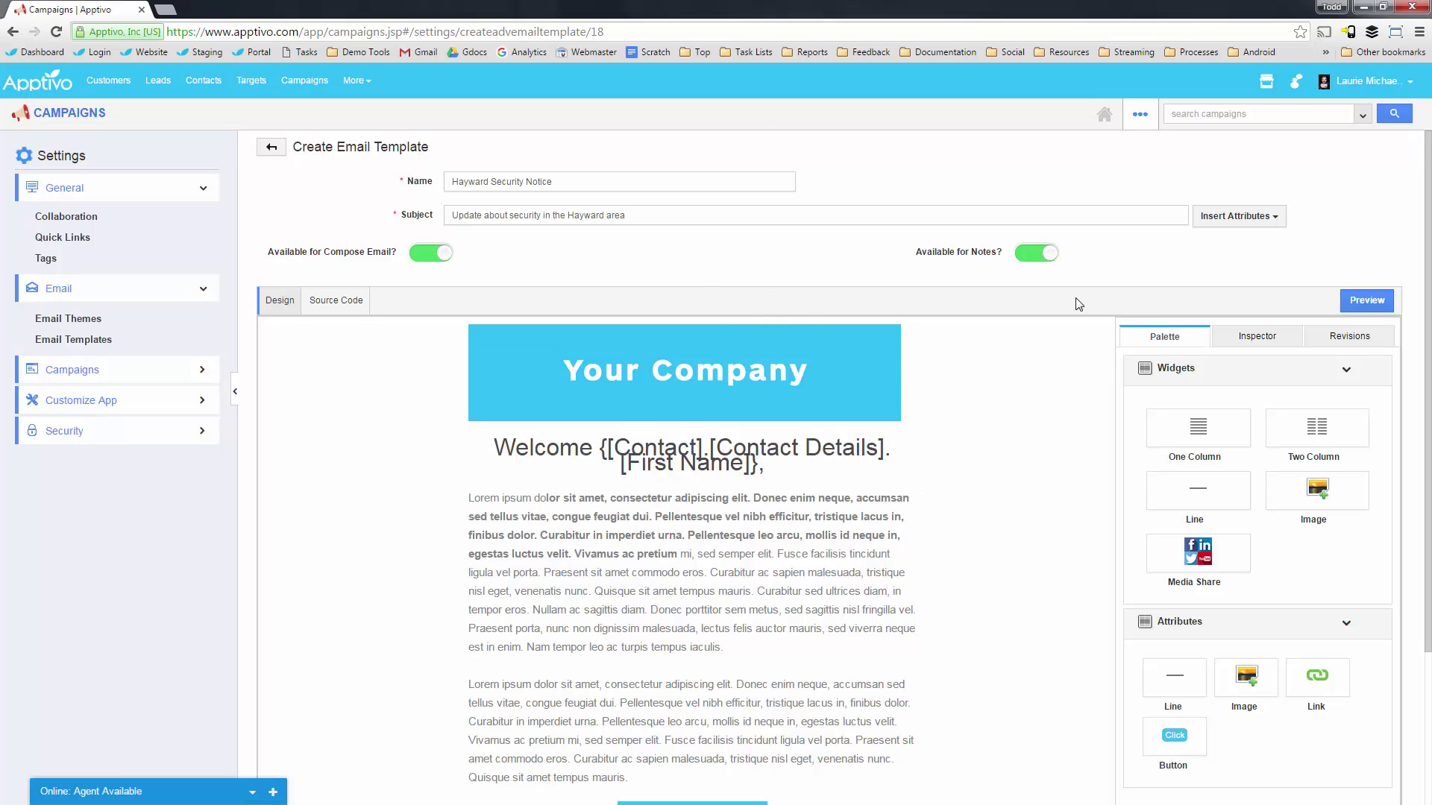
pyautogui.scroll(-3, 1365, 574)
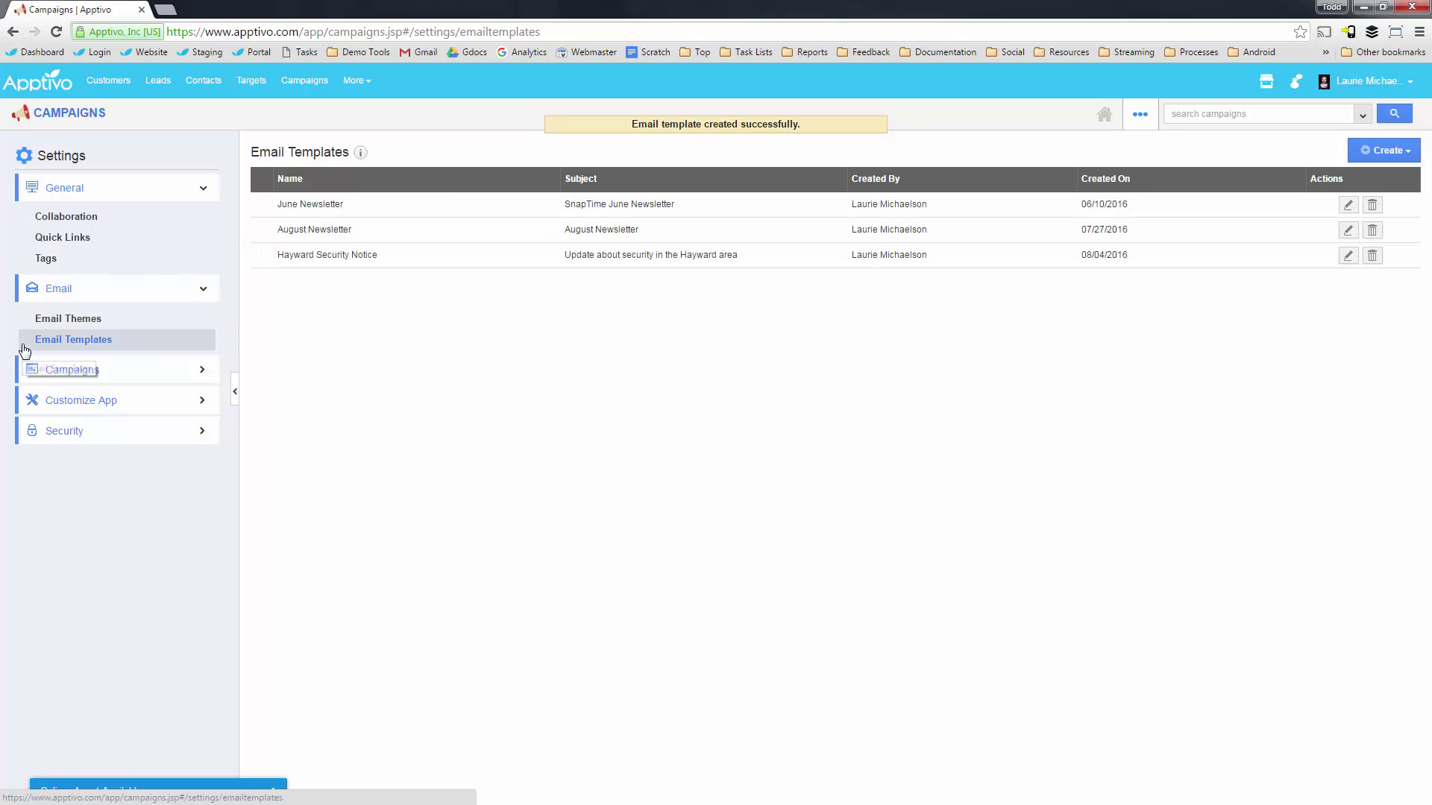
pyautogui.click(84, 115)
# Create campaign 'Haywayd Security Notice' using the Hayward Security Notice template and the account's sender address.
pyautogui.click(74, 160)
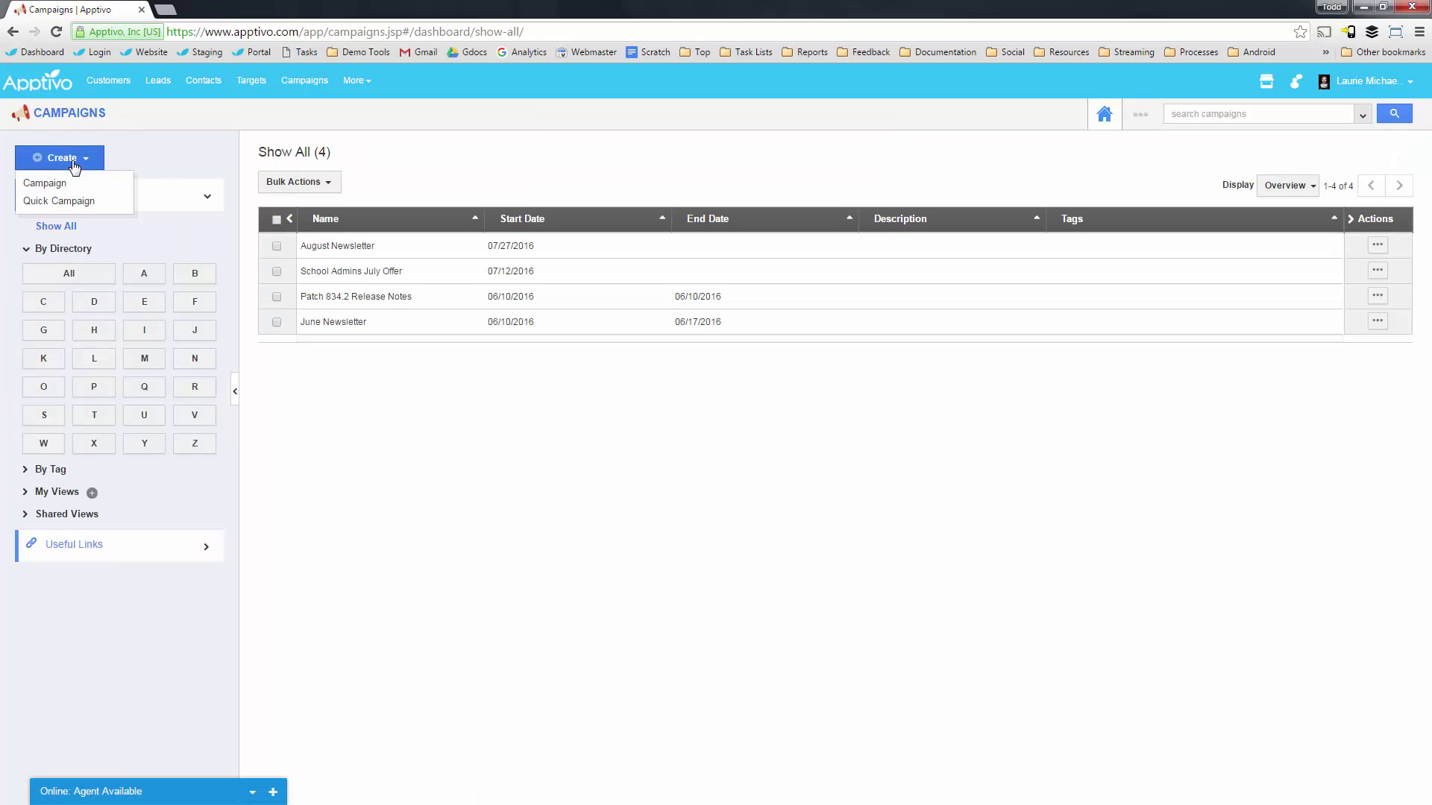
pyautogui.click(63, 187)
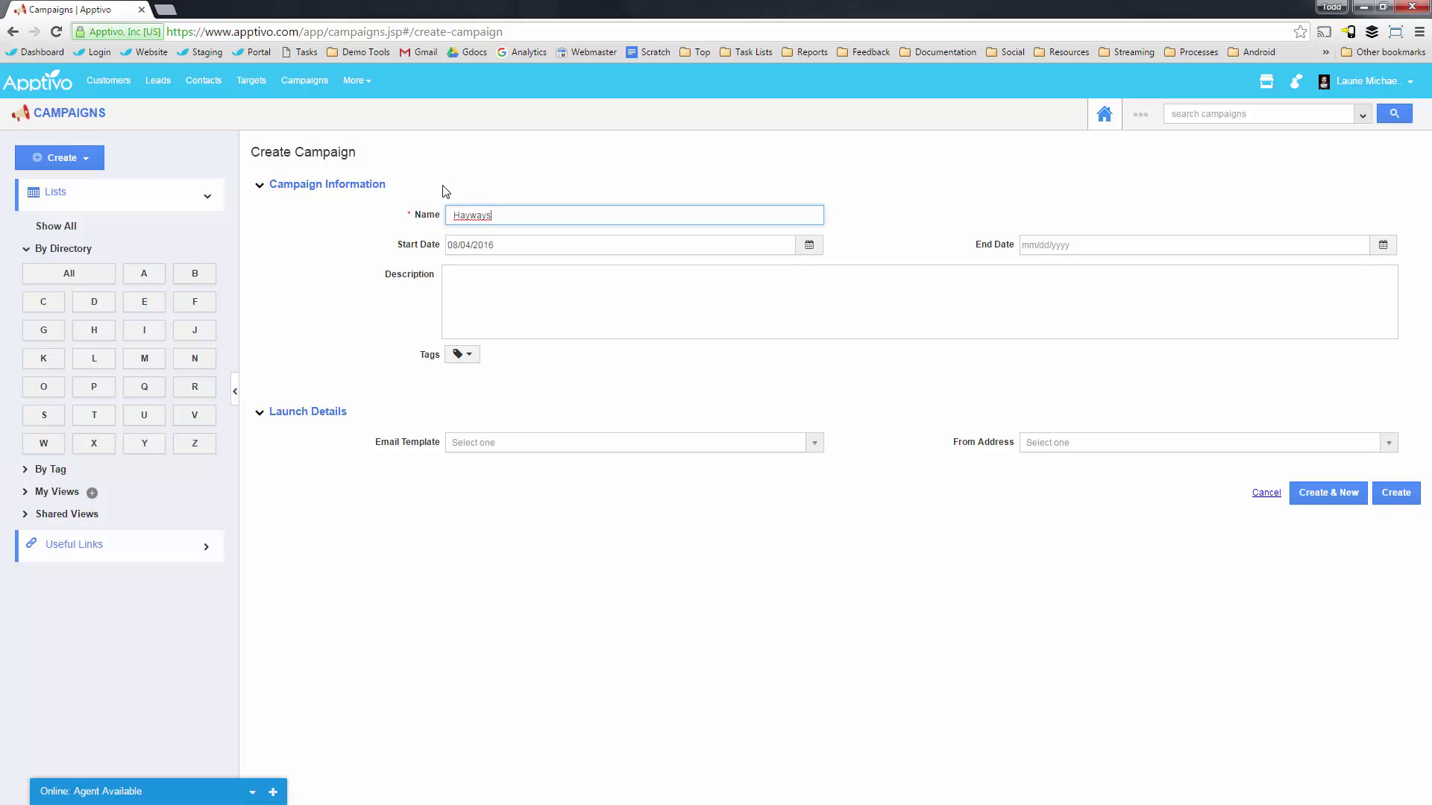
pyautogui.write('Haywayd Security Notice')
pyautogui.click(494, 443)
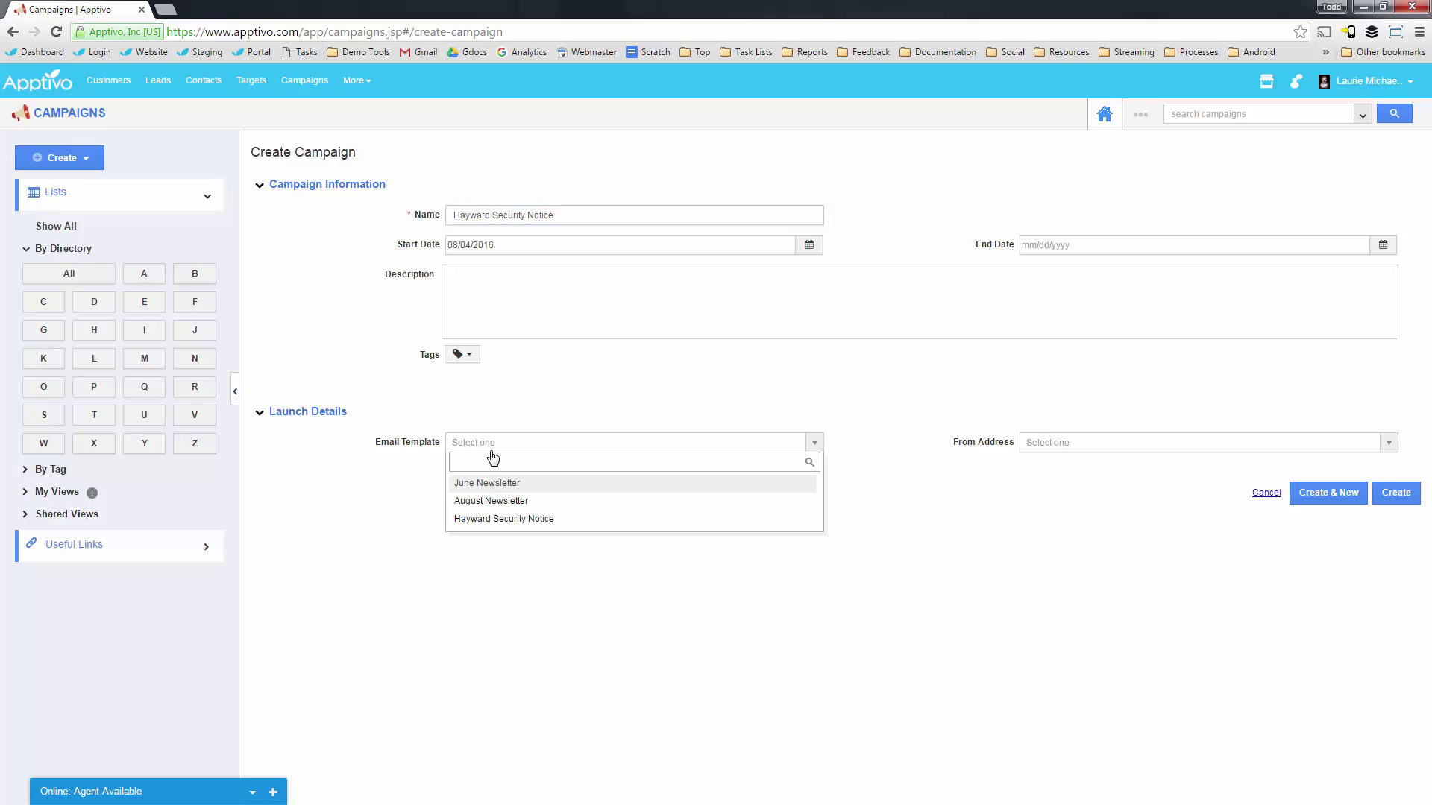
pyautogui.click(511, 518)
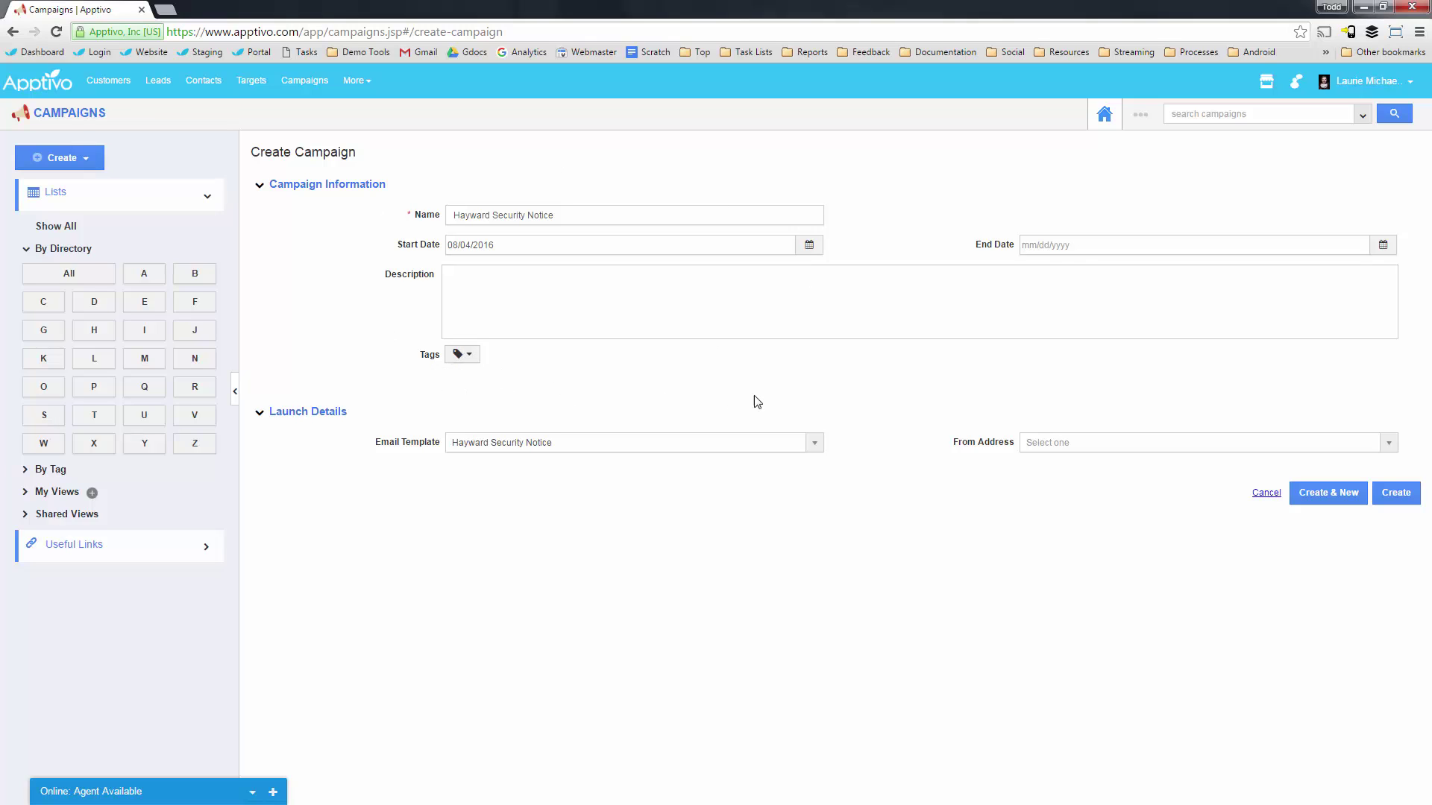
pyautogui.click(1070, 446)
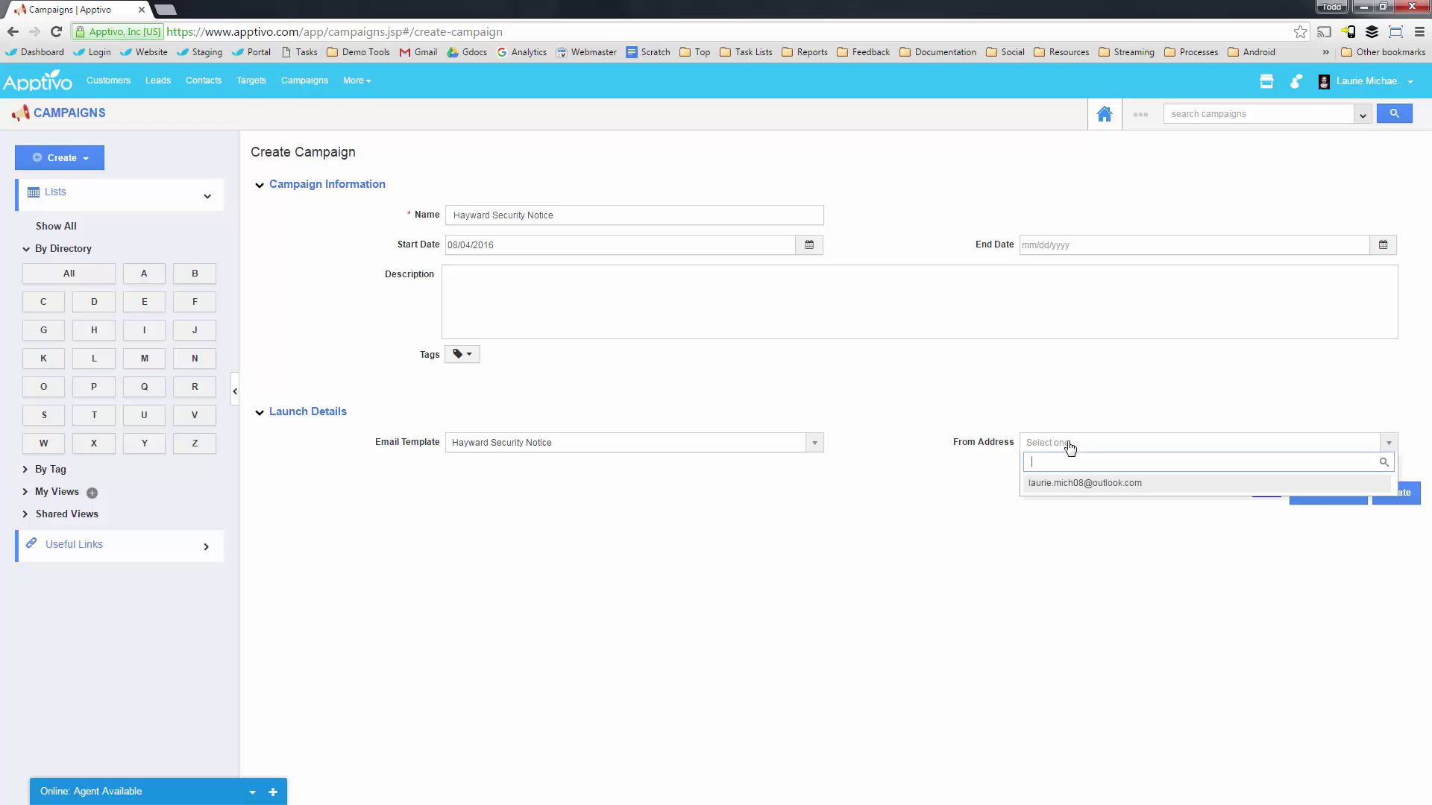
pyautogui.click(1074, 474)
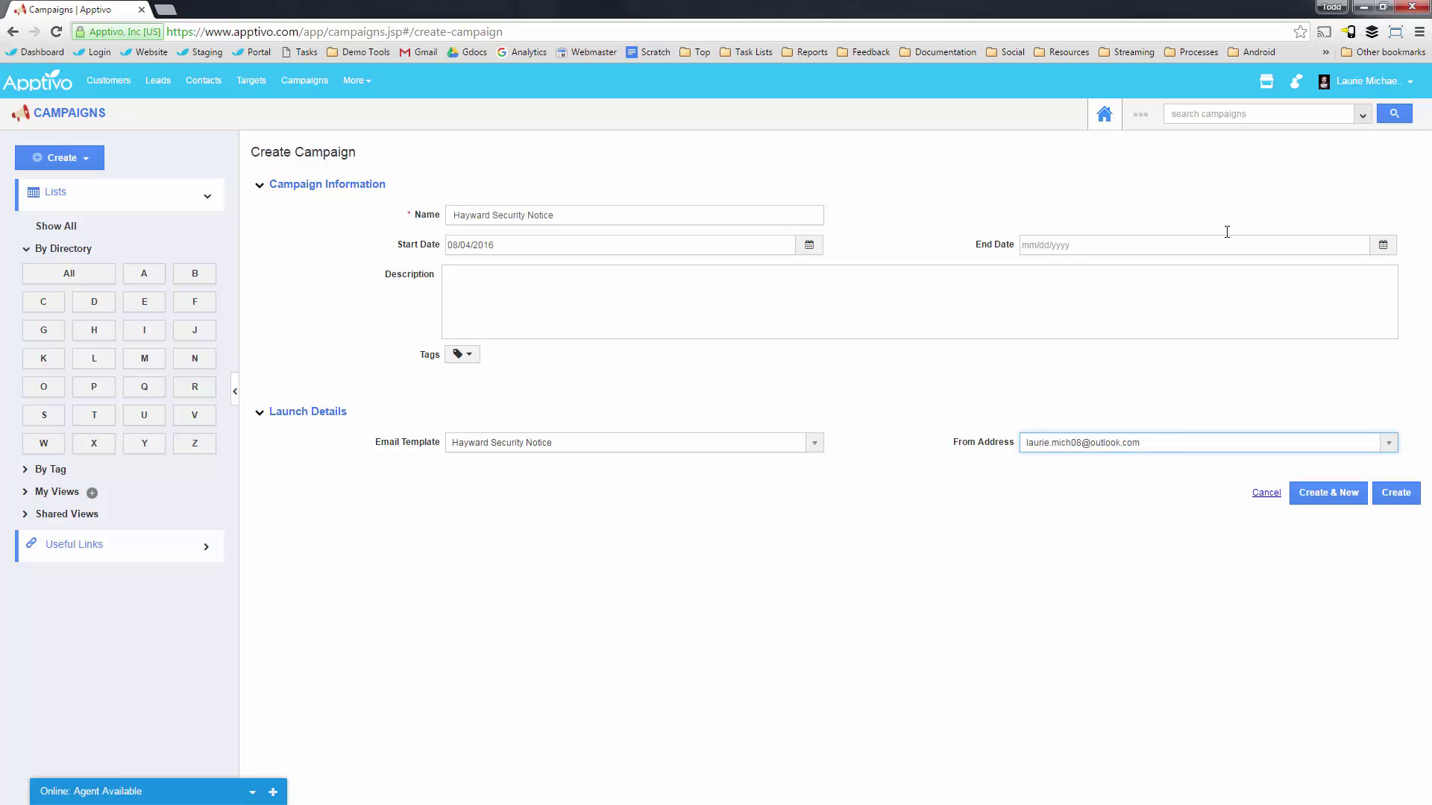
pyautogui.click(1396, 496)
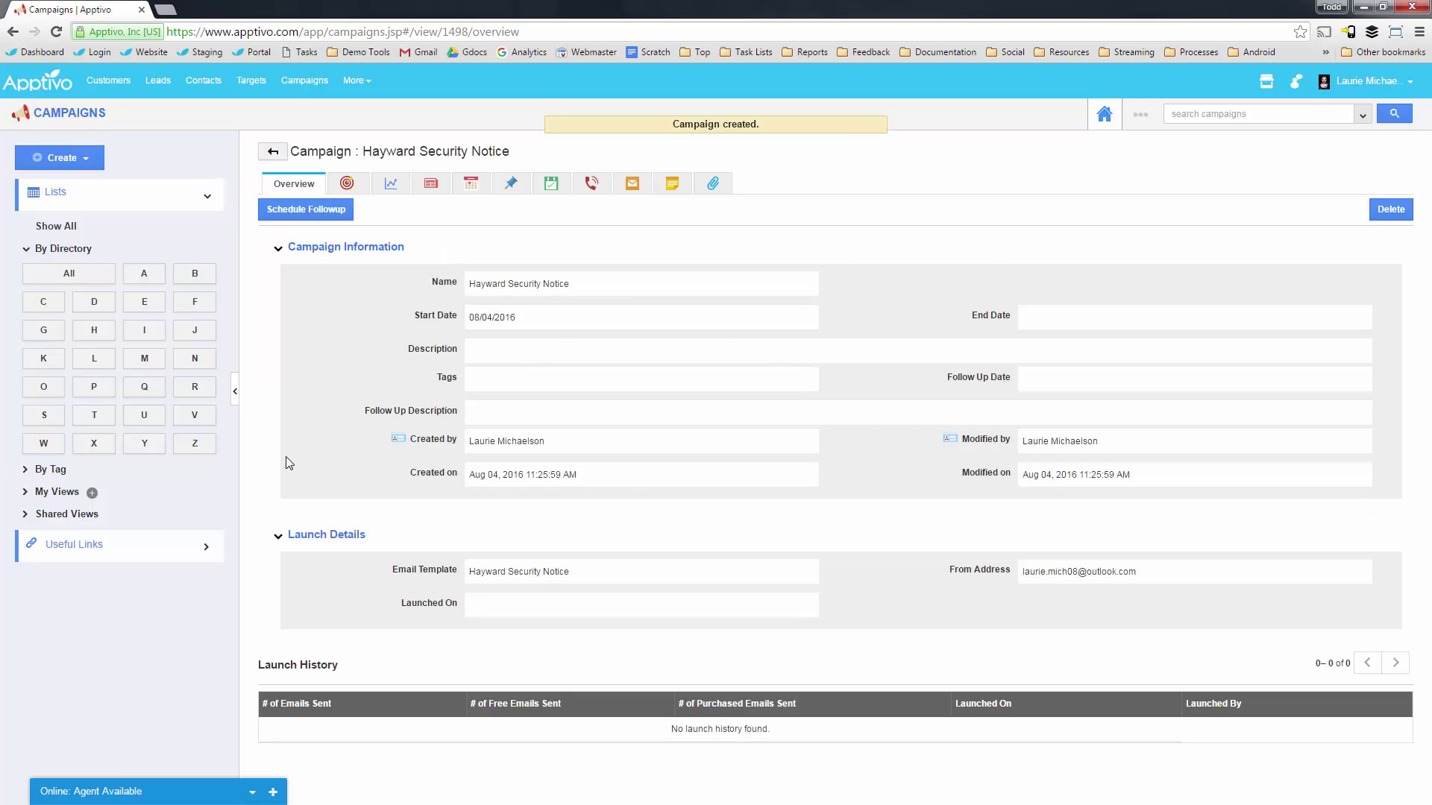
# Attach the New School Contacts list (81 entries) as the campaign's target list.
pyautogui.moveTo(361, 407); pyautogui.dragTo(375, 410)
pyautogui.click(345, 184)
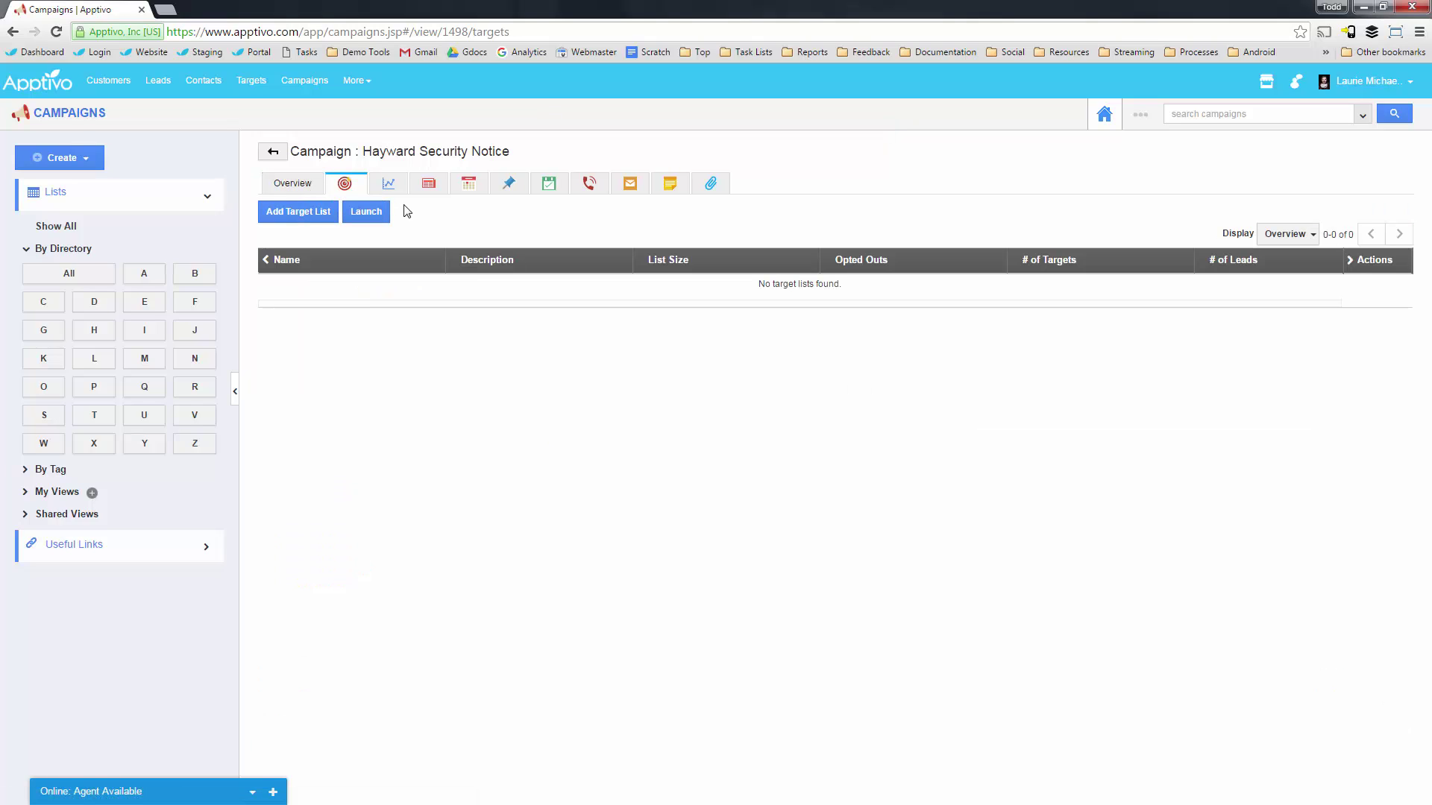
pyautogui.click(302, 214)
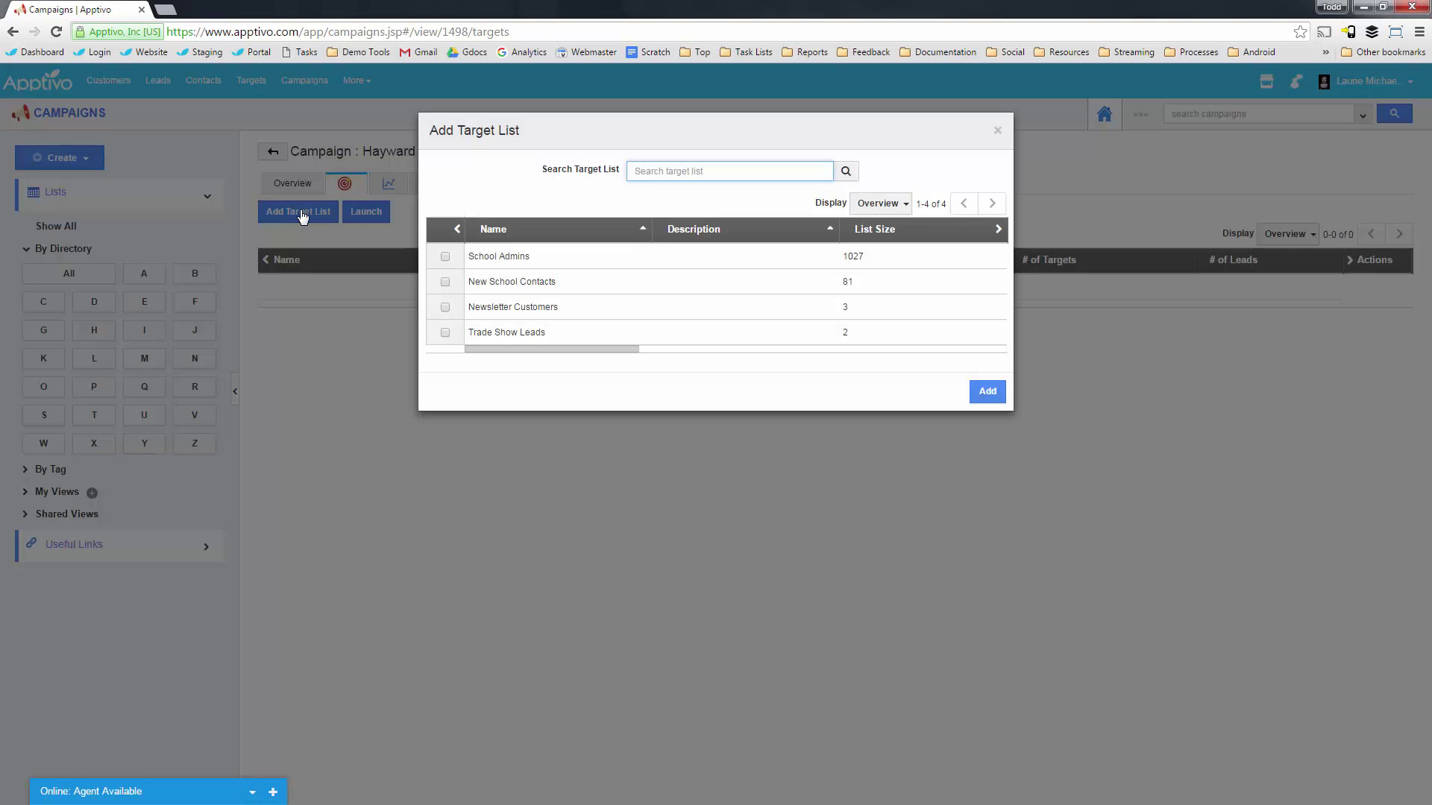
pyautogui.click(446, 282)
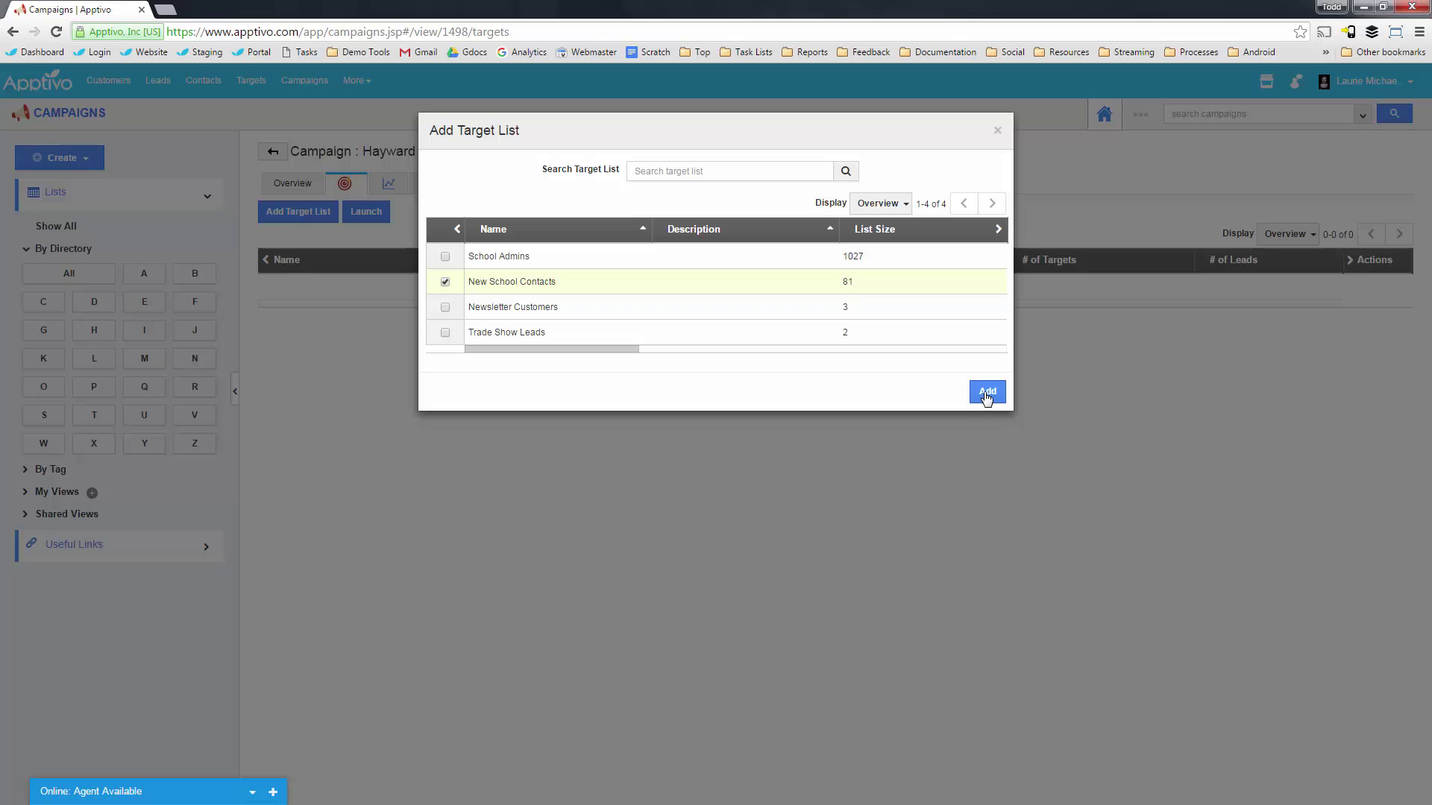
pyautogui.moveTo(594, 349); pyautogui.dragTo(861, 352)
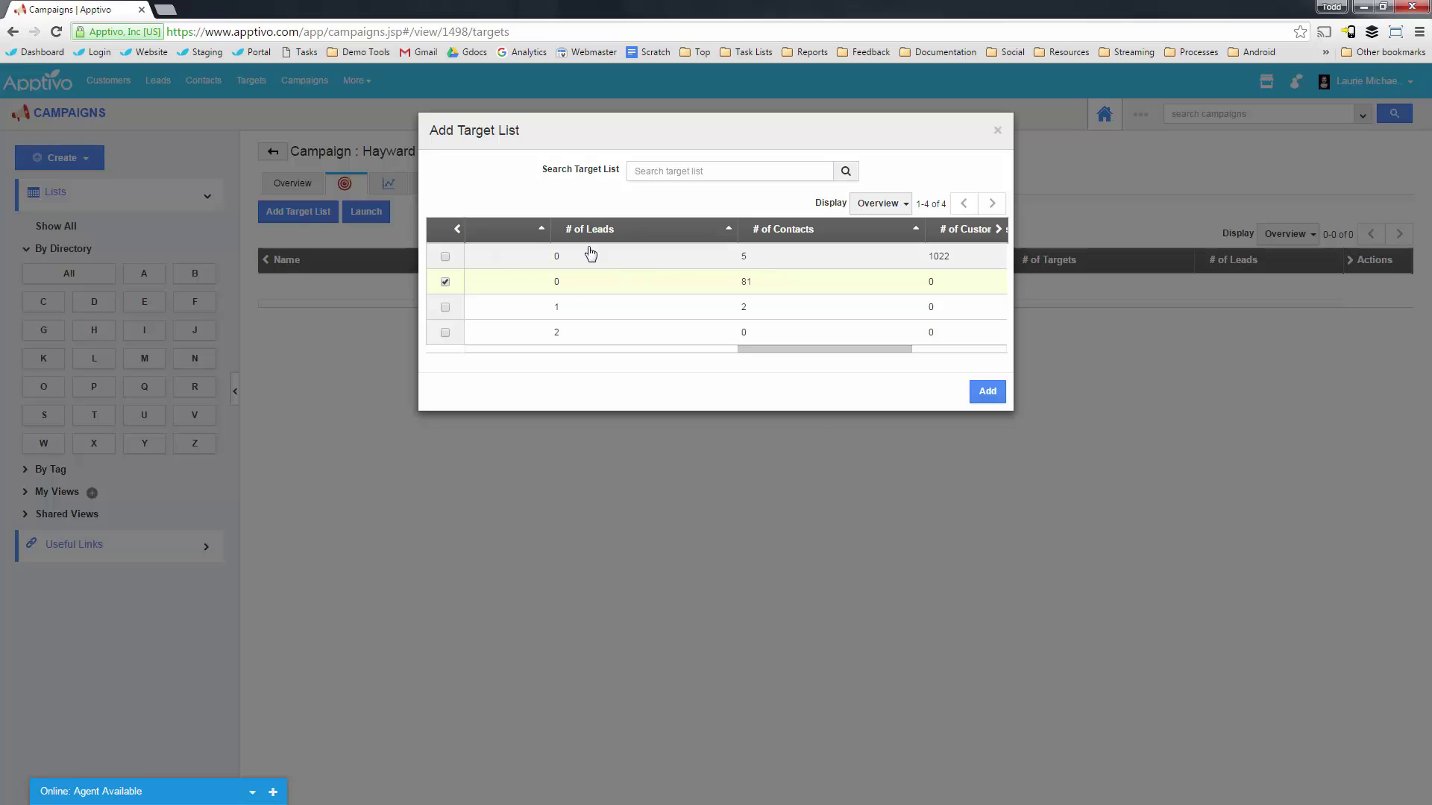
pyautogui.click(990, 397)
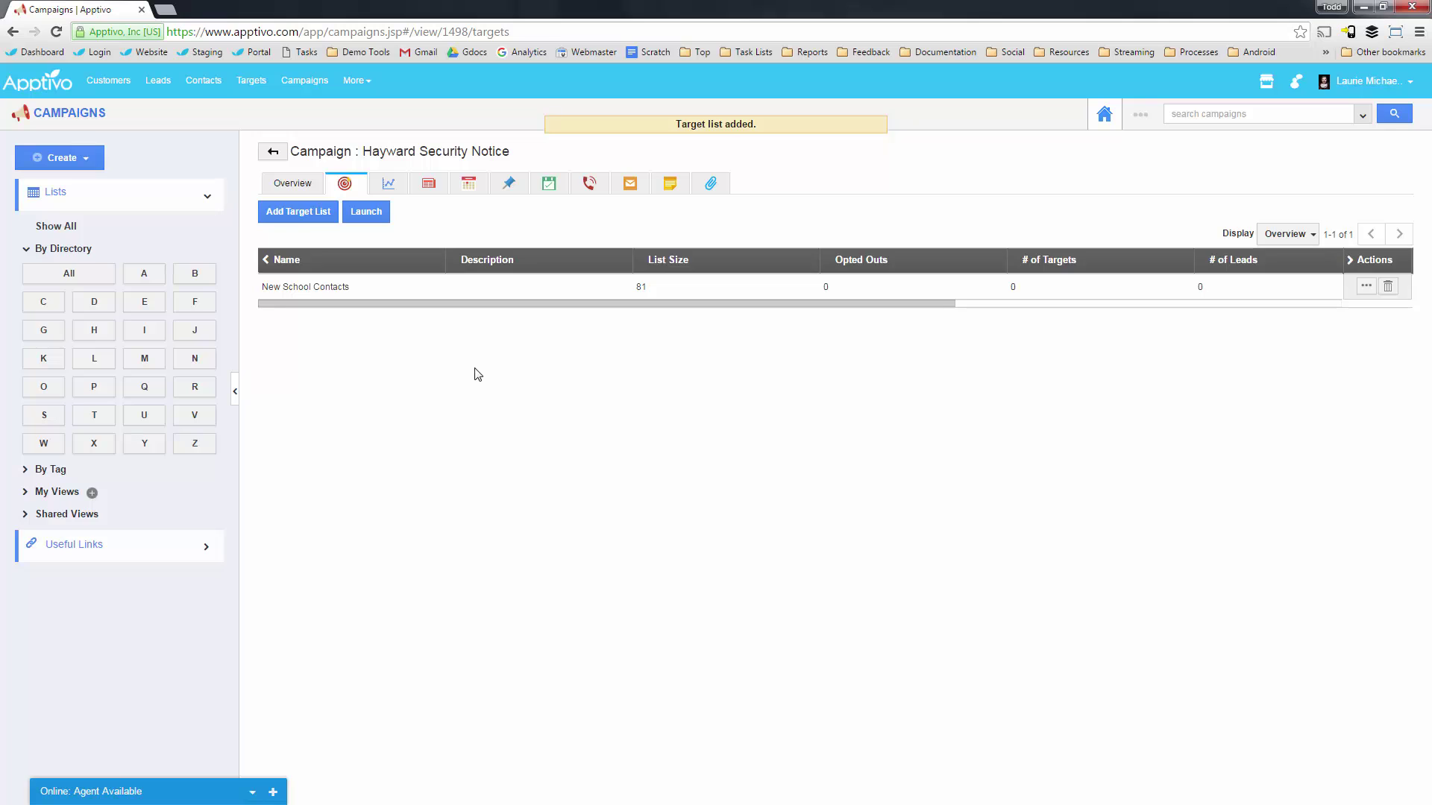
# Launch the campaign from the Targets tab and view its Communication Status dashboard.
pyautogui.click(287, 184)
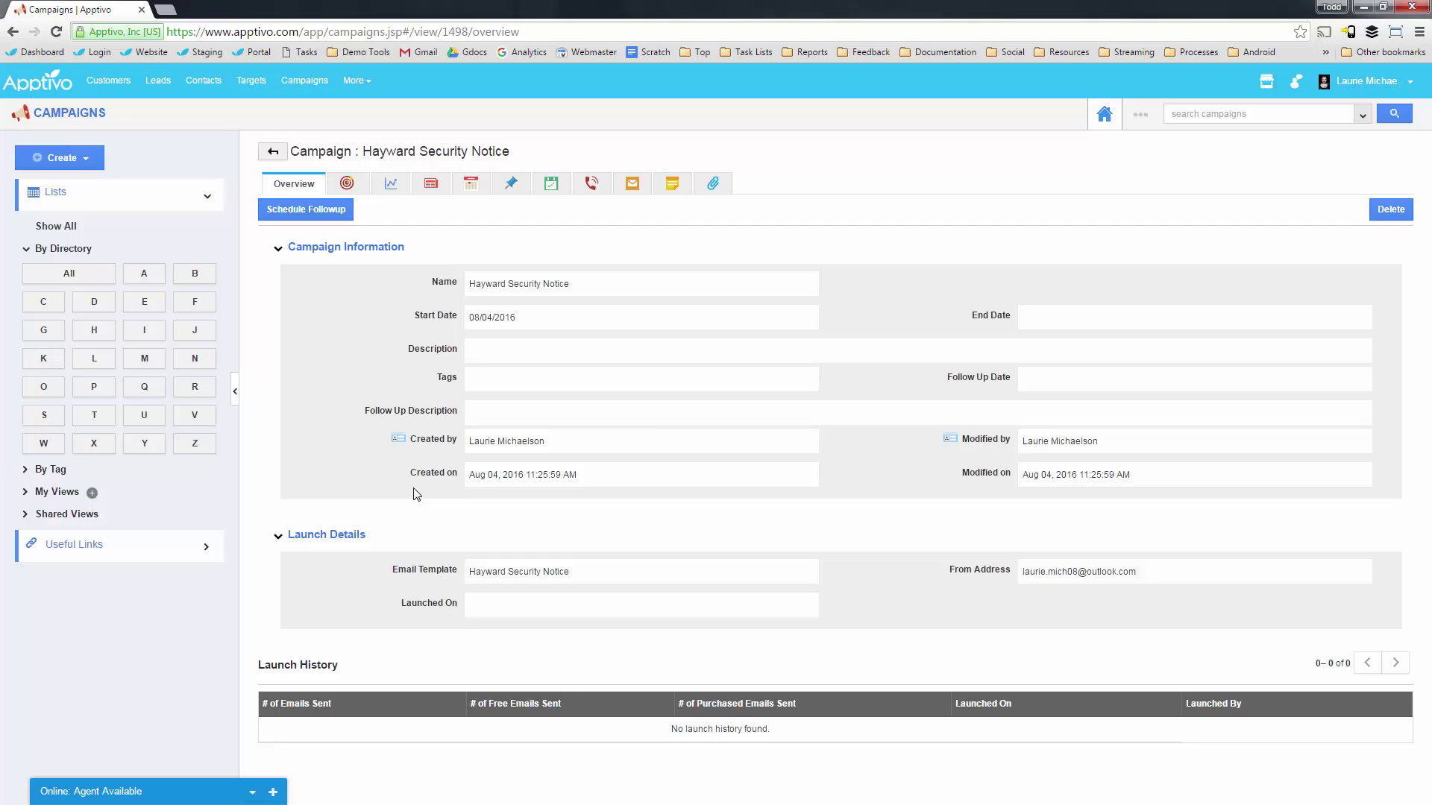
pyautogui.click(345, 184)
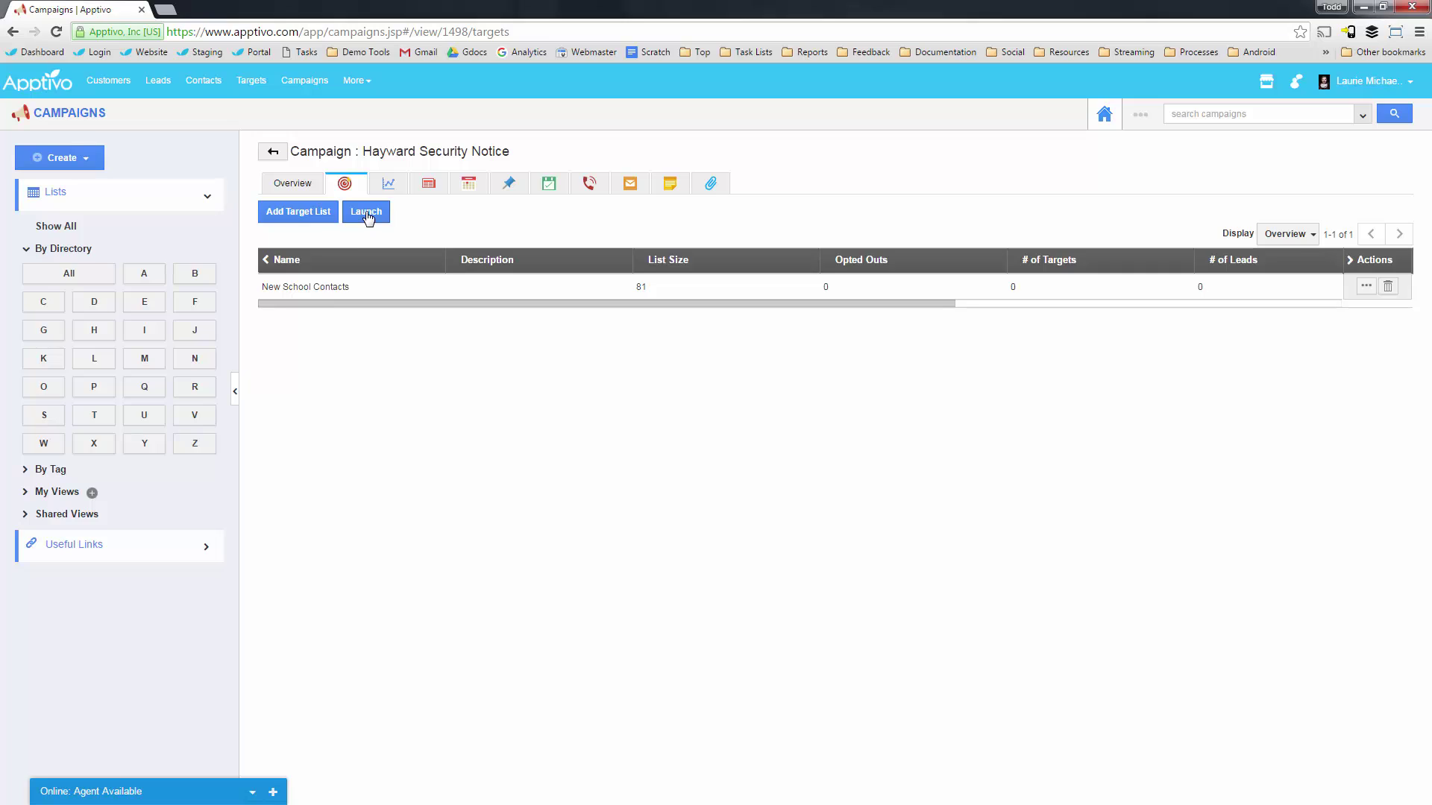
pyautogui.click(367, 214)
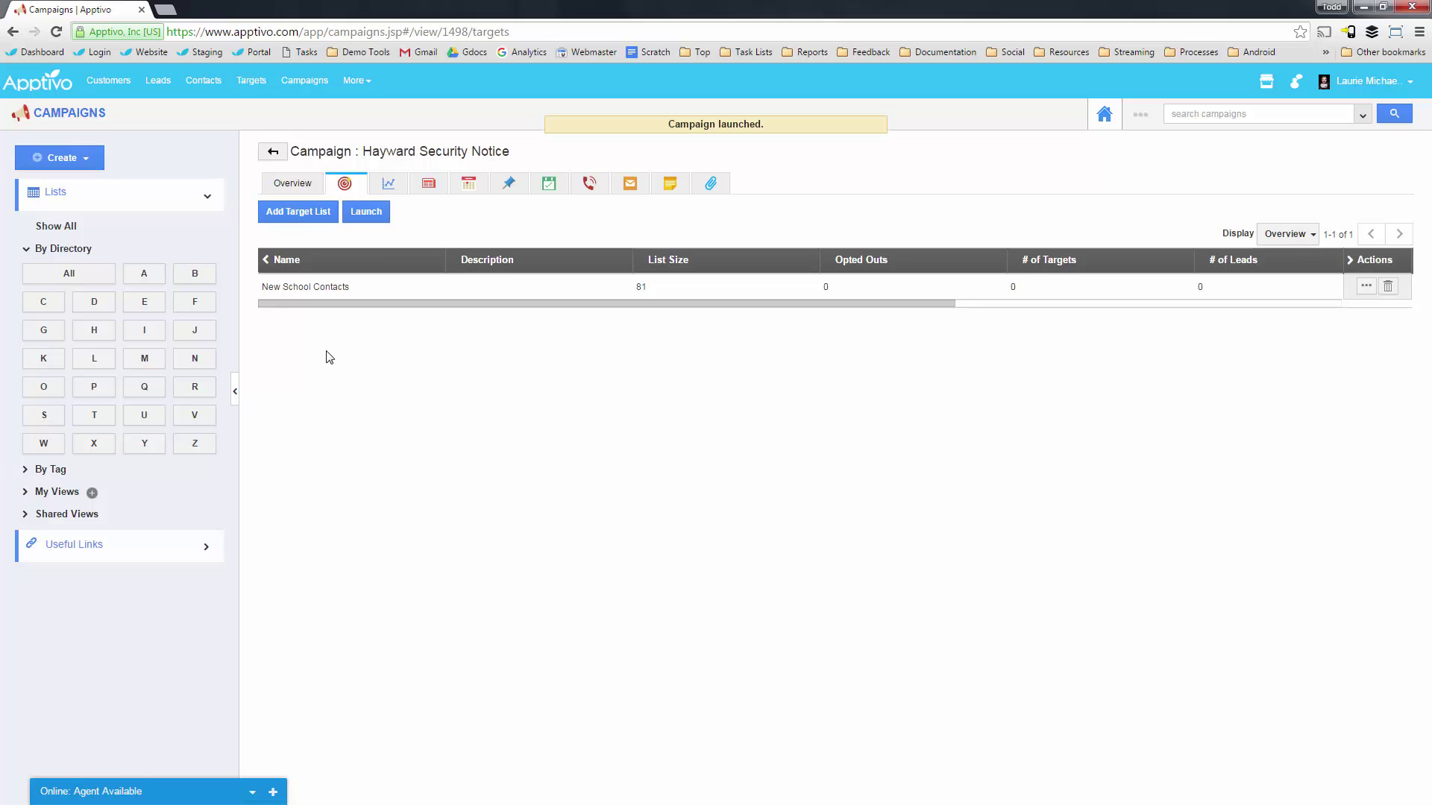
pyautogui.click(389, 187)
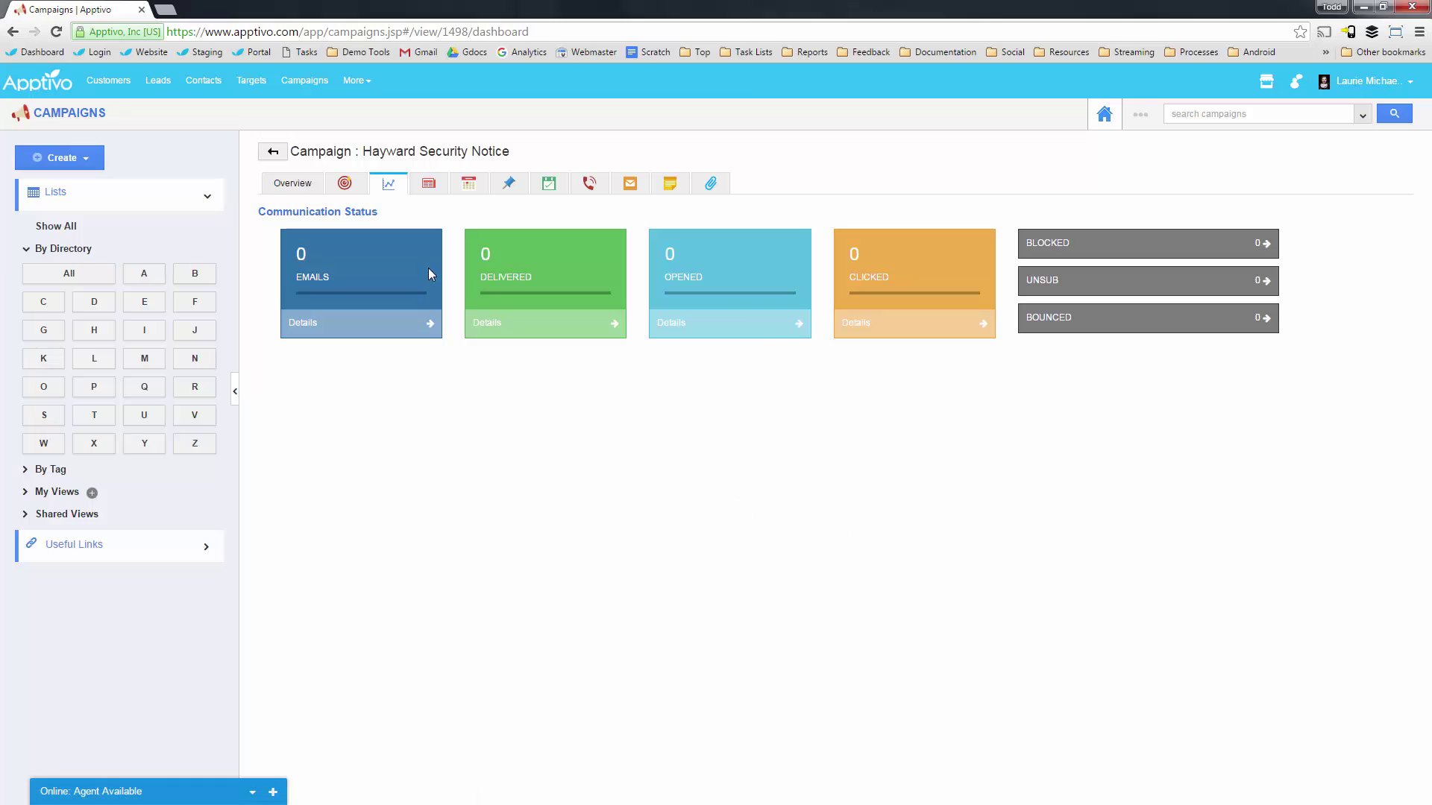
# Refresh the campaign and confirm the 08/04/2016 launch with 81 emails sent in Overview.
pyautogui.click(306, 186)
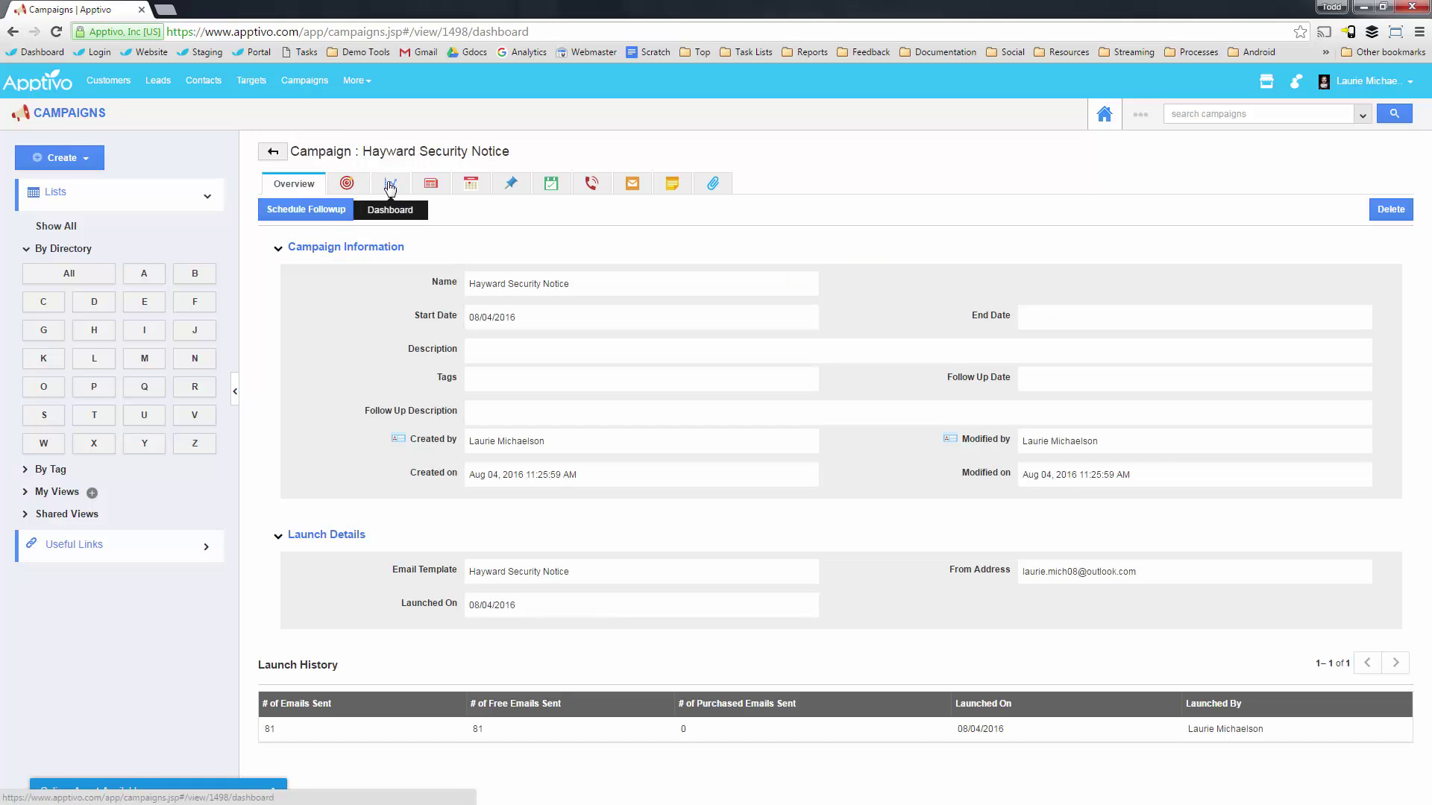
pyautogui.click(389, 185)
pyautogui.press('F5')
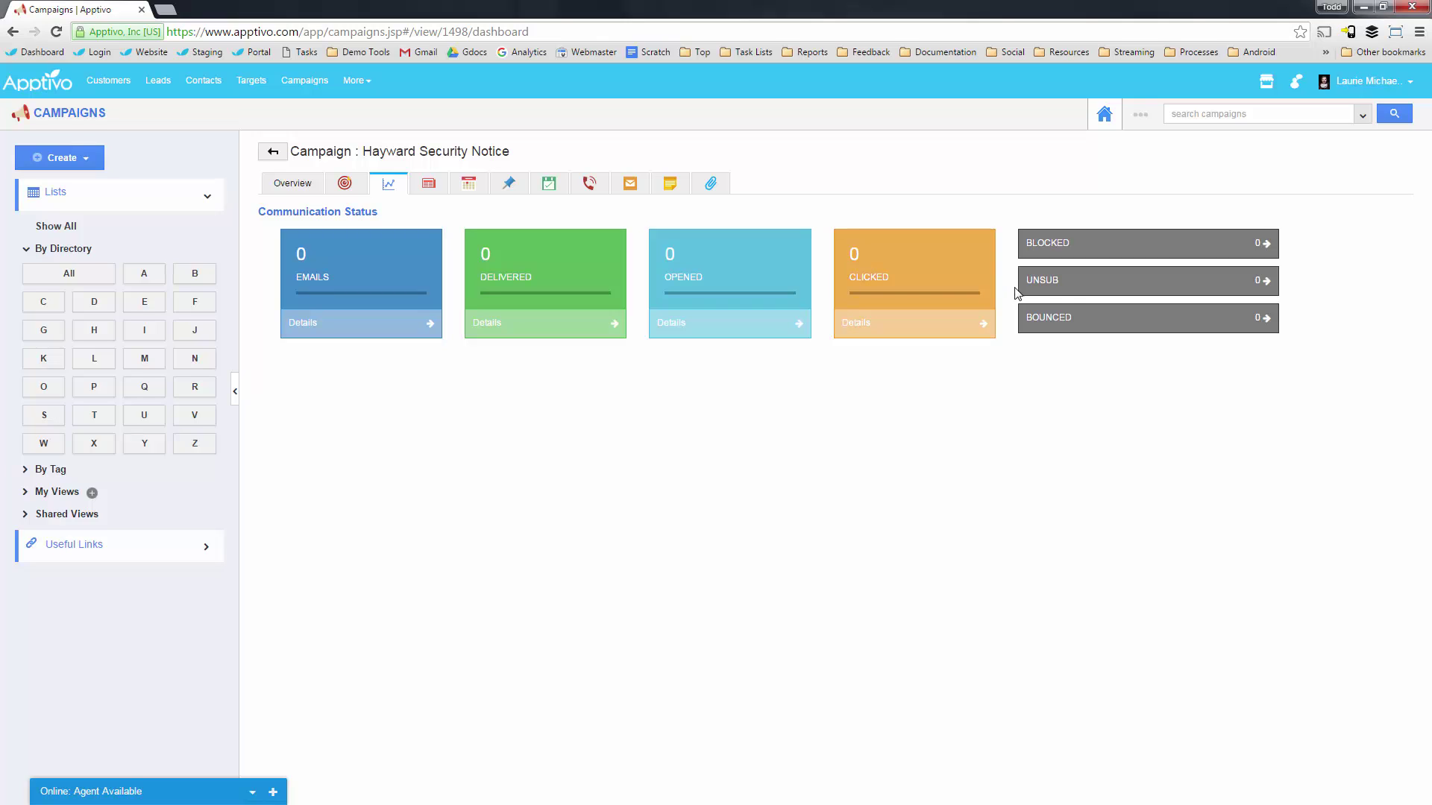
pyautogui.press('F5')
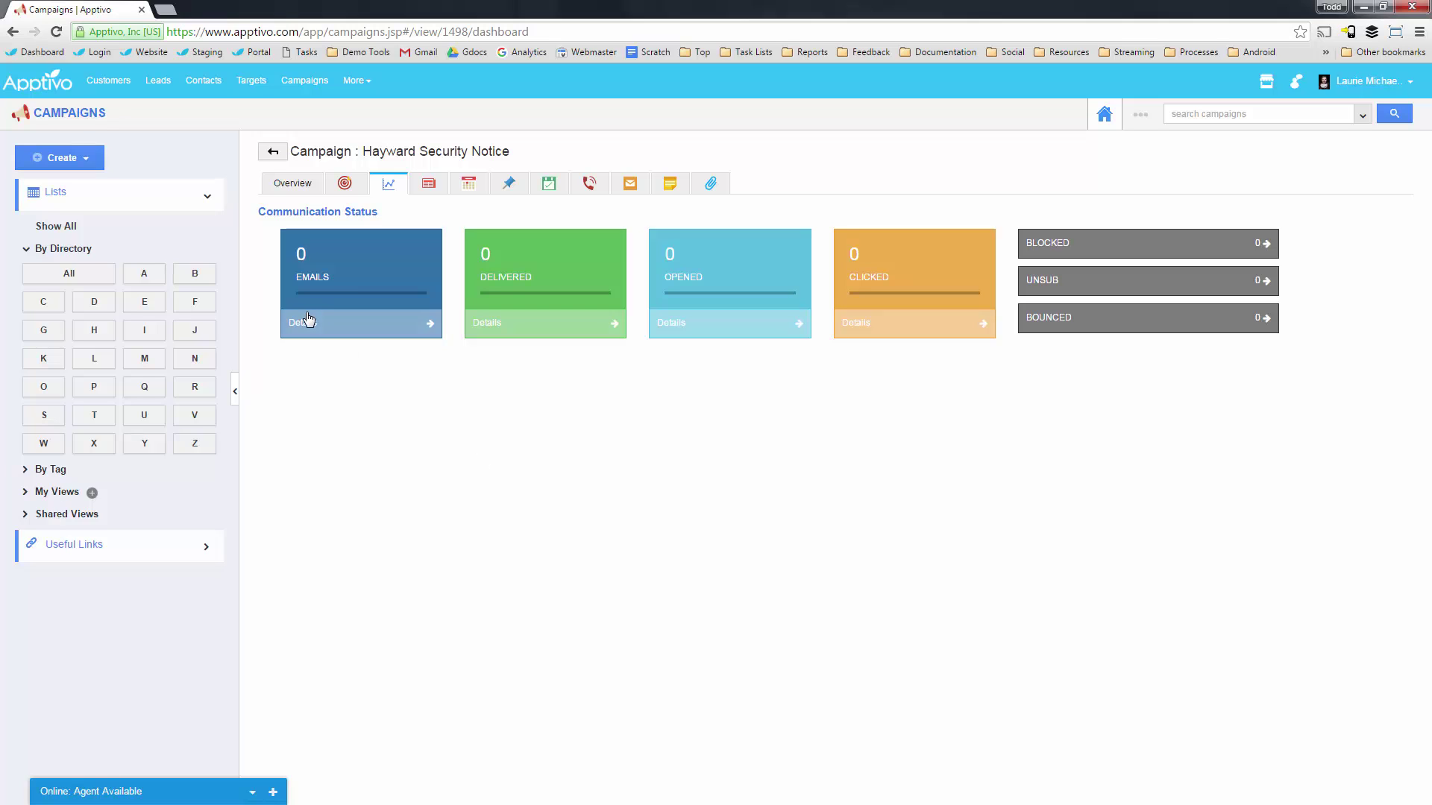
pyautogui.click(345, 184)
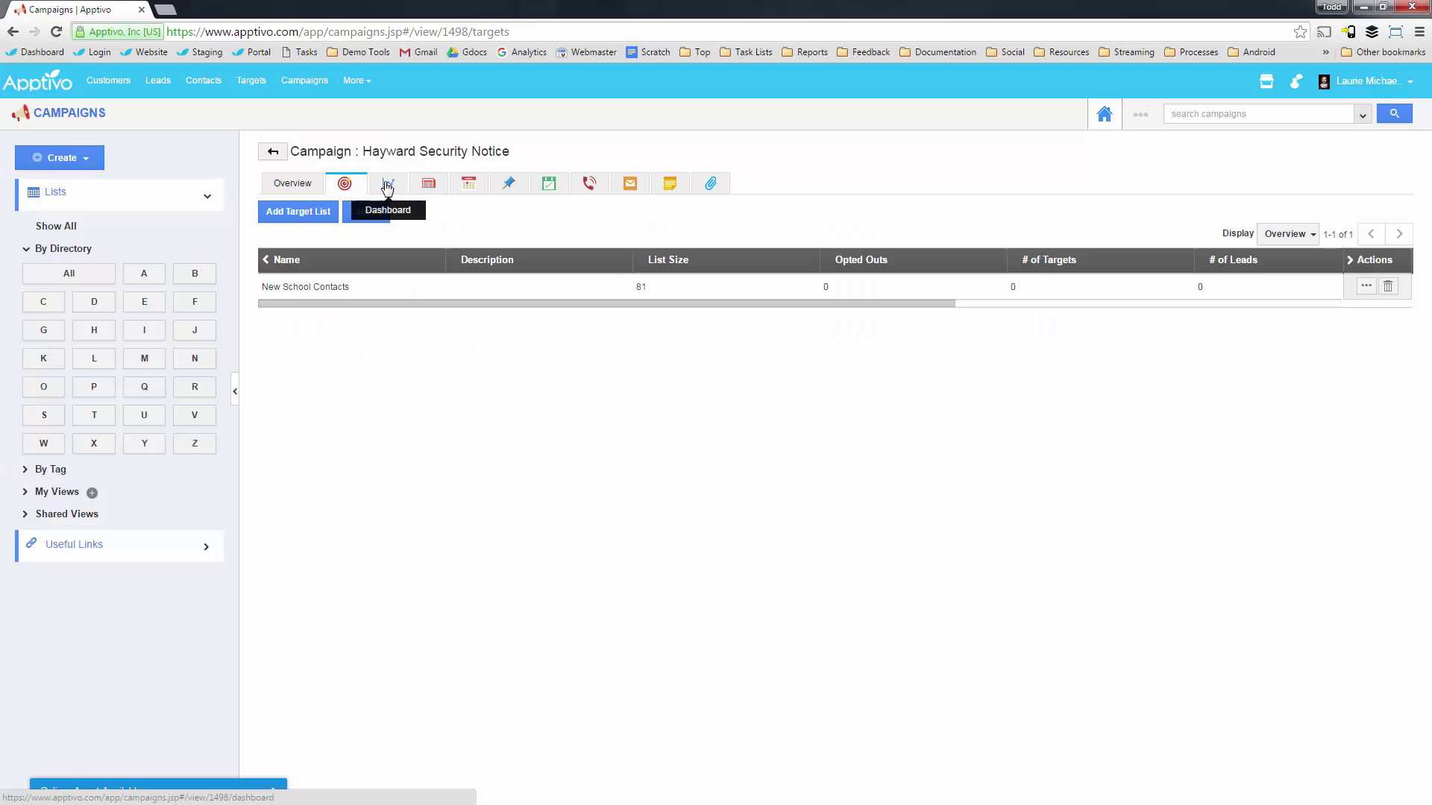
pyautogui.click(304, 190)
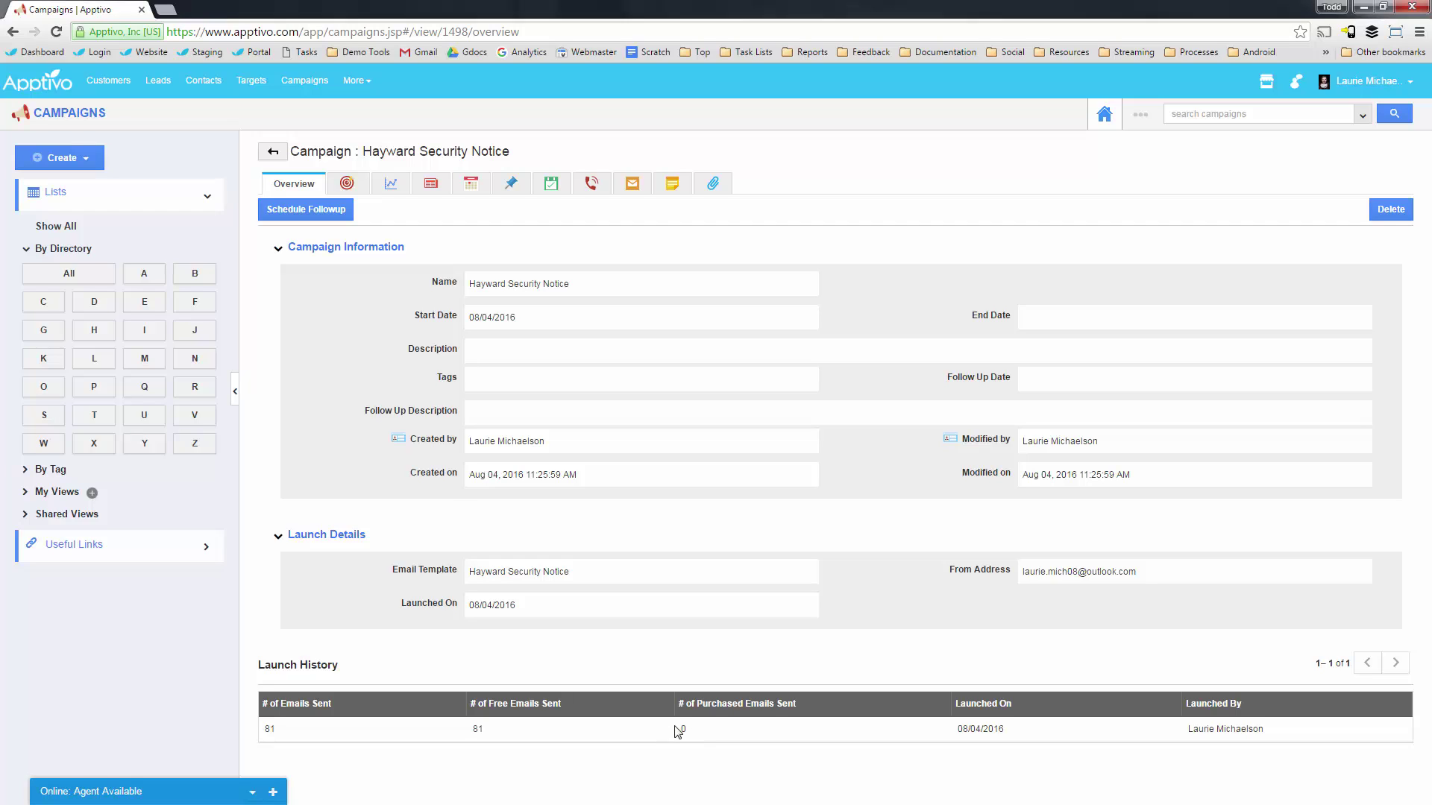
# List the contacts the campaign emails were sent to from the Dashboard.
pyautogui.click(390, 184)
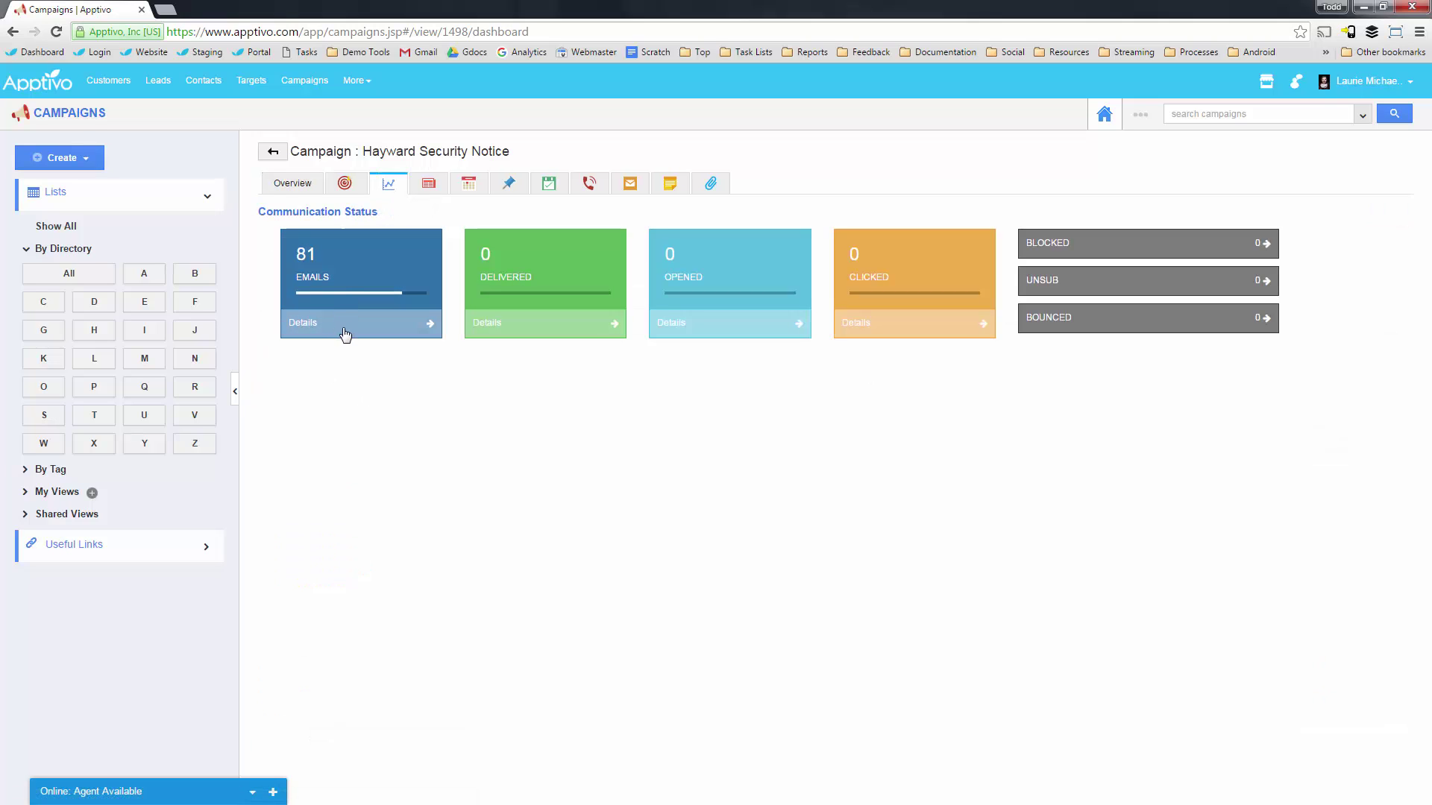
pyautogui.click(388, 328)
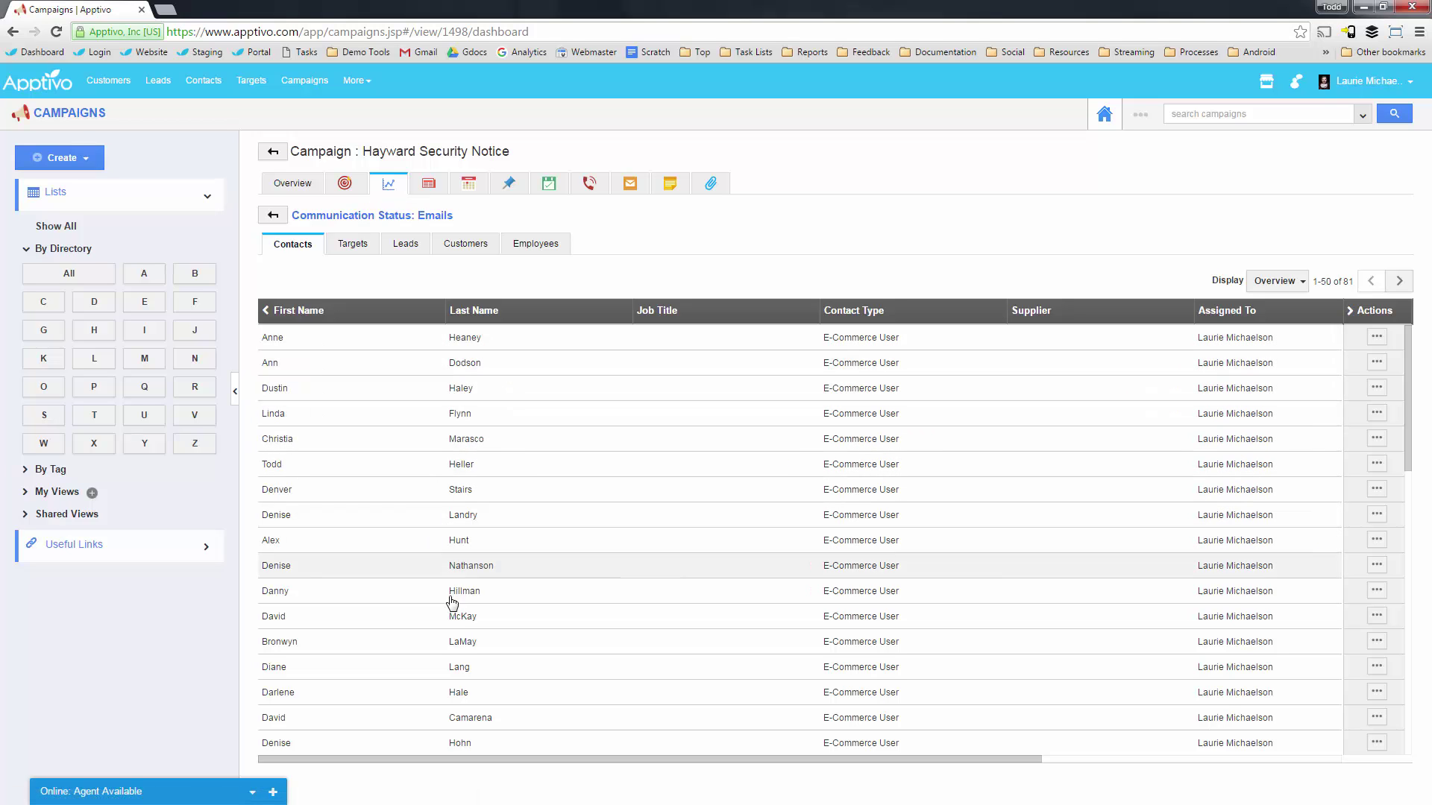
pyautogui.scroll(-6, 486, 441)
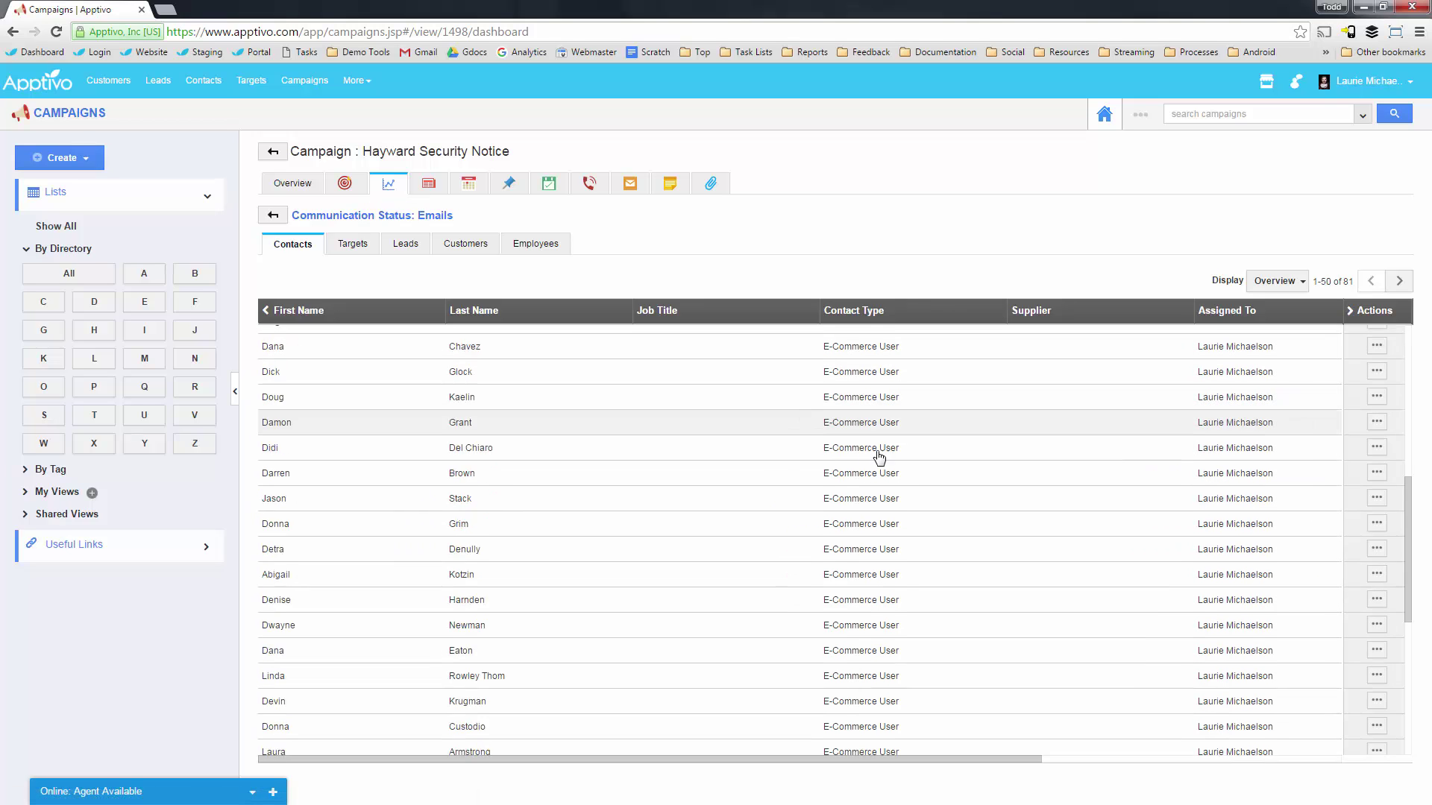
pyautogui.scroll(4, 607, 511)
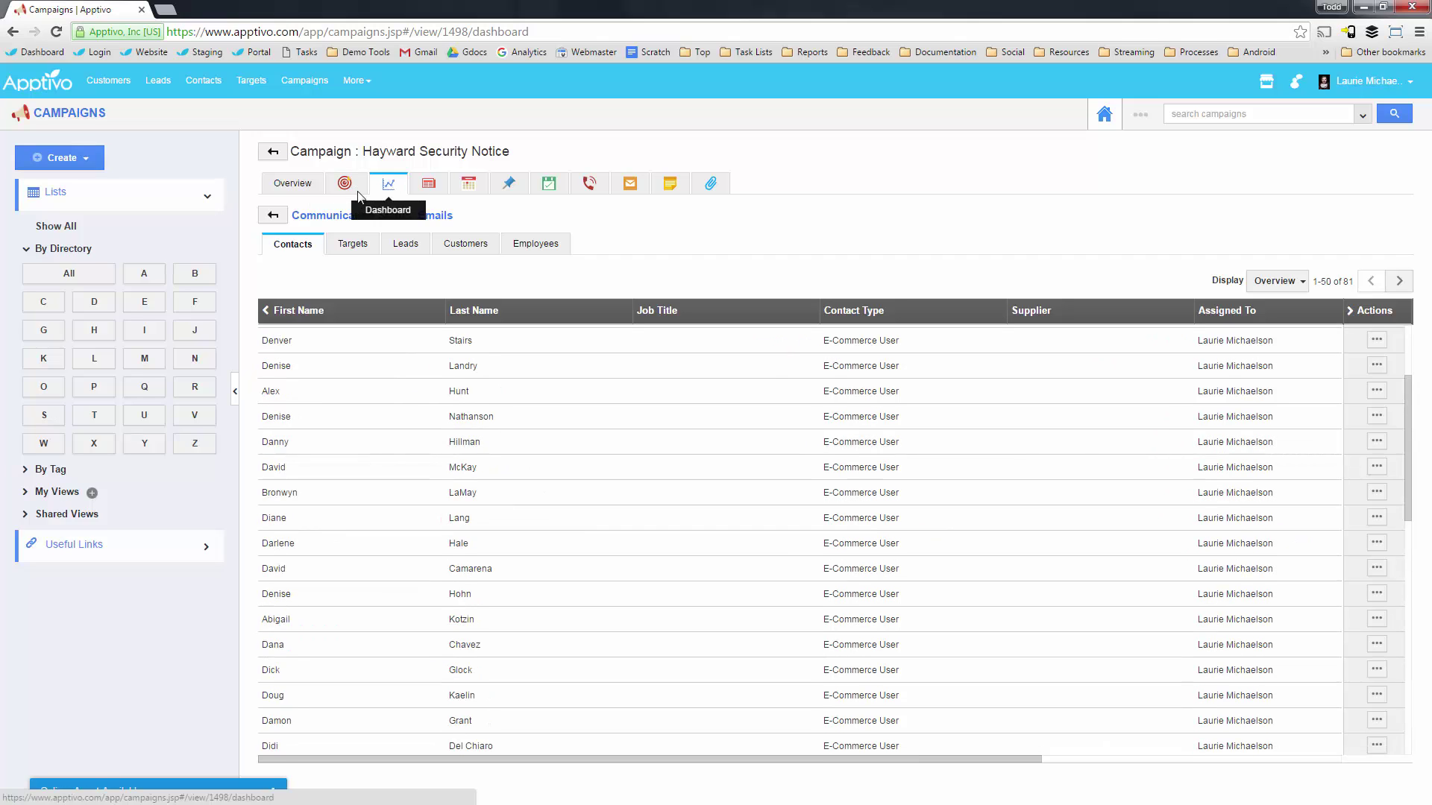
# Refresh the dashboard counts and open the Delivered details showing all 81 recipients.
pyautogui.click(344, 183)
pyautogui.click(386, 185)
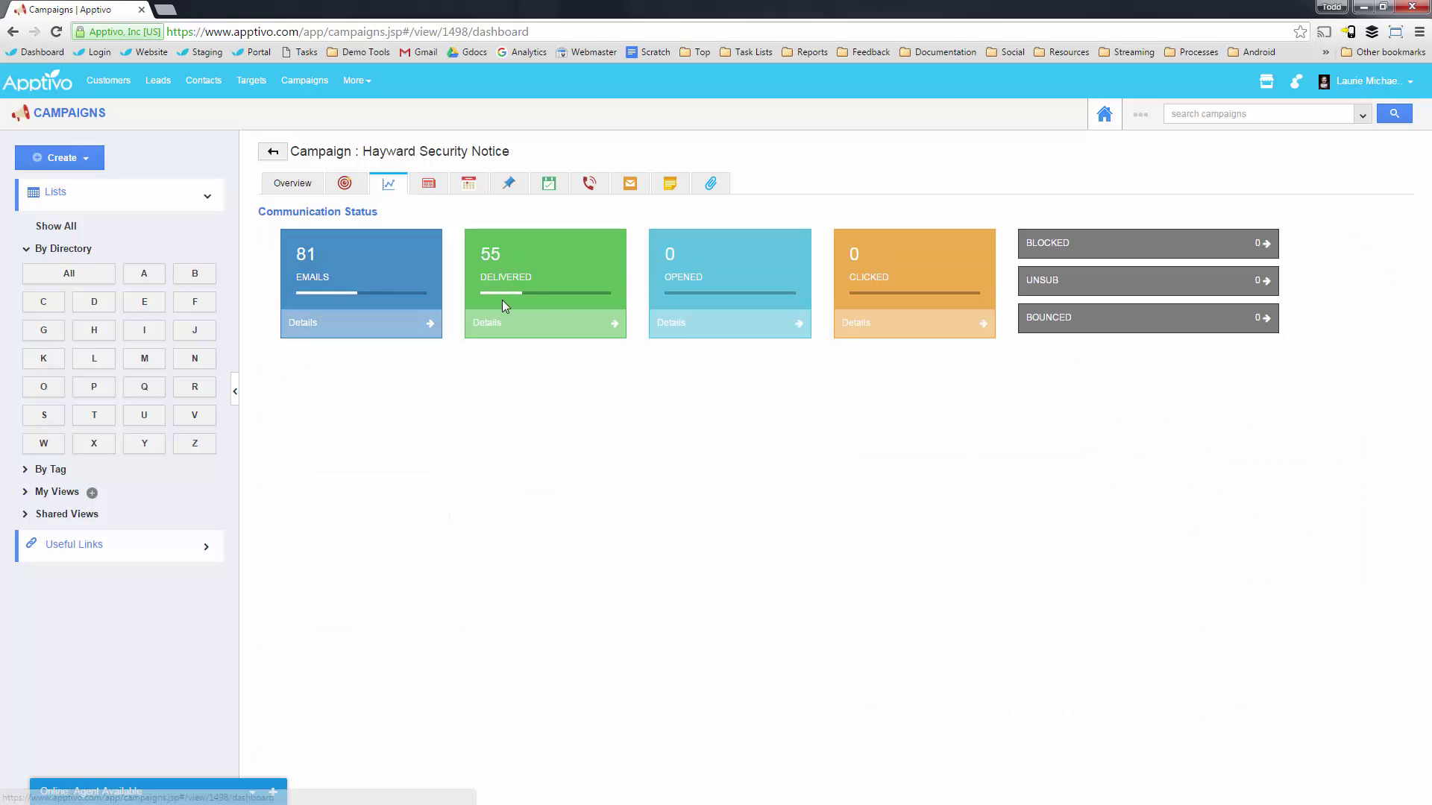
pyautogui.click(607, 327)
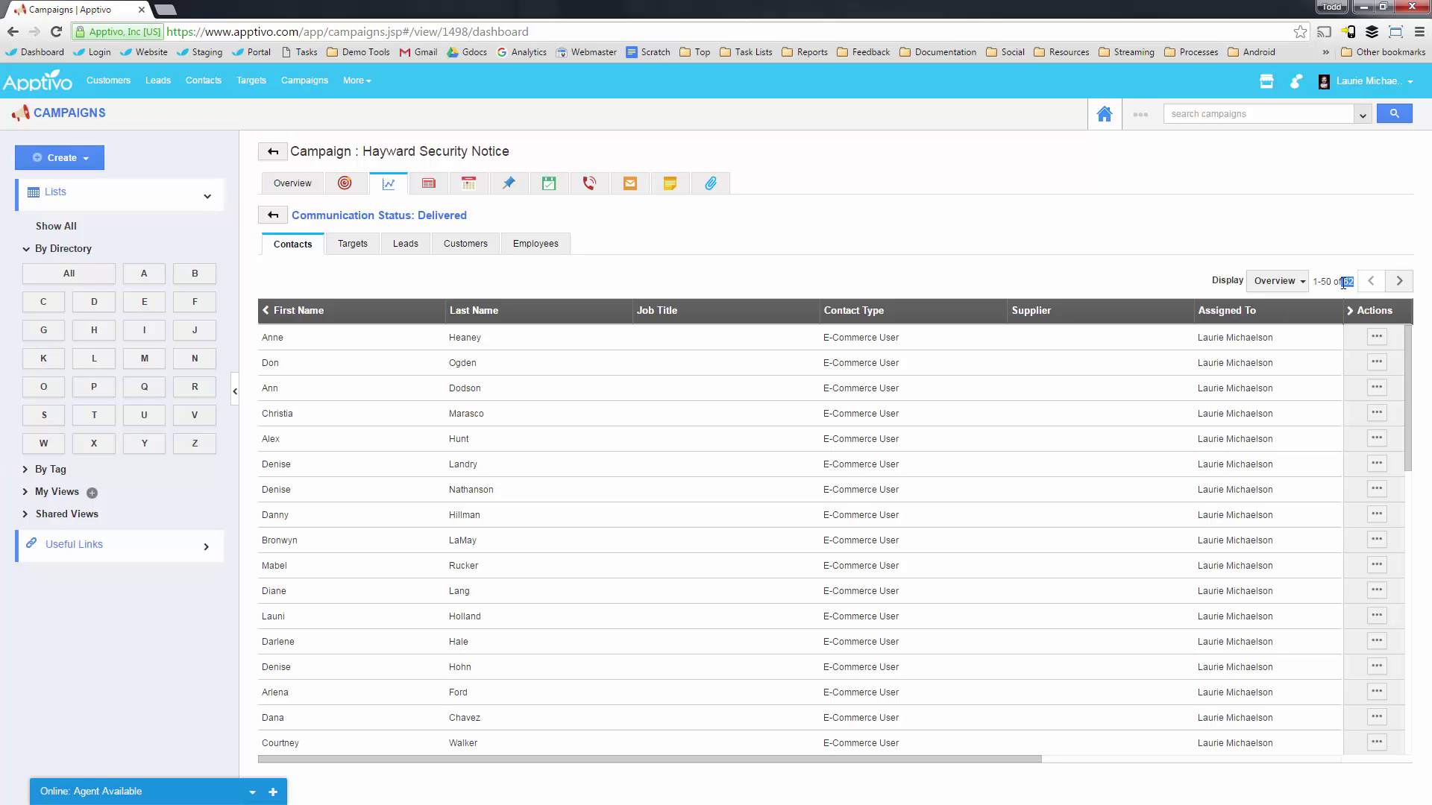
pyautogui.click(1337, 291)
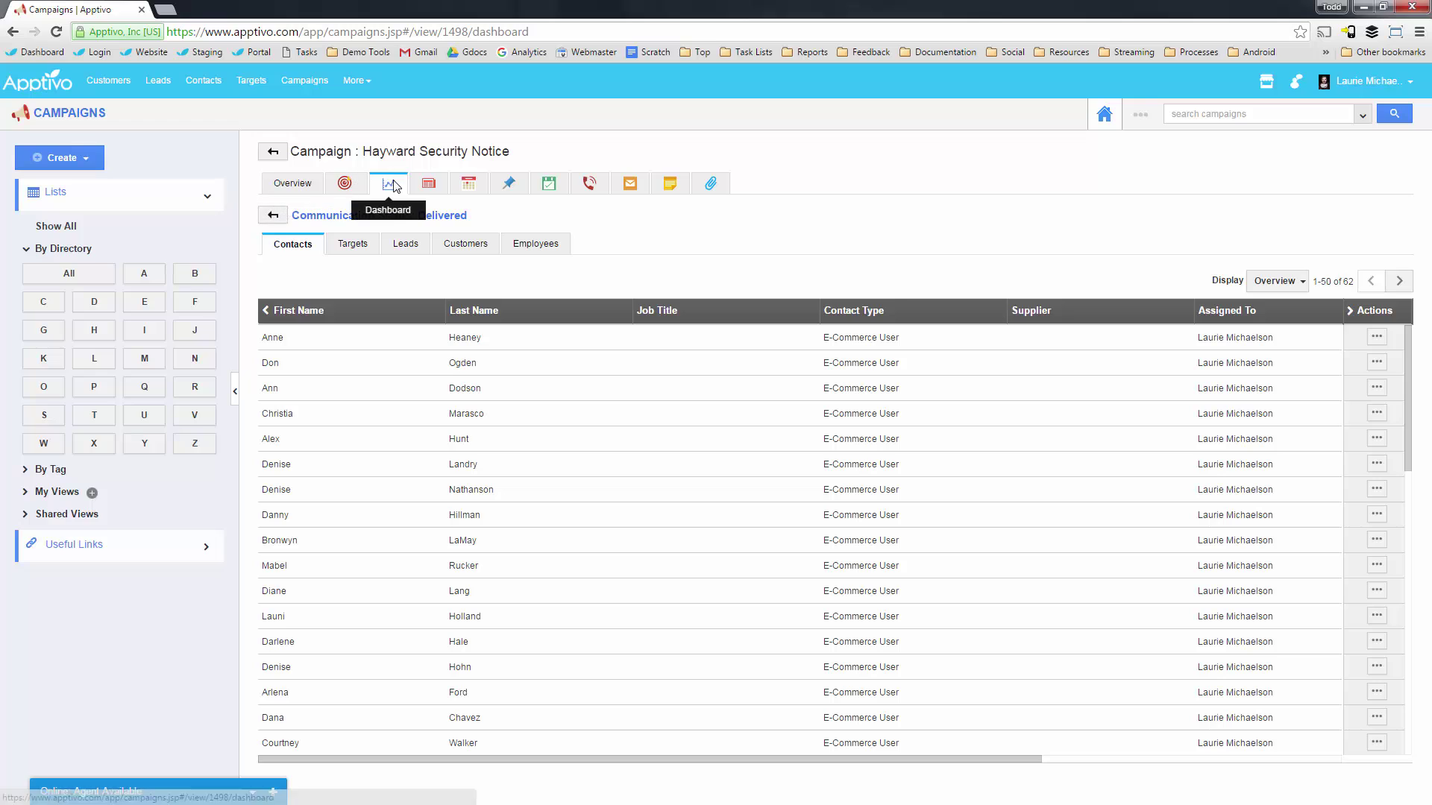
pyautogui.click(344, 183)
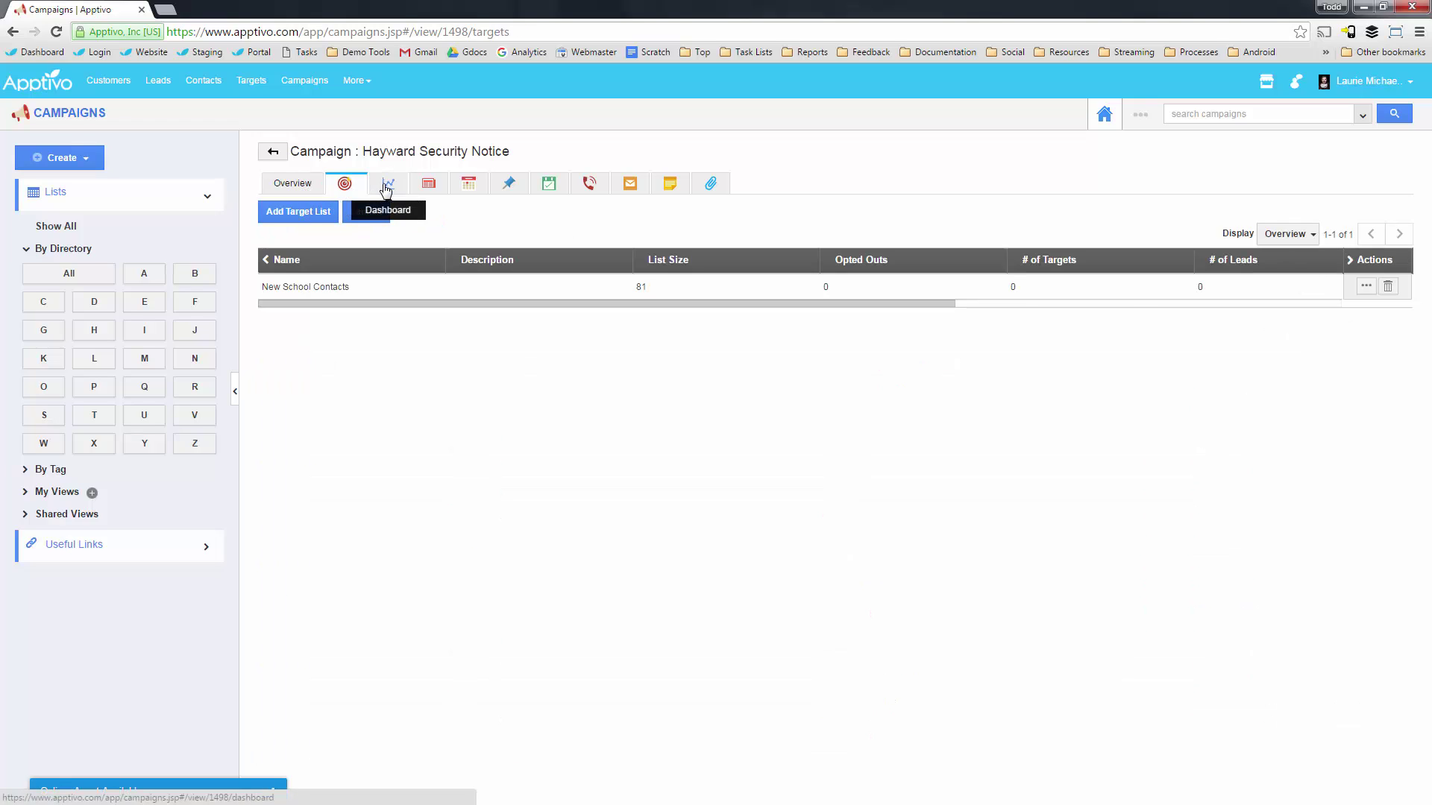
pyautogui.click(389, 184)
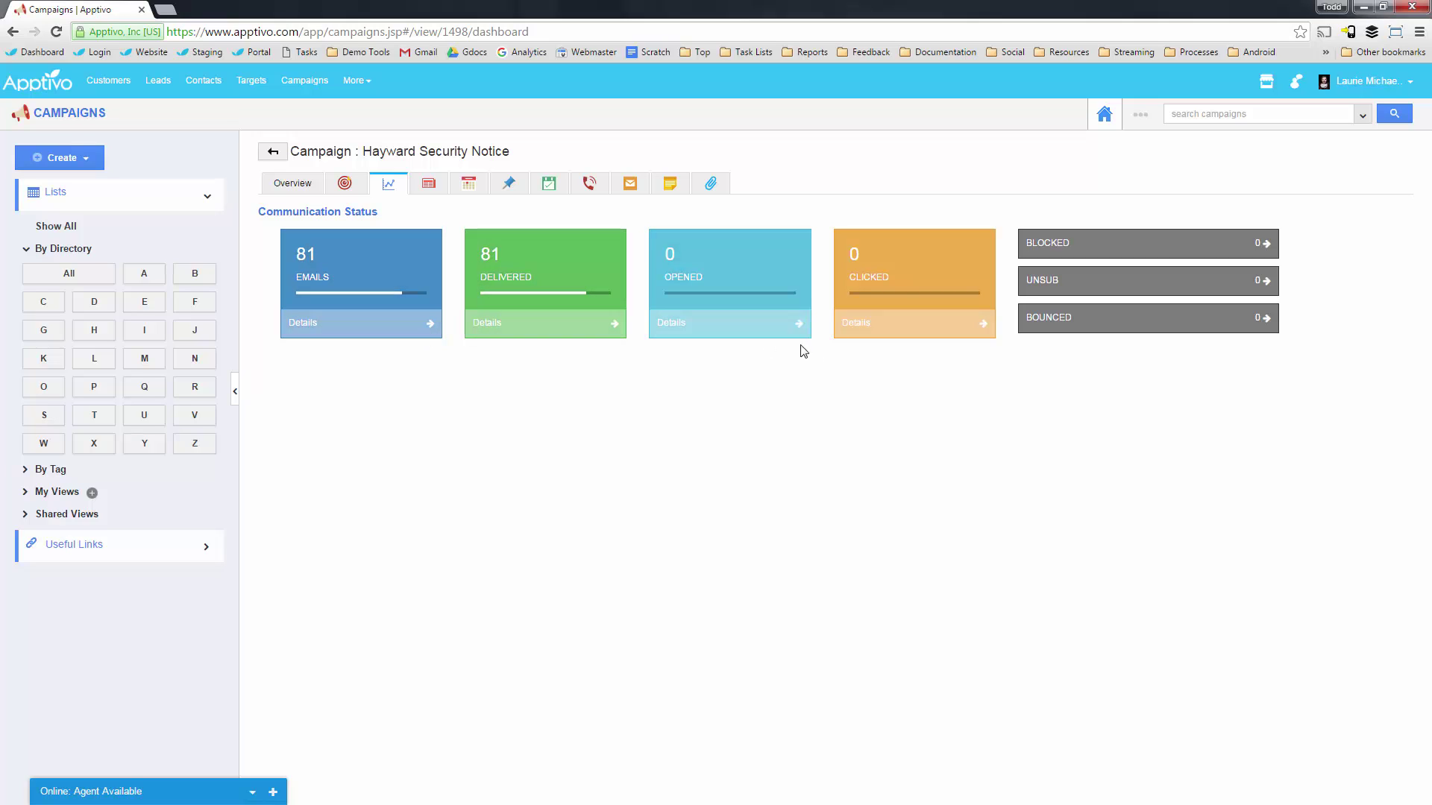
pyautogui.click(540, 325)
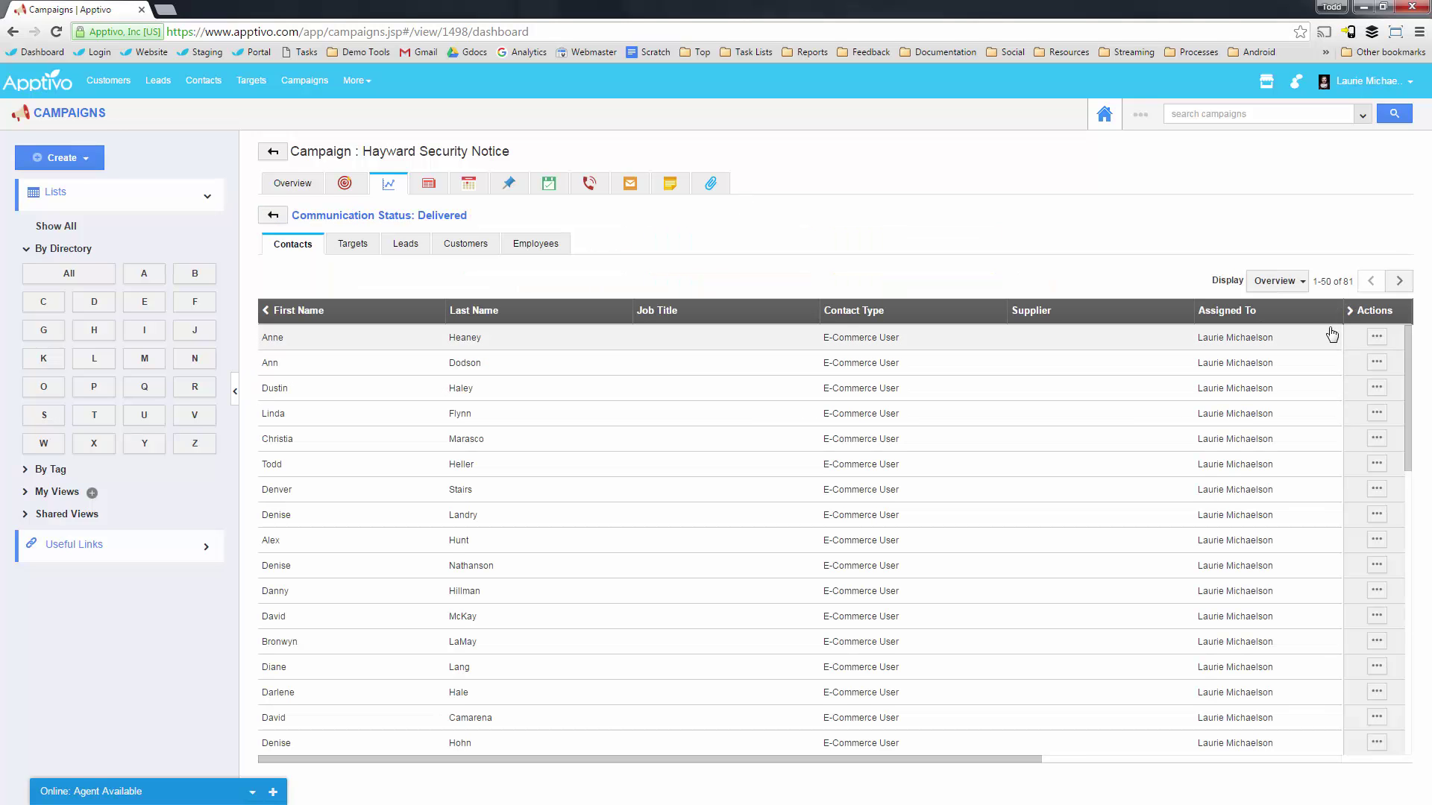
# Show the first delivered contact's Sent emails, listing 'Update about security in the Hayward area'.
pyautogui.click(1377, 337)
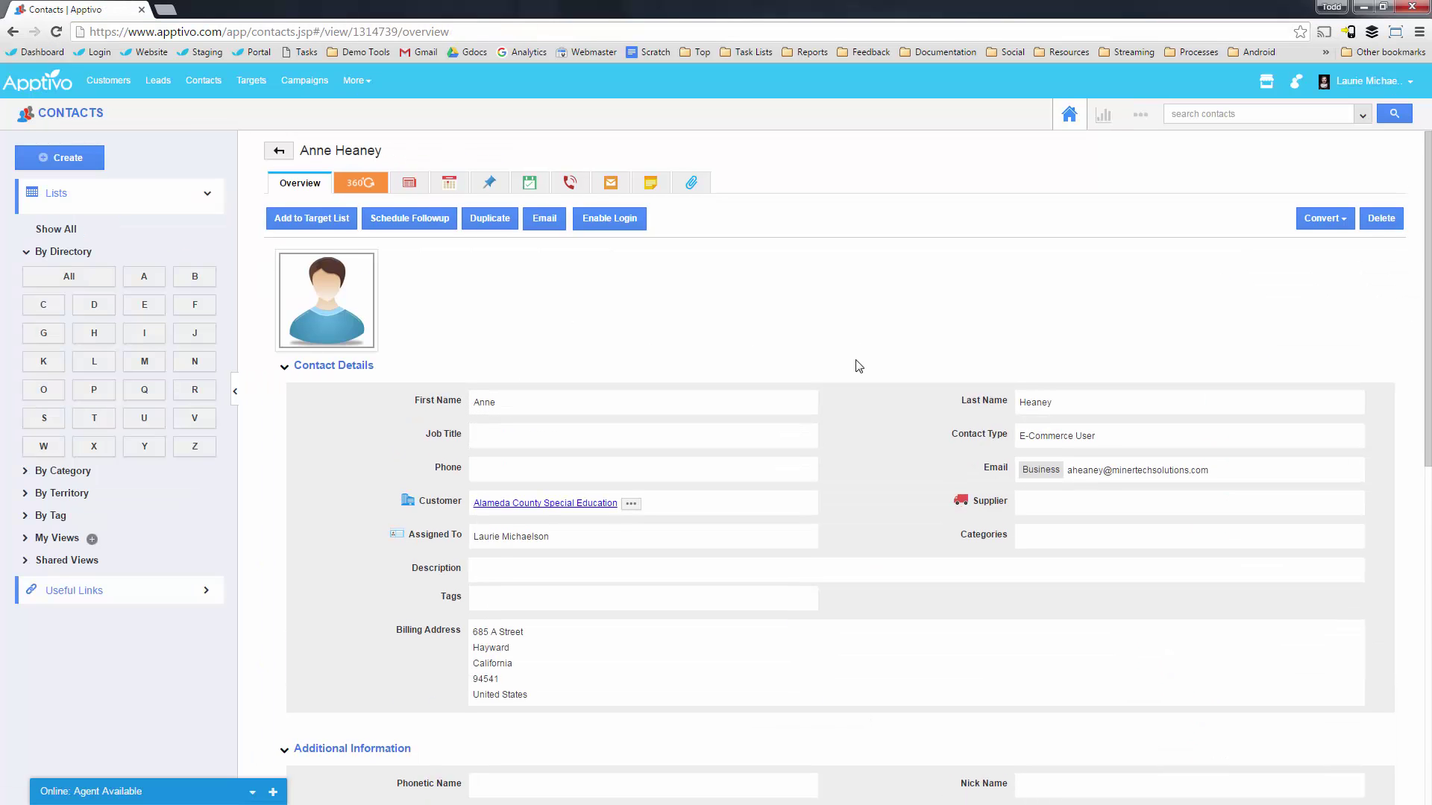
pyautogui.scroll(-7, 857, 364)
pyautogui.scroll(-2, 858, 276)
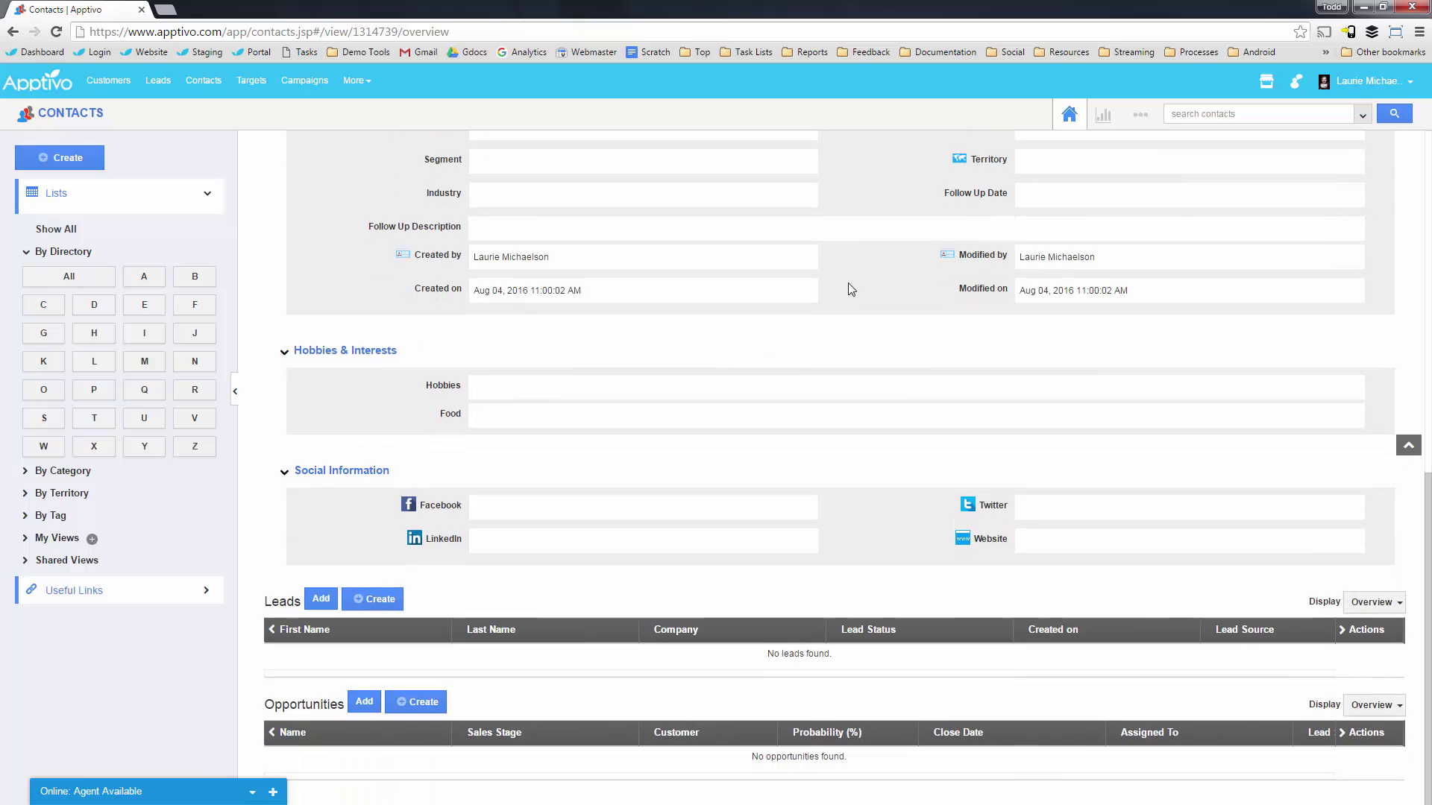
pyautogui.scroll(9, 579, 552)
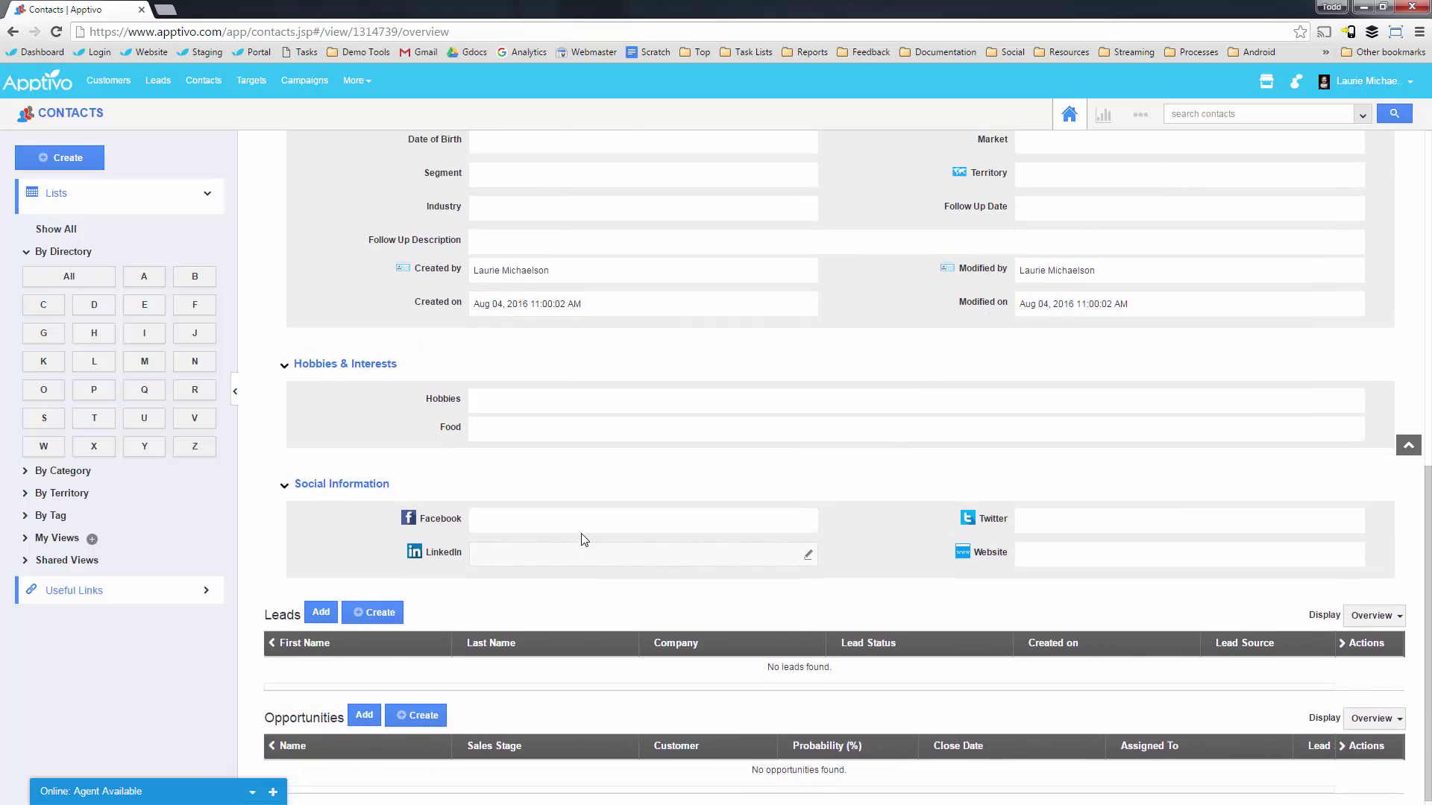
pyautogui.click(618, 196)
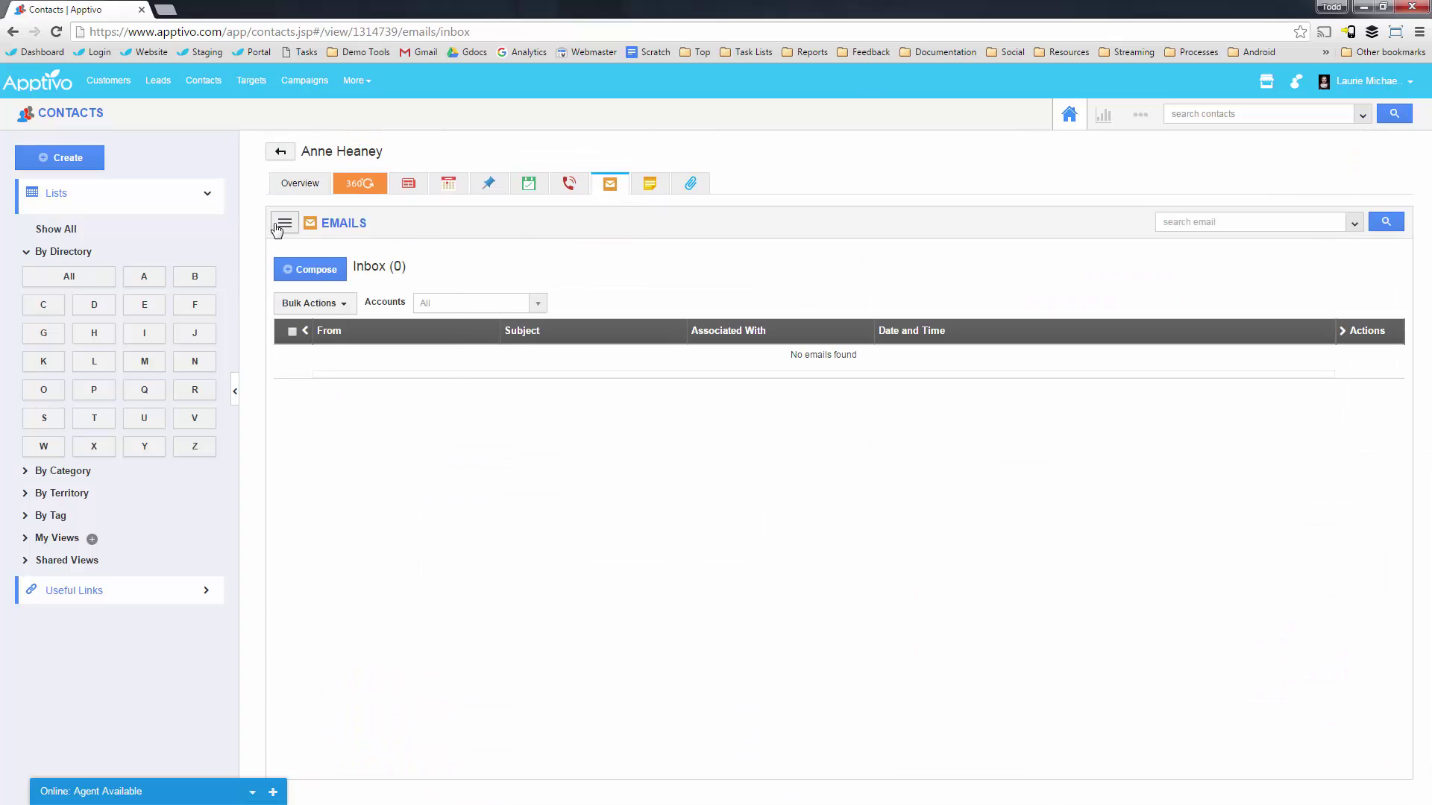
pyautogui.click(282, 225)
pyautogui.click(306, 320)
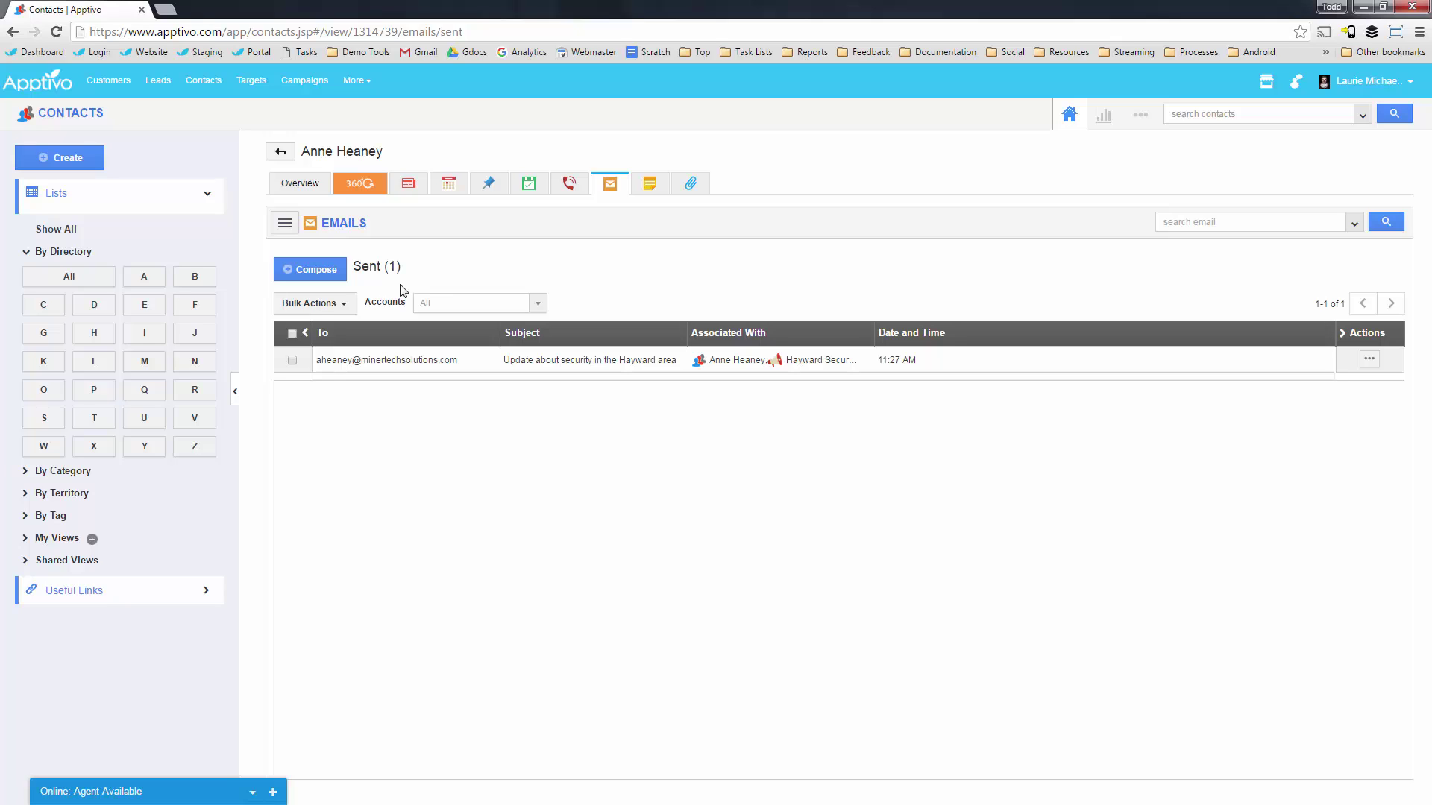
pyautogui.click(174, 789)
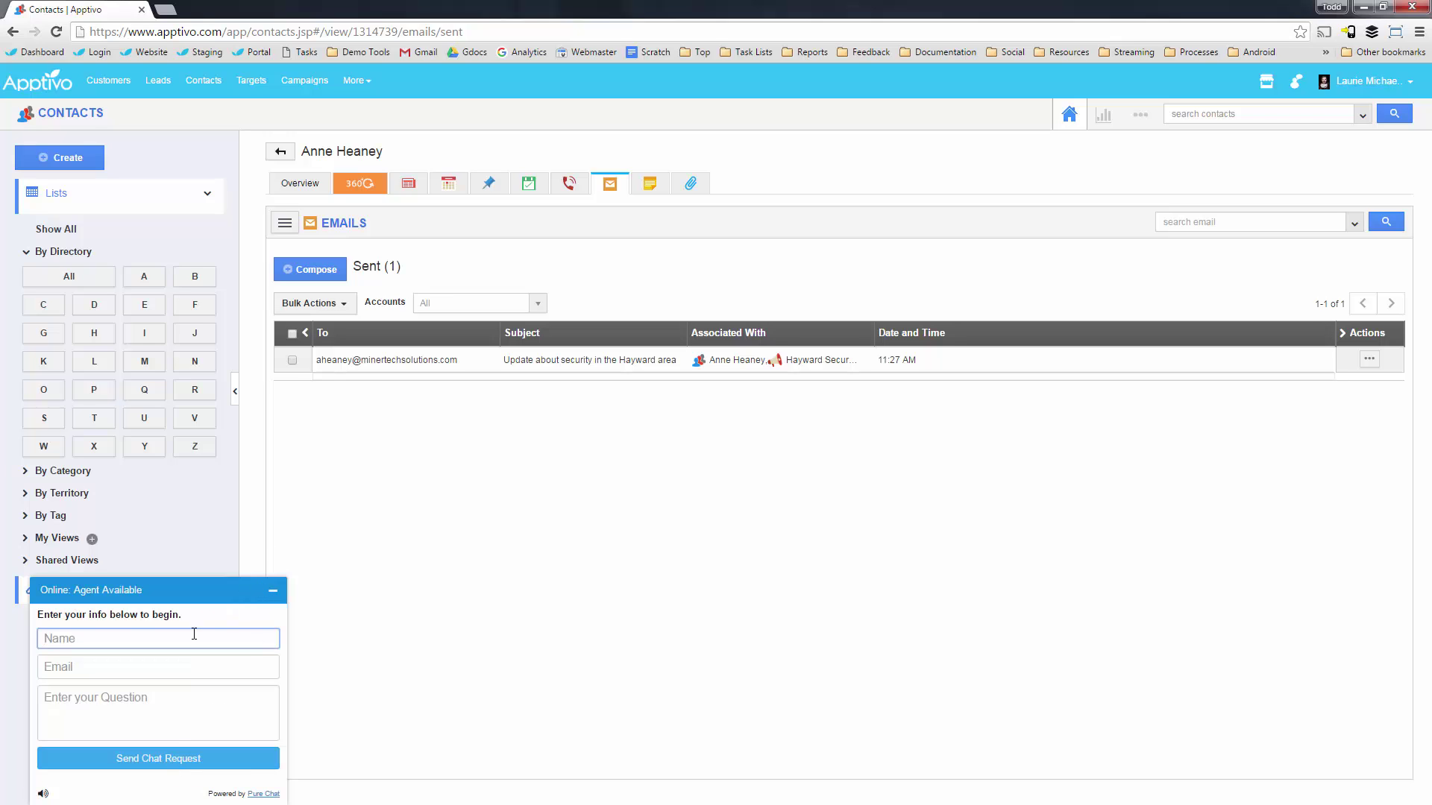